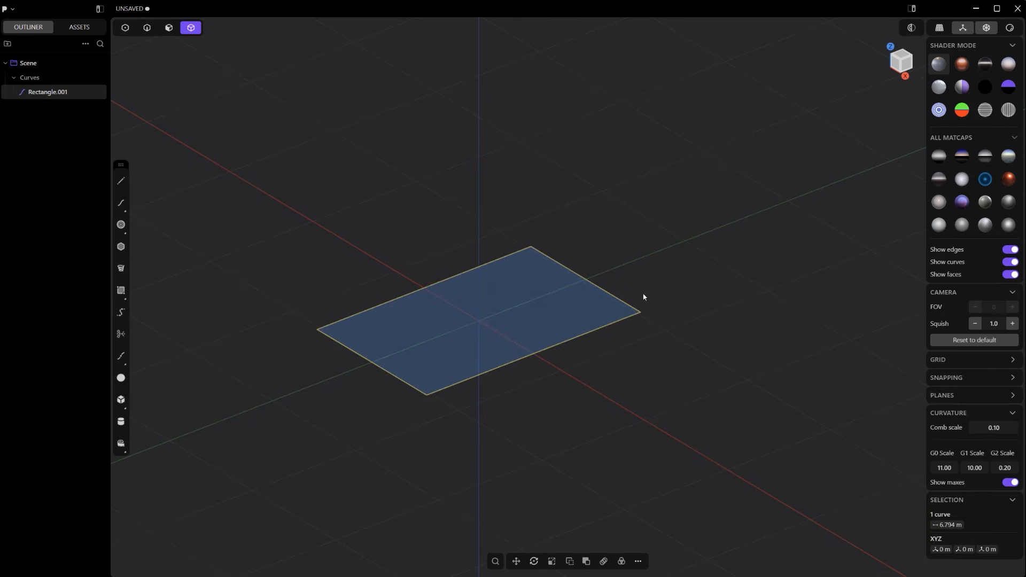
Round all four corners of the rectangle with one equal fillet.
middle_drag(644, 297, 624, 317)
key(1)
drag(733, 421, 299, 125)
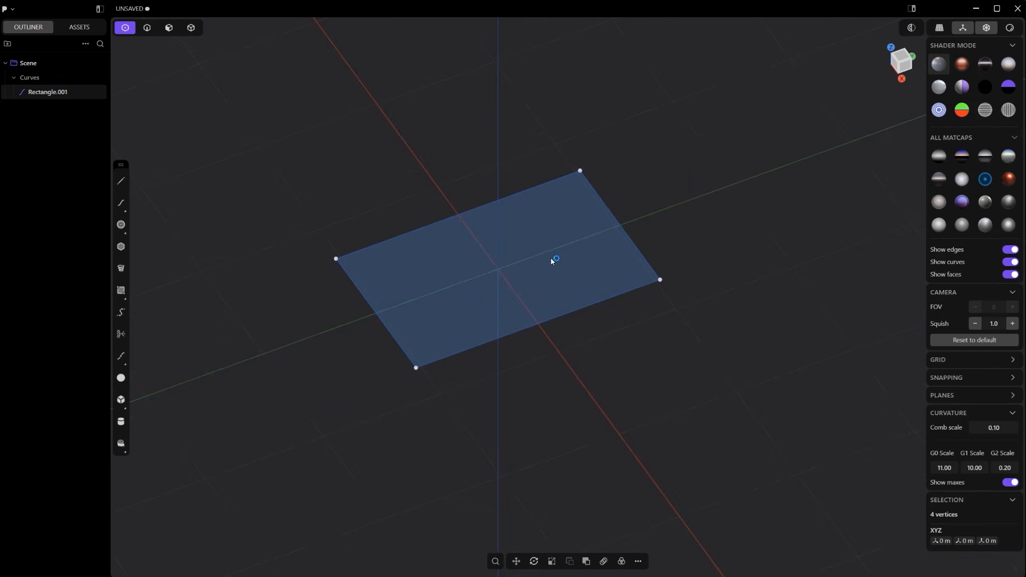
key(b)
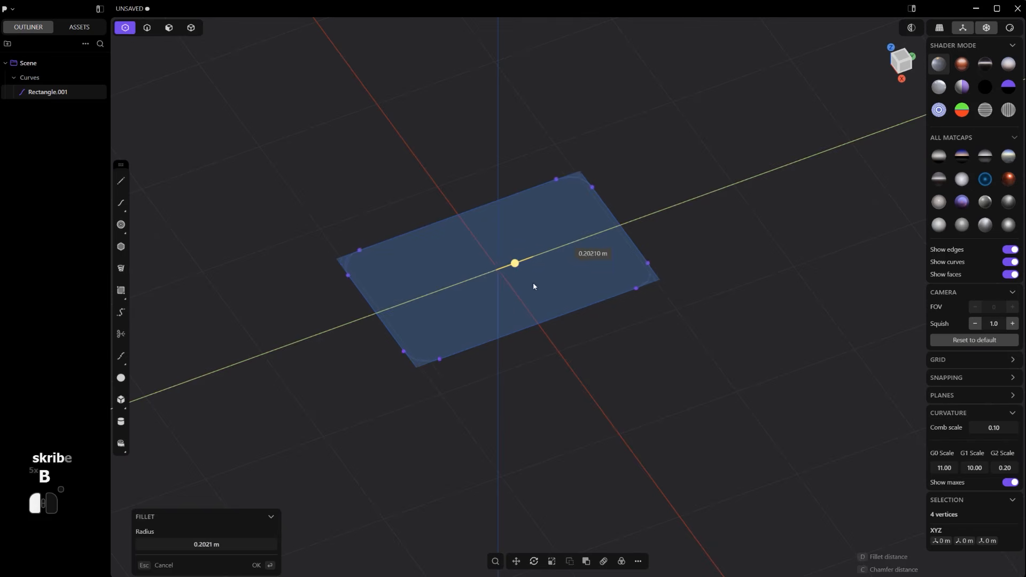
drag(533, 283, 536, 283)
right_click(537, 283)
Extrude the rounded rectangle region slightly upward into a thin base plate.
scroll(533, 288, up, 3)
key(2)
key(3)
click(521, 272)
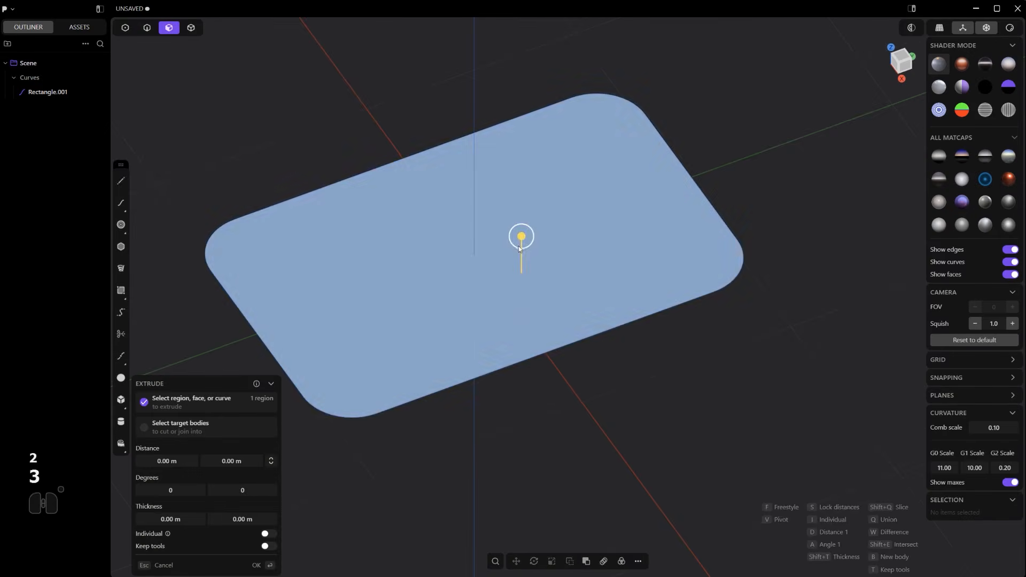
drag(519, 247, 526, 233)
middle_drag(579, 298, 572, 223)
right_click(572, 223)
Delete the leftover rounded rectangle curve beneath the base plate.
key(2)
click(636, 303)
key(x)
Create a cylinder centred on top of the base plate with a radius of about 0.51 m, as a new body.
scroll(636, 305, down, 3)
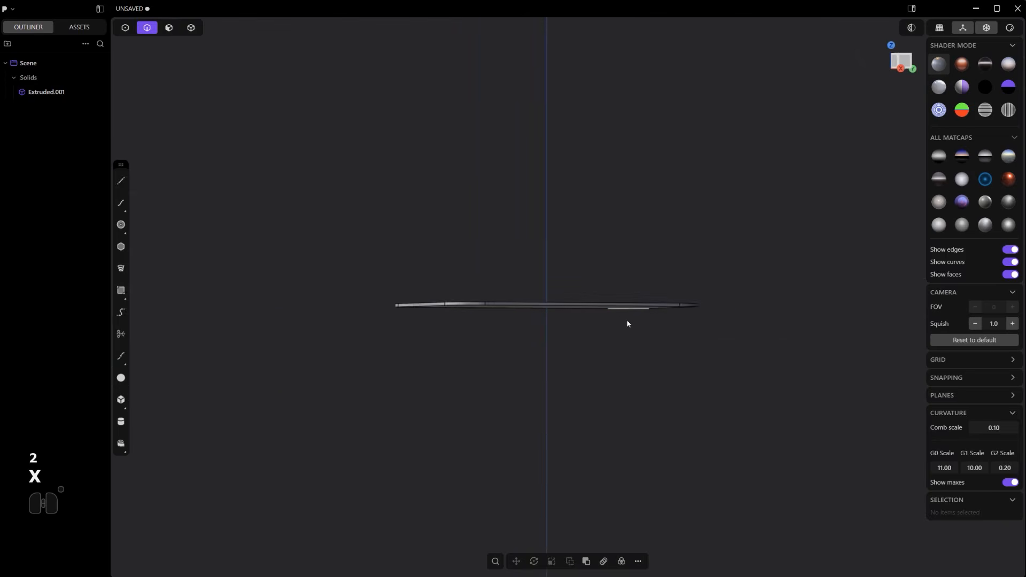
middle_drag(628, 324, 602, 360)
scroll(562, 305, up, 2)
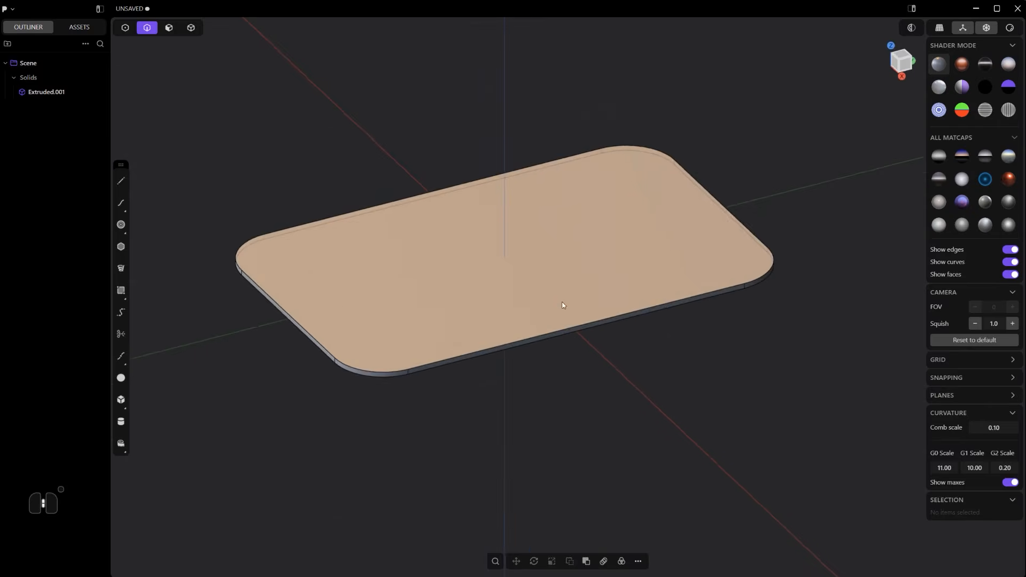
alt+middle_drag(562, 305, 271, 271)
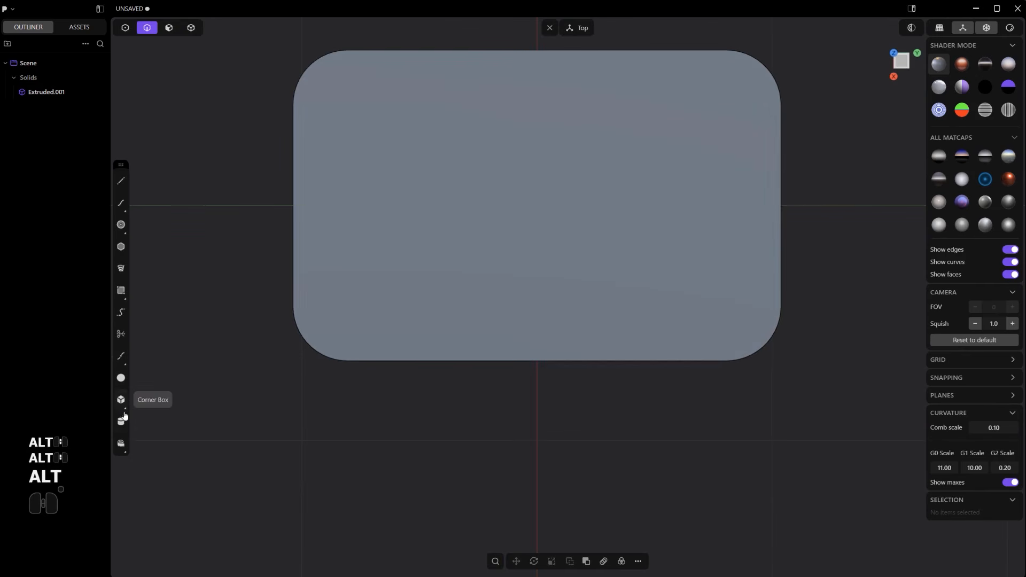
click(537, 205)
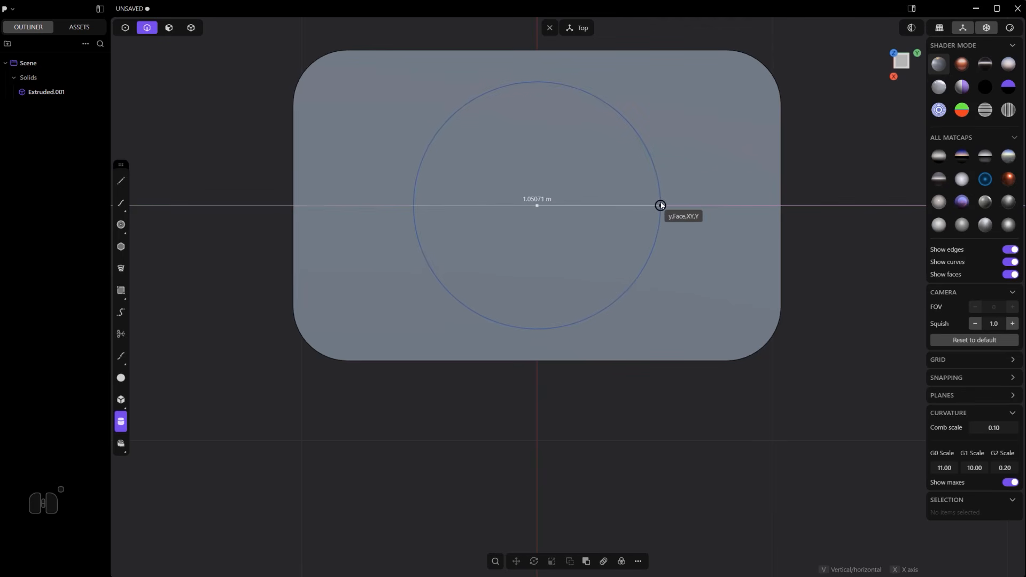
click(657, 206)
middle_drag(657, 228, 693, 188)
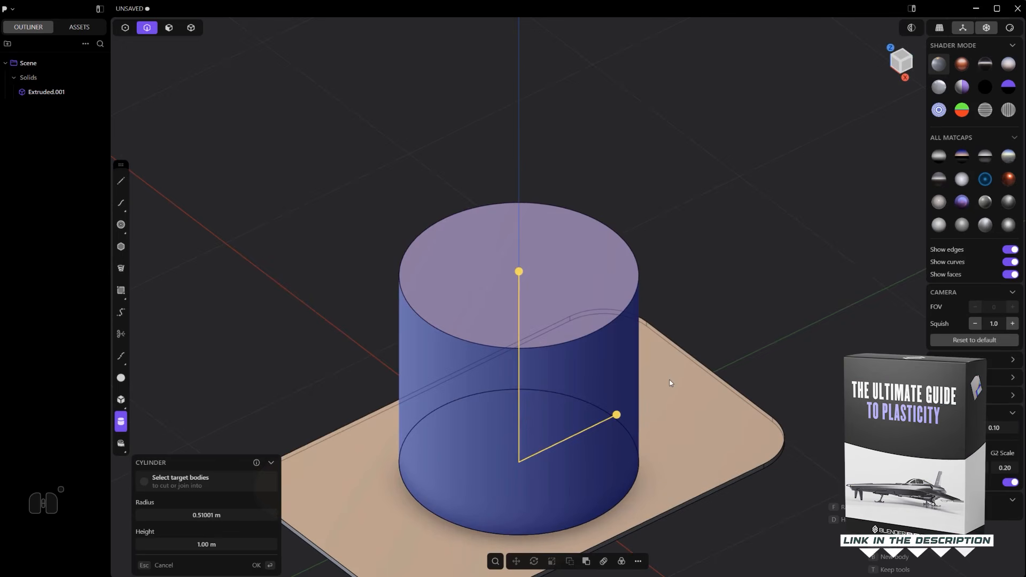
key(b)
Push the cylinder's top face down to about Z 0.088 m to form a thin disc.
scroll(668, 381, down, 3)
key(3)
drag(599, 348, 607, 405)
alt+middle_drag(608, 405, 604, 444)
scroll(634, 330, up, 2)
shift+middle_drag(578, 480, 652, 339)
right_click(674, 348)
Split the disc's side face with one isoparam line in the V direction at about 0.31.
click(674, 350)
key(ctrl+shift+r)
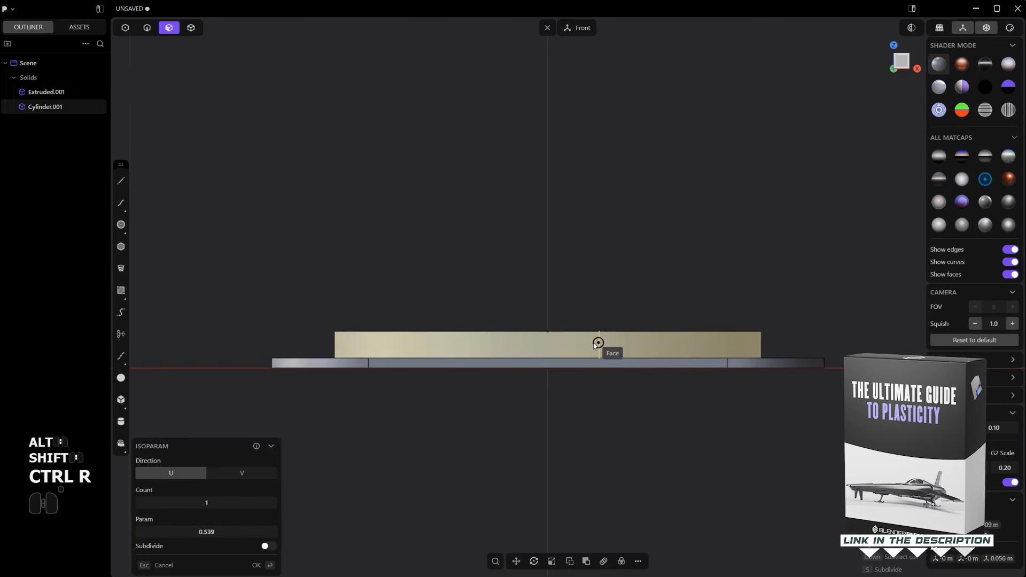
key(Tab)
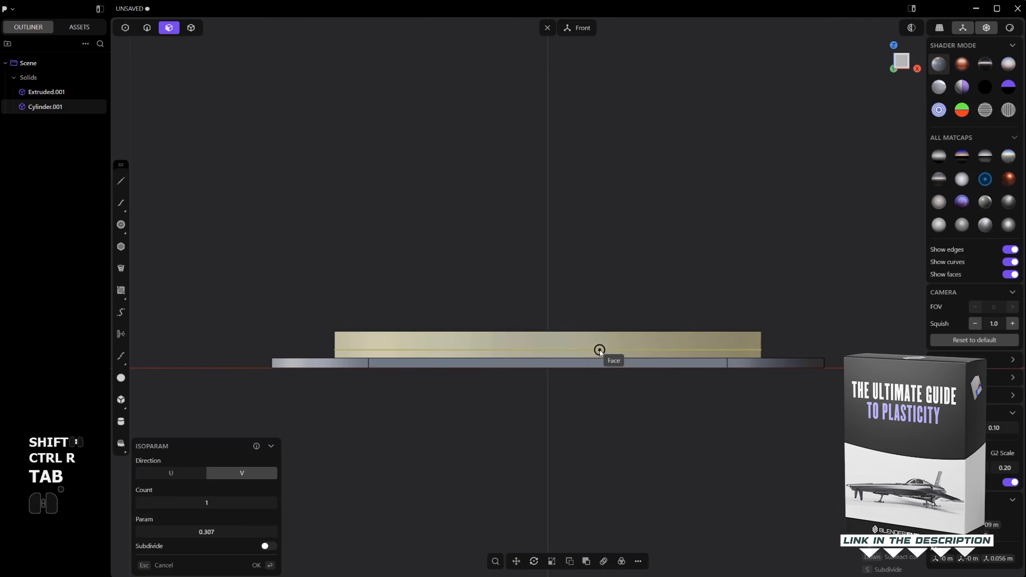
click(599, 350)
Push the lower side band of the disc inward to a radius of about 0.41 m.
scroll(603, 373, up, 4)
key(3)
drag(607, 373, 595, 346)
click(612, 363)
scroll(661, 180, down, 3)
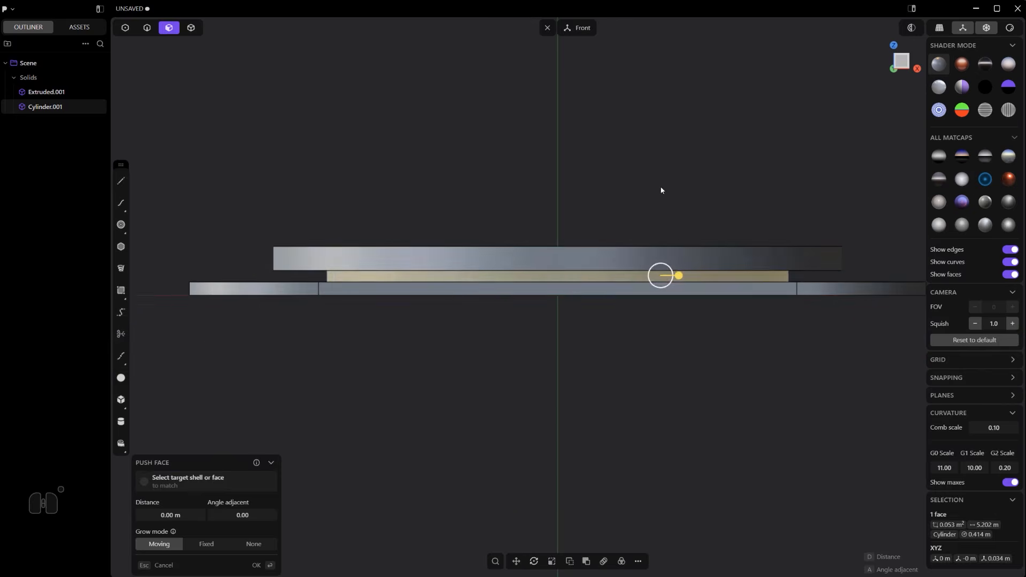
right_click(662, 190)
Push the underside of the disc's wide upper part down to make the recessed band below it shorter.
scroll(656, 194, down, 3)
scroll(651, 203, up, 3)
shift+middle_drag(617, 264, 539, 276)
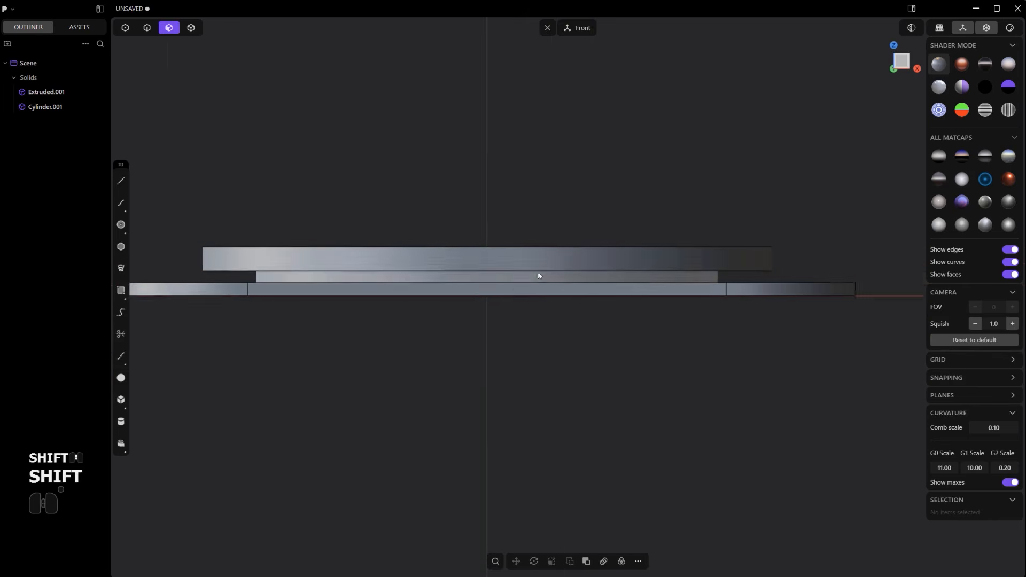
scroll(539, 275, up, 3)
middle_drag(578, 238, 530, 235)
scroll(529, 249, up, 2)
key(3)
click(536, 228)
drag(536, 229, 540, 279)
scroll(526, 257, down, 3)
middle_drag(526, 256, 676, 287)
right_click(723, 283)
Offset the disc's top face inward by about 0.025 m to form a narrow outer ring.
scroll(713, 283, down, 4)
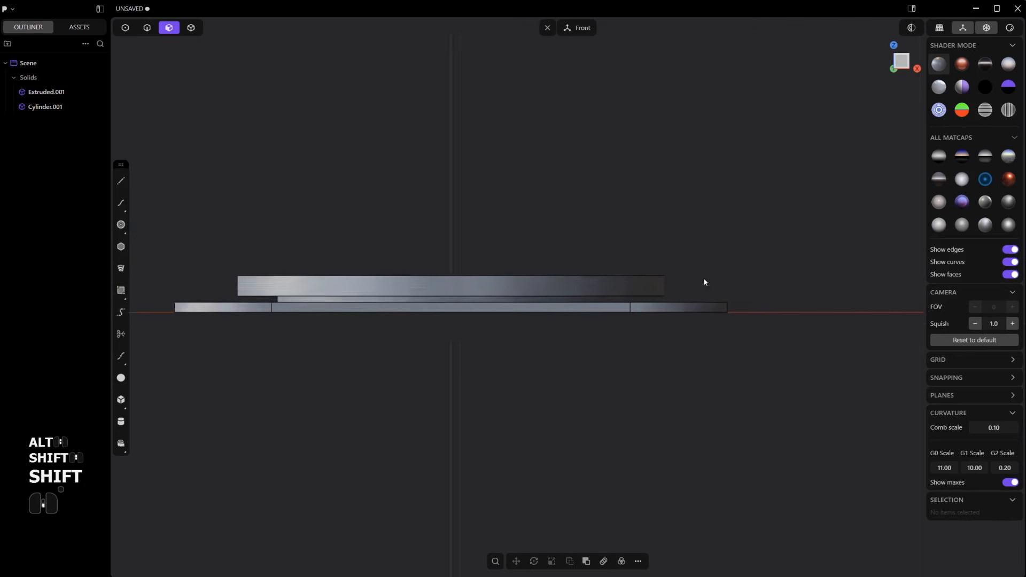
shift+middle_drag(556, 272, 562, 342)
scroll(562, 340, up, 3)
middle_drag(586, 214, 592, 230)
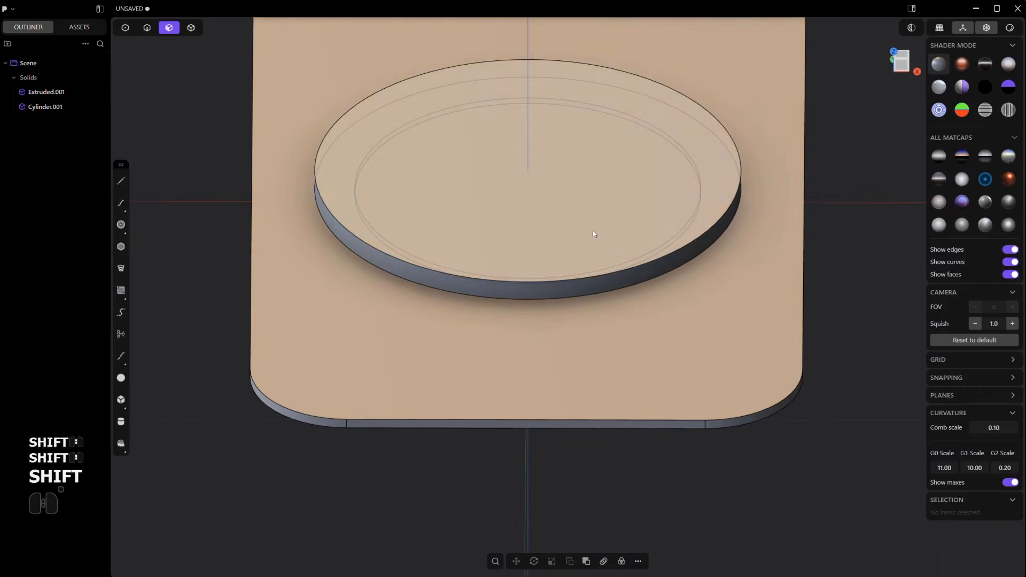
key(3)
click(592, 205)
shift+middle_drag(692, 252, 686, 348)
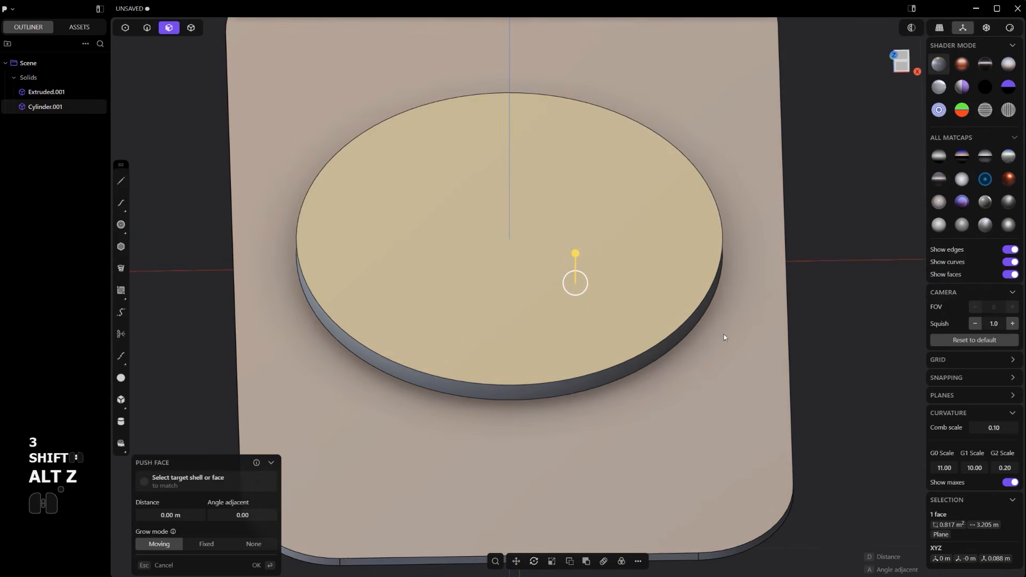
key(o)
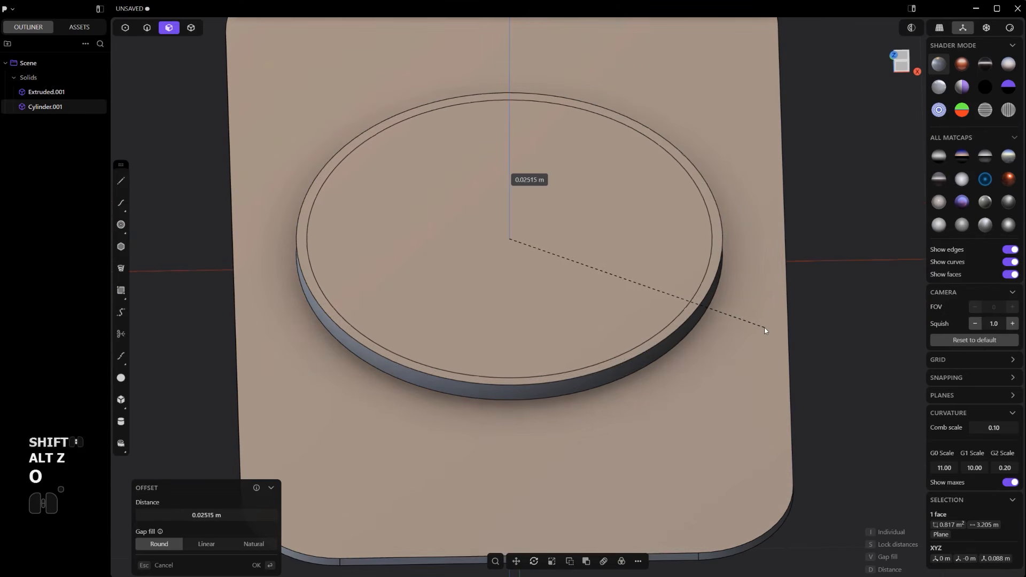
click(764, 327)
Raise the narrow outer ring of the disc's top by about 0.006 m.
scroll(755, 320, up, 3)
key(2)
click(702, 280)
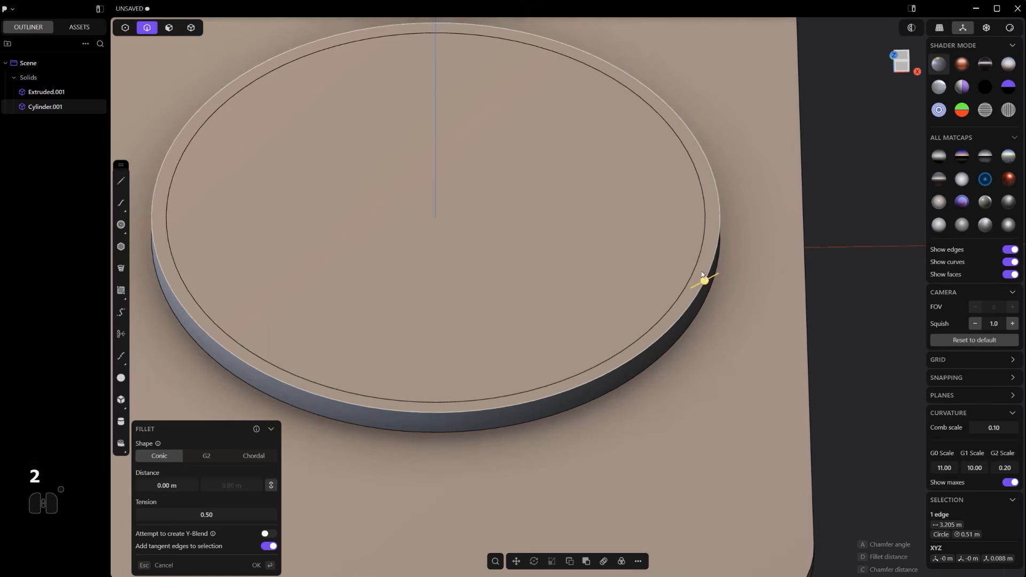
key(3)
drag(707, 256, 714, 217)
right_click(713, 213)
scroll(710, 213, down, 2)
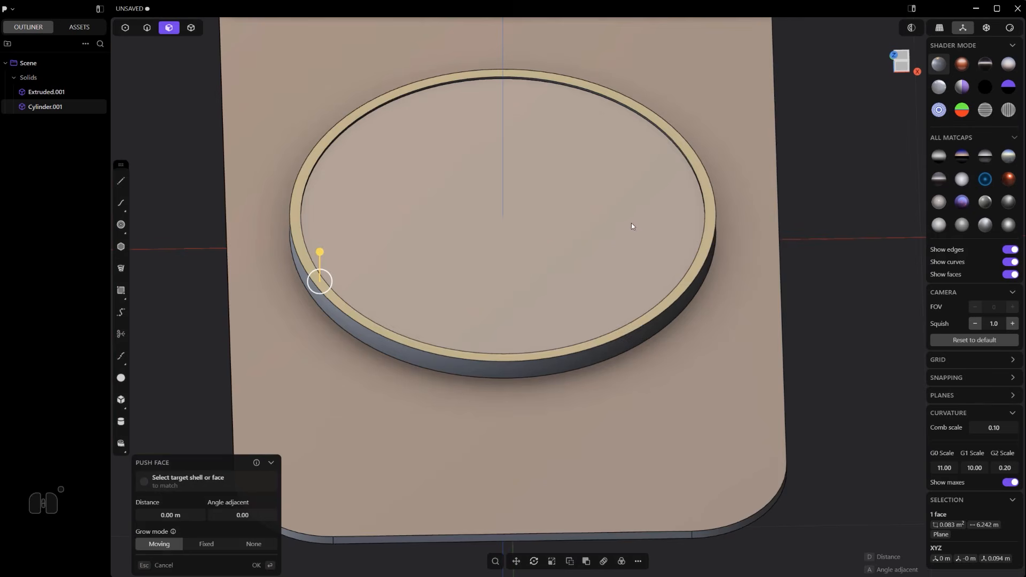
mouse_move(631, 225)
middle_down()
mouse_move(624, 219)
mouse_move(635, 219)
middle_up()
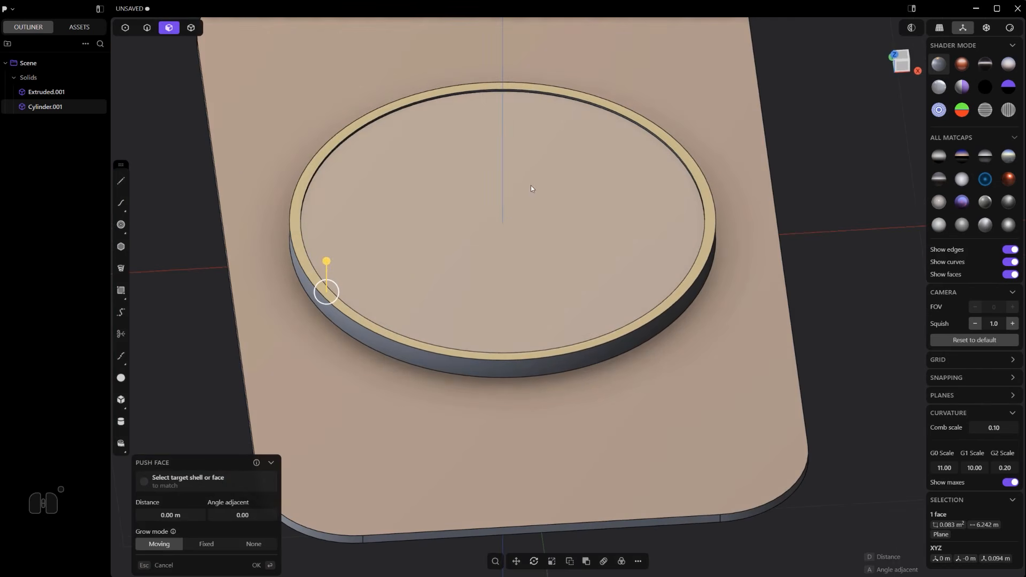
middle_drag(522, 231, 488, 194)
key(Escape)
Offset the recessed top face of the disc slightly inward and undo the extra edits made after it.
scroll(489, 197, up, 3)
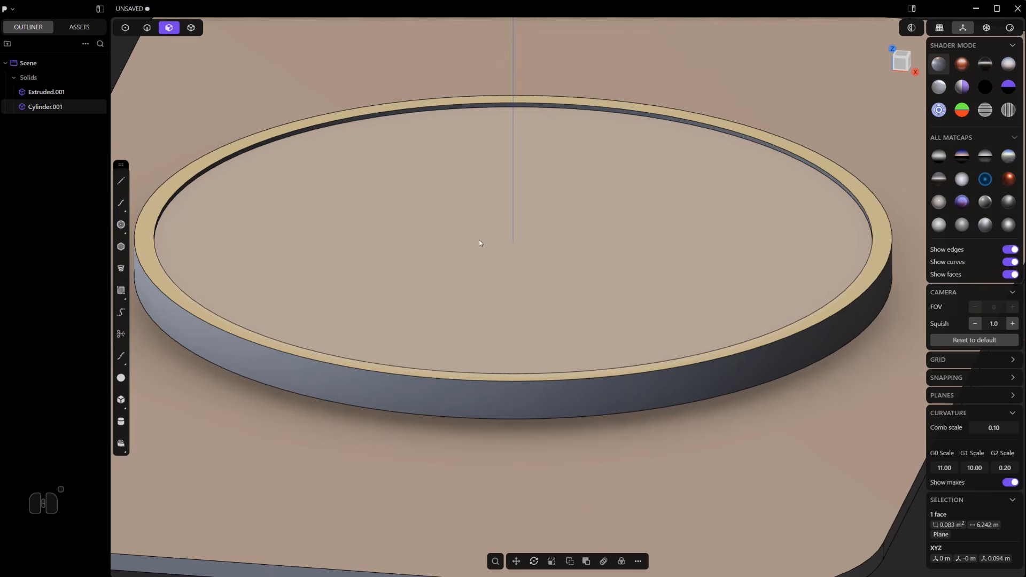
key(3)
key(o)
click(719, 249)
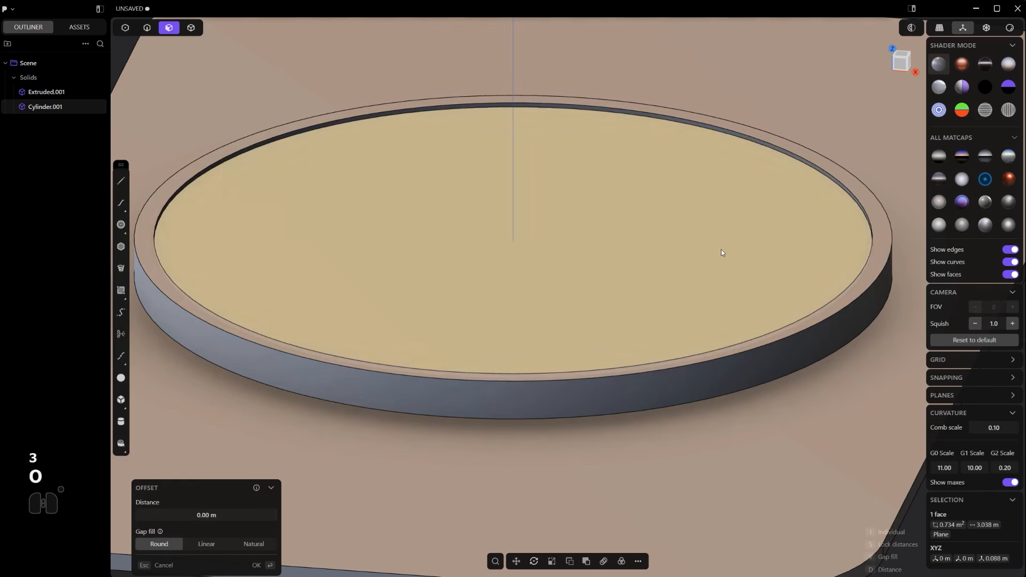
key(ctrl+z)
key(ctrl+z)
key(ctrl+z)
key(ctrl+z)
key(ctrl+z)
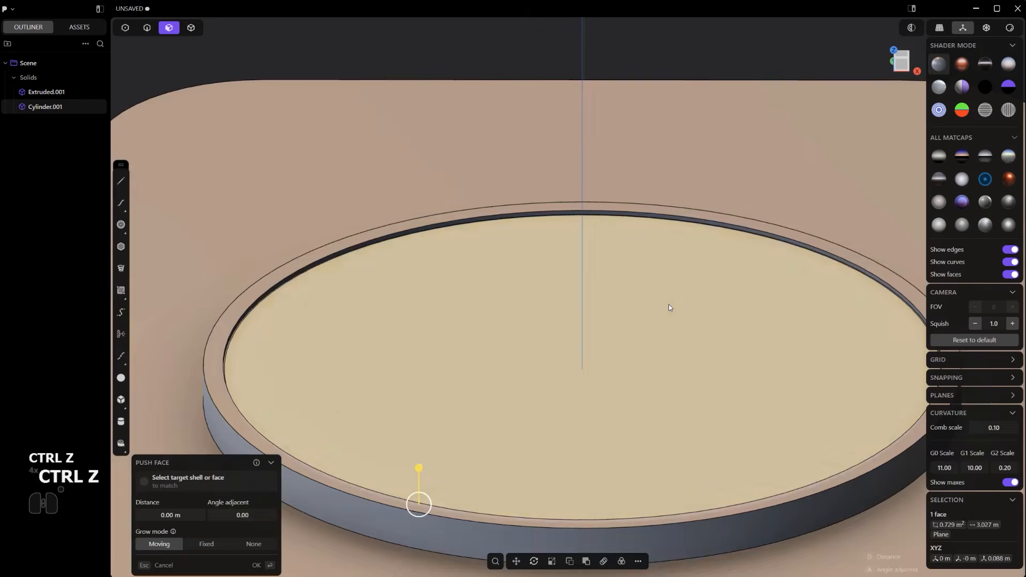
Examine the thin seam between the raised rim and the recessed inner face of the disc.
scroll(668, 308, down, 5)
middle_drag(698, 333, 671, 374)
shift+middle_drag(671, 374, 621, 342)
scroll(621, 342, up, 2)
scroll(623, 265, up, 2)
middle_drag(625, 264, 661, 197)
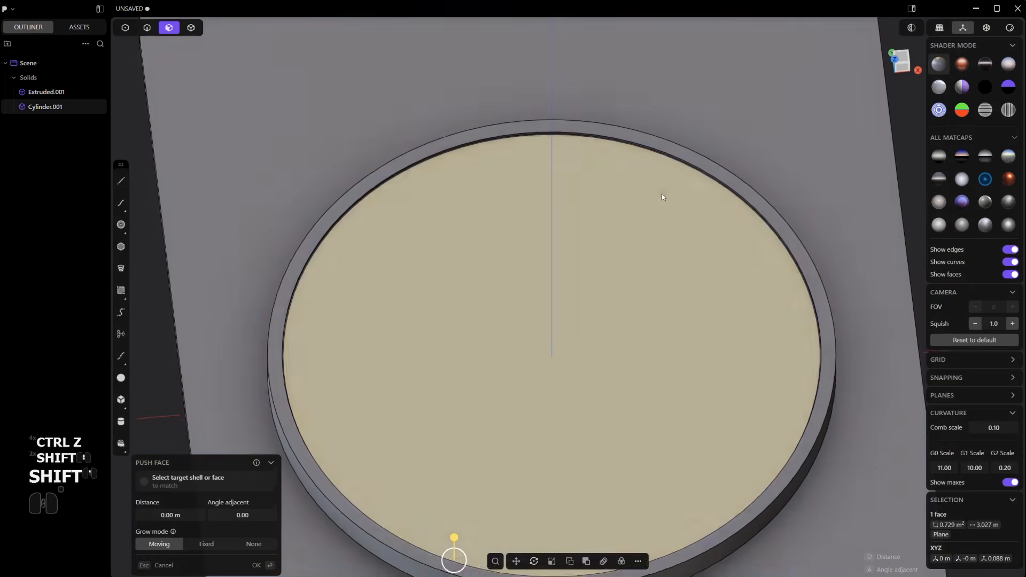
scroll(674, 188, up, 3)
shift+middle_drag(771, 181, 607, 172)
scroll(680, 192, up, 5)
scroll(524, 347, down, 2)
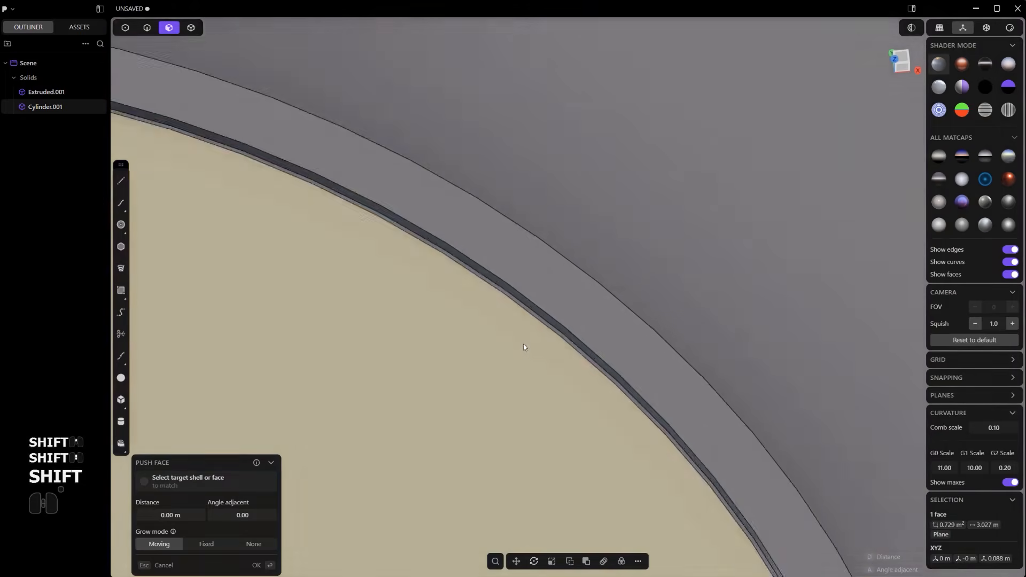
scroll(523, 347, down, 8)
middle_drag(451, 416, 419, 355)
scroll(418, 411, up, 3)
shift+middle_drag(332, 482, 328, 509)
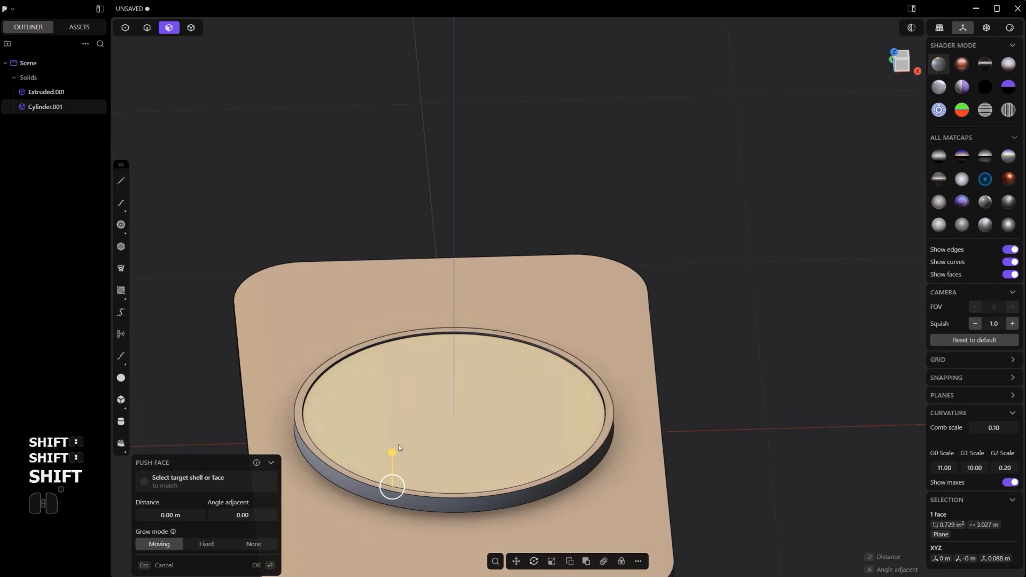
Push the inner top face of the disc level with the raised rim, leaving a thin groove between them.
scroll(501, 338, up, 3)
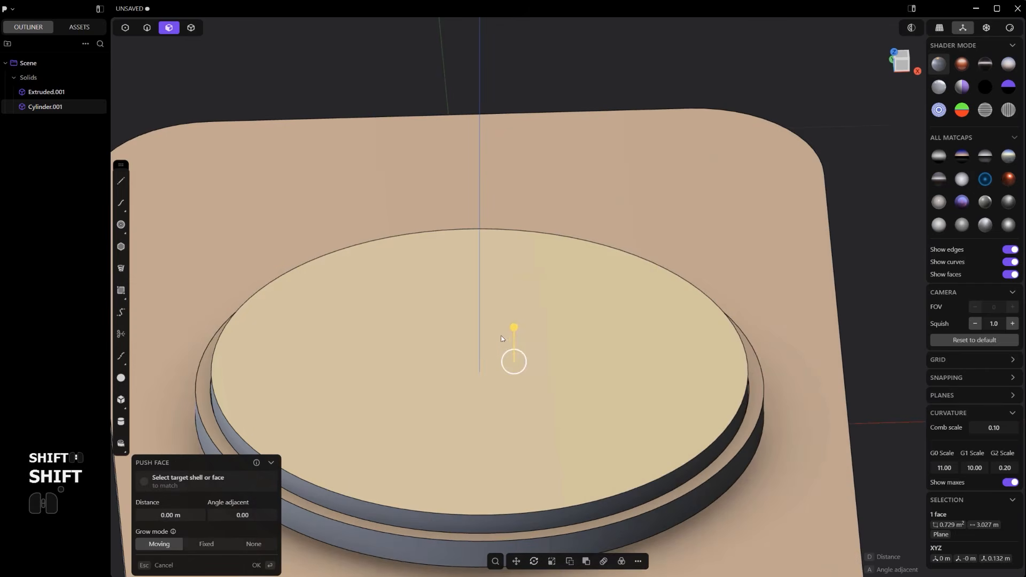
click(755, 364)
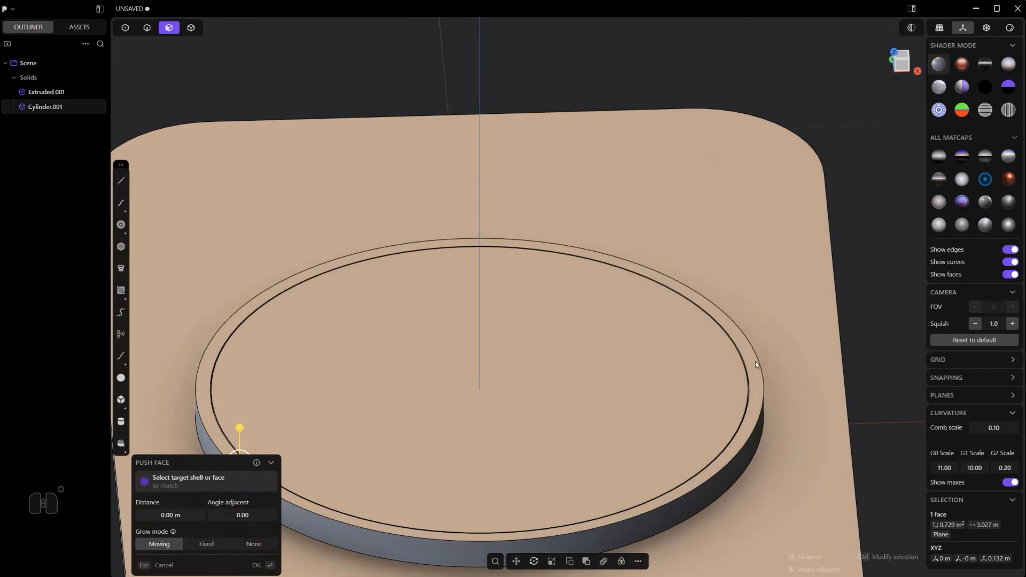
scroll(741, 357, down, 6)
middle_drag(681, 374, 645, 424)
right_click(810, 361)
Draw a centre rectangle about 0.64 by 0.79 m in top view, centred on the disc's outer edge at the X axis.
middle_drag(773, 380, 662, 362)
shift+middle_drag(663, 362, 555, 286)
alt+middle_drag(562, 258, 598, 299)
scroll(619, 288, up, 2)
shift+middle_drag(626, 283, 567, 480)
scroll(554, 414, up, 3)
scroll(531, 307, down, 3)
shift+middle_drag(530, 329, 548, 290)
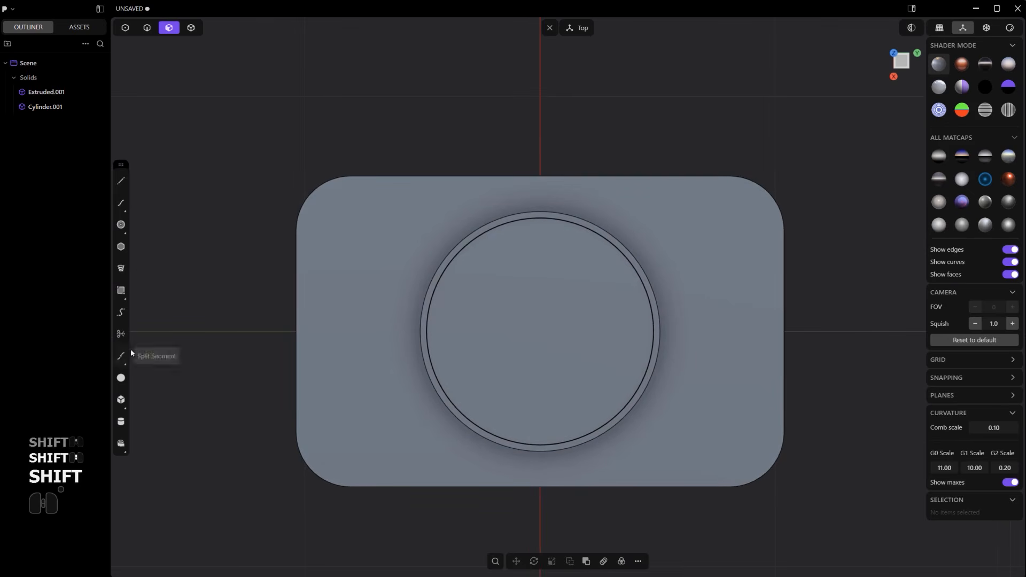
click(125, 295)
click(540, 211)
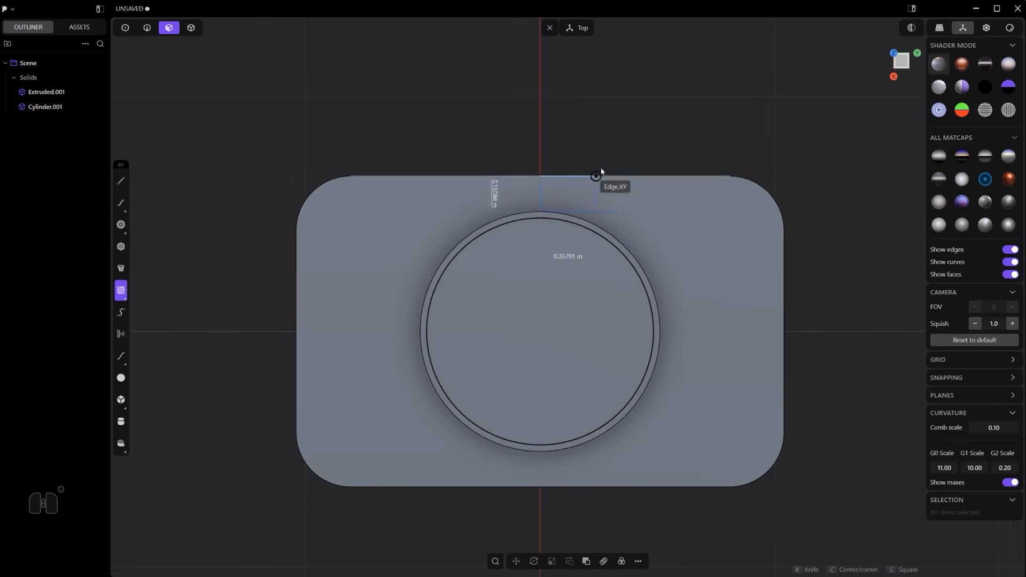
key(c)
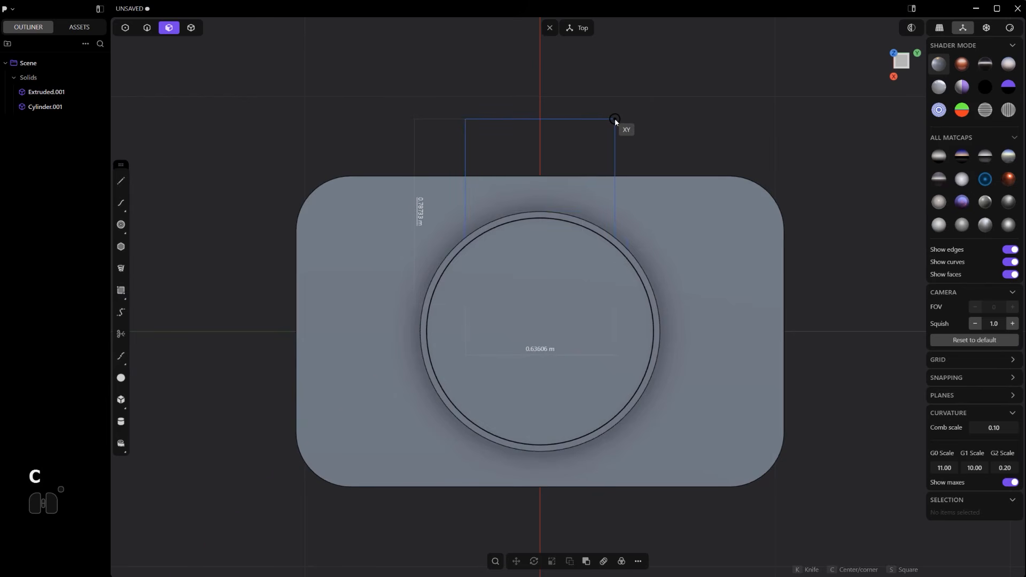
click(614, 122)
Extrude the rectangle upward into a separate slab overlapping the disc.
middle_drag(648, 298, 707, 341)
key(e)
drag(735, 300, 755, 353)
right_click(762, 213)
click(762, 212)
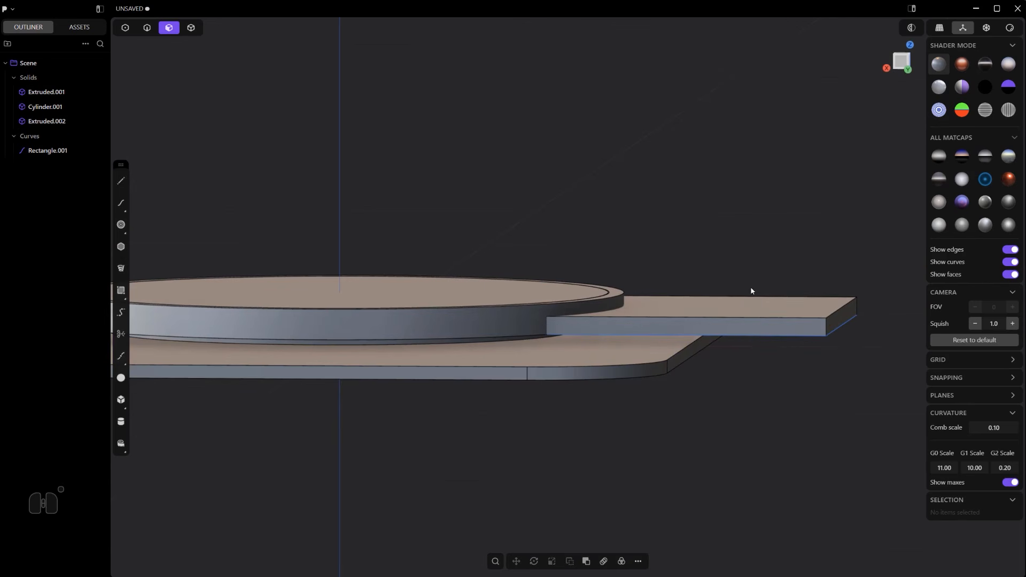
Push the slab's top face to match the height of the disc's rim.
click(741, 314)
drag(740, 272, 740, 278)
middle_drag(633, 247, 627, 281)
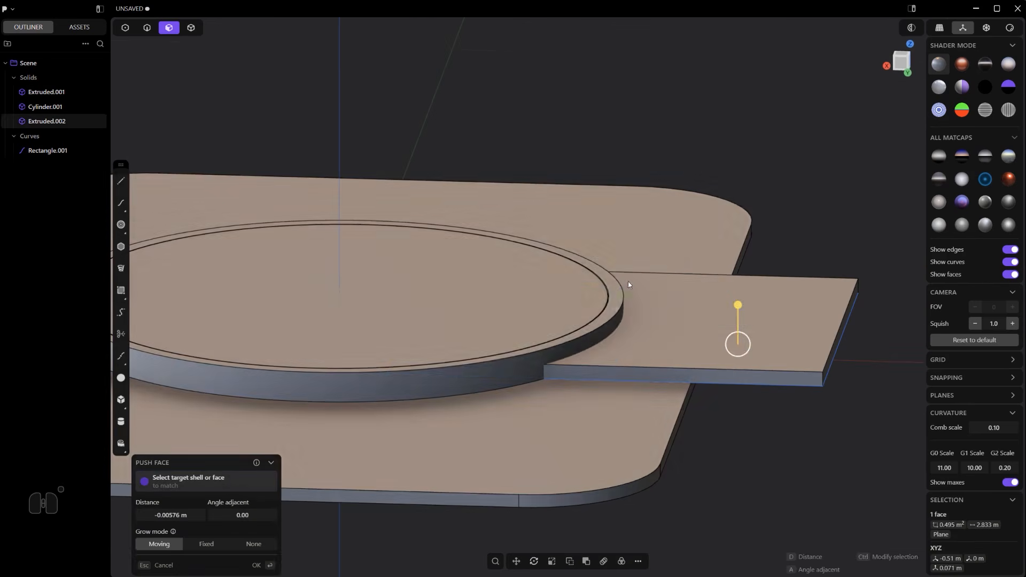
click(620, 292)
Delete the leftover rectangle curve under the slab.
click(692, 256)
middle_drag(694, 320, 695, 266)
scroll(695, 267, up, 3)
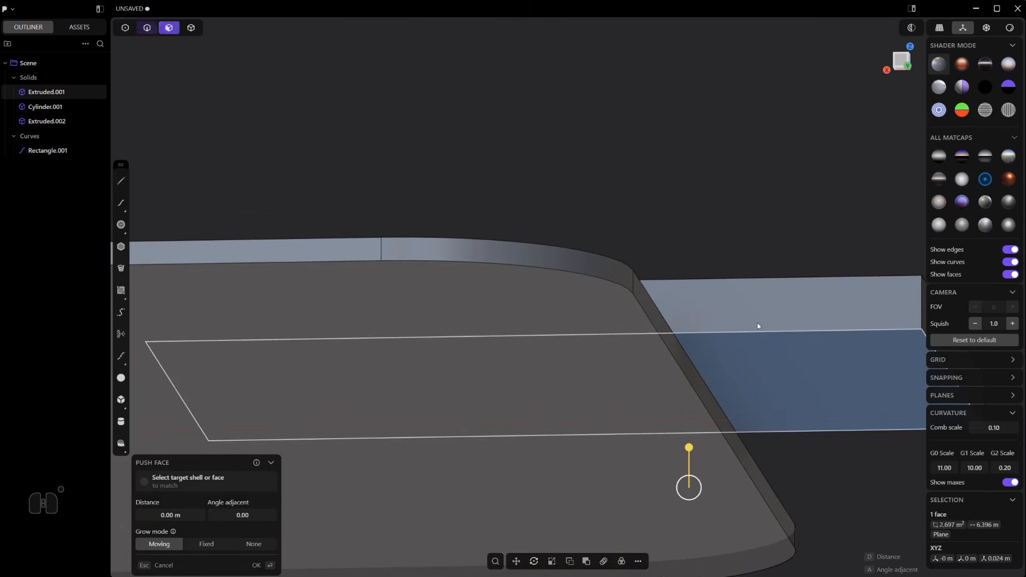
key(2)
click(764, 329)
key(x)
Select the rectangular slab body and isolate it from the plate and the disc.
middle_drag(764, 329, 627, 399)
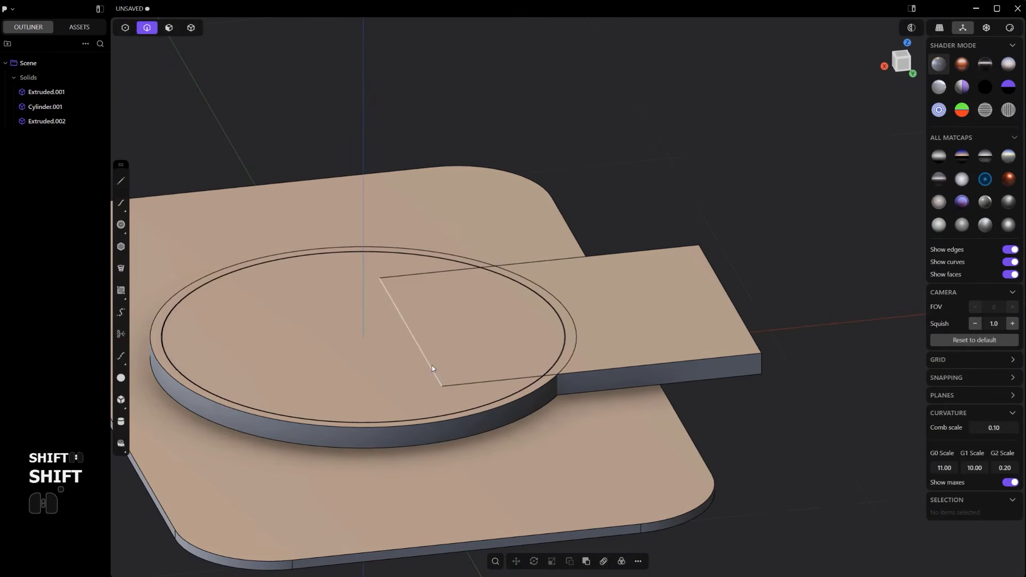
click(654, 357)
key(slash)
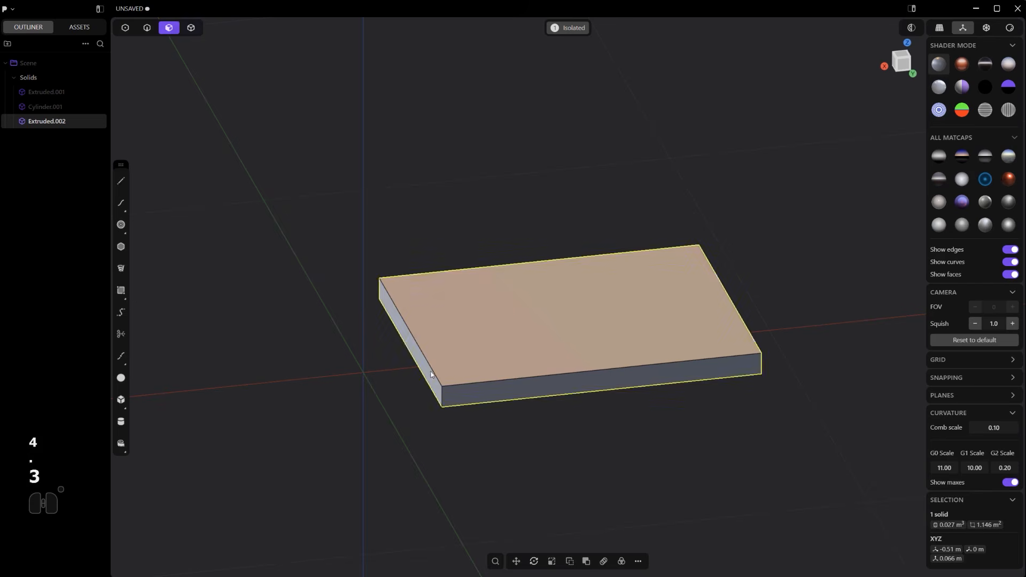
End the isolation and fit the slab's inner end face to the disc's curved side with Push Face.
click(431, 375)
key(period)
drag(405, 355, 567, 337)
middle_drag(587, 372, 546, 368)
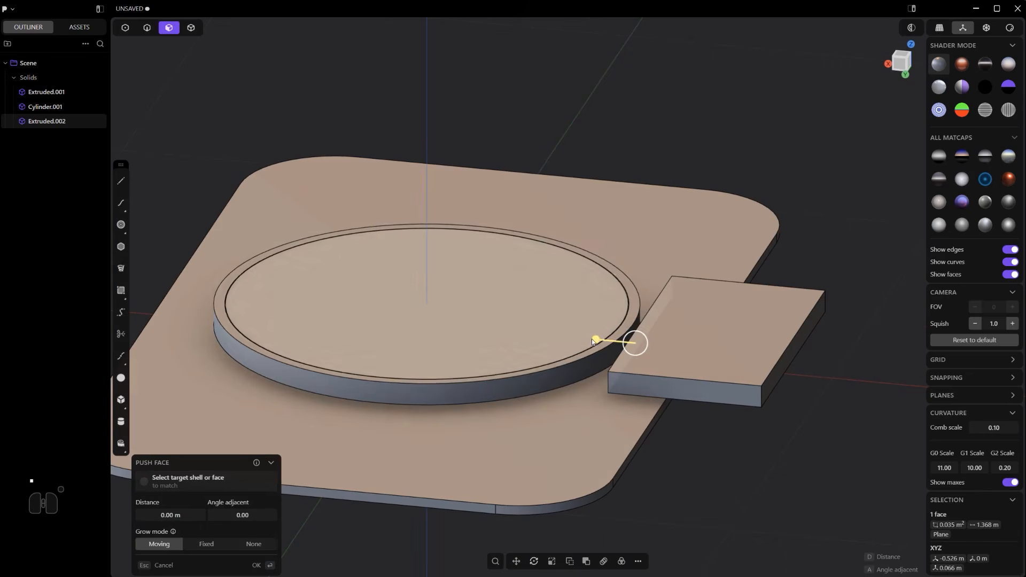
click(581, 377)
right_click(620, 353)
Join the disc and the rectangular slab into one body with a boolean Union.
click(629, 349)
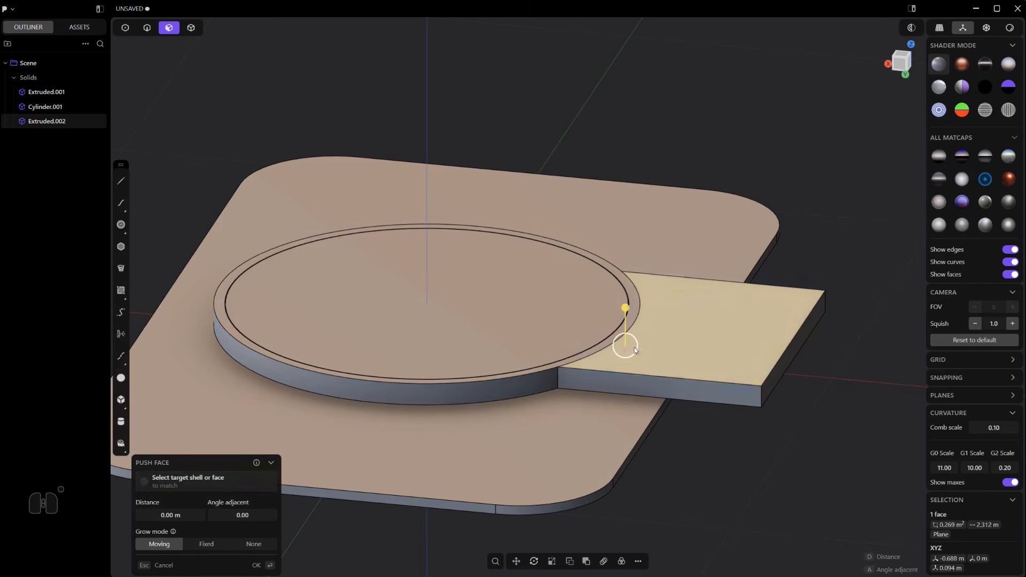
scroll(634, 350, up, 2)
key(4)
shift+click(641, 342)
shift+click(510, 391)
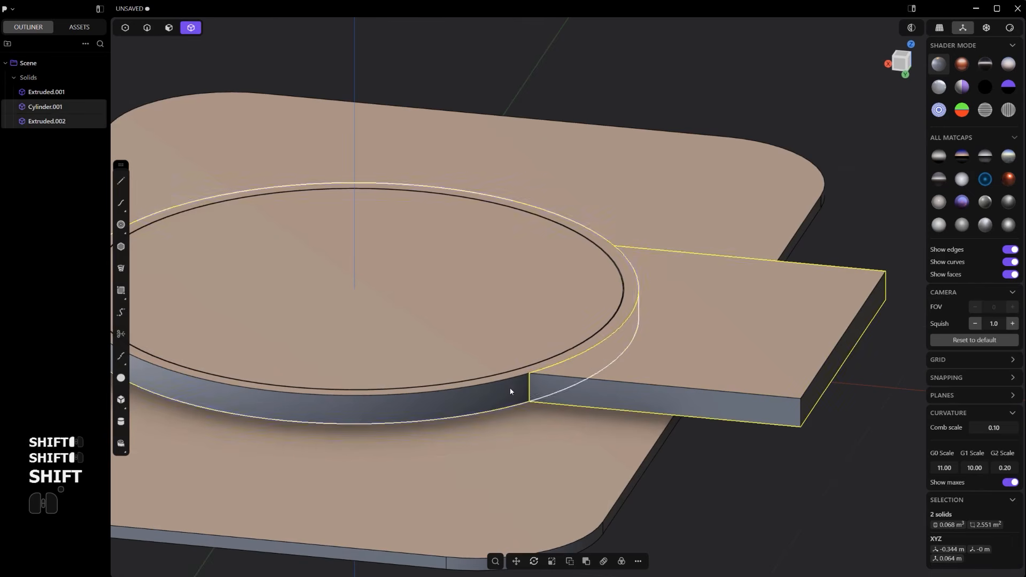
key(q)
key(q)
right_click(509, 385)
Fillet both vertical edges where the slab meets the disc with a conic fillet of about 0.184 m.
scroll(575, 439, down, 1)
key(2)
scroll(554, 418, up, 2)
click(528, 391)
scroll(523, 390, down, 3)
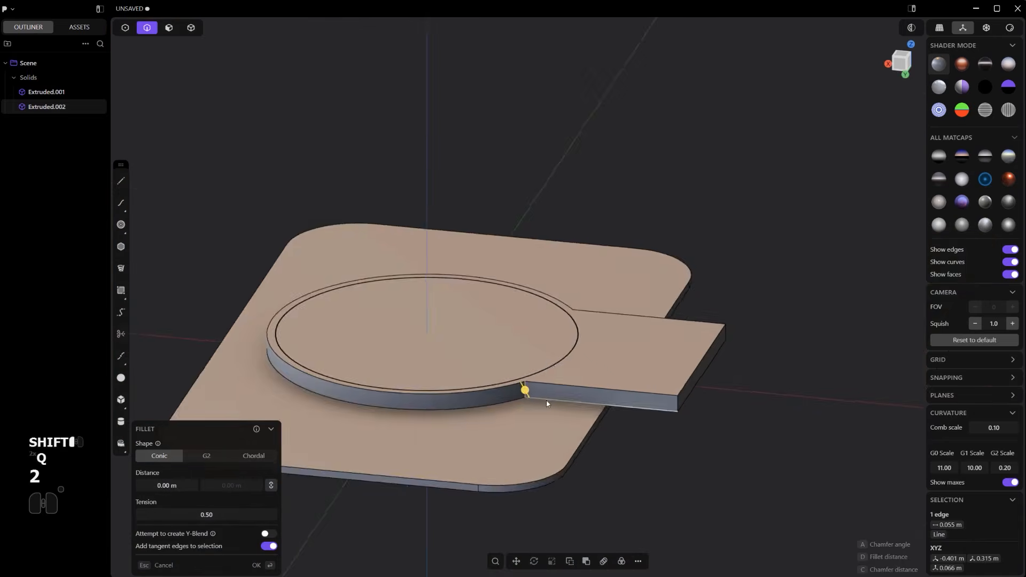
middle_drag(546, 403, 660, 378)
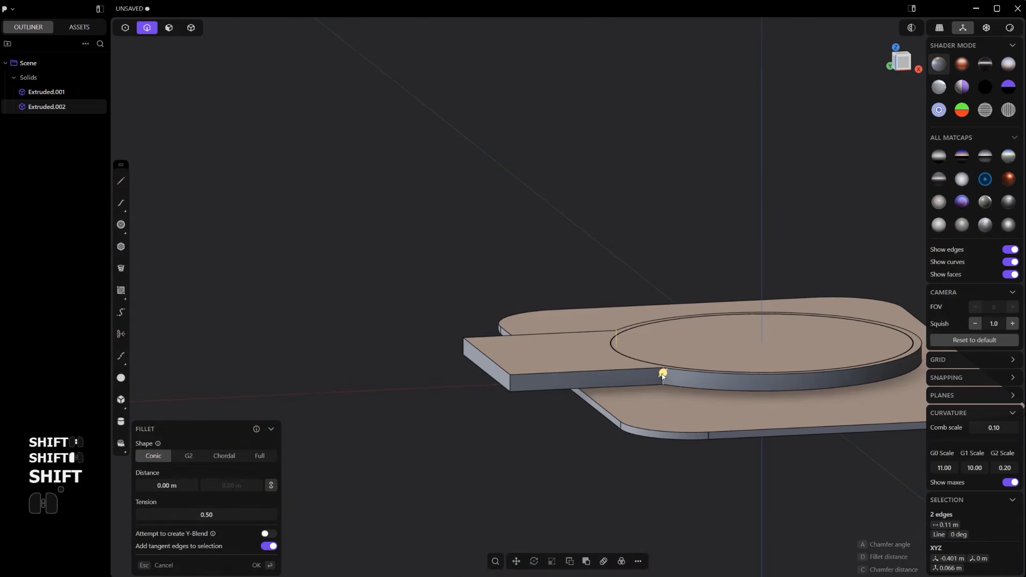
drag(662, 376, 669, 394)
middle_drag(658, 363, 692, 459)
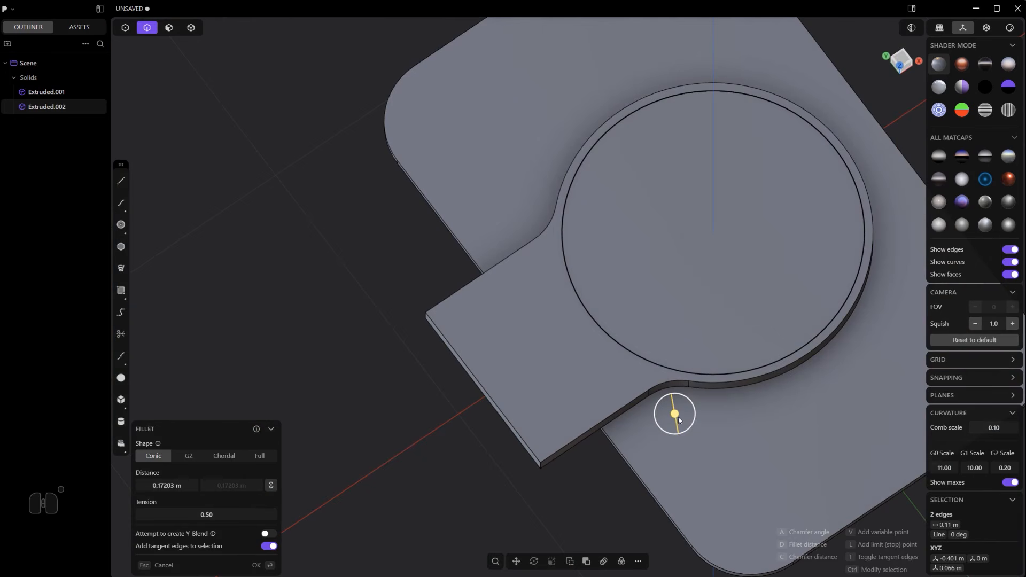
middle_drag(655, 414, 764, 370)
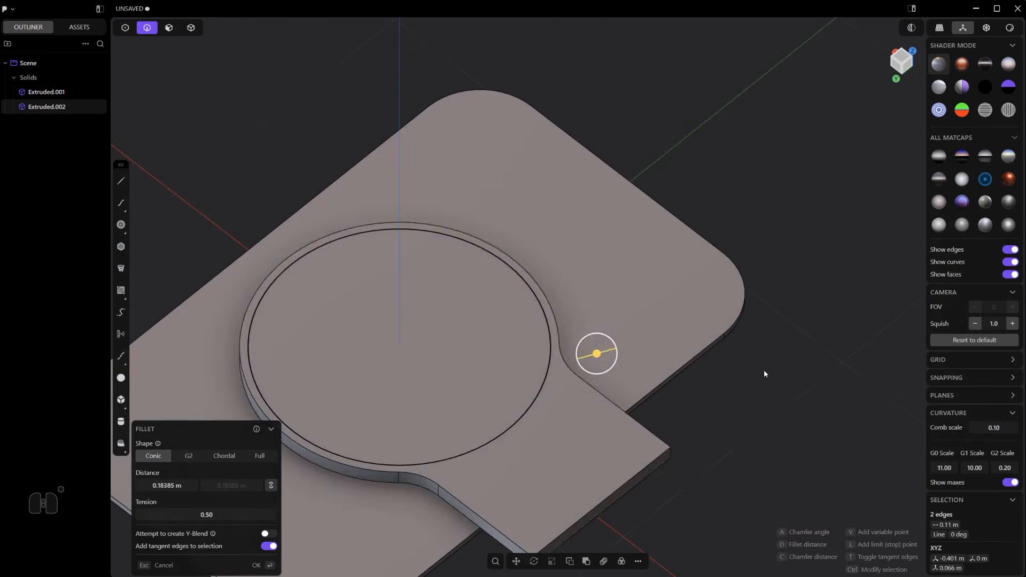
right_click(764, 370)
Shorten the slab by matching its outer end face to the base plate's side face with Push Face.
scroll(764, 370, down, 3)
alt+middle_drag(708, 408, 723, 458)
scroll(681, 374, up, 3)
key(3)
click(697, 378)
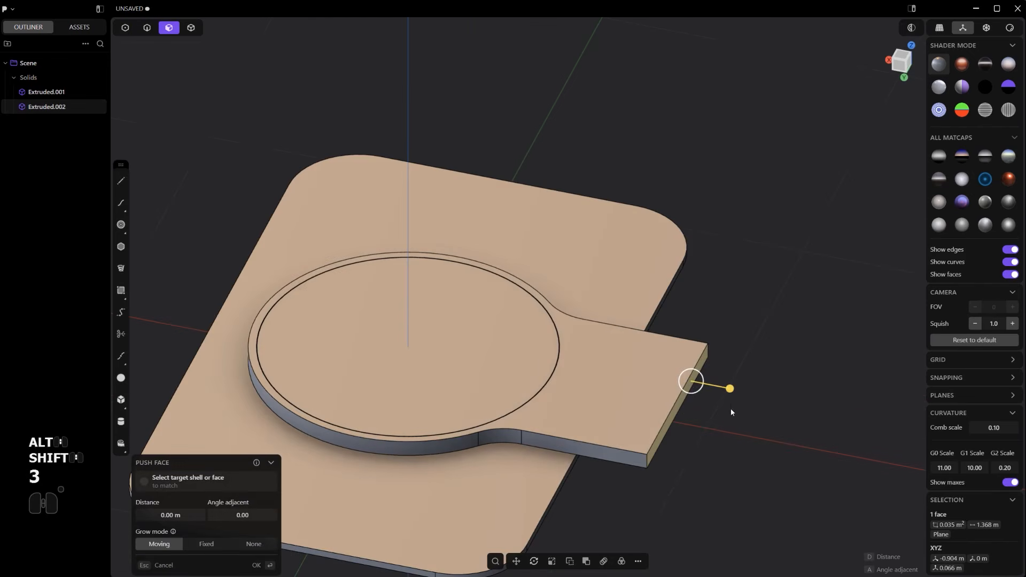
drag(730, 389, 666, 381)
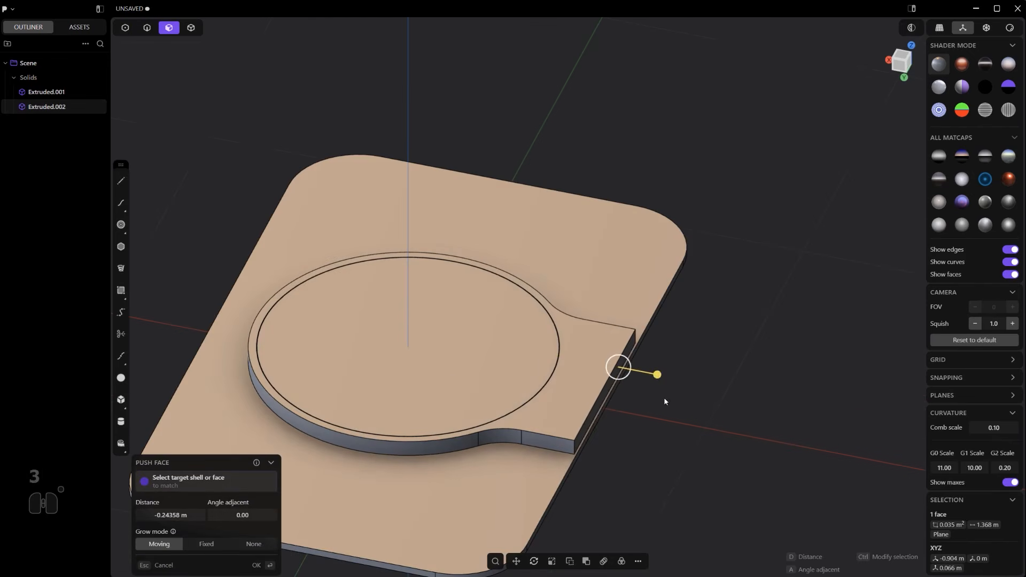
mouse_move(664, 401)
alt+middle_down()
mouse_move(620, 406)
mouse_move(617, 431)
mouse_move(687, 442)
mouse_move(651, 412)
alt+middle_up()
click(619, 427)
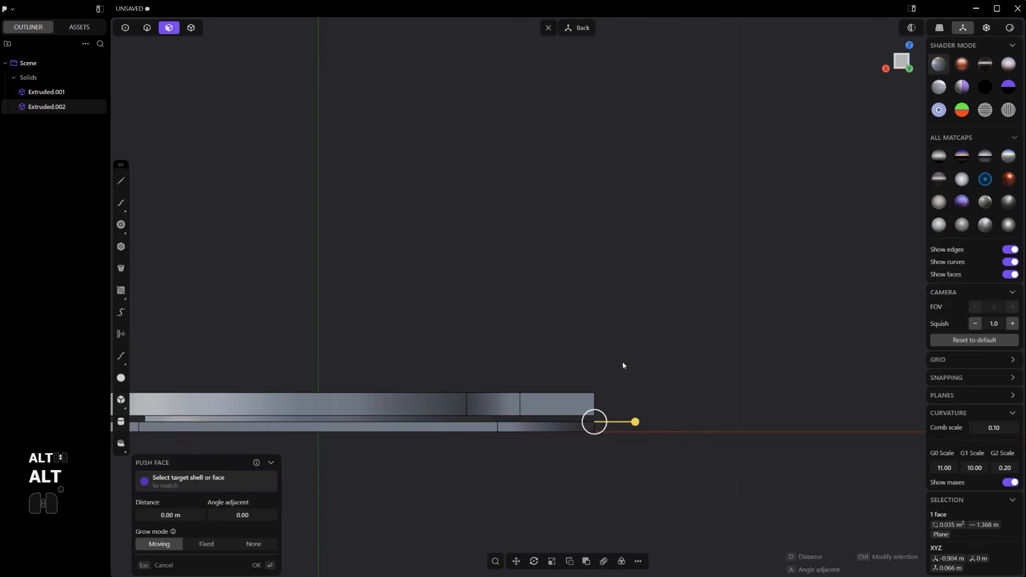
middle_drag(623, 366, 579, 503)
click(627, 423)
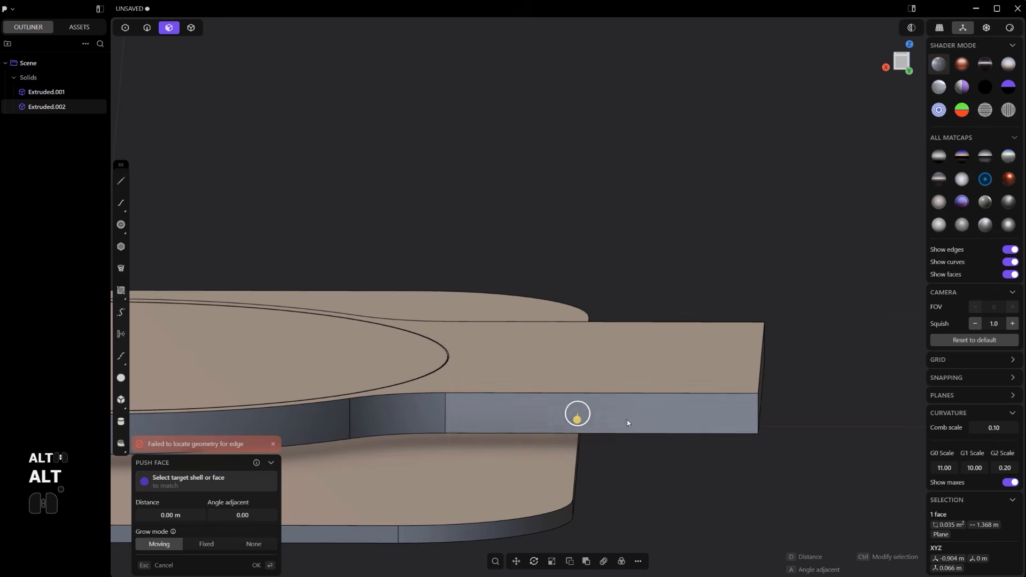
middle_drag(668, 421, 756, 380)
drag(756, 380, 651, 372)
click(463, 461)
click(648, 438)
scroll(648, 438, down, 3)
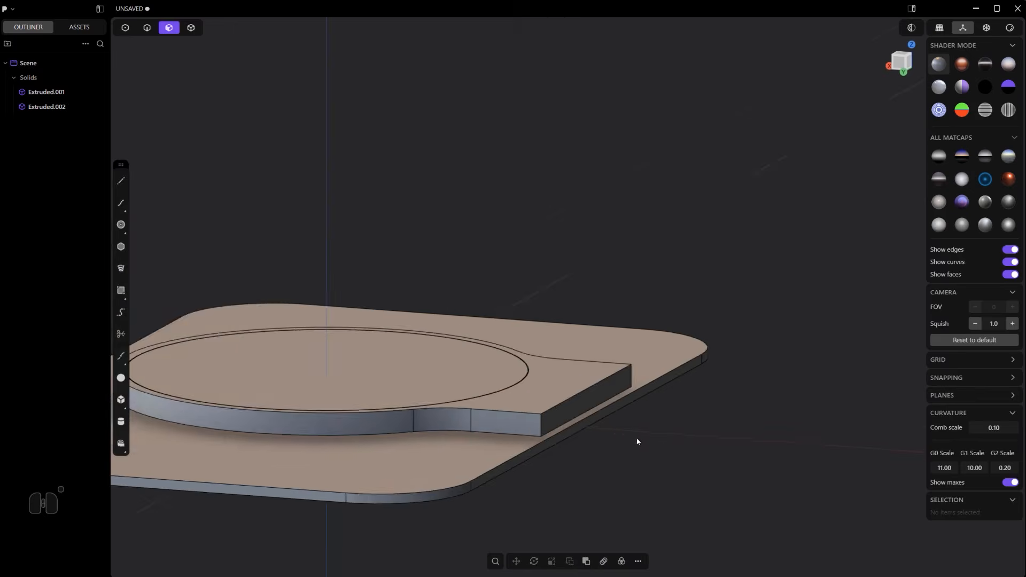
middle_drag(636, 442, 574, 451)
key(3)
click(556, 409)
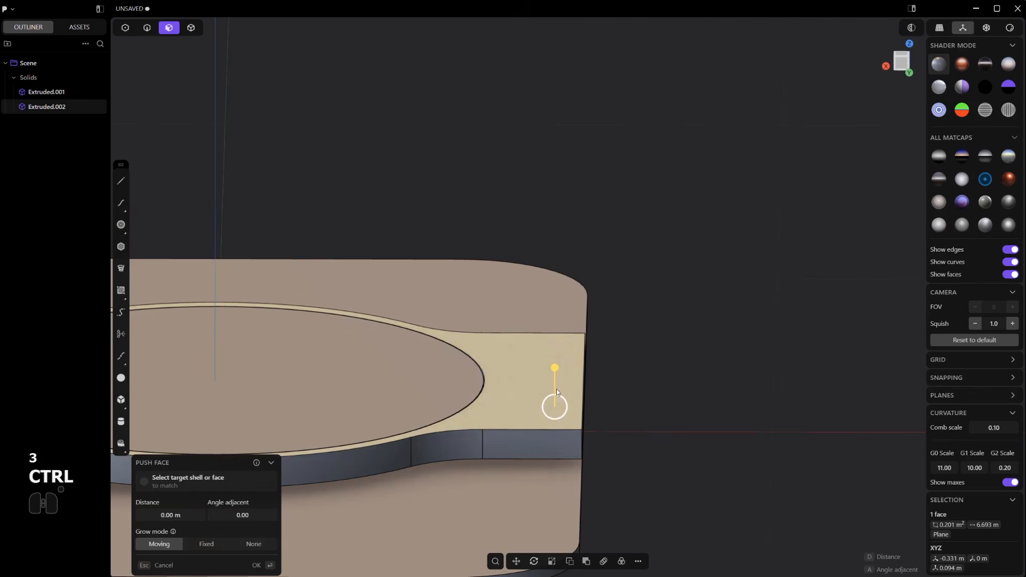
key(ctrl+r)
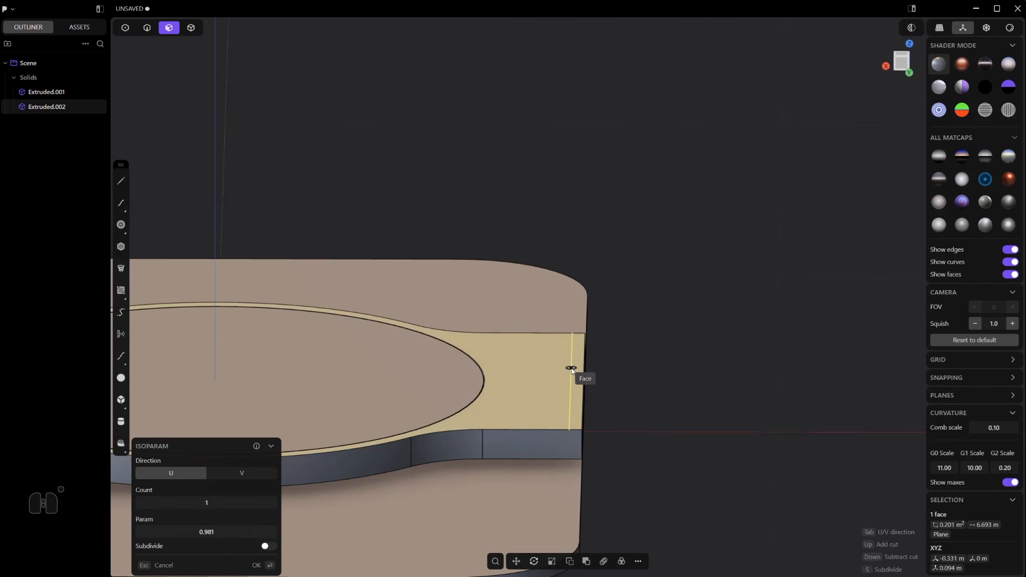
key(ctrl+z)
In the back view, create a cylinder centred on the slab's straight side as a new body, radius about 0.089 m and height 1 m.
alt+middle_drag(646, 411, 607, 418)
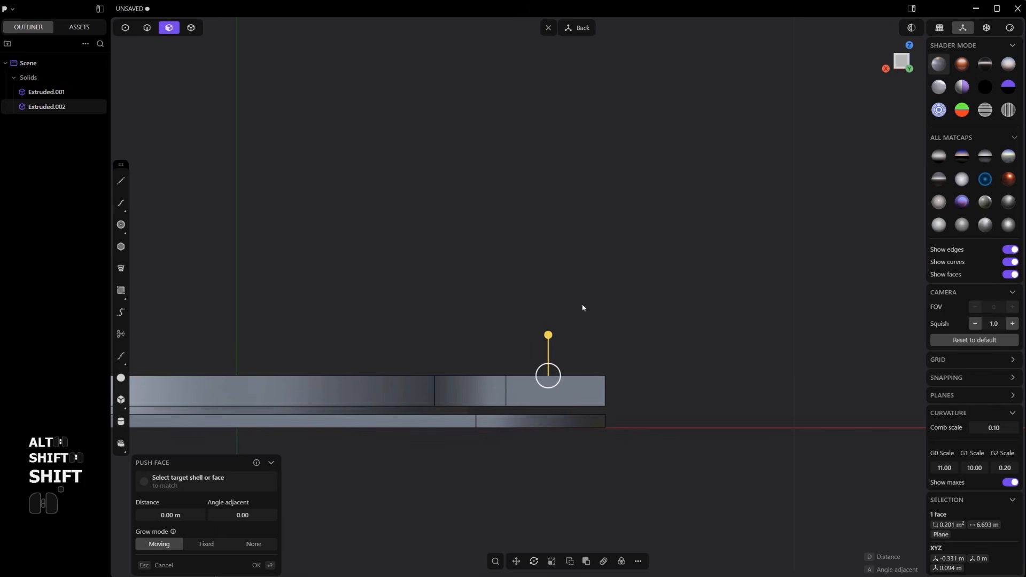
click(124, 420)
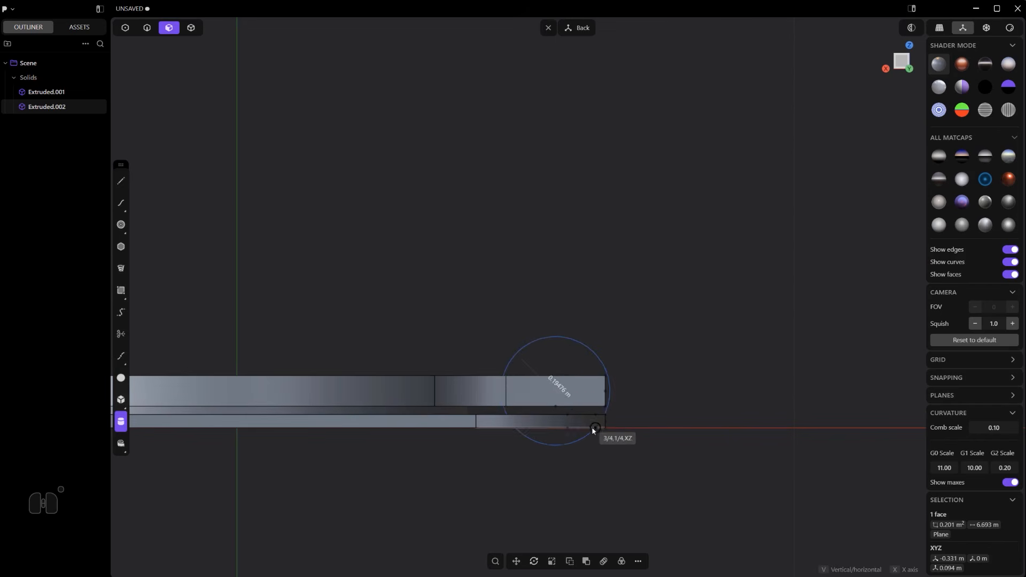
click(610, 393)
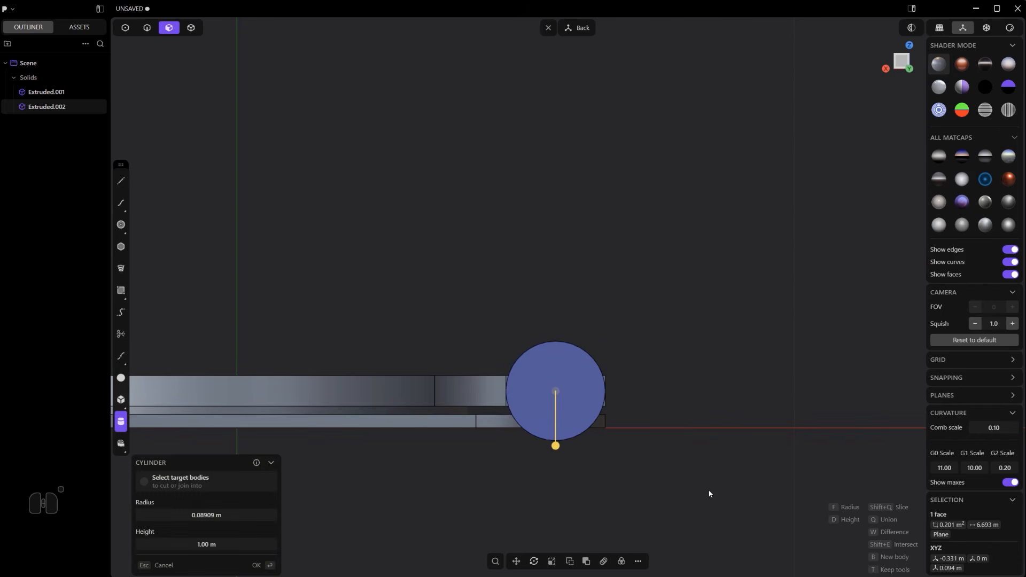
key(b)
Move the cylinder straight up about 0.135 m so it sits above the slab.
key(g)
key(z)
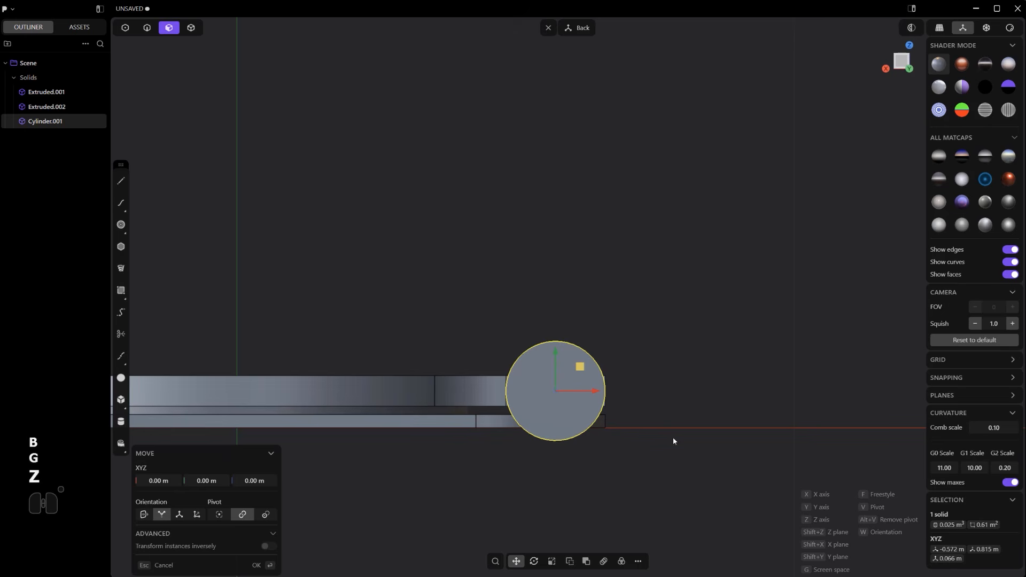
key(y)
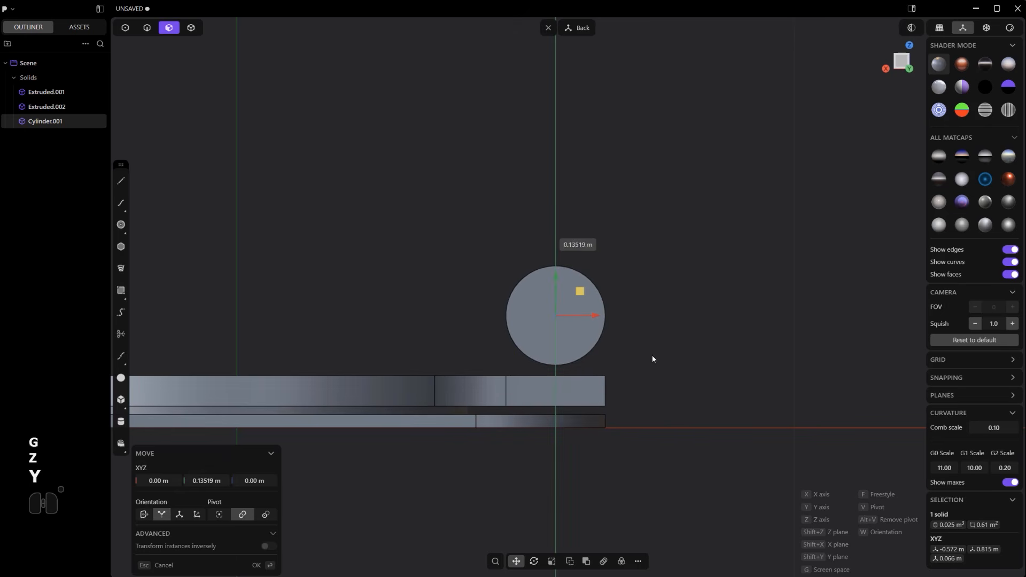
scroll(593, 357, up, 3)
Add a box as a new body from the cylinder's outermost point down into the slab, about 0.05 m wide, 0.13 m long and 0.05 m high.
click(116, 399)
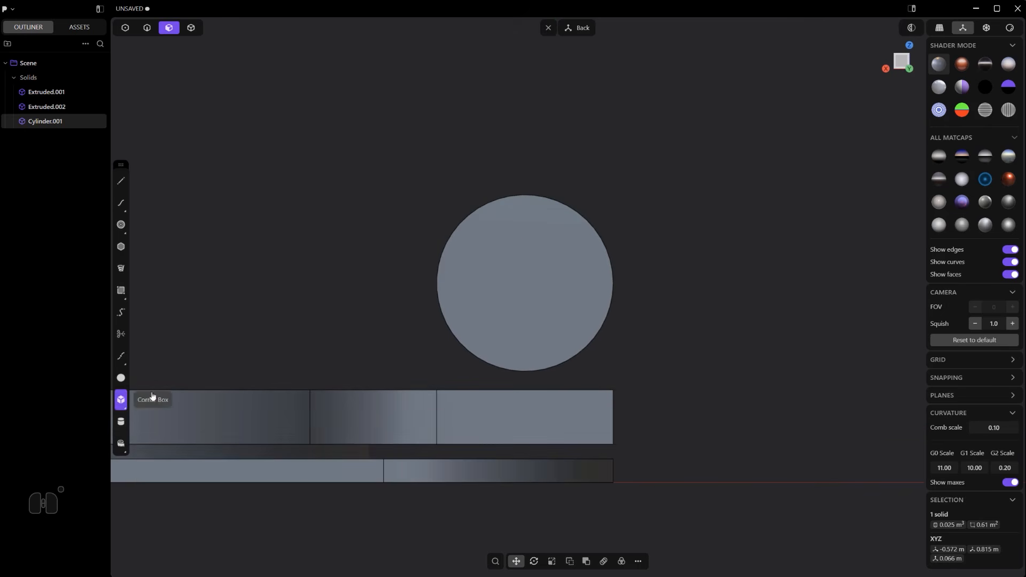
click(613, 283)
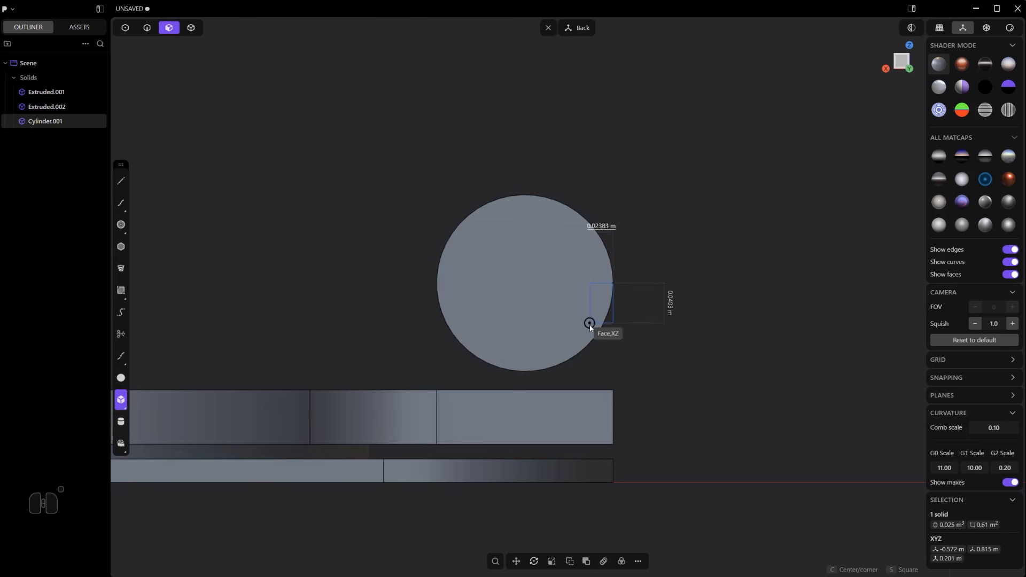
click(563, 412)
middle_drag(693, 388, 600, 402)
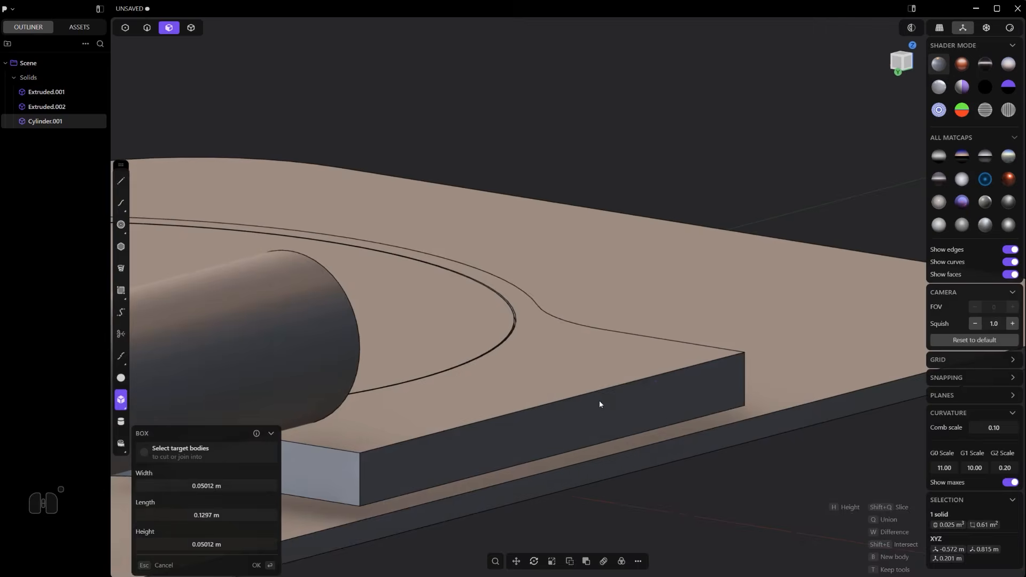
scroll(597, 399, down, 3)
key(b)
Push the box's end face about 0.83 m along the length of the cylinder.
scroll(593, 396, down, 3)
shift+middle_drag(512, 427, 616, 371)
scroll(563, 406, up, 2)
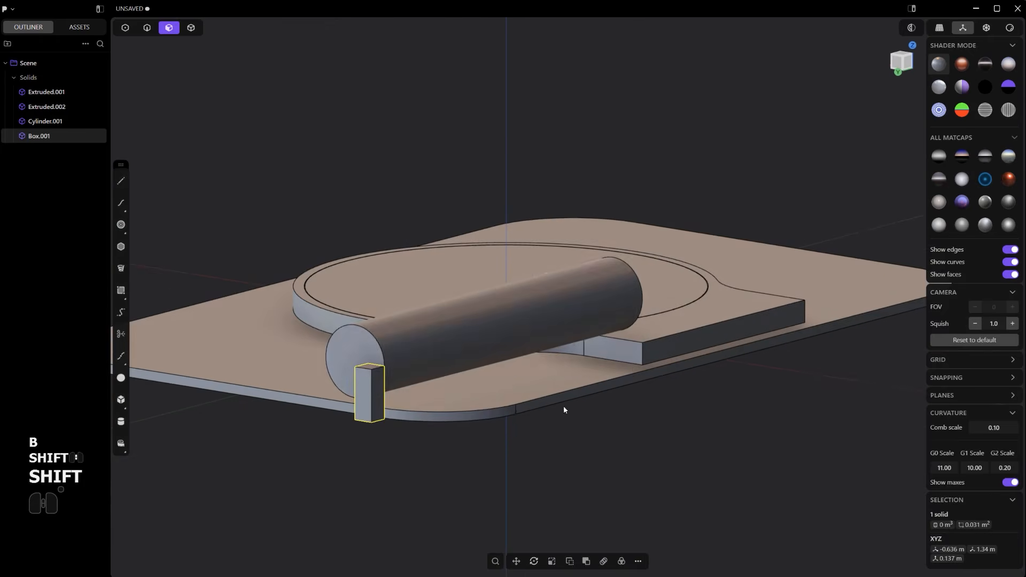
middle_drag(374, 395, 264, 398)
key(3)
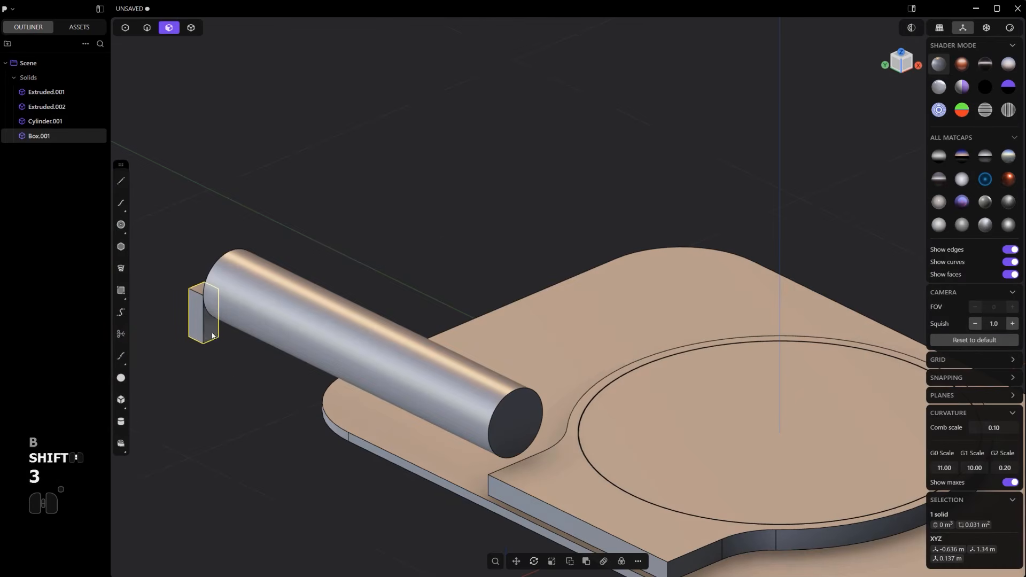
click(215, 341)
drag(242, 349, 464, 478)
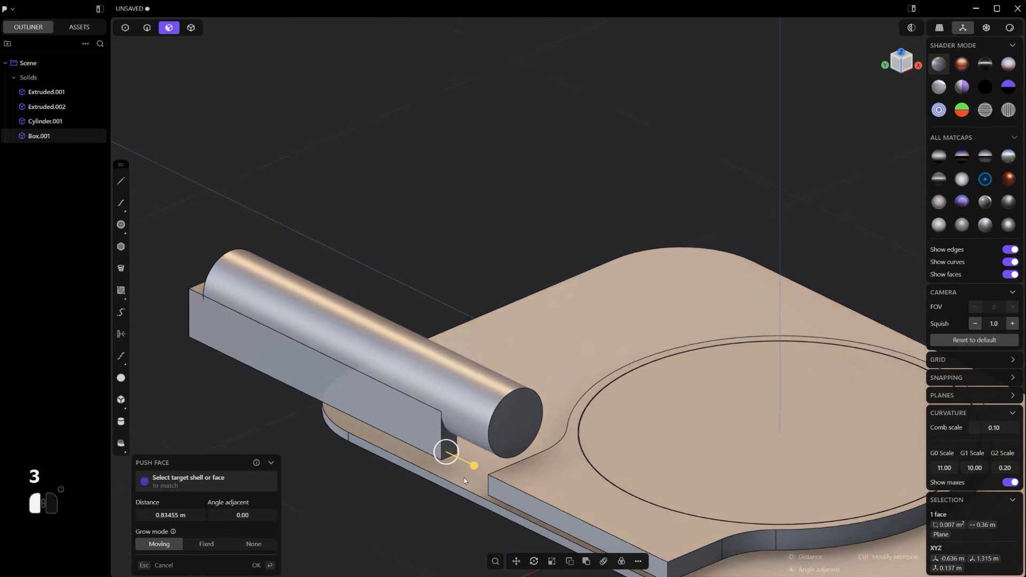
right_click(402, 415)
scroll(403, 415, down, 3)
key(Escape)
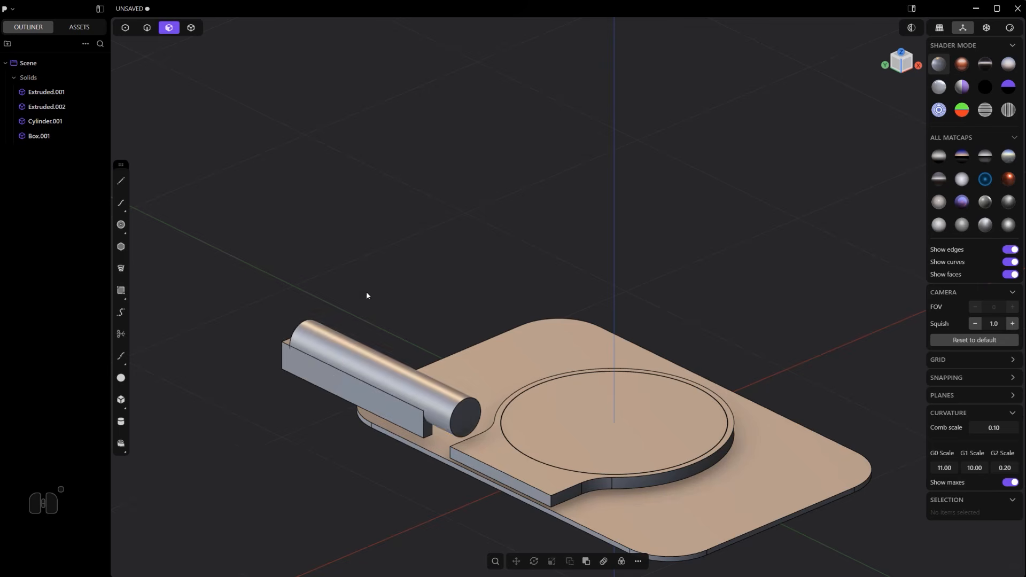
Move the cylinder and the box together along the cylinder's axis until they span the slab's full width.
shift+click(364, 362)
shift+click(354, 388)
key(g)
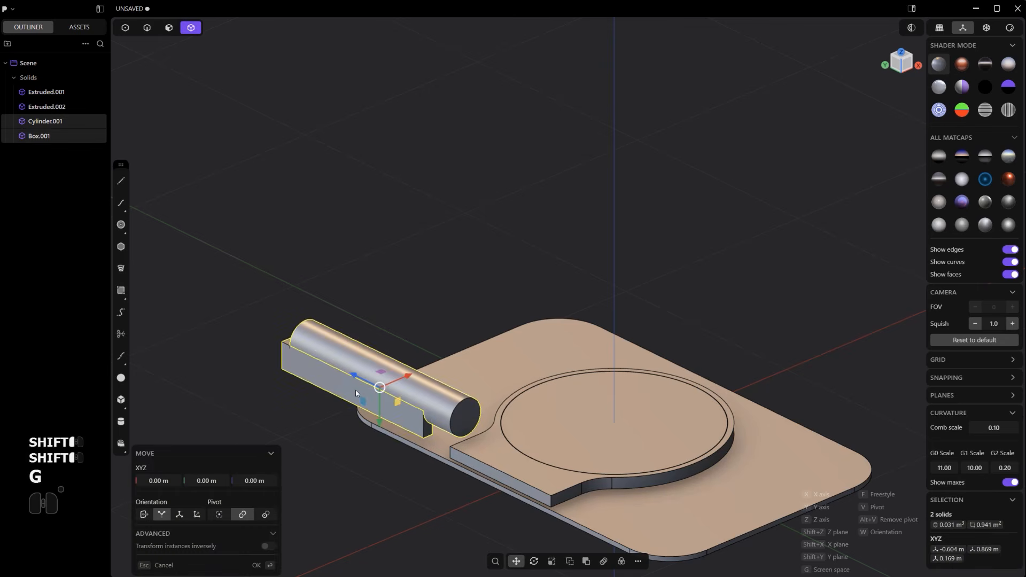
key(y)
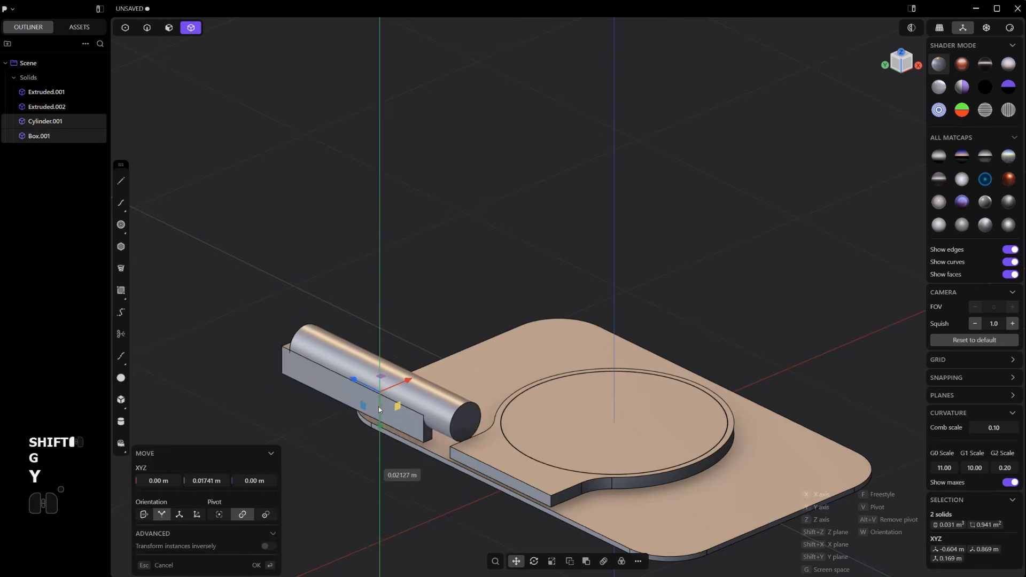
key(z)
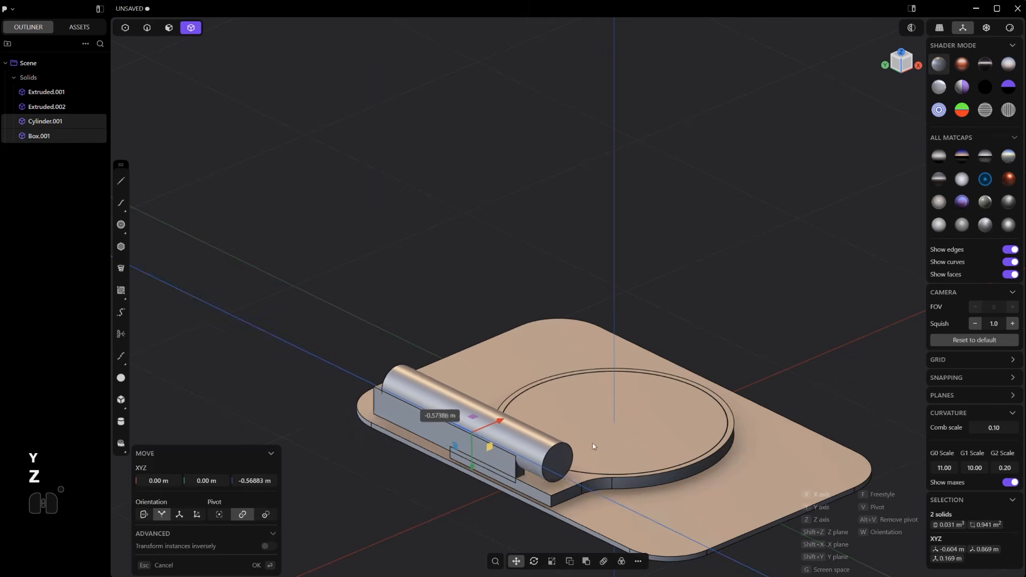
In the left view, draw a vertical line about 0.413 m long upward from the slab's lower side corner, past the cylinder.
alt+middle_drag(557, 421, 605, 405)
key(shift+a)
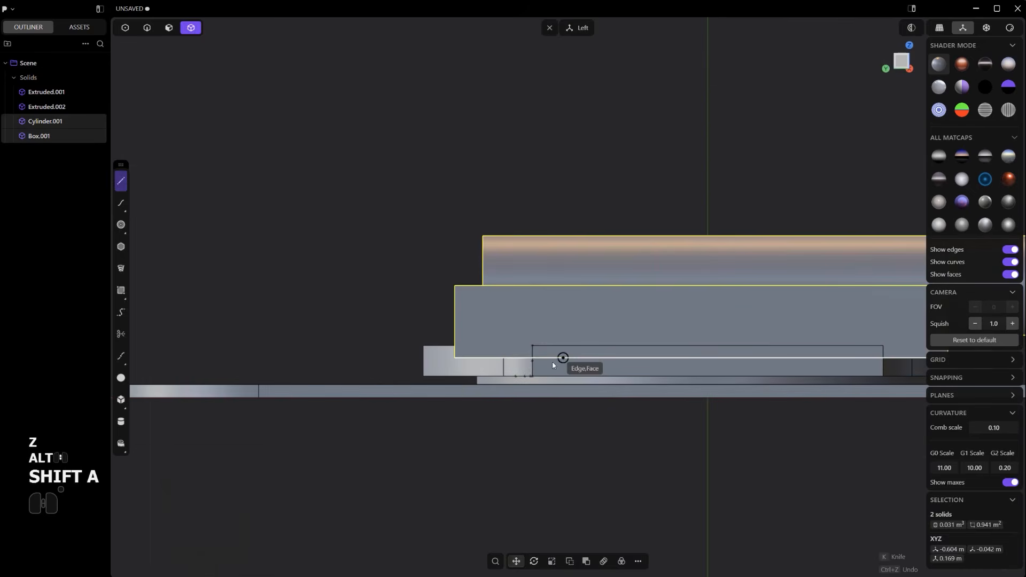
click(532, 375)
click(532, 146)
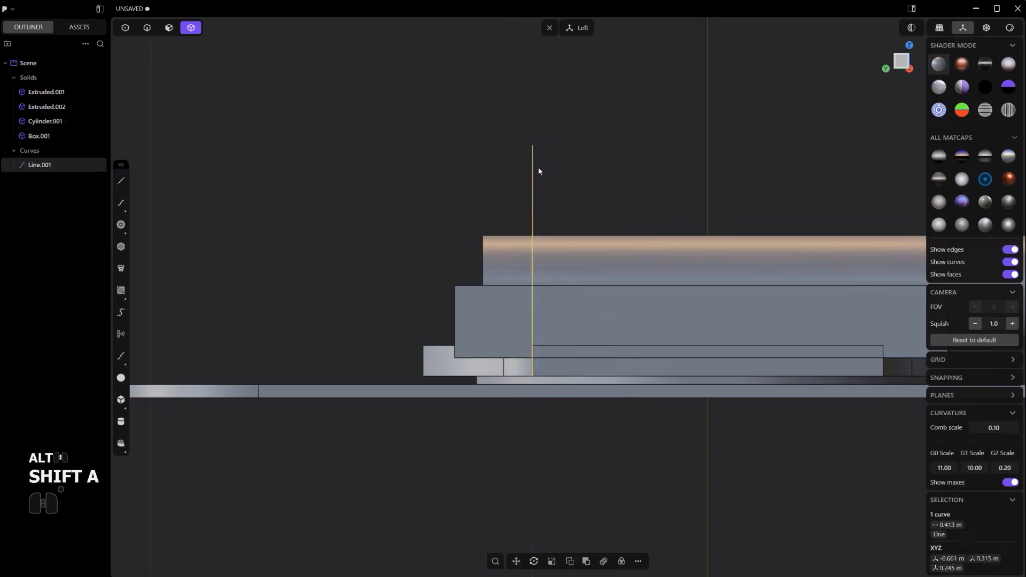
Cut the box with the vertical line and delete the overhanging piece together with the line.
scroll(540, 181, up, 3)
key(c)
click(520, 387)
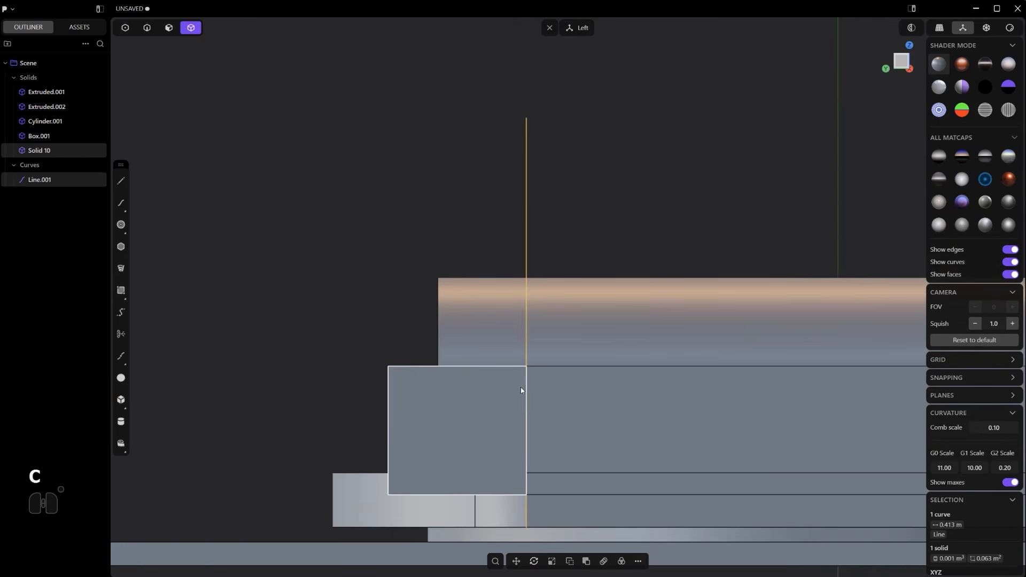
key(x)
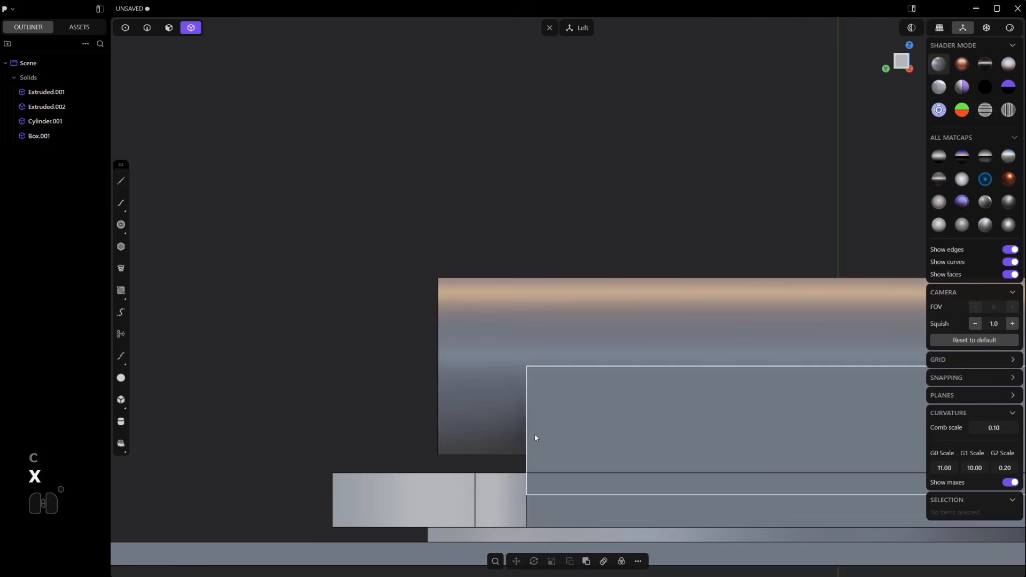
Draw a vertical line about 0.285 m long upward from the box's cut end edge, extending past the cylinder.
key(shift+a)
click(526, 463)
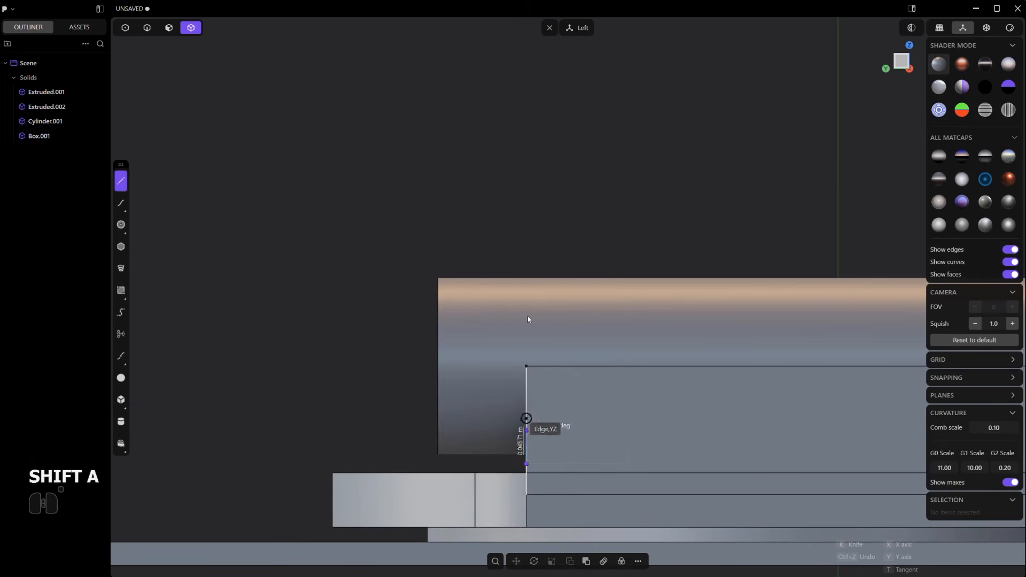
click(527, 182)
Cut the cylinder with the vertical line and delete the overhanging piece together with the line.
key(c)
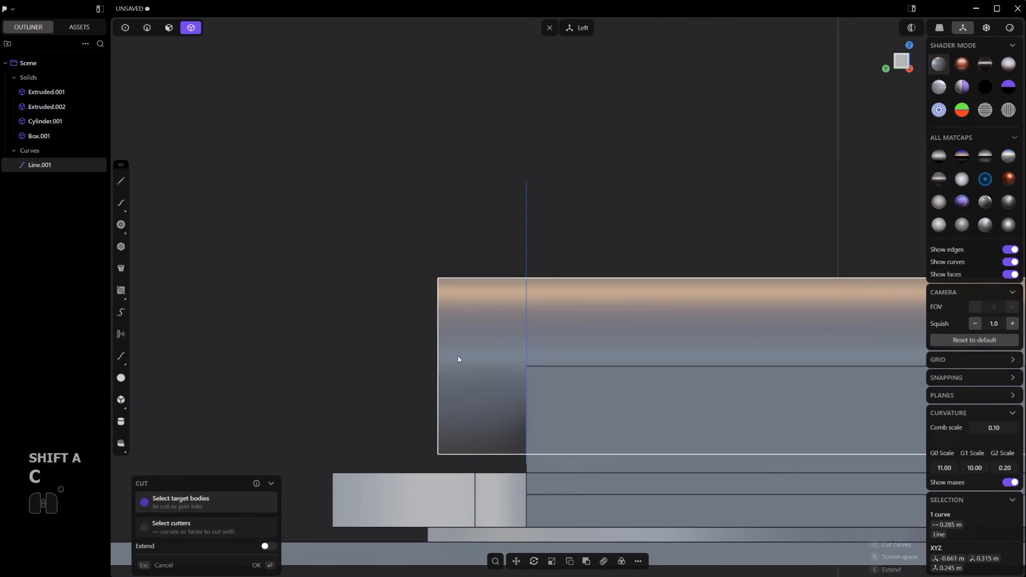
click(501, 339)
key(x)
scroll(501, 343, down, 3)
shift+middle_drag(503, 338, 427, 336)
click(643, 275)
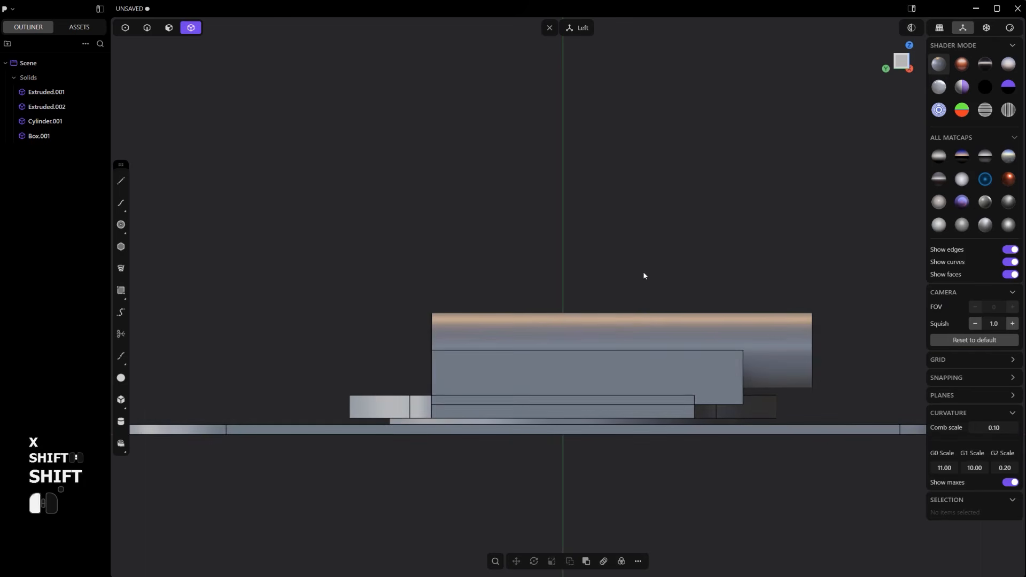
Mirror the cylinder and the box across the part's centre plane, cutting them at the plane and merging the halves.
key(4)
drag(619, 376, 604, 347)
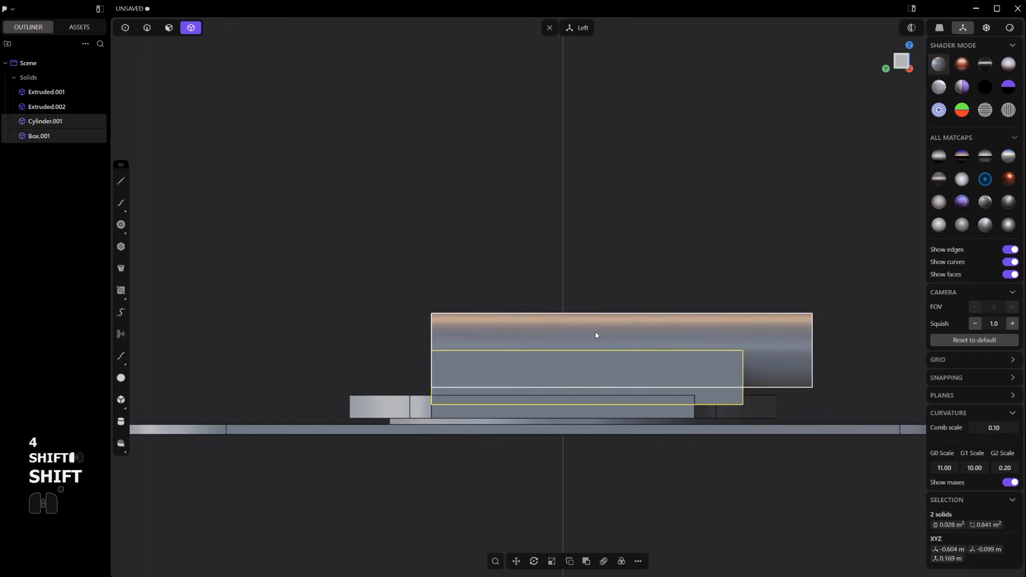
key(alt+x)
key(q)
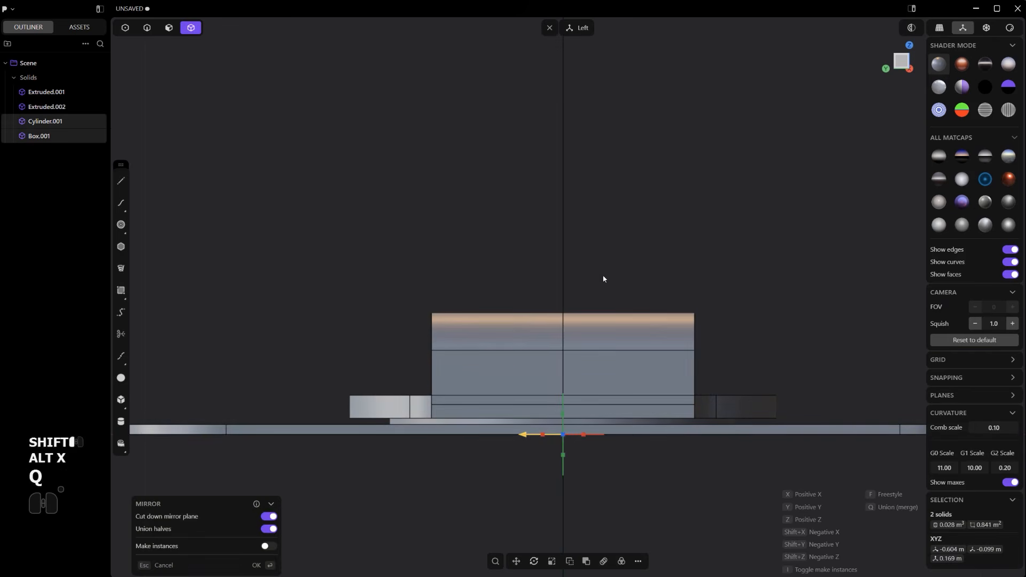
right_click(605, 262)
Union the cylinder with the box, and union the resulting hinge body with the slab.
key(q)
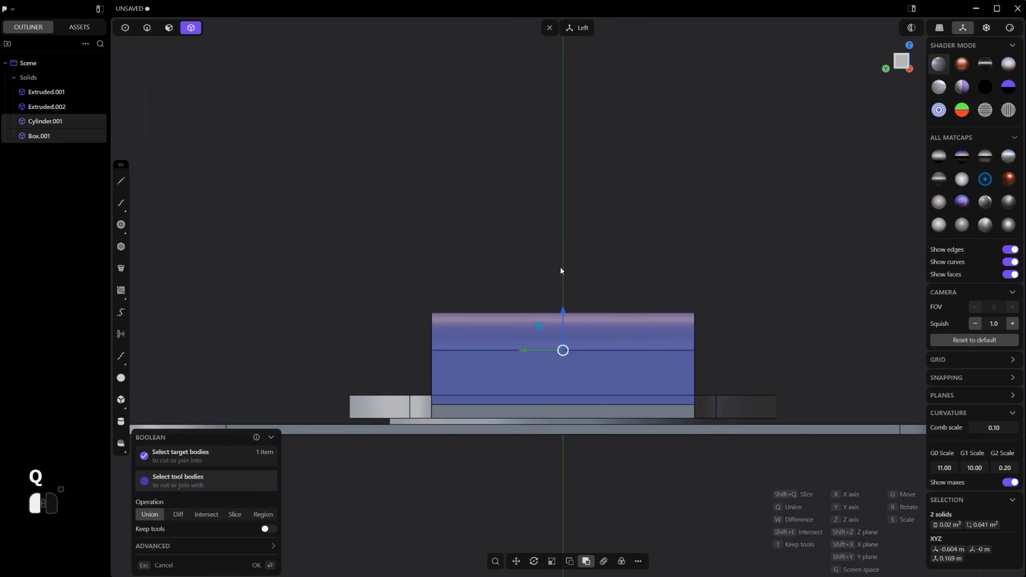
right_click(559, 259)
middle_drag(559, 259, 666, 291)
scroll(680, 354, up, 2)
shift+middle_drag(732, 338, 672, 351)
shift+click(701, 460)
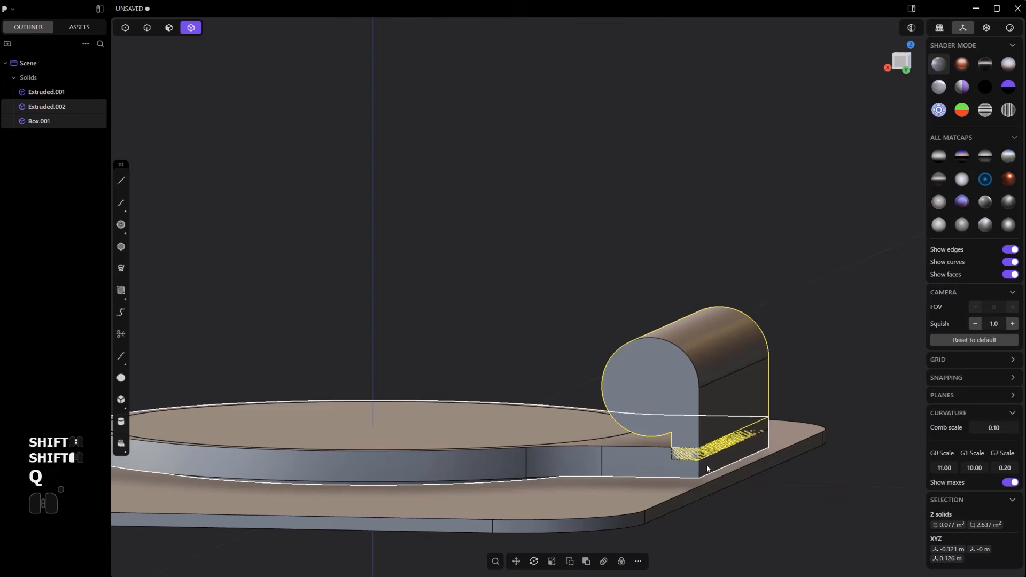
key(q)
Cut a concentric round bore through the hinge barrel along its full length, starting from the centre of its end face.
scroll(672, 421, up, 3)
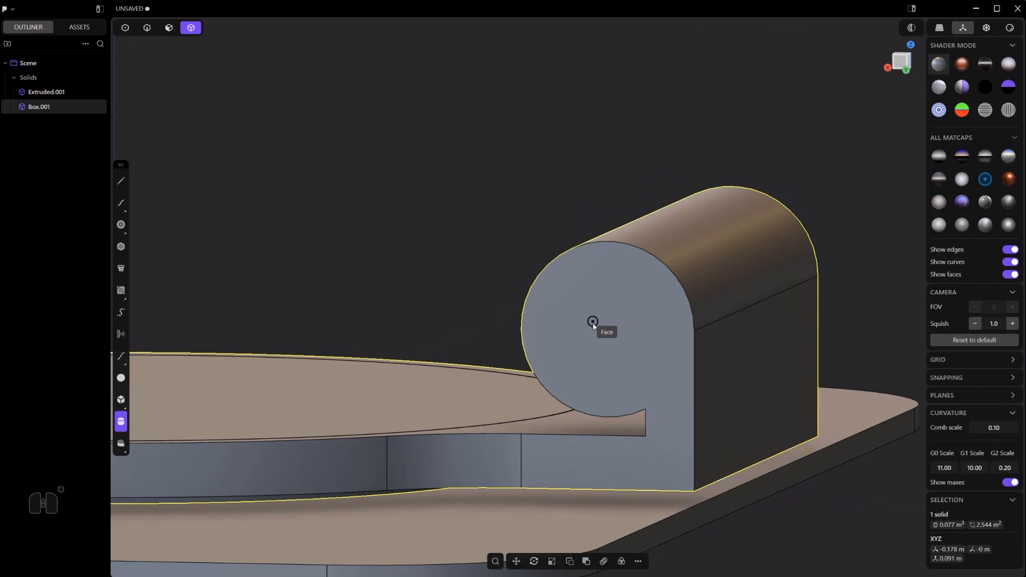
click(607, 328)
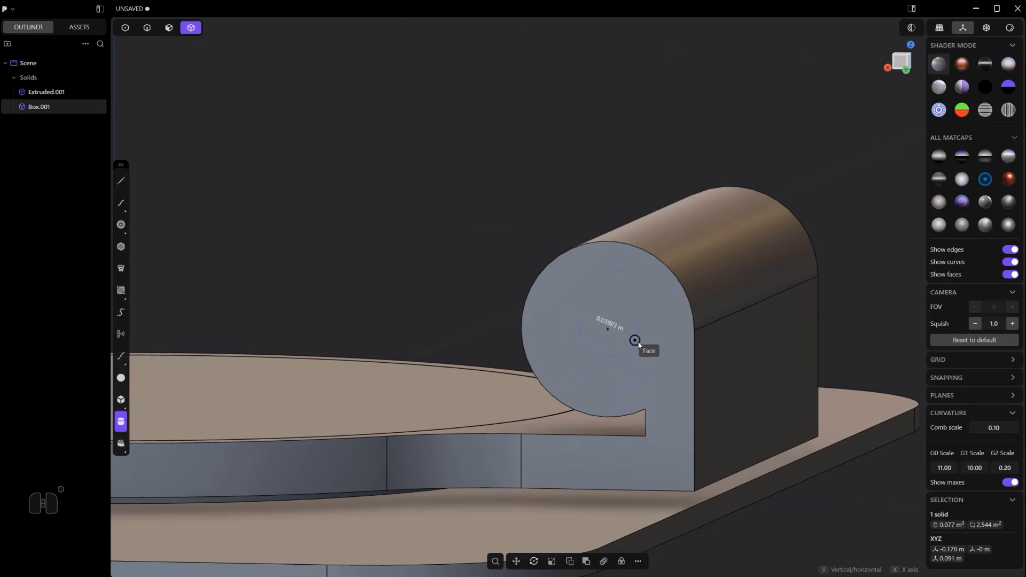
click(668, 355)
click(890, 274)
right_click(890, 274)
Fillet the lower outer edge at the hinge end of the slab by about 0.057 m.
scroll(854, 284, down, 4)
alt+middle_drag(817, 311, 690, 316)
key(2)
click(684, 367)
drag(687, 368, 704, 384)
middle_drag(593, 342, 694, 365)
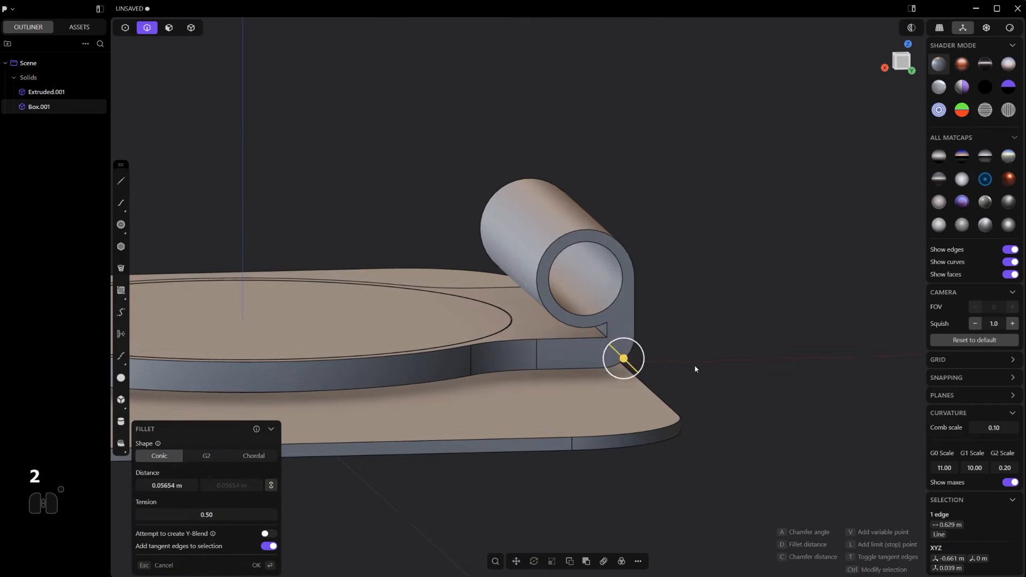
click(694, 368)
Fillet the inner corner edge between the slab's upper face and the hinge's upright, beneath the barrel.
scroll(596, 335, up, 4)
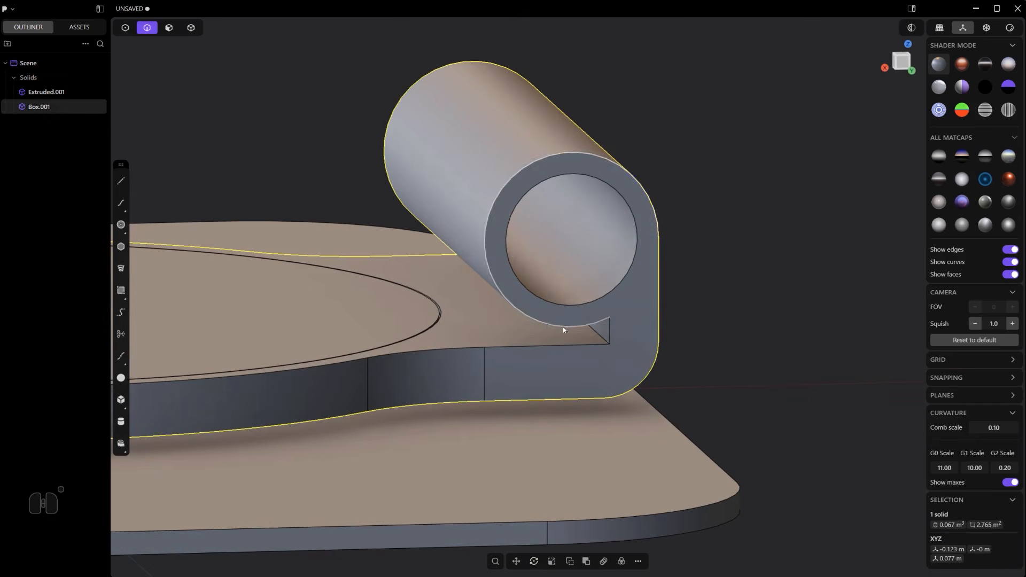
middle_drag(562, 329, 590, 337)
click(596, 335)
key(f)
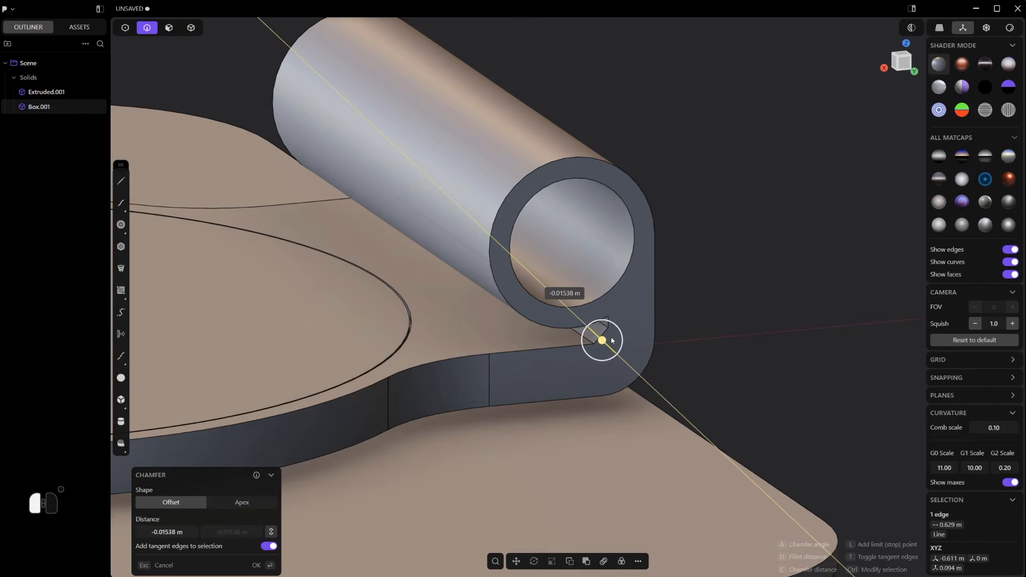
click(586, 323)
middle_drag(593, 311, 613, 329)
click(726, 265)
Push the bore's inner face inward to reduce the hole's radius to about 0.048 m.
key(2)
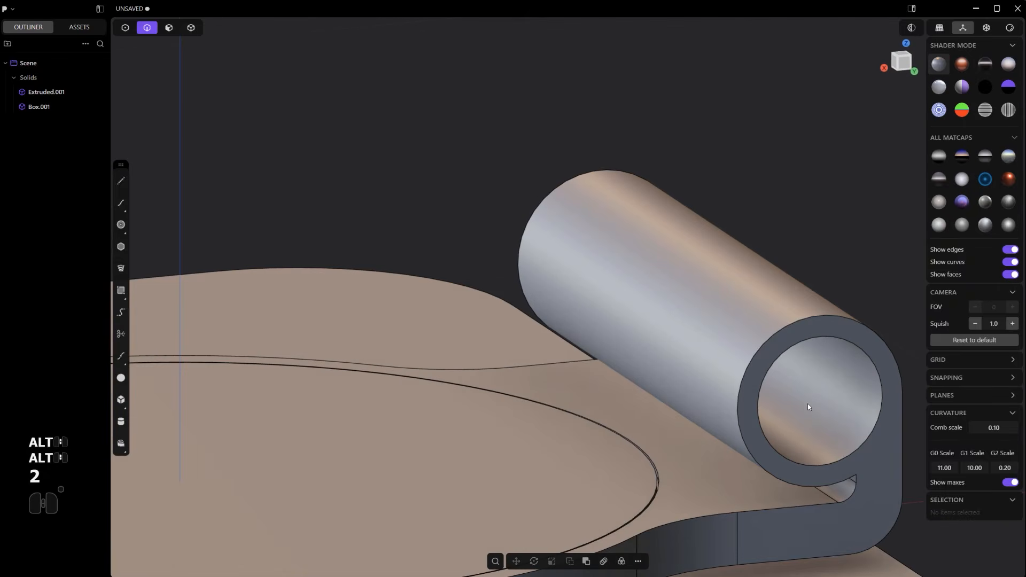
key(3)
drag(812, 390, 768, 360)
right_click(768, 360)
scroll(769, 361, down, 3)
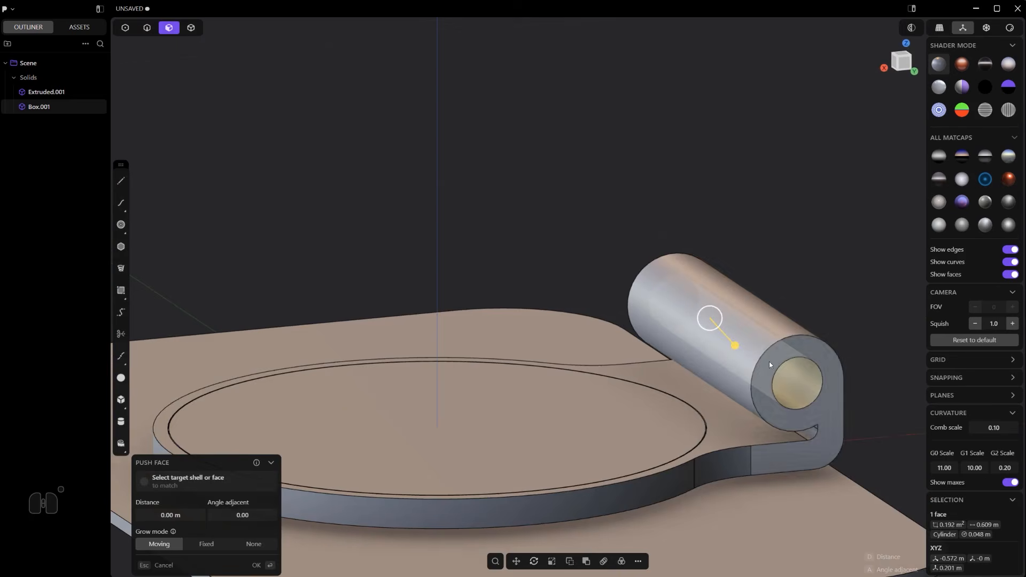
alt+middle_drag(768, 361, 712, 365)
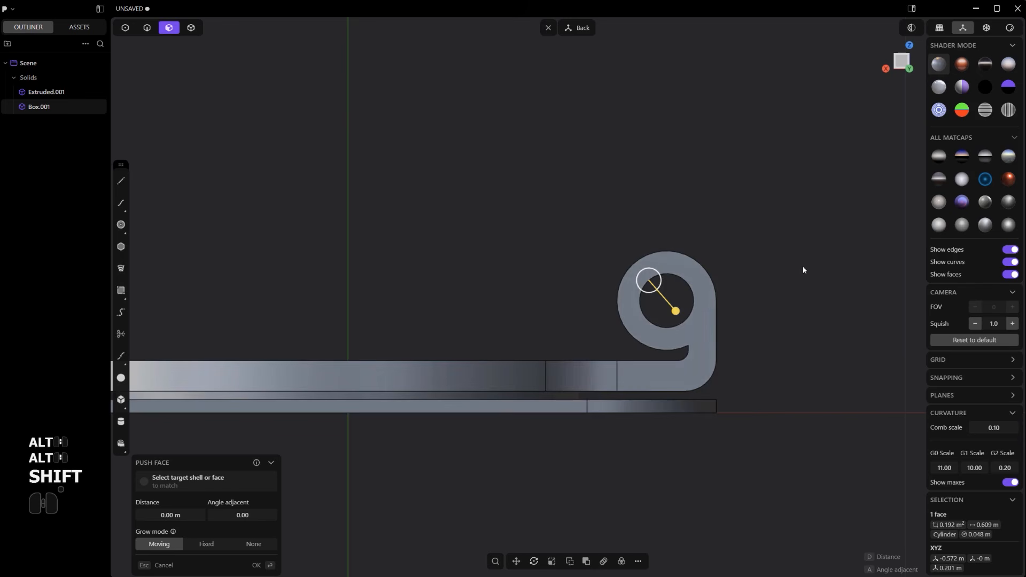
scroll(566, 395, down, 3)
shift+middle_drag(567, 395, 562, 370)
shift+middle_drag(658, 326, 693, 352)
click(799, 304)
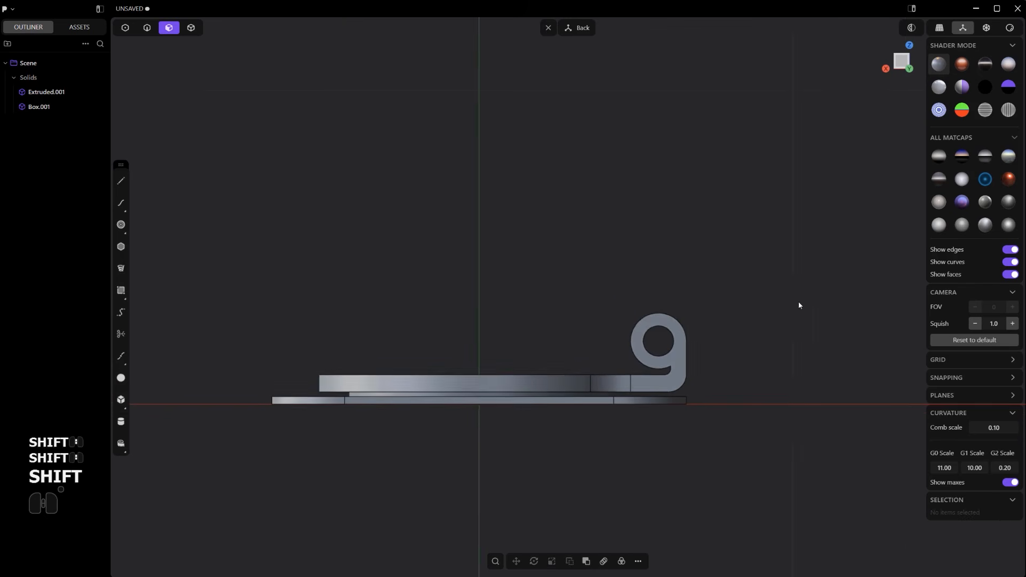
scroll(661, 363, up, 3)
key(shift+a)
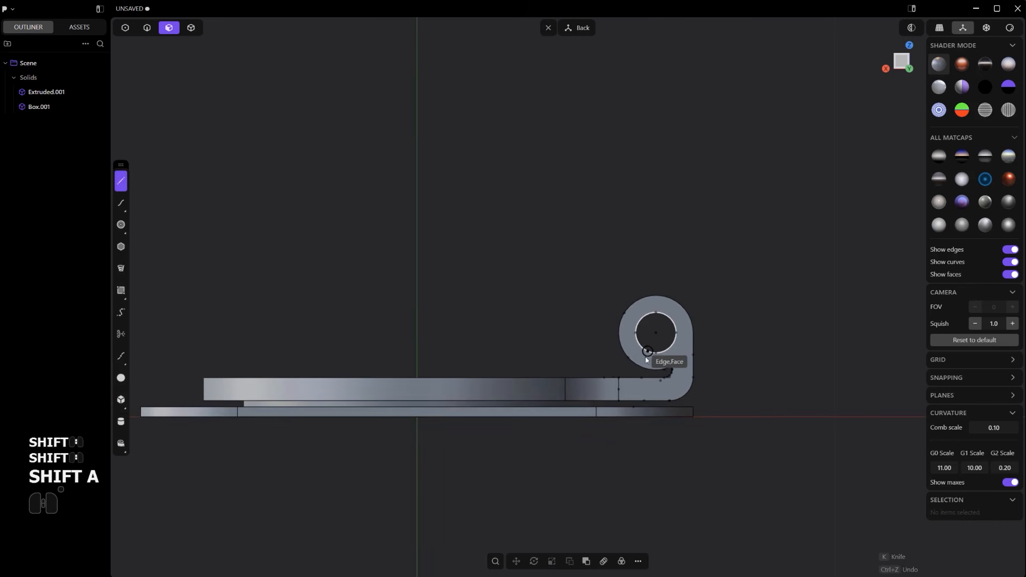
click(647, 351)
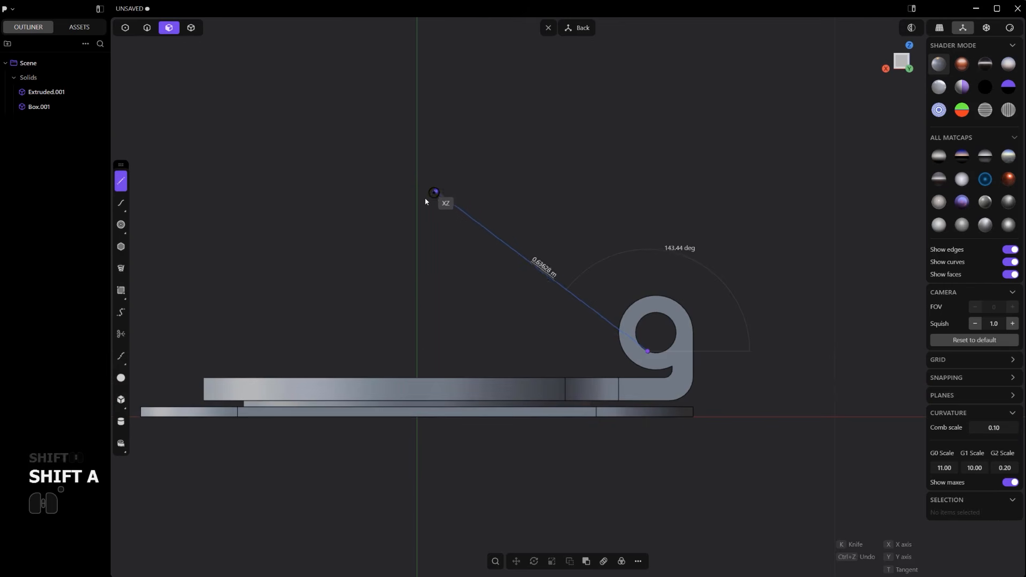
key(ctrl+z)
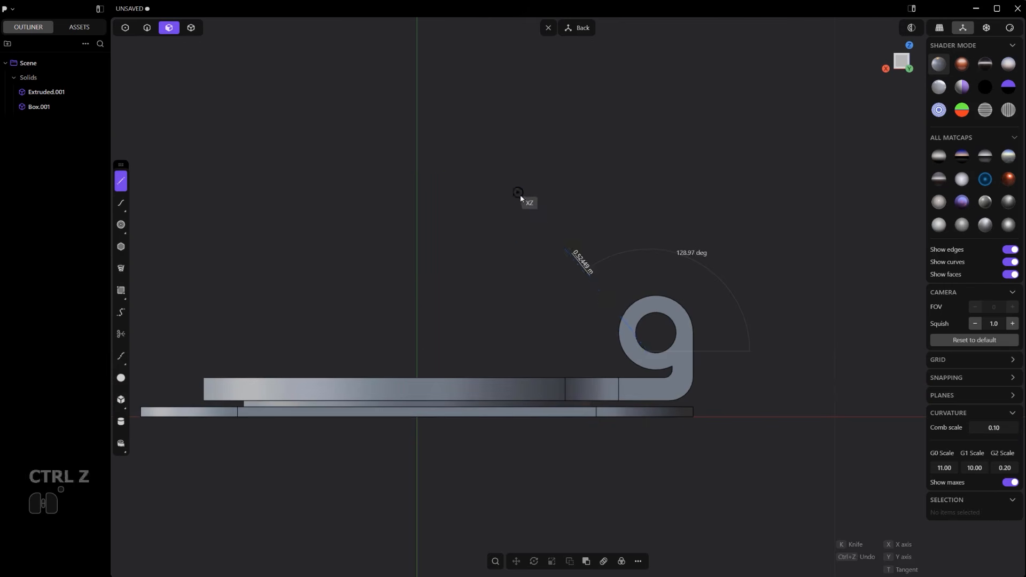
In the back view, draw a line about 0.474 m long from the bore's lower edge, tangent to the bore and sloping up over the disc.
scroll(592, 270, up, 2)
key(shift+a)
click(677, 405)
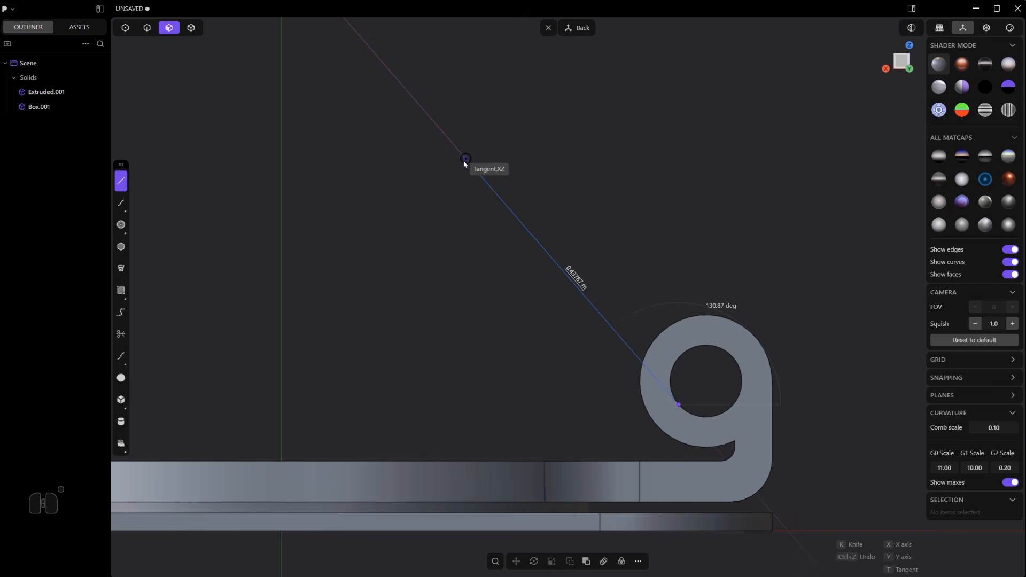
click(448, 139)
key(shift+a)
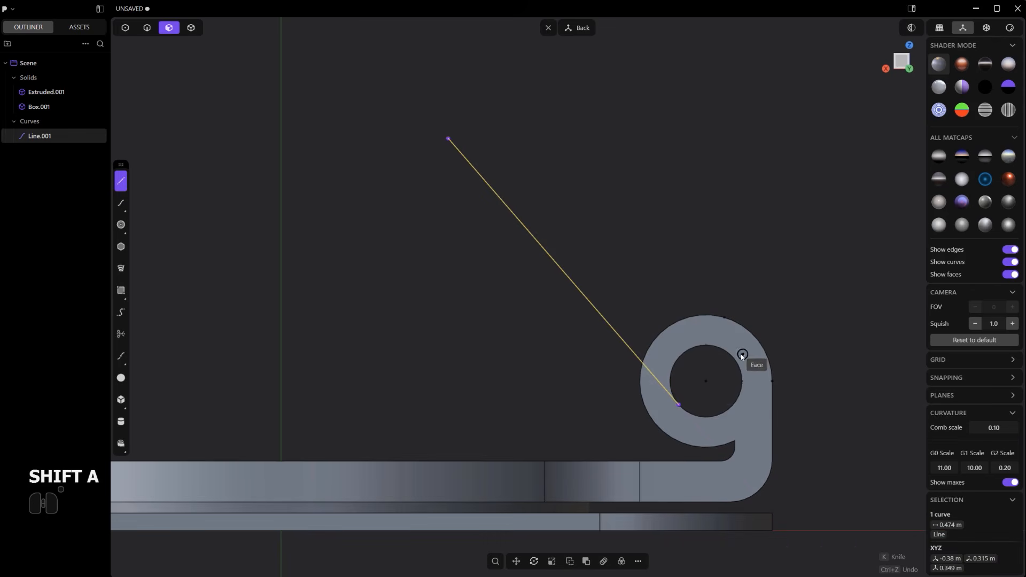
click(678, 405)
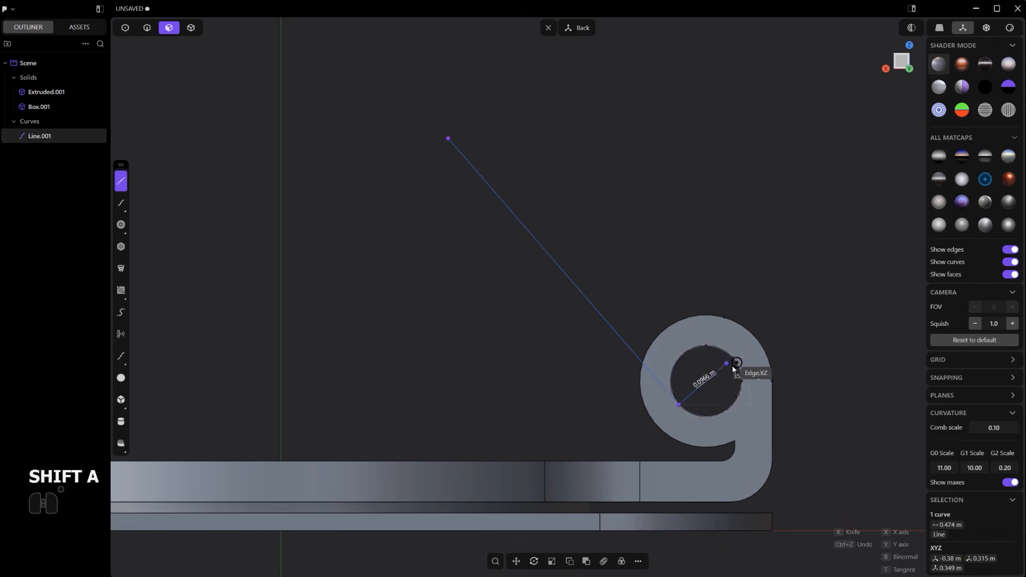
click(733, 357)
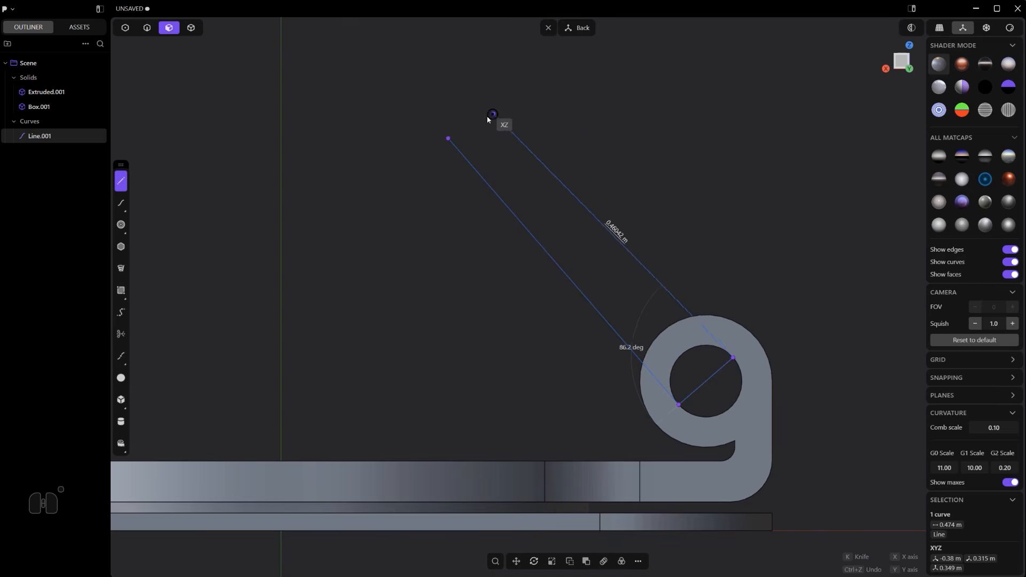
click(687, 204)
key(Return)
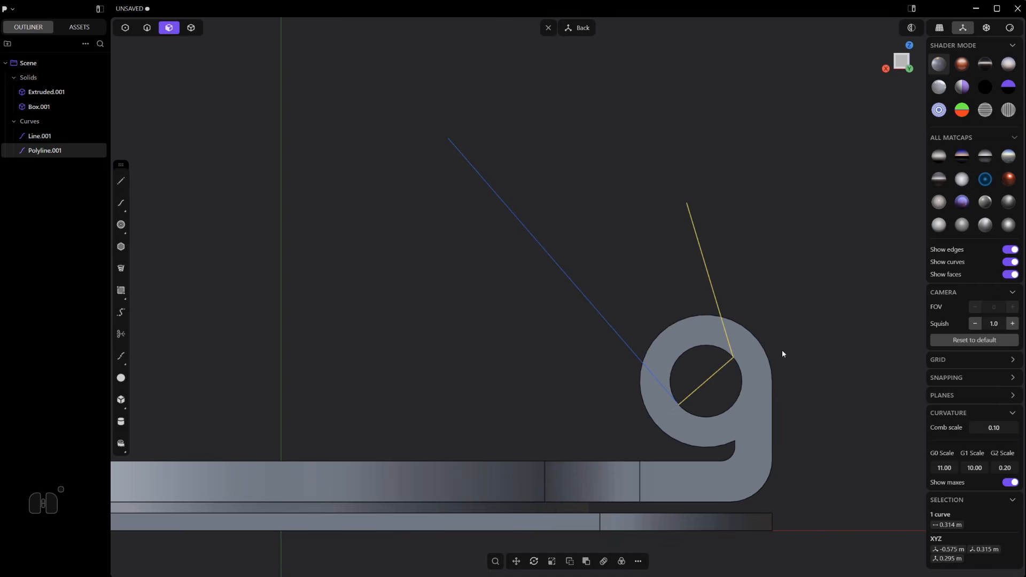
key(ctrl+z)
Draw a line about 0.097 m long across the bore from the sloped line's lower end, and a parallel 0.474 m line from its far end.
key(shift+a)
click(678, 404)
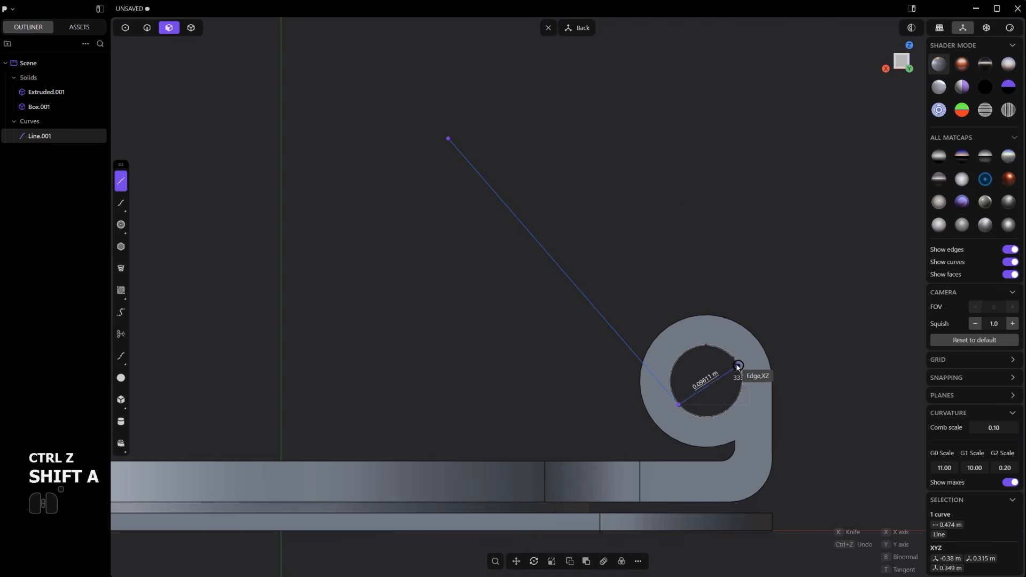
click(733, 358)
key(shift+a)
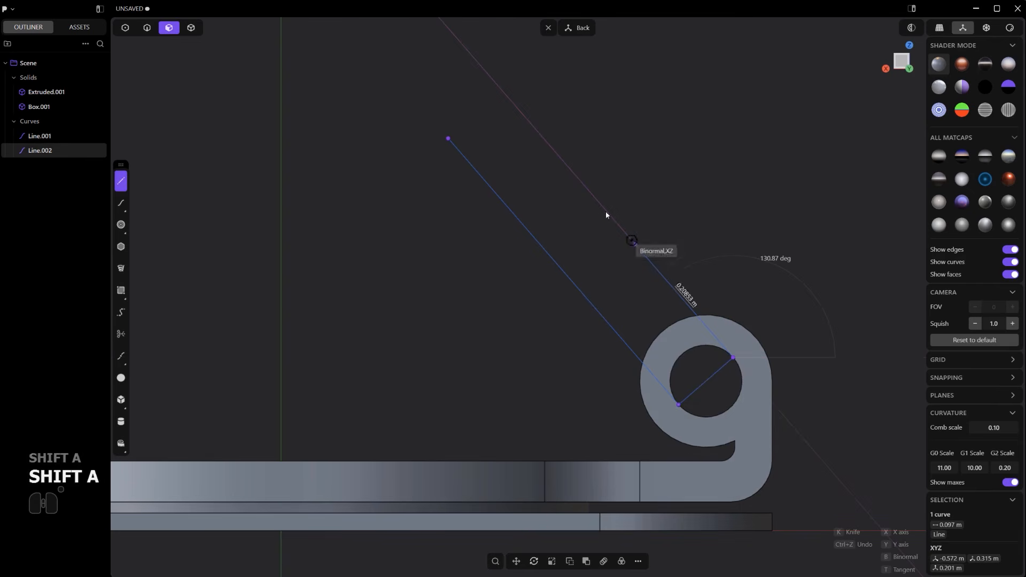
click(502, 91)
key(Return)
Extend the free upper ends of both parallel lines until each is about 1.034 m long.
scroll(534, 128, down, 3)
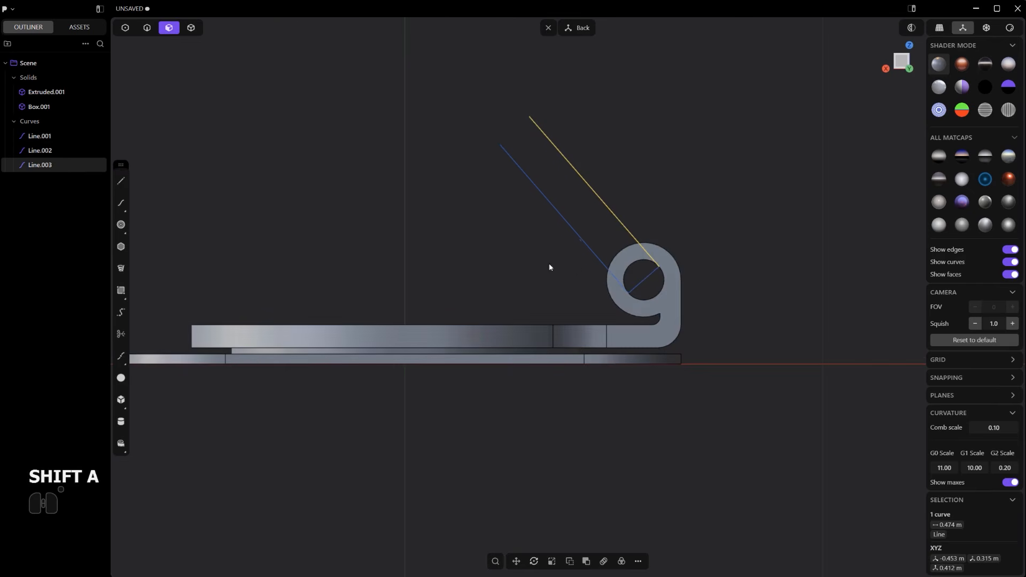
scroll(534, 213, up, 3)
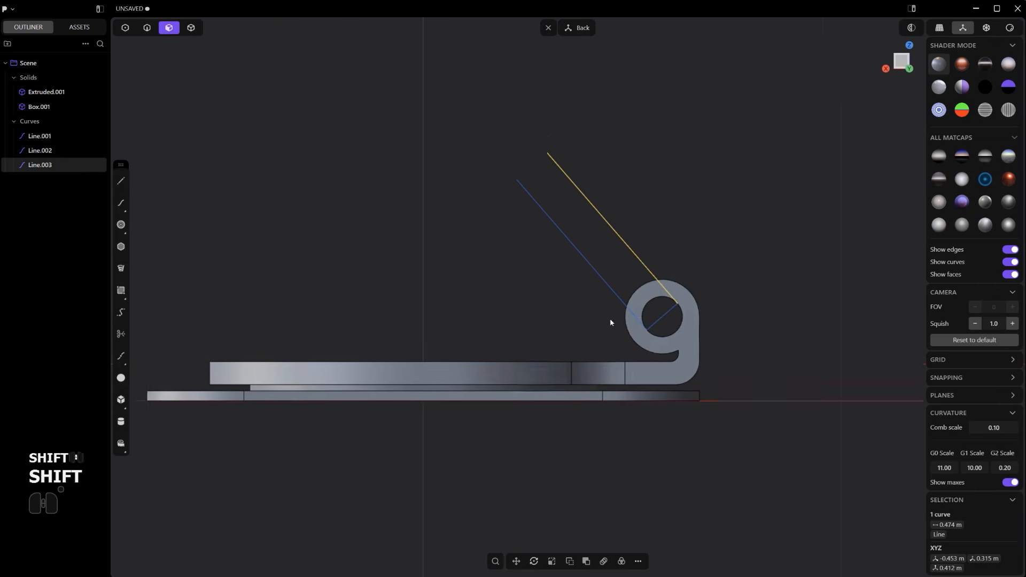
click(536, 196)
scroll(558, 217, down, 3)
shift+middle_drag(580, 248, 614, 300)
key(1)
drag(607, 282, 513, 179)
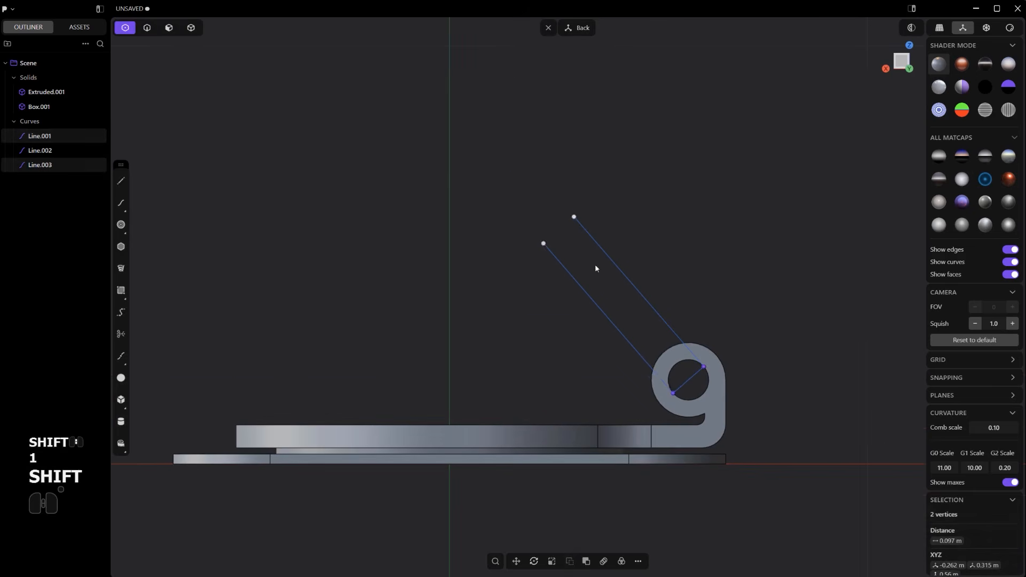
shift+scroll(614, 289, down, 2)
key(shift+q)
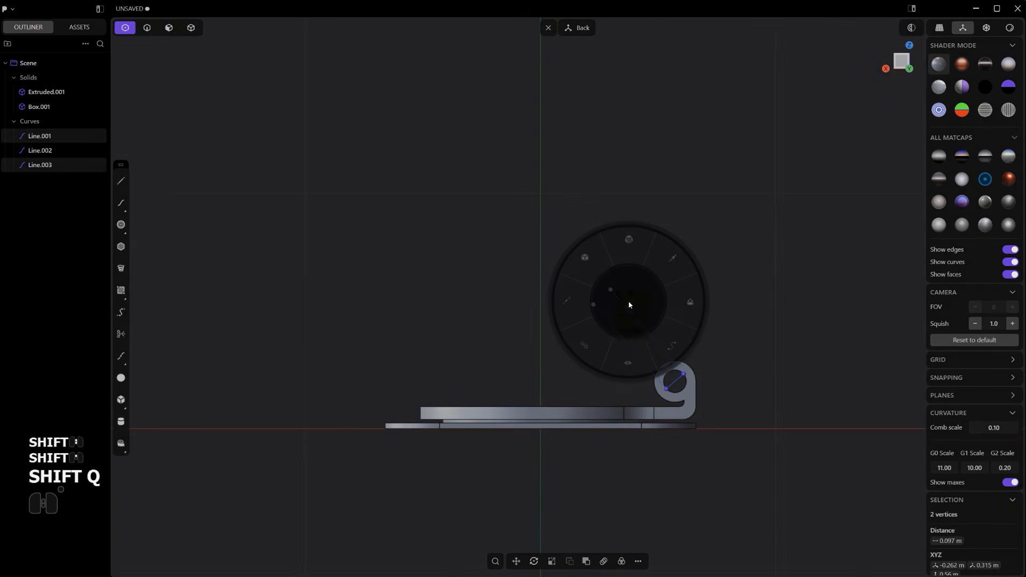
click(674, 259)
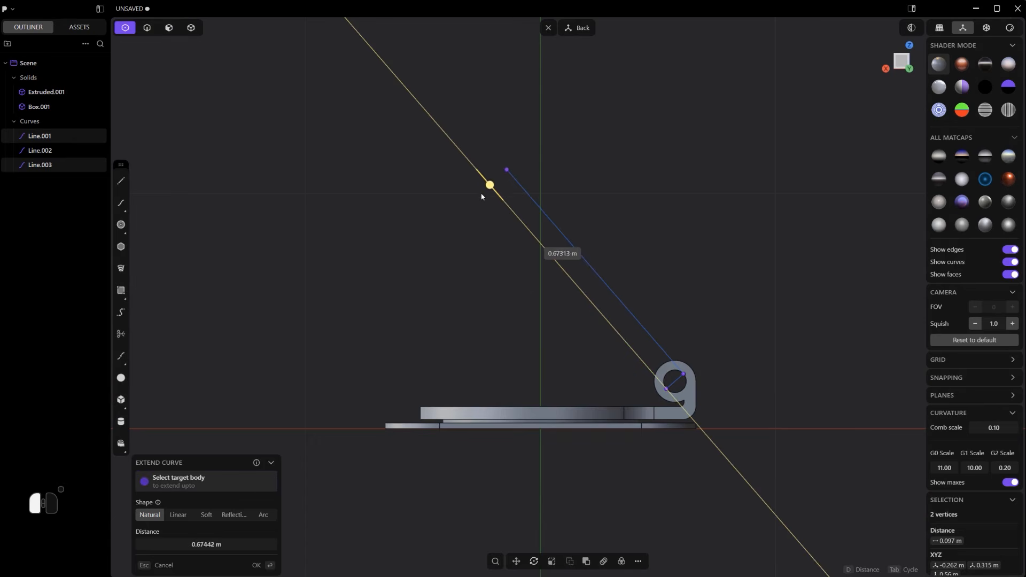
click(496, 219)
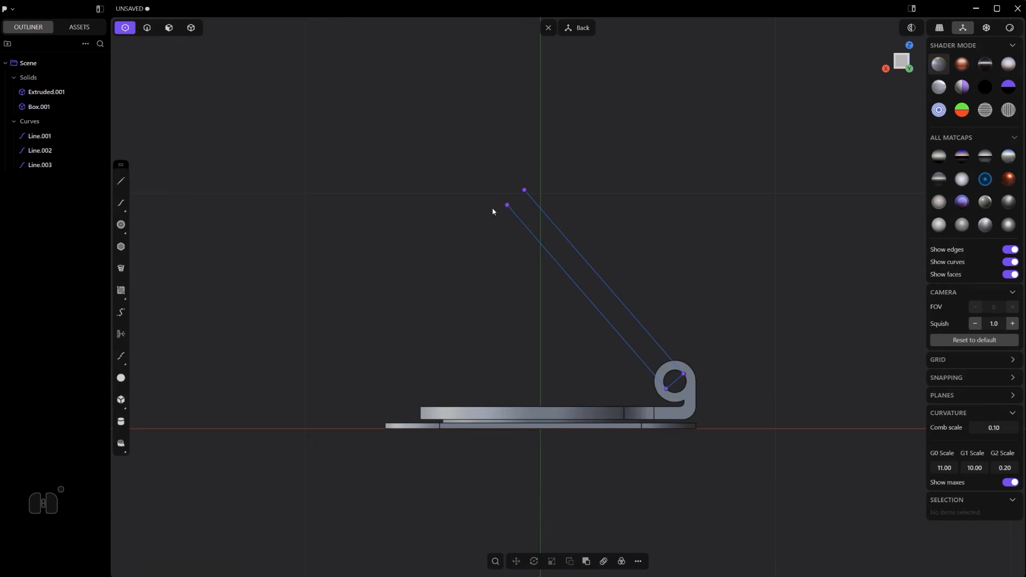
Delete the short line across the bore, keeping the two long parallel lines.
scroll(685, 271, up, 2)
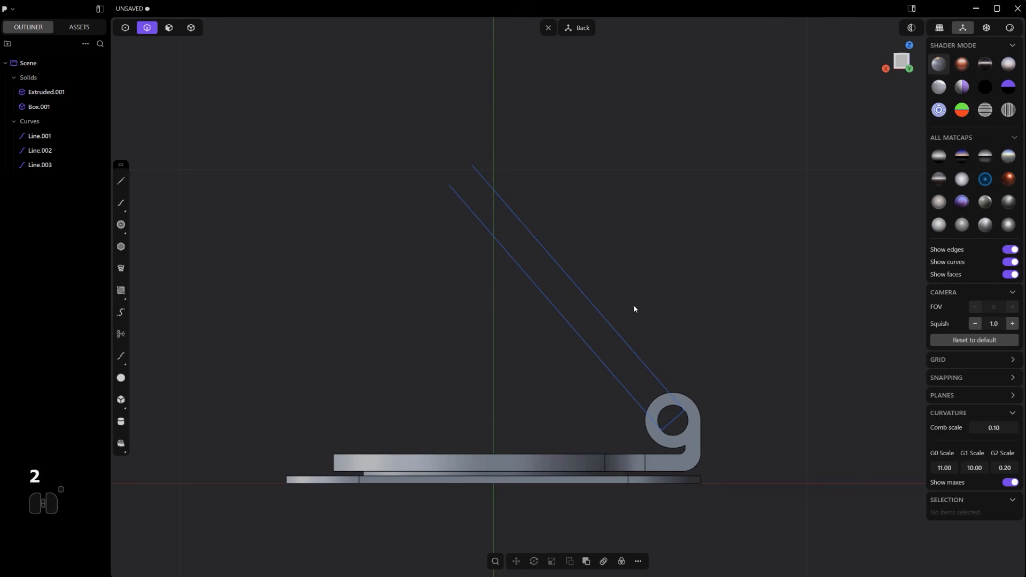
click(588, 313)
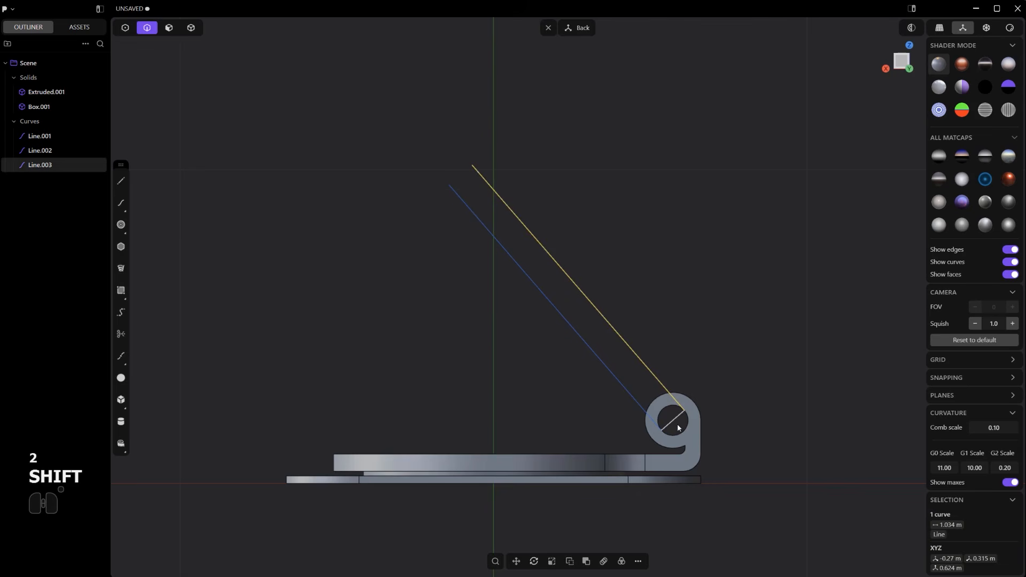
key(x)
scroll(614, 395, up, 3)
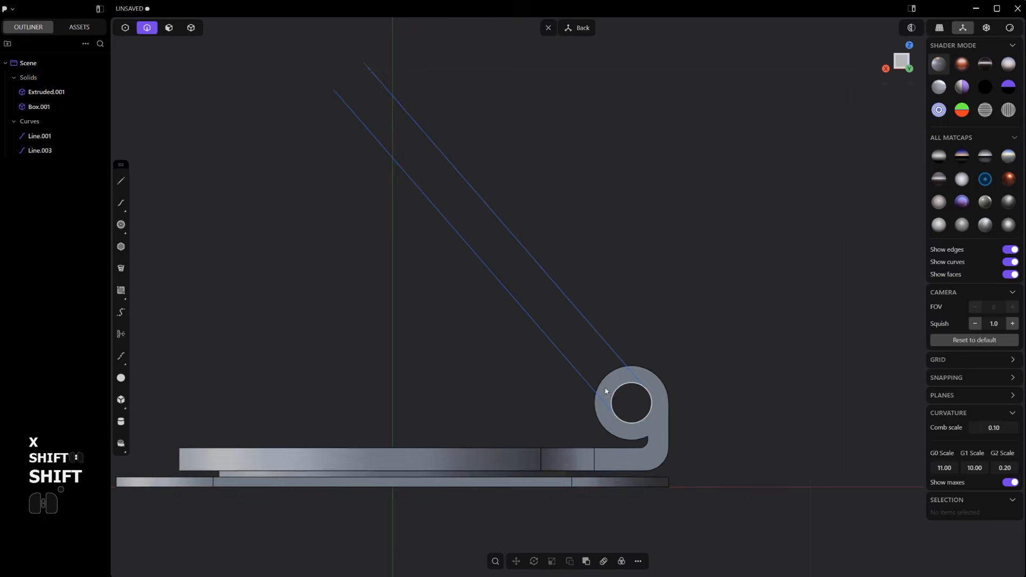
click(518, 311)
shift+click(577, 295)
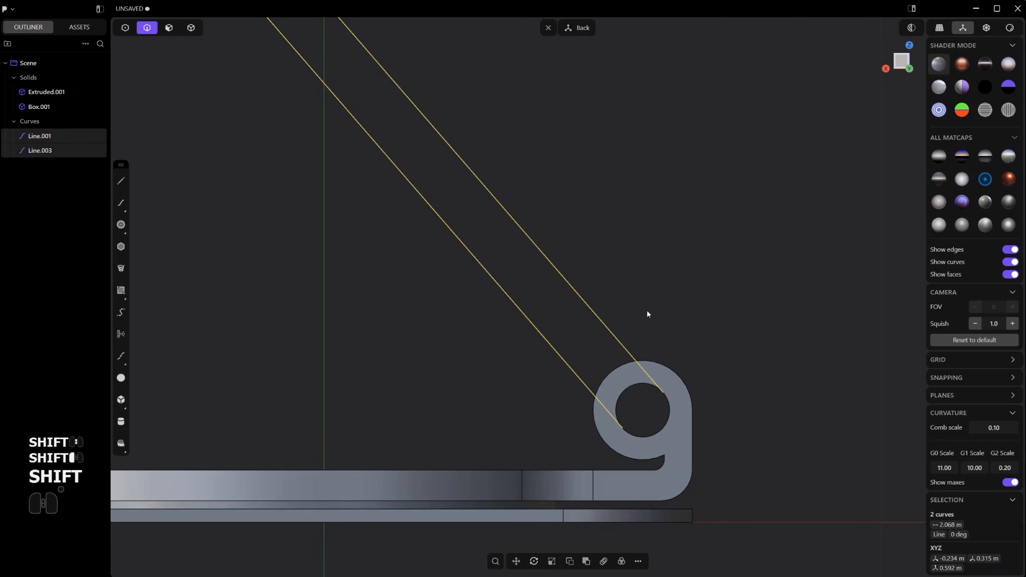
key(l)
middle_drag(682, 284, 515, 358)
key(ctrl+z)
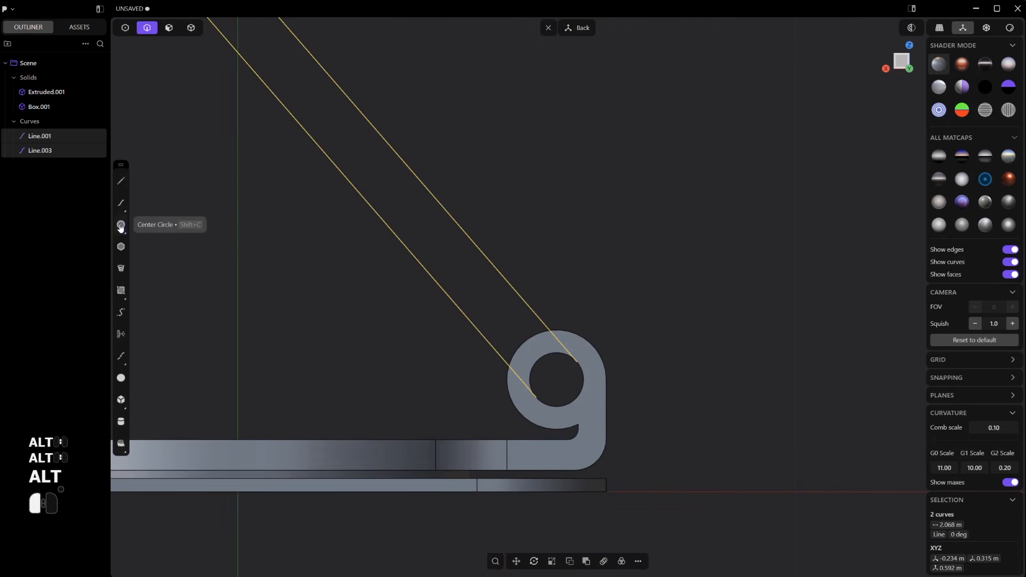
Draw a two-point circle of 0.048 m radius spanning the gap between the two sloped lines, just above the hinge barrel.
click(120, 225)
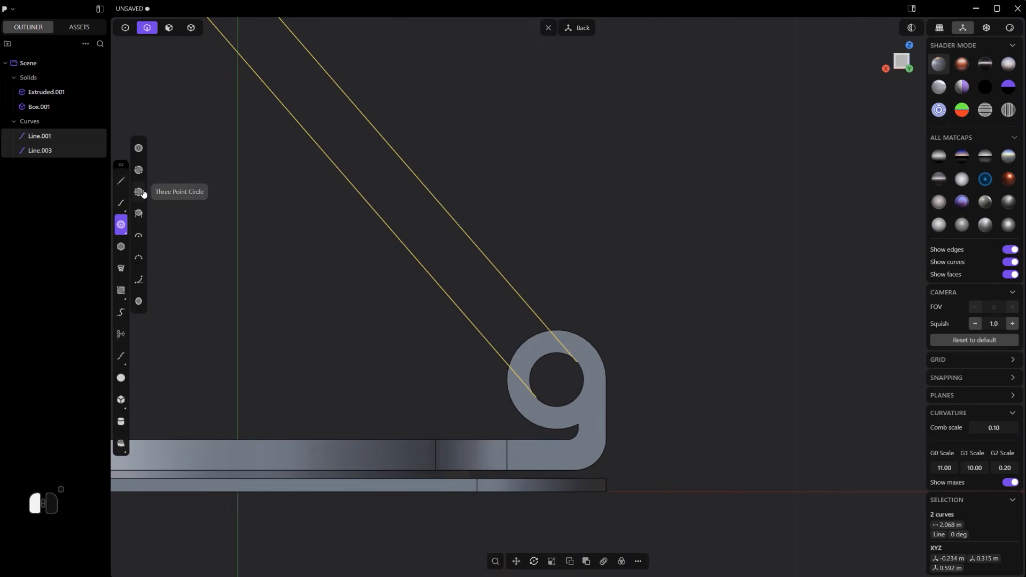
click(139, 170)
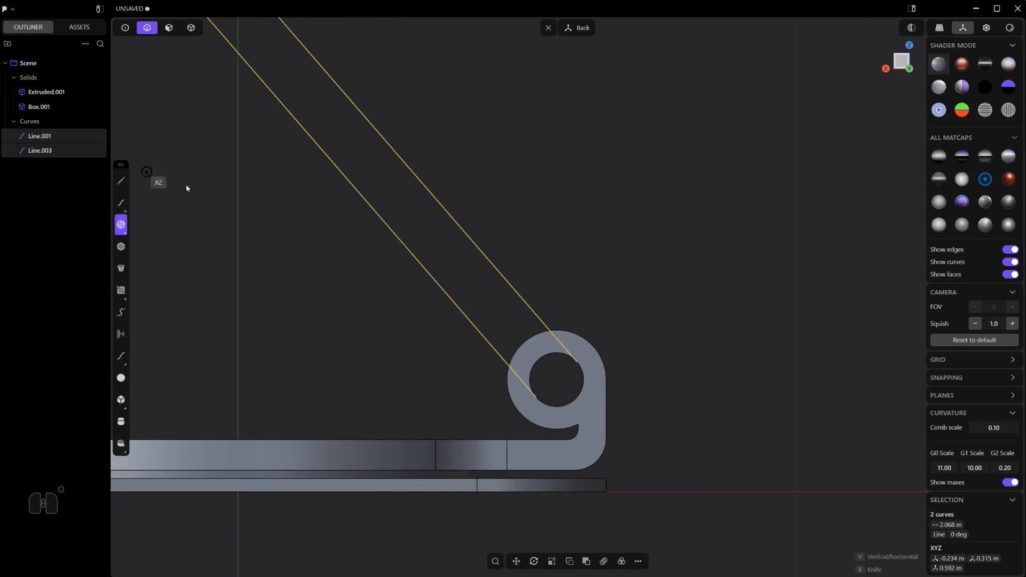
click(530, 303)
click(494, 340)
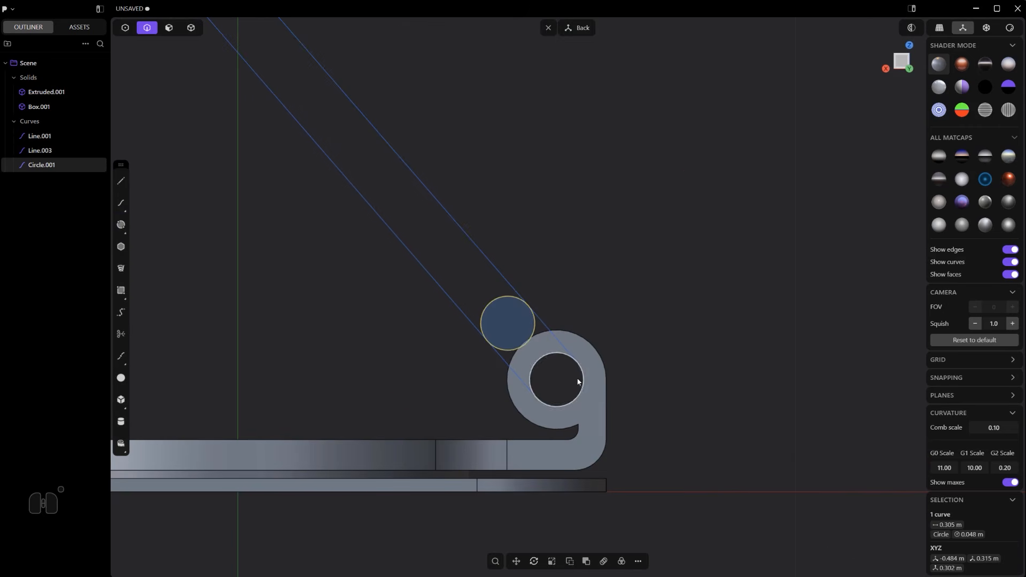
Move the circle down along the direction of the sloped lines until it is centred on the hinge bore.
scroll(577, 381, up, 2)
key(g)
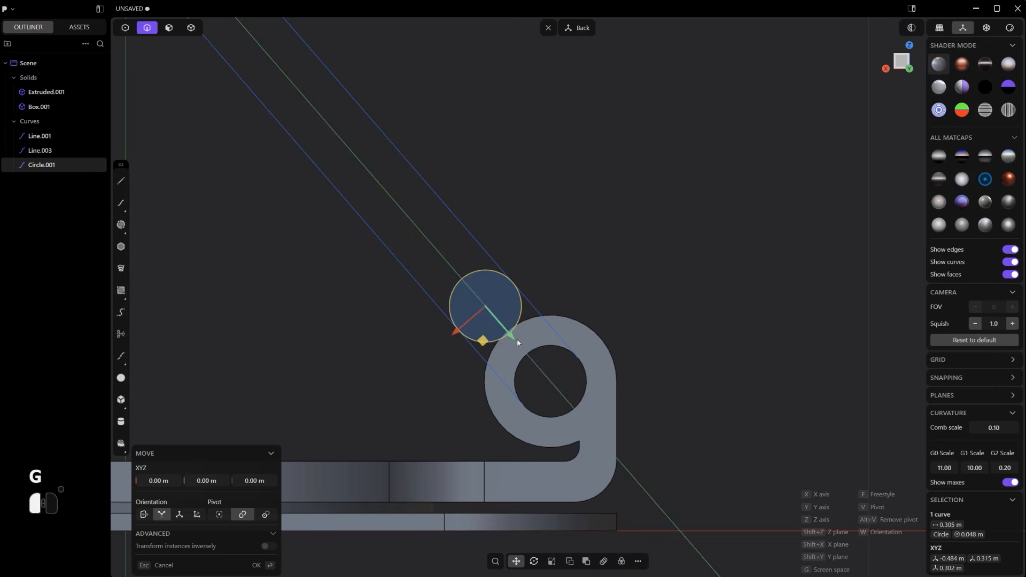
drag(510, 336, 534, 363)
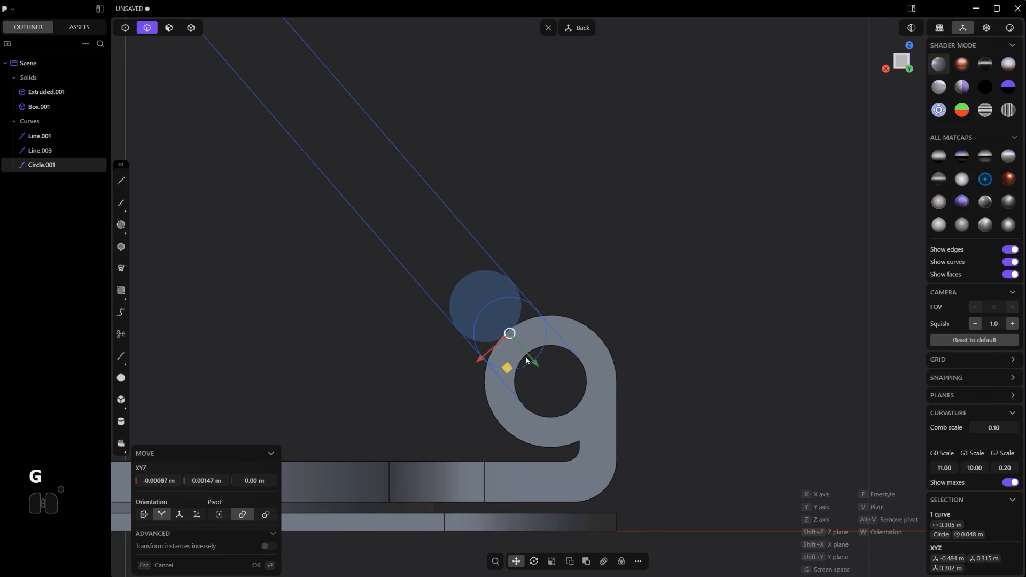
key(y)
key(ctrl)
ctrl+click(558, 384)
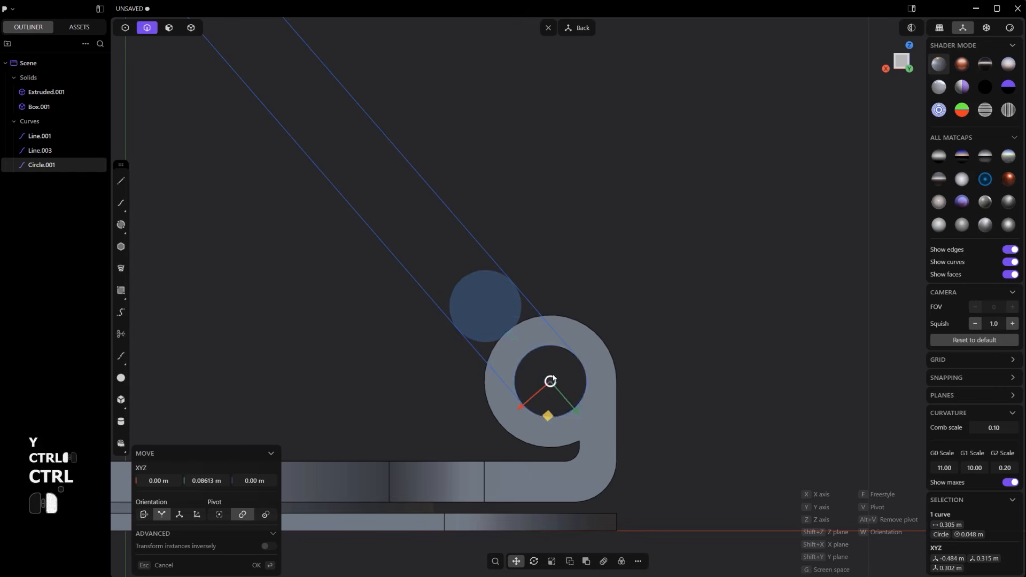
right_click(553, 369)
Duplicate the bore circle and move the copy along the sloped lines to their upper ends.
key(2)
click(538, 308)
scroll(529, 362, down, 3)
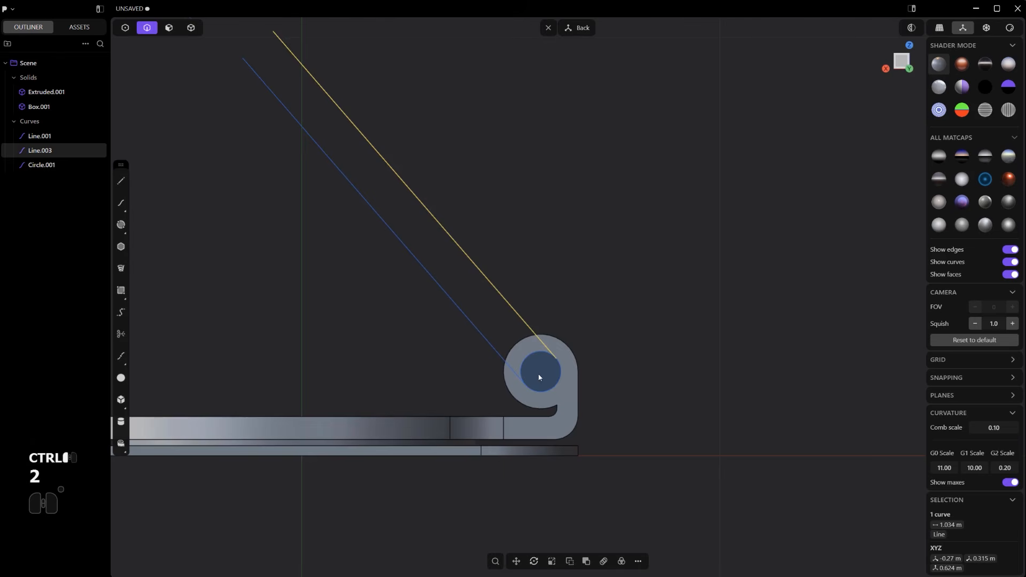
click(532, 359)
shift+middle_drag(532, 359, 593, 384)
key(shift+d)
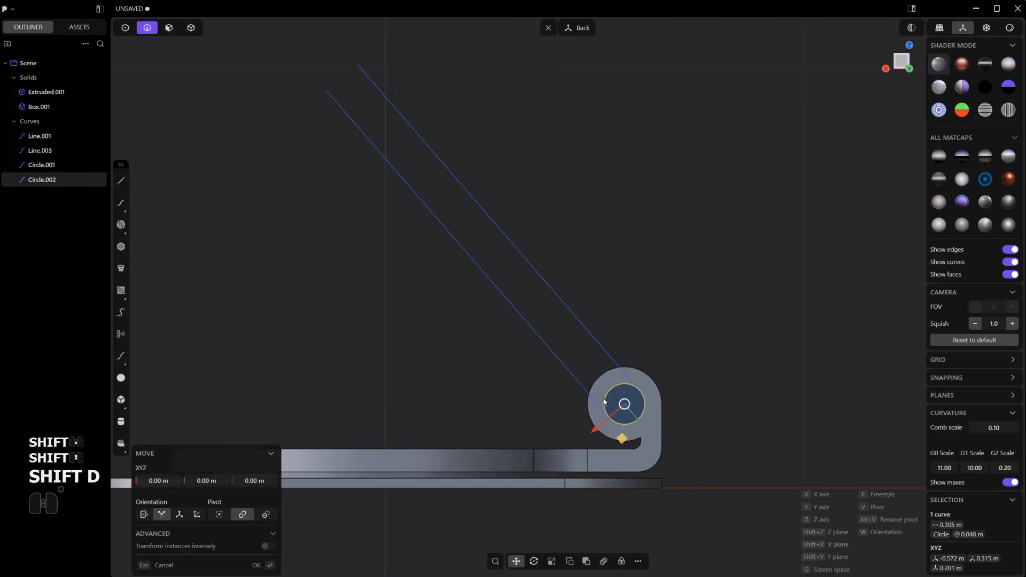
key(g)
key(t)
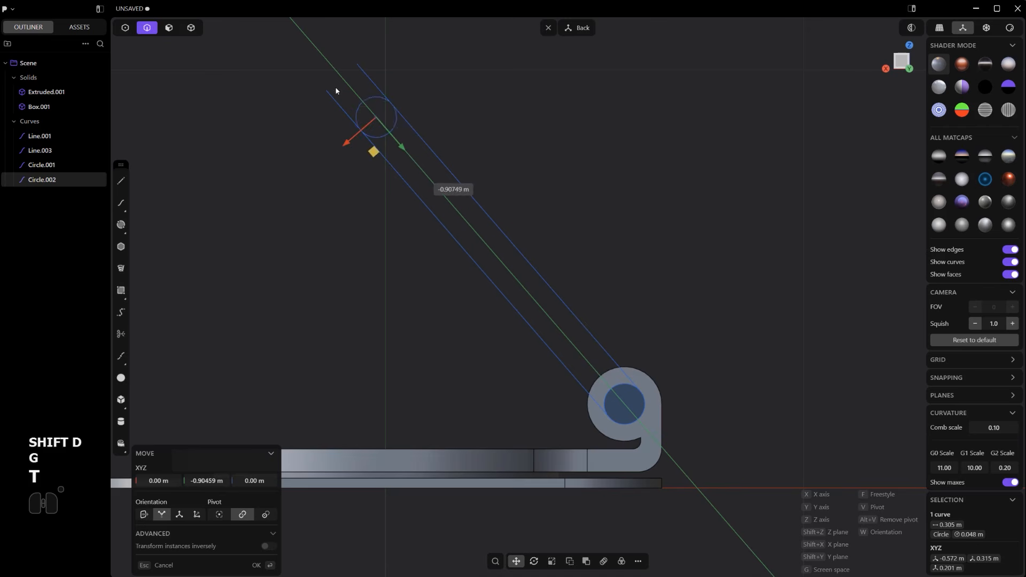
click(317, 64)
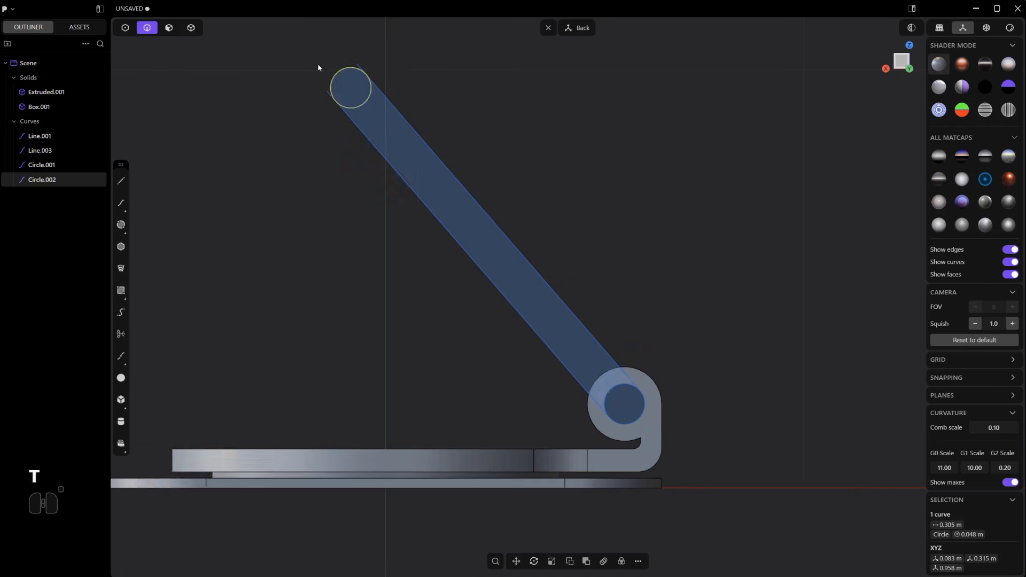
Trim the ends of both sloped lines that overshoot the upper circle, undoing the trim of the circle's inner arc.
shift+middle_drag(310, 131, 367, 293)
scroll(366, 293, up, 2)
click(347, 309)
key(t)
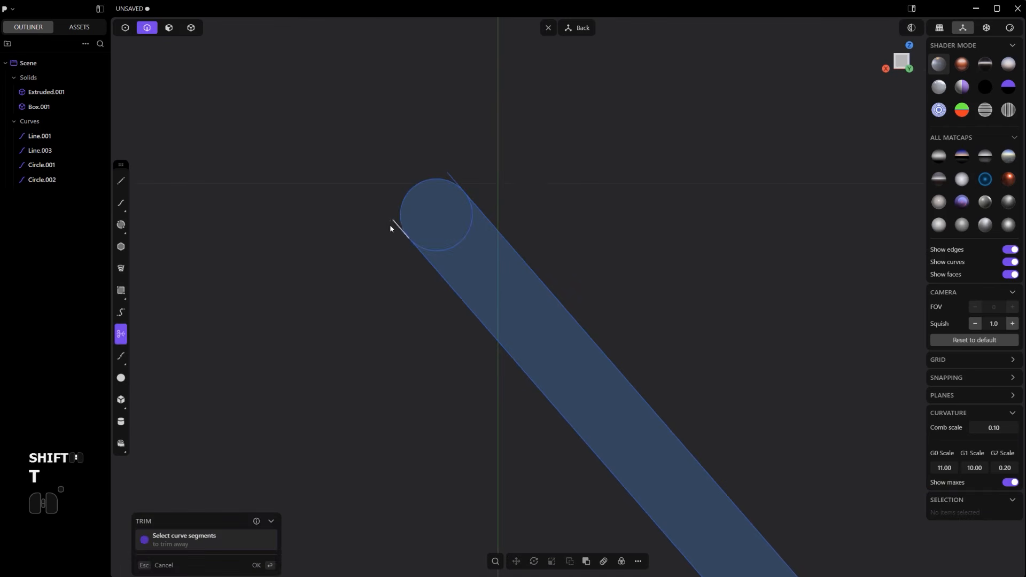
click(390, 229)
shift+scroll(470, 172, down, 5)
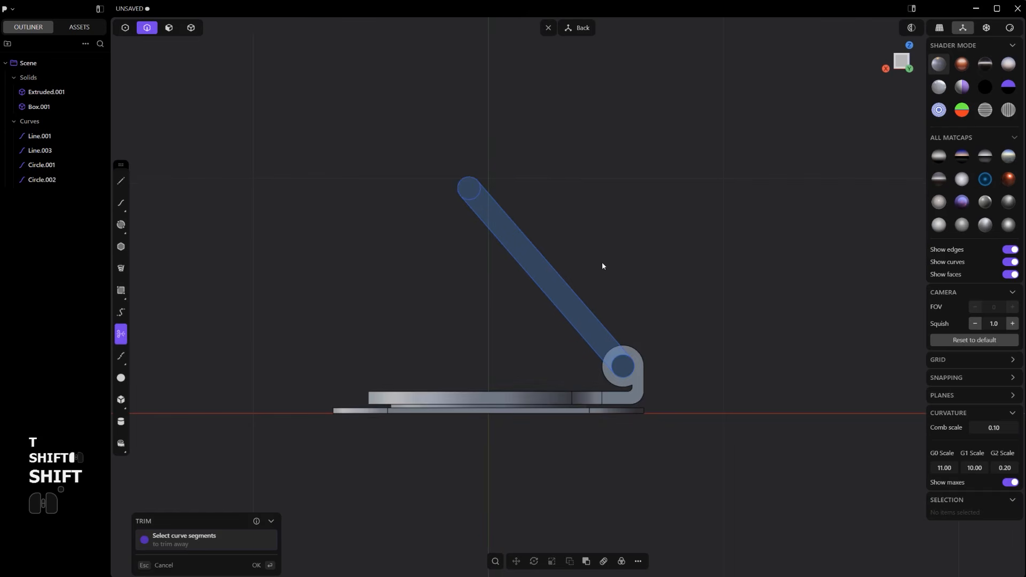
scroll(603, 266, up, 4)
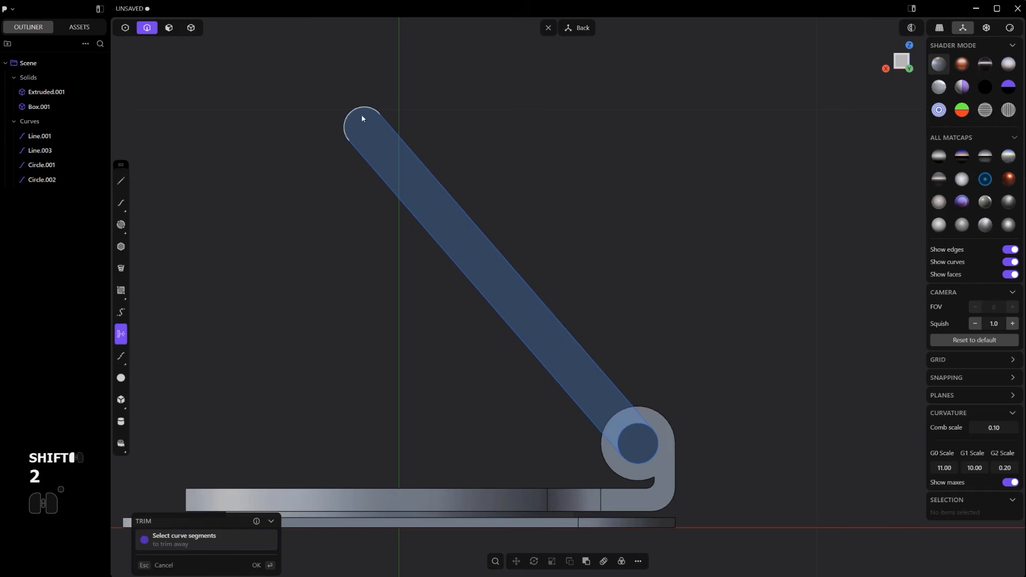
key(ctrl+z)
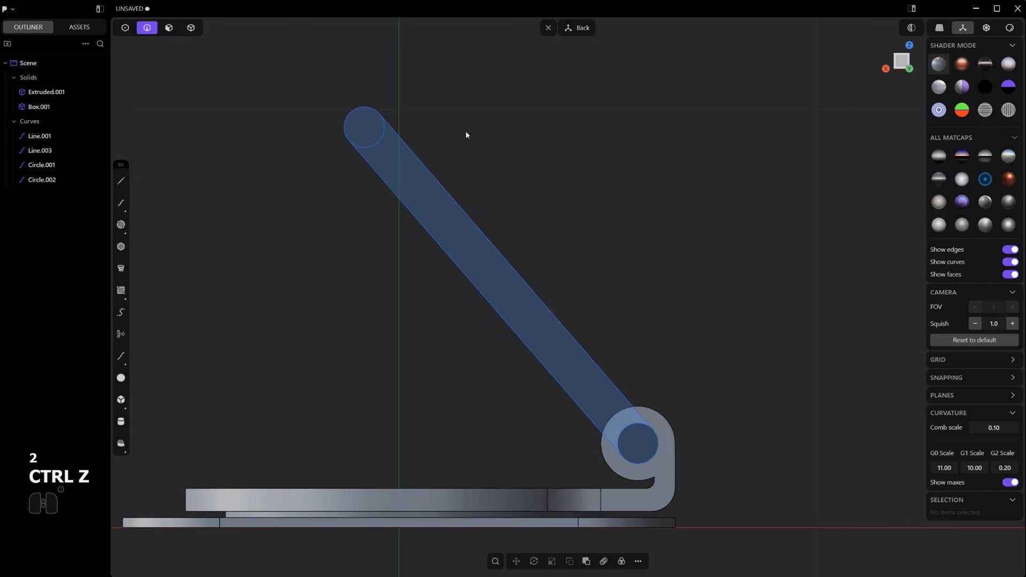
Offset both end circles inward to create a smaller concentric circle in each.
click(380, 137)
shift+click(626, 437)
key(o)
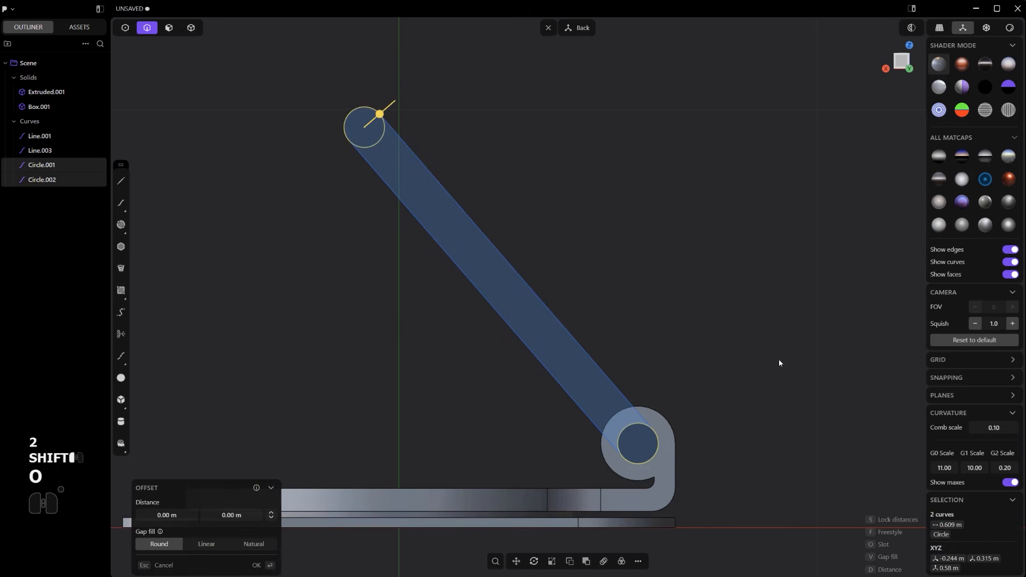
drag(384, 118, 375, 117)
right_click(497, 117)
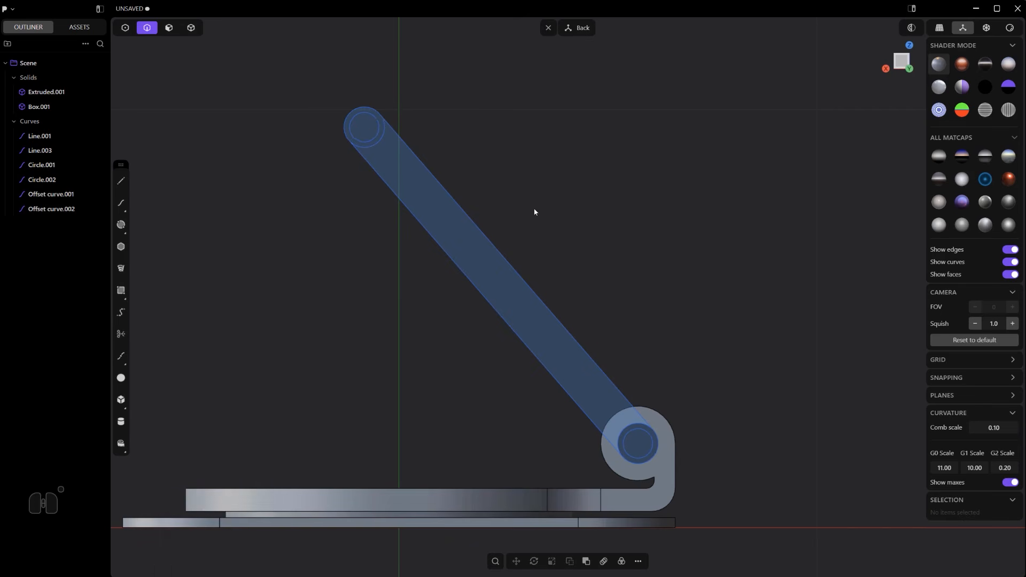
Extrude the arm strip, the lower ring and the full upper circle by about 0.031 m, leaving the lower inner circle open.
key(3)
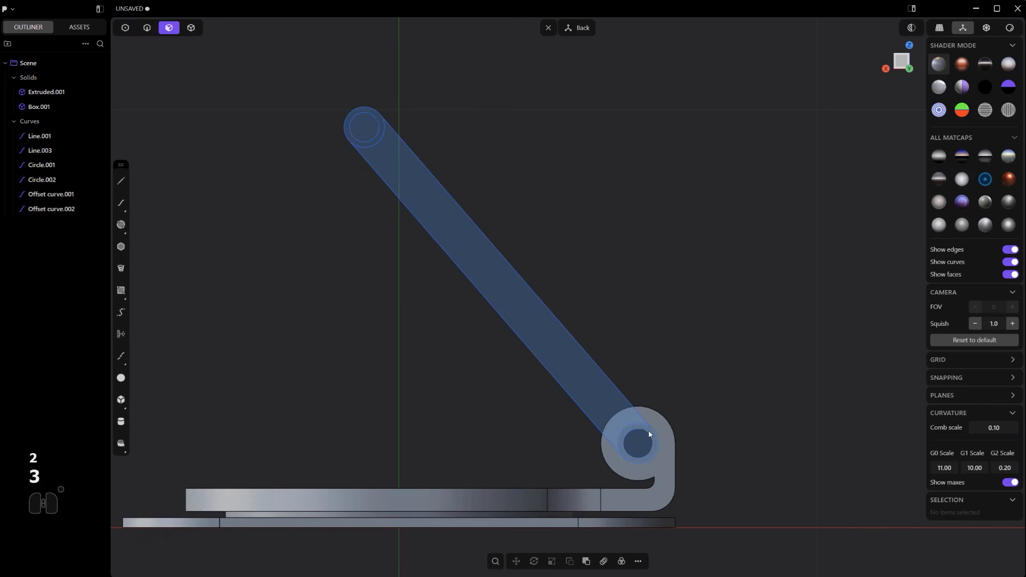
click(649, 431)
shift+click(599, 379)
shift+click(371, 131)
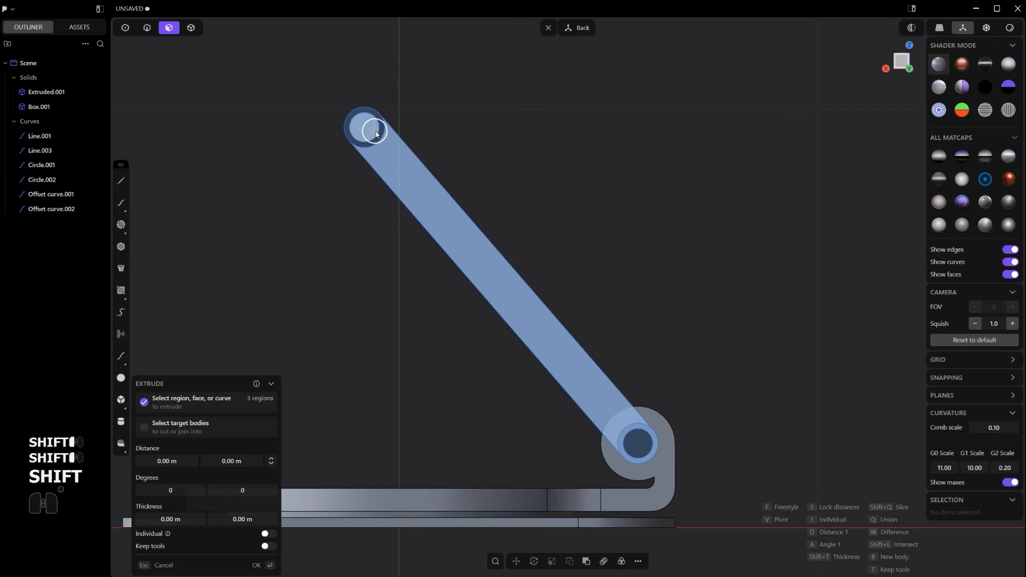
shift+click(371, 112)
middle_drag(602, 210, 547, 318)
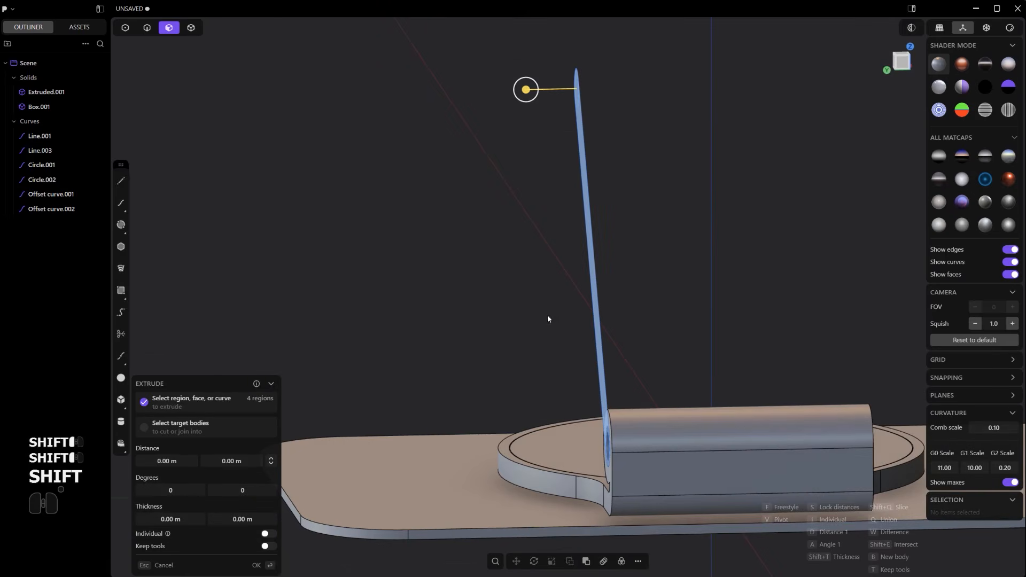
drag(515, 85, 513, 89)
middle_drag(536, 134, 710, 148)
scroll(786, 212, up, 2)
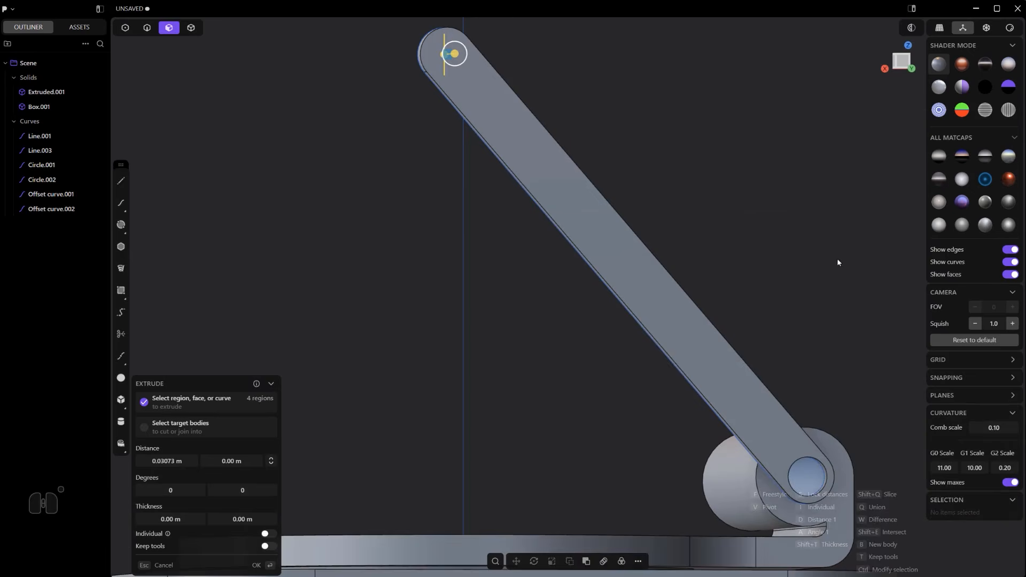
middle_drag(670, 219, 603, 234)
scroll(743, 355, down, 2)
scroll(807, 422, up, 2)
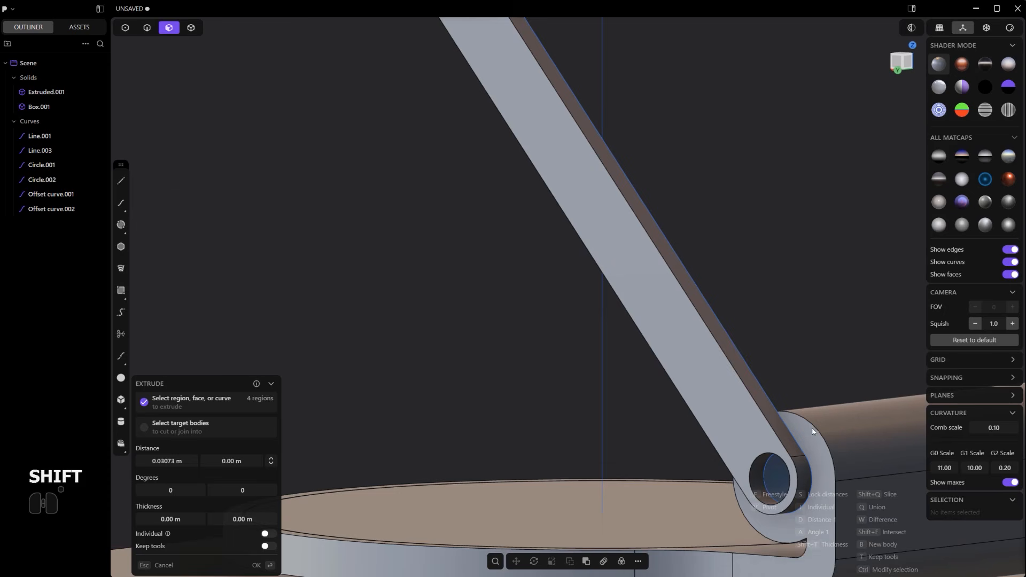
right_click(800, 472)
Push the two long edge faces and both rounded end faces of the sloped arm outward by 0.01862 m.
click(806, 474)
shift+click(778, 424)
scroll(771, 415, down, 2)
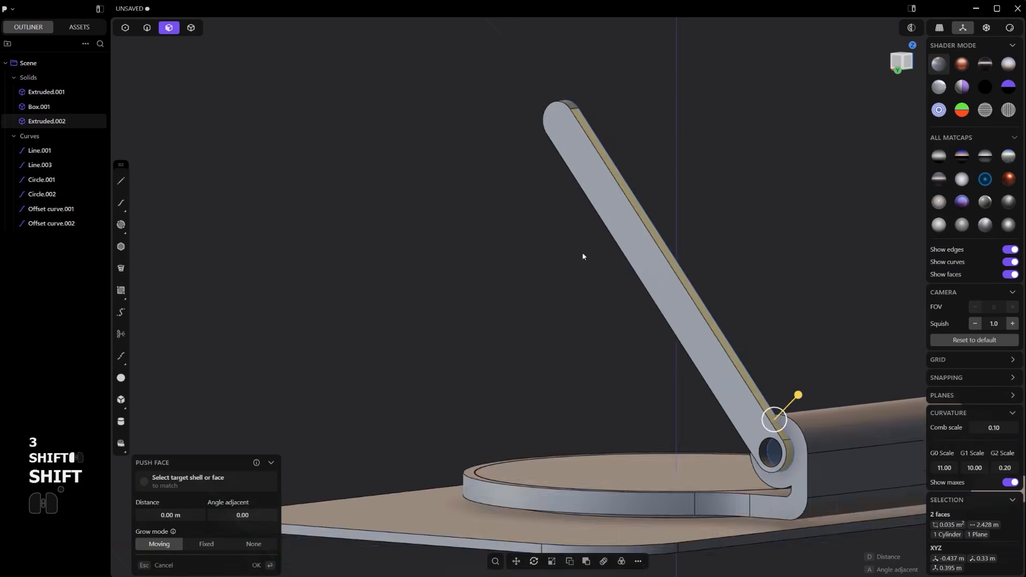
middle_drag(406, 94, 486, 130)
shift+click(446, 103)
middle_drag(446, 103, 451, 154)
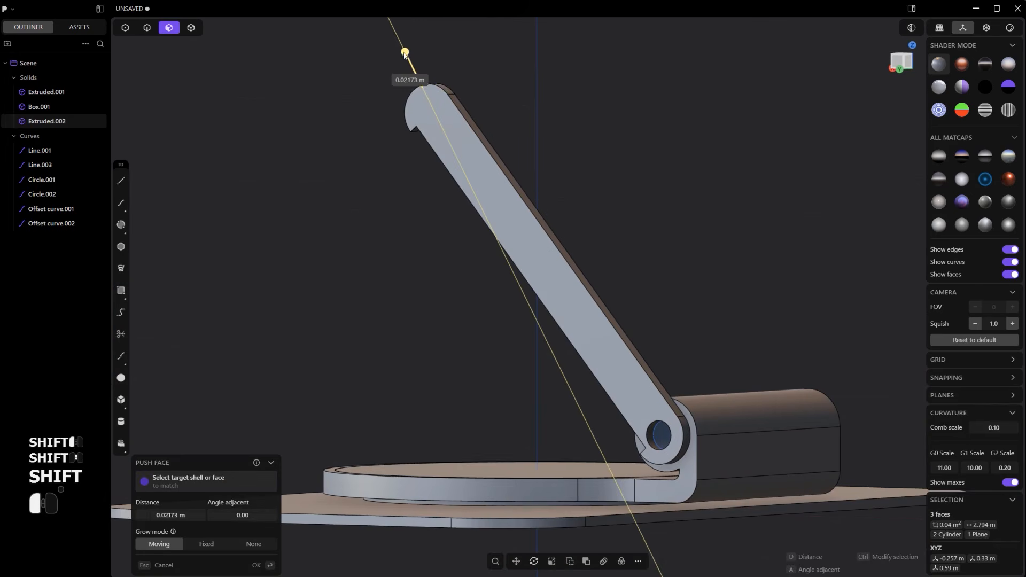
key(ctrl+z)
middle_drag(546, 251, 586, 406)
shift+click(601, 364)
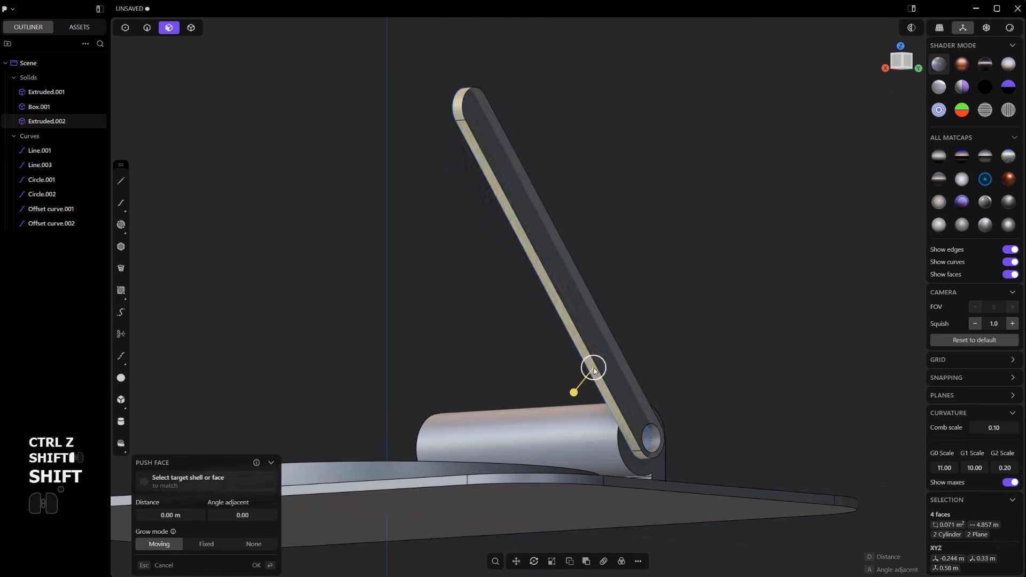
drag(567, 394, 561, 398)
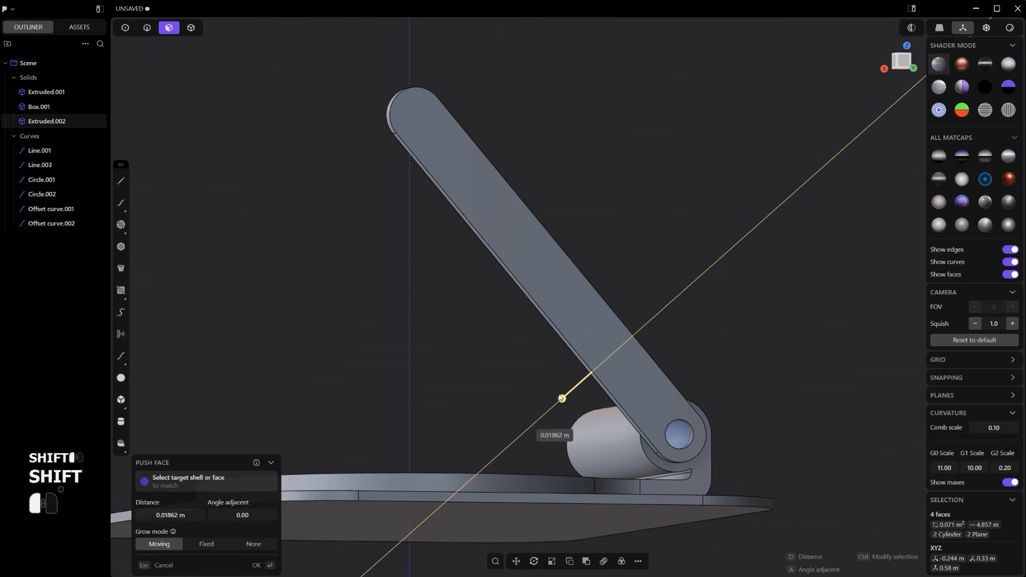
click(697, 335)
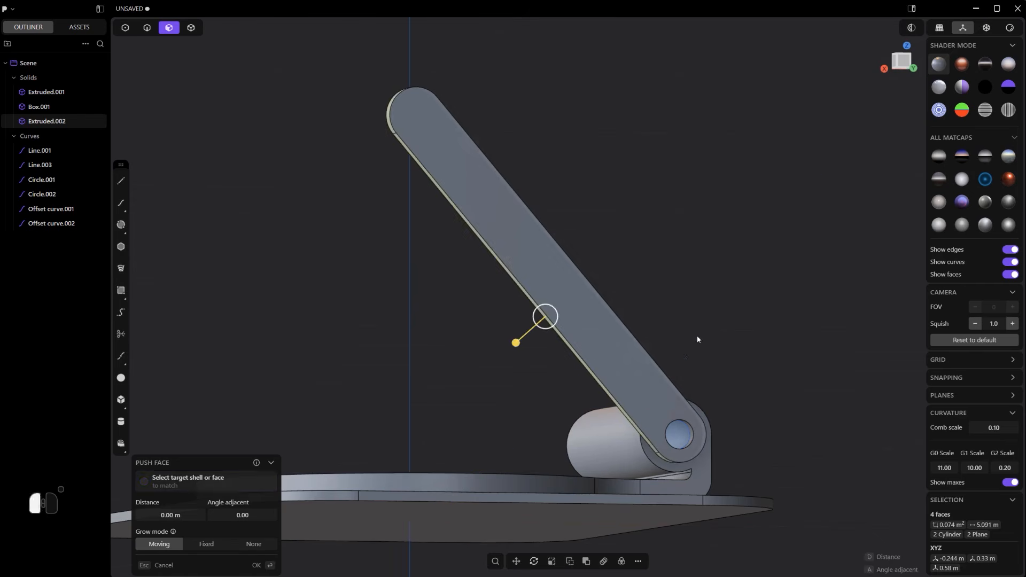
Turn on X-ray display and move the larger circle at the bore about 0.072 m sideways, out beyond the arm's outer face.
middle_drag(697, 335, 614, 363)
scroll(614, 363, up, 2)
shift+middle_drag(614, 363, 502, 305)
scroll(641, 401, up, 1)
key(2)
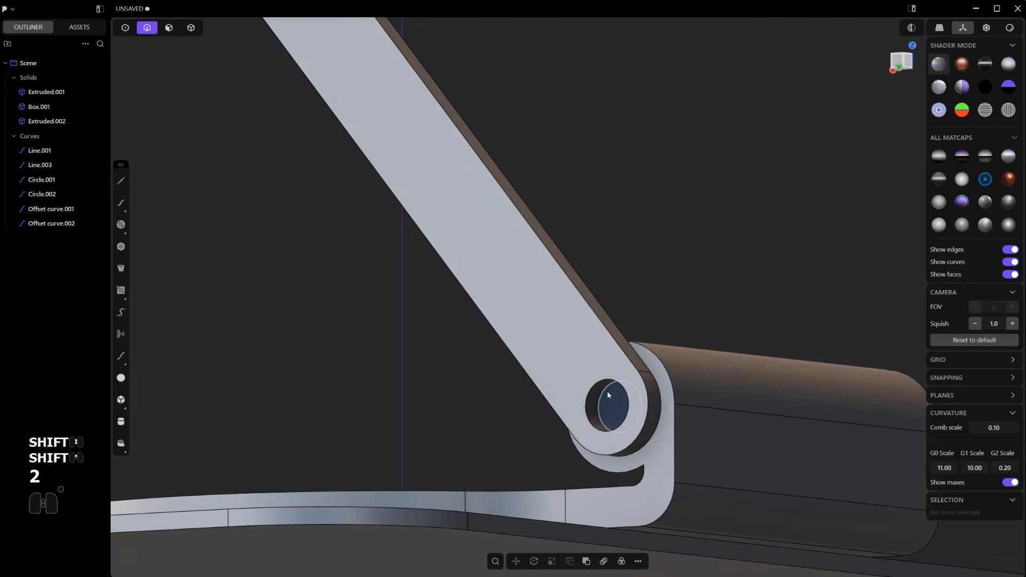
middle_drag(609, 393, 565, 418)
scroll(612, 400, up, 2)
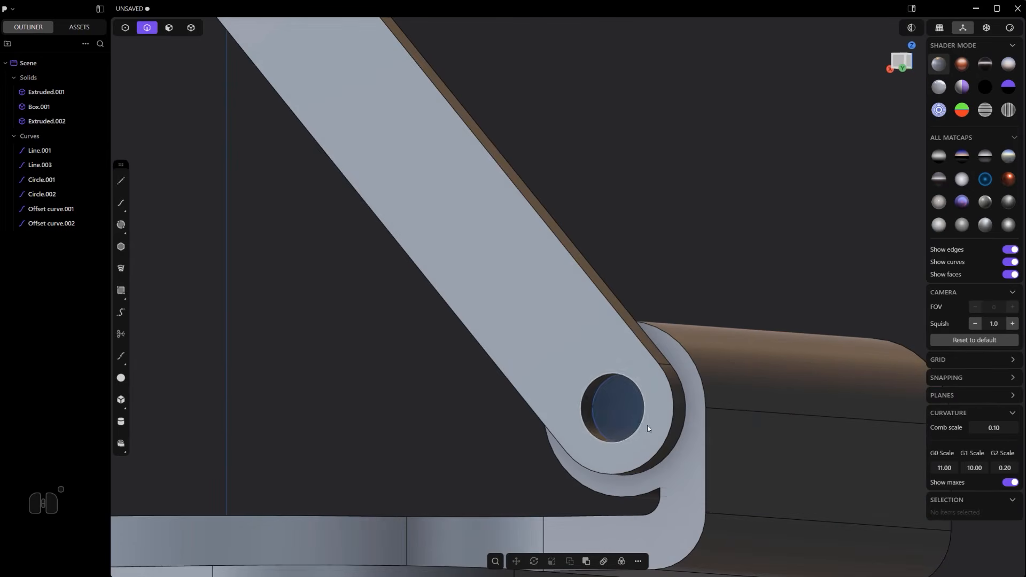
key(alt+z)
middle_drag(647, 427, 711, 426)
click(587, 361)
alt+middle_drag(587, 361, 600, 392)
key(g)
key(x)
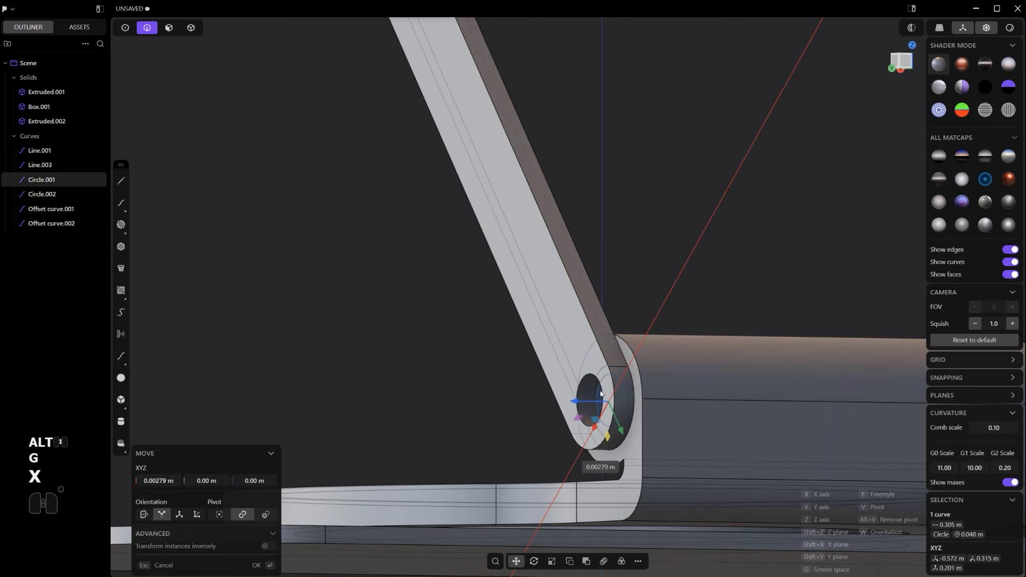
key(z)
click(555, 403)
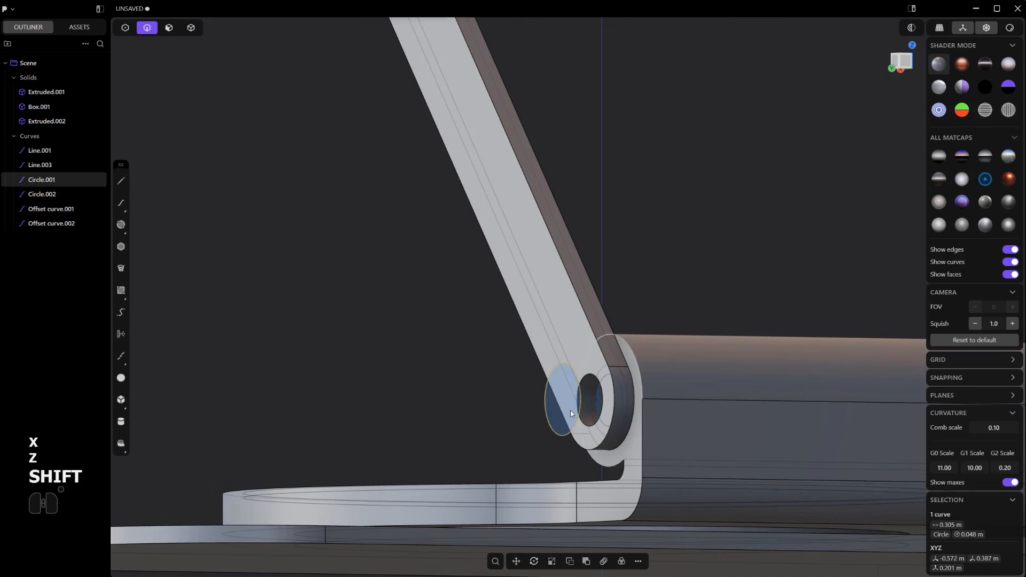
Imprint the moved circle onto the sloped arm around its pivot hole.
key(shift+q)
click(574, 473)
click(577, 329)
right_click(577, 328)
middle_drag(614, 321, 710, 308)
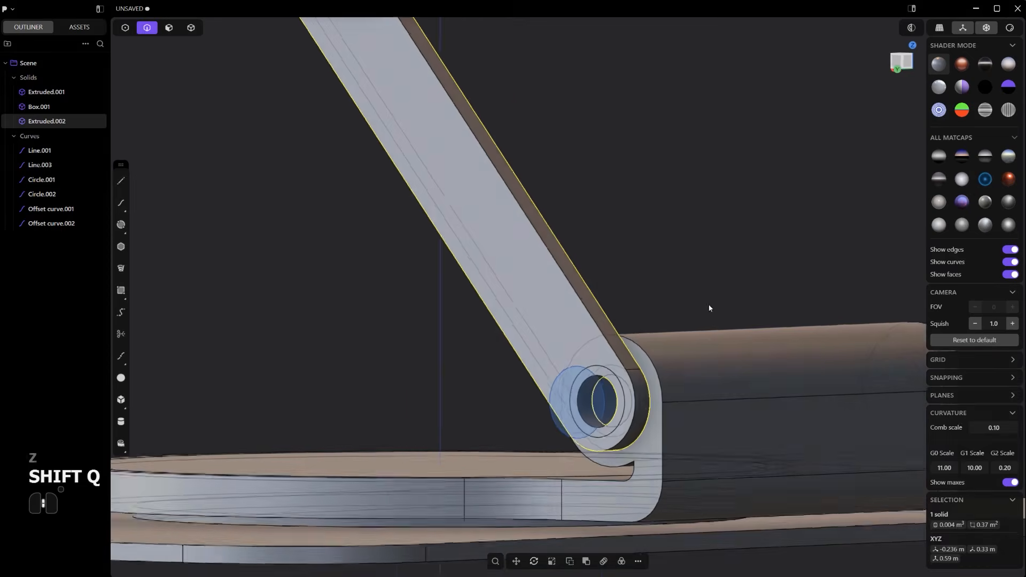
Delete the circle curve floating beside the arm's pivot hole.
scroll(594, 374, up, 2)
key(2)
click(592, 374)
key(x)
scroll(591, 380, up, 3)
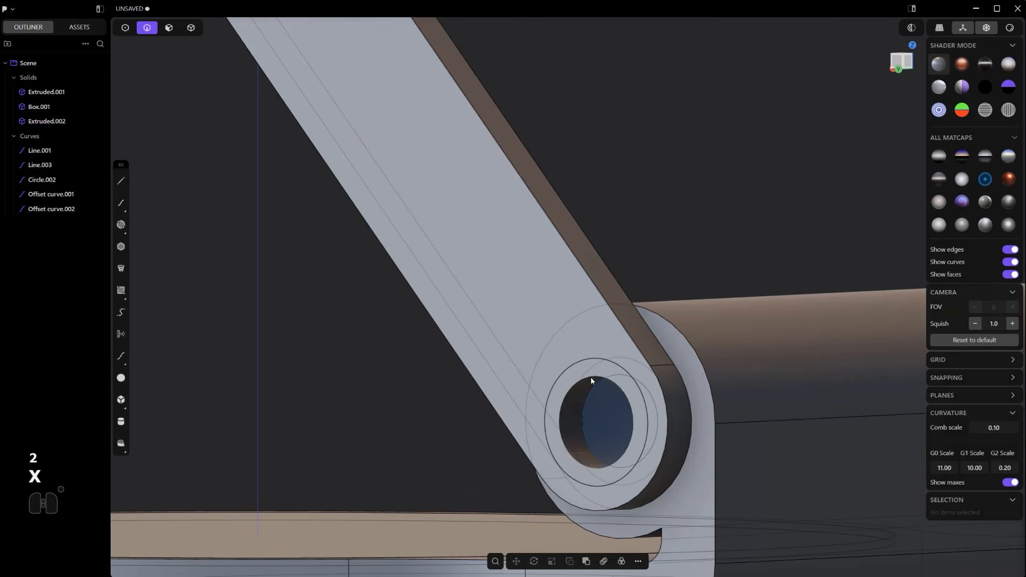
Push the imprinted ring face around the arm's pivot hole slightly outward.
key(3)
drag(591, 377, 577, 376)
scroll(571, 348, down, 3)
click(641, 256)
Scale down the two long parallel lines running along the sloped arm slightly, working square to the arm's side face.
scroll(604, 286, down, 2)
middle_drag(641, 256, 491, 245)
scroll(492, 245, down, 4)
key(3)
click(483, 175)
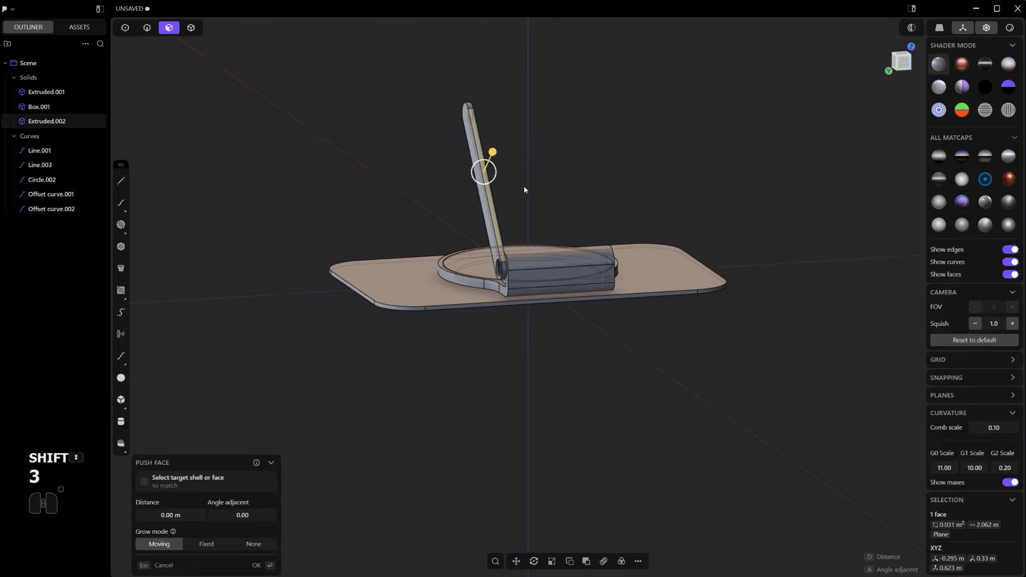
alt+middle_drag(523, 190, 579, 281)
scroll(582, 281, up, 2)
click(617, 272)
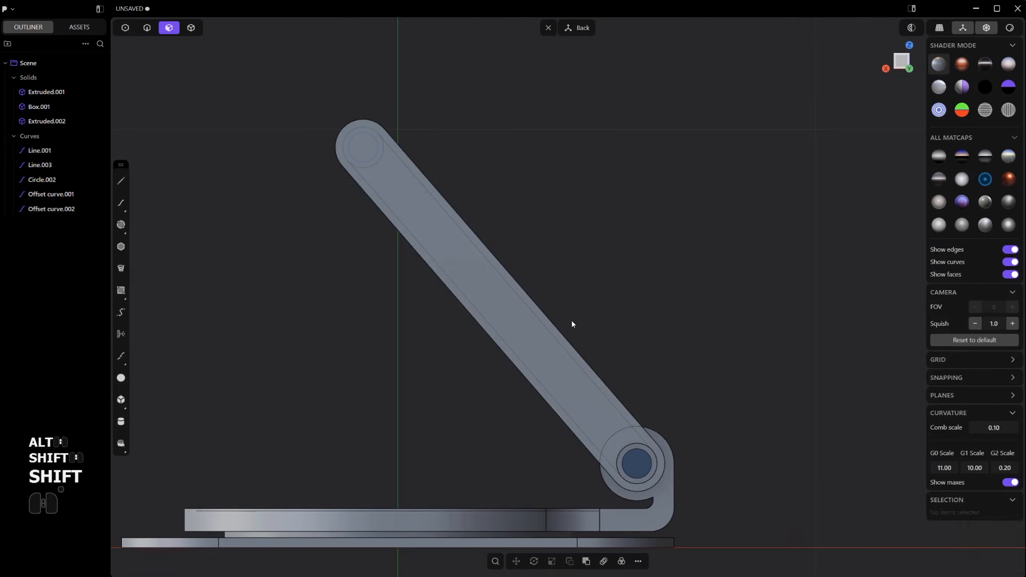
key(2)
click(552, 336)
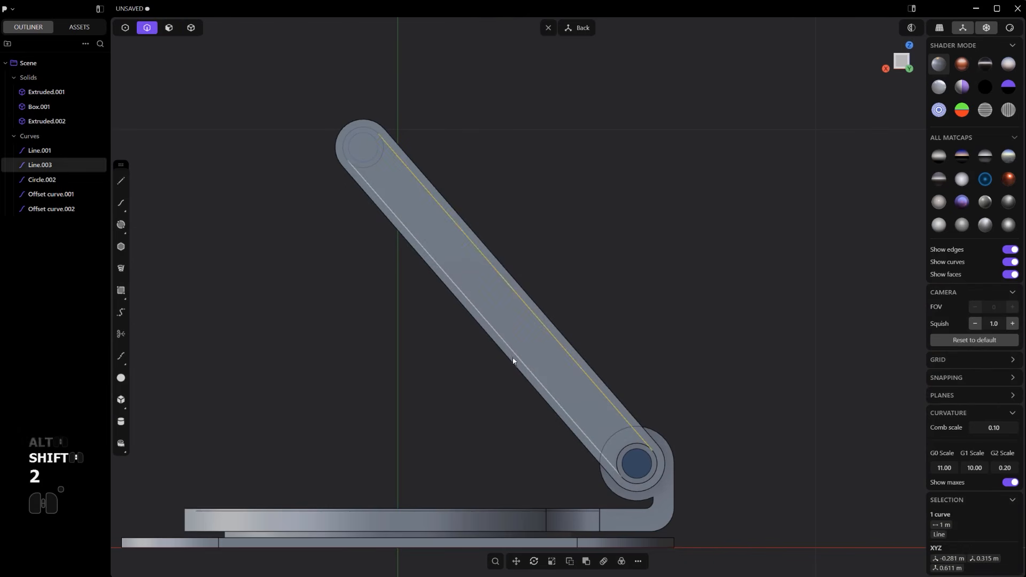
shift+click(518, 360)
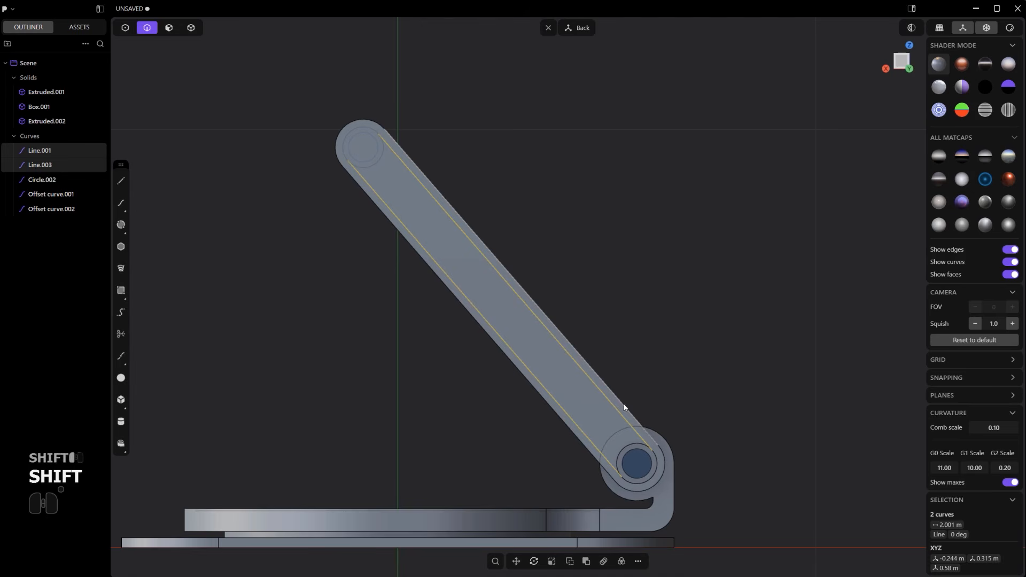
key(ctrl+z)
Scale the two lines closer together across the arm's width by a factor of about 0.76, pivoting on the arm's centre.
key(s)
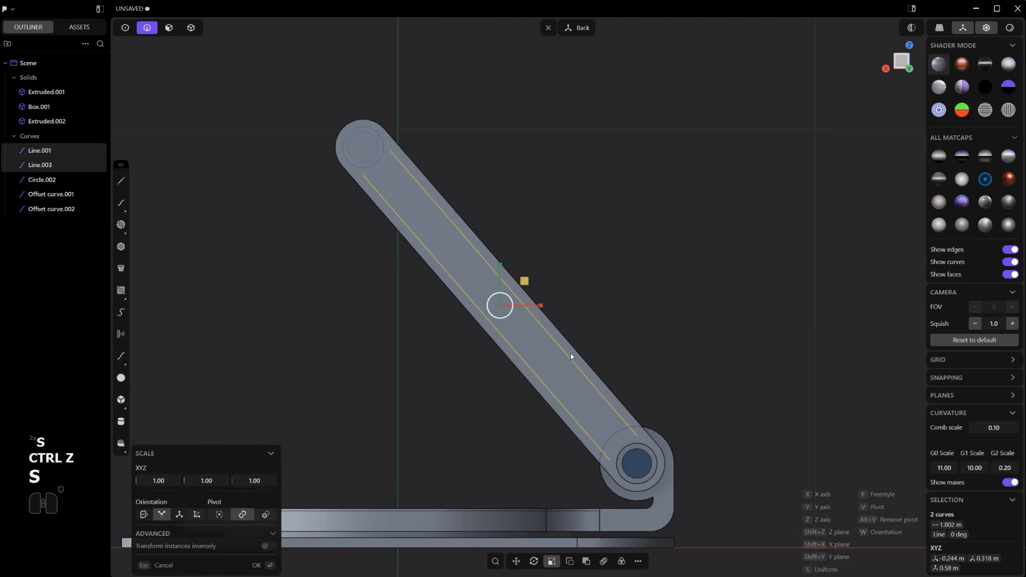
key(v)
click(522, 331)
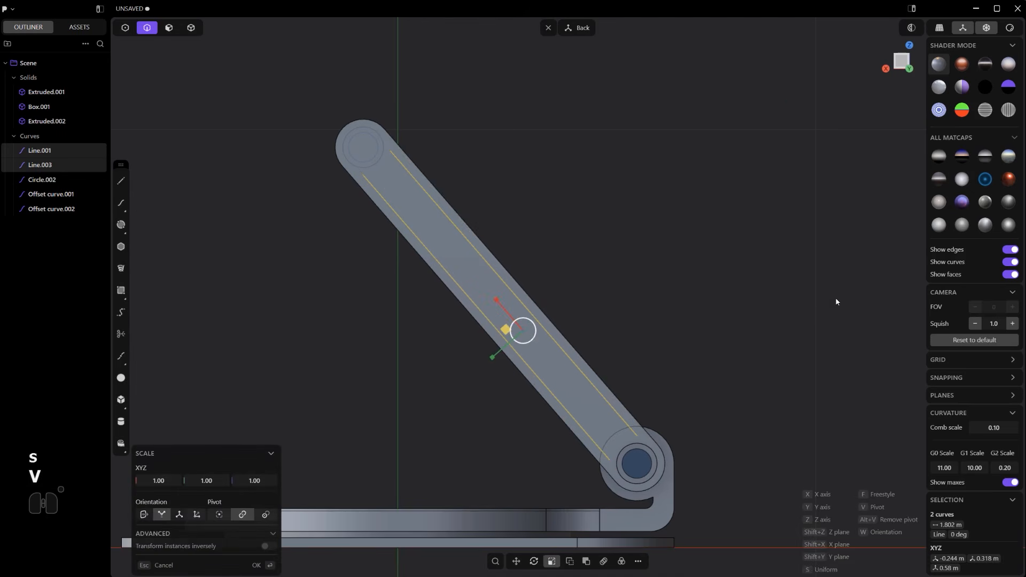
key(y)
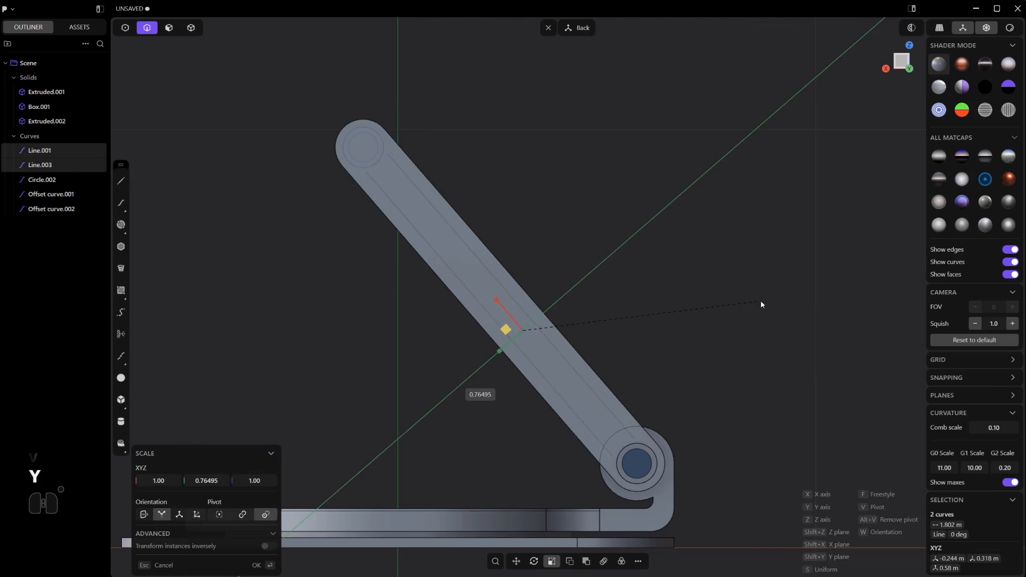
click(761, 301)
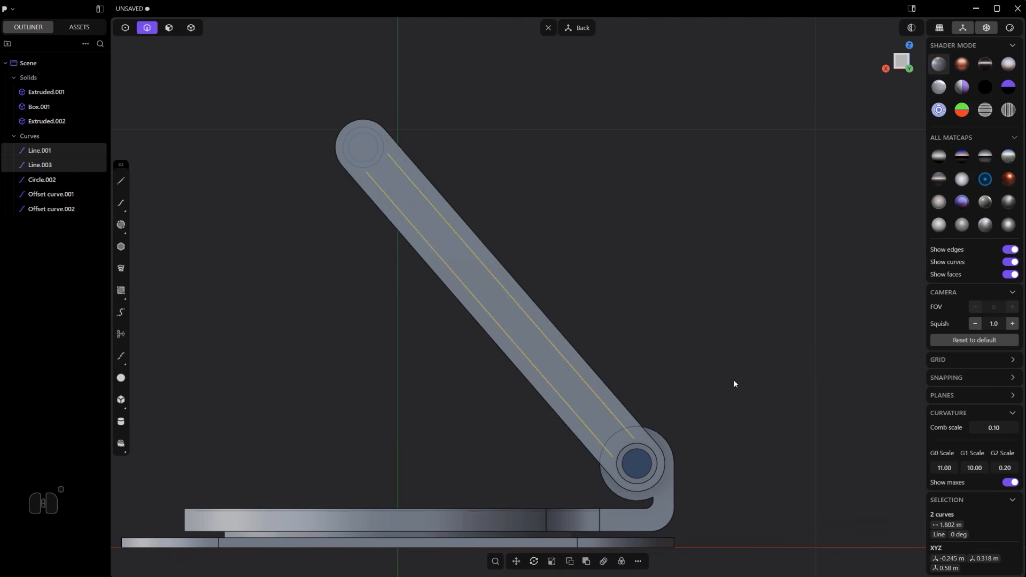
Shift the lower endpoints of the two lines slightly up along the arm, away from the pivot hole.
scroll(686, 446, up, 3)
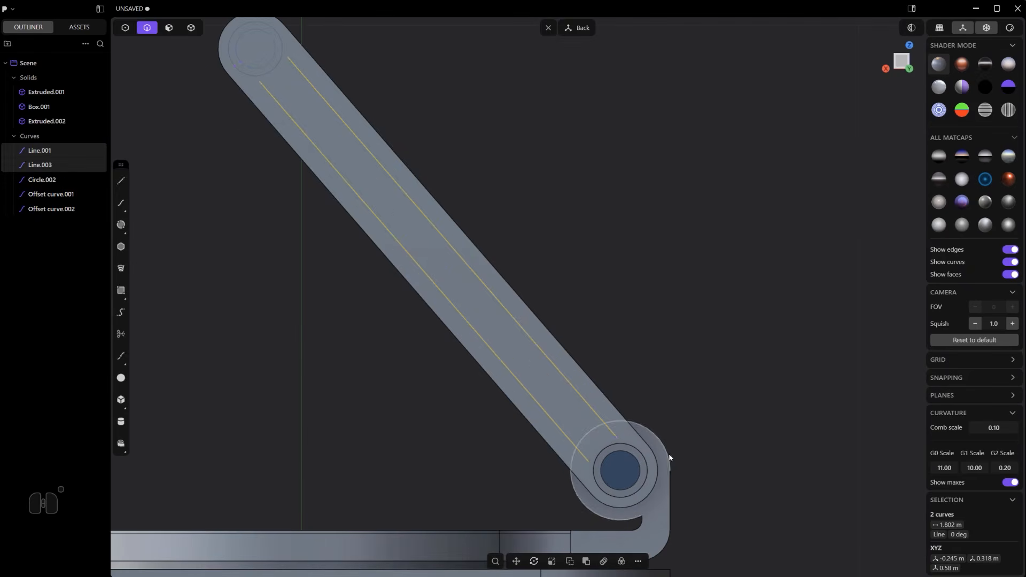
key(1)
drag(669, 502, 563, 438)
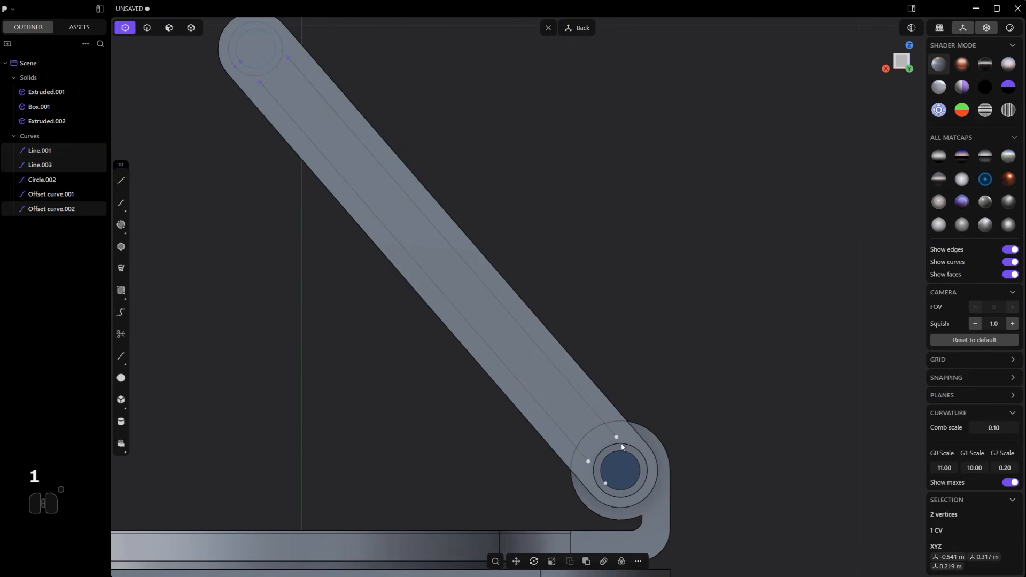
key(g)
key(v)
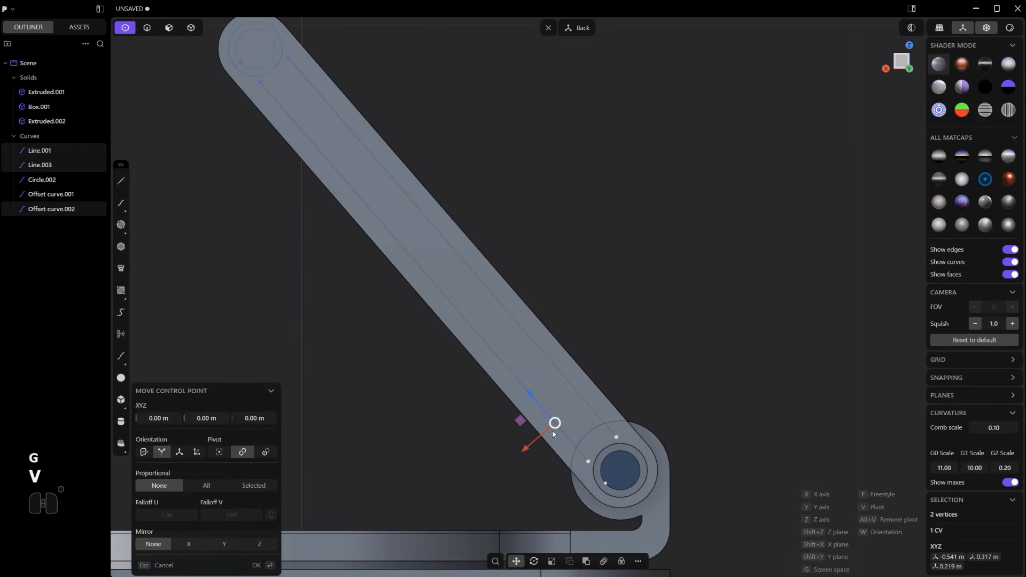
drag(524, 393, 515, 376)
shift+middle_drag(293, 75, 372, 211)
right_click(381, 220)
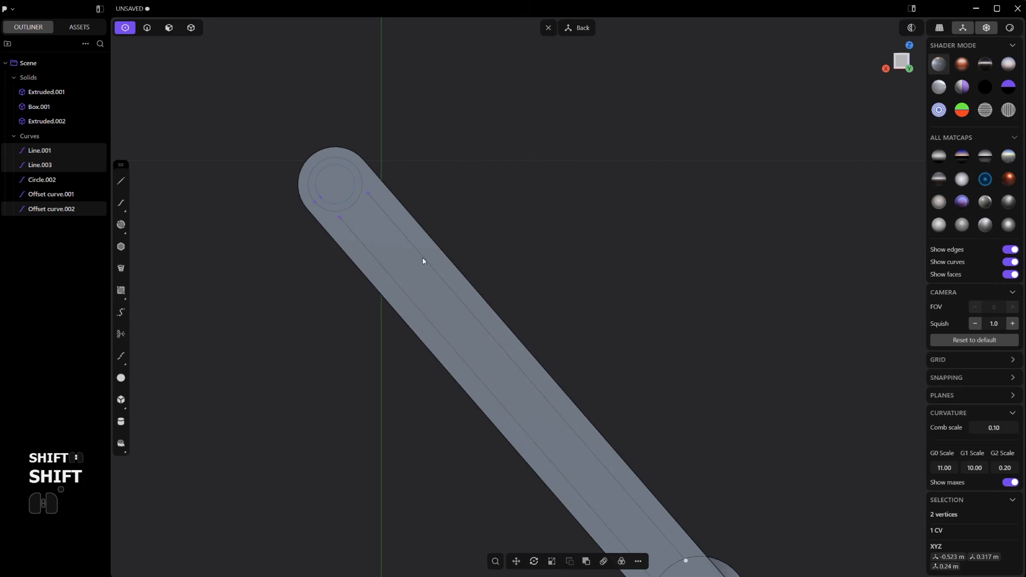
Shift the upper endpoints of the two lines about 0.0476 m down along the arm's direction.
drag(423, 260, 289, 193)
drag(389, 252, 348, 174)
key(g)
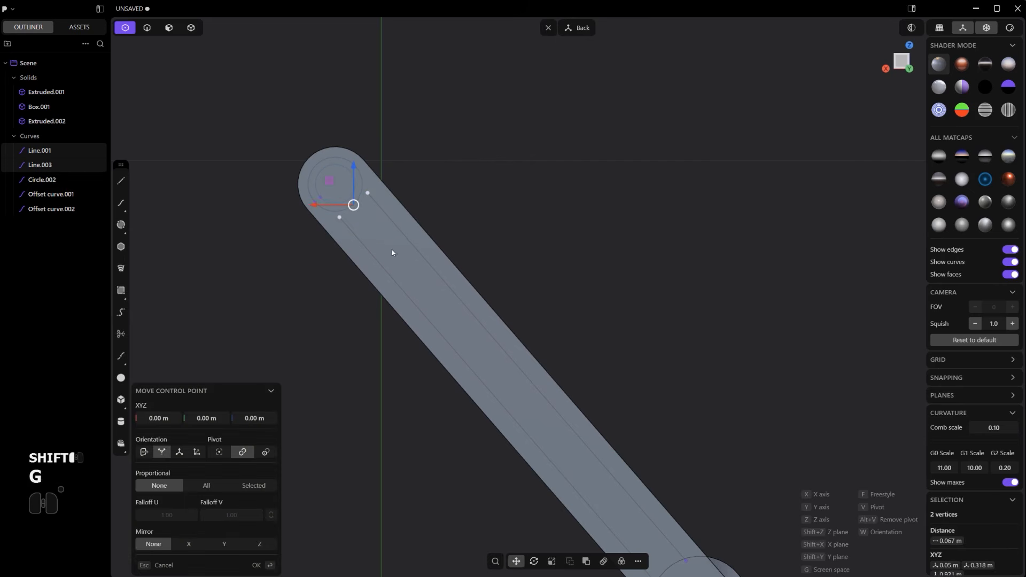
key(v)
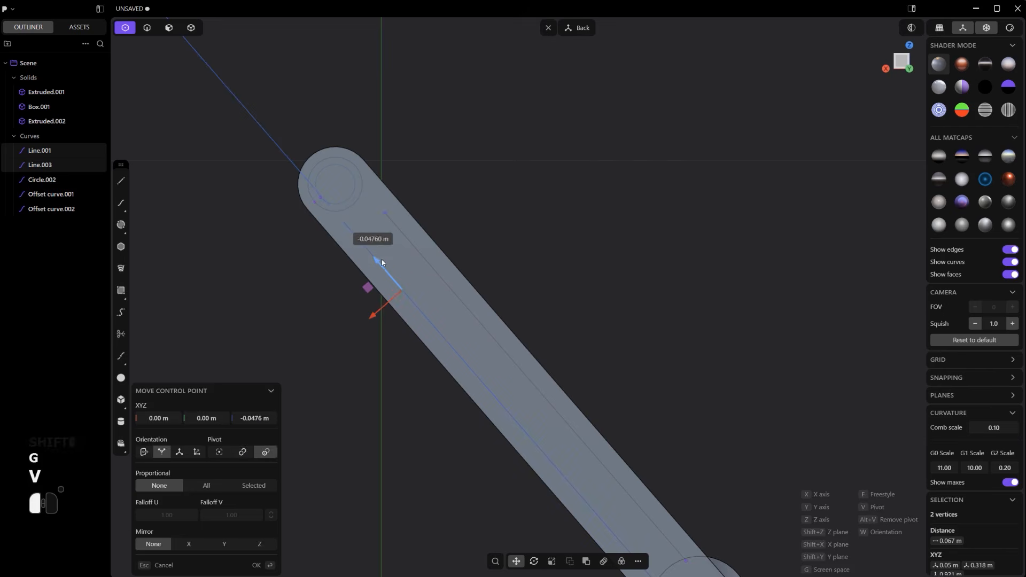
right_click(382, 259)
click(487, 241)
Bridge the upper endpoints of the two lines with a rounded curve using G2 continuity at both ends.
scroll(369, 245, up, 2)
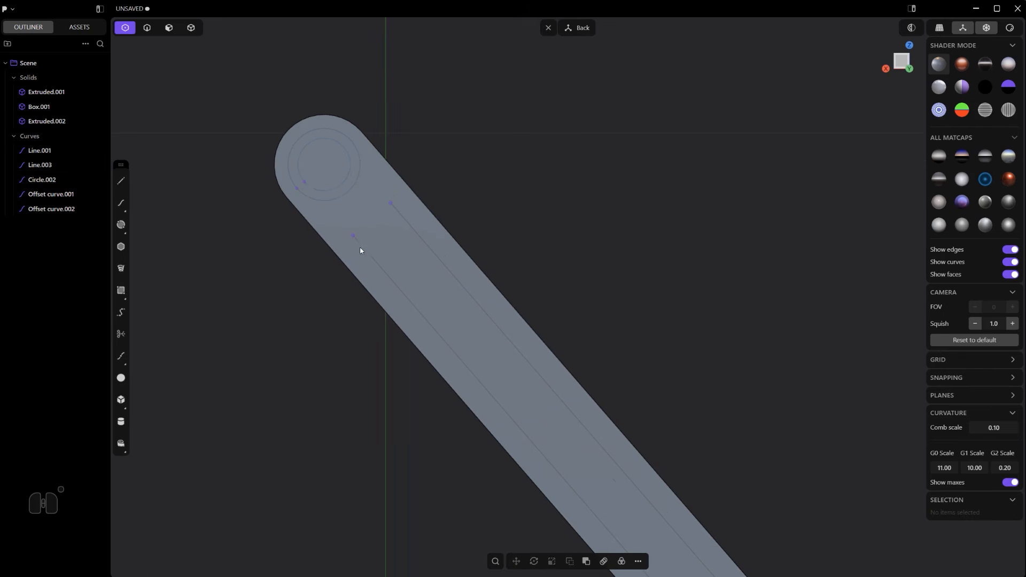
drag(440, 270, 327, 188)
key(shift+q)
click(395, 321)
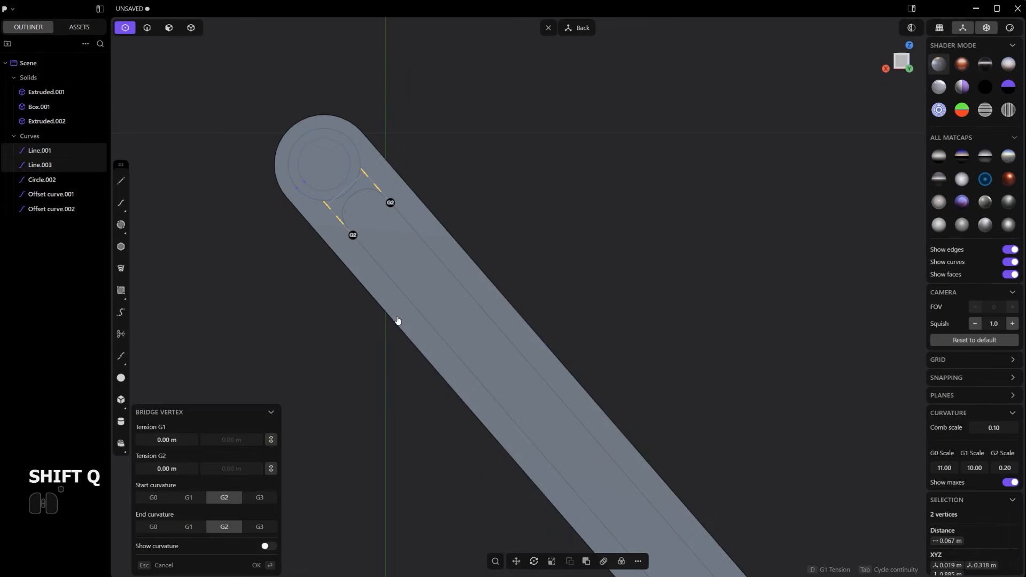
right_click(452, 193)
Bridge the lower endpoints of the two lines with a rounded curve beside the pivot hole.
scroll(470, 214, down, 3)
shift+middle_drag(635, 385, 534, 283)
scroll(535, 283, up, 2)
drag(592, 457, 429, 294)
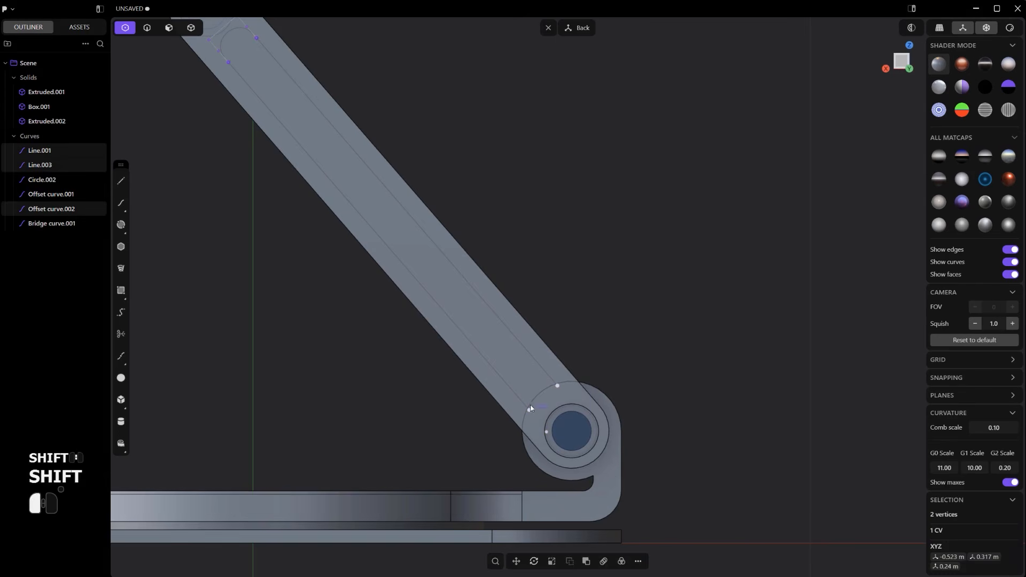
drag(530, 408, 549, 416)
shift+drag(550, 378, 593, 385)
key(shift+q)
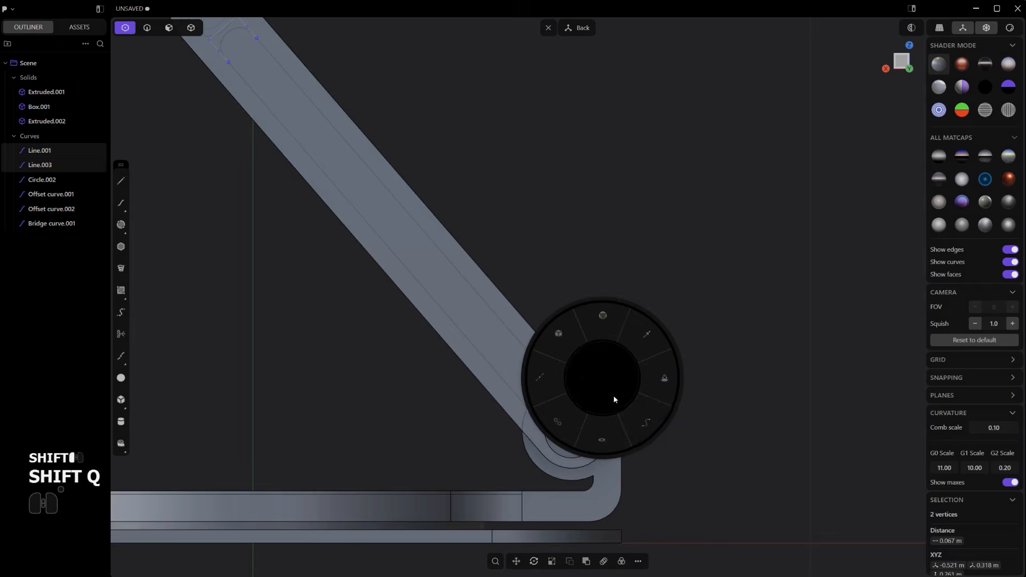
click(656, 391)
scroll(644, 350, up, 2)
right_click(633, 362)
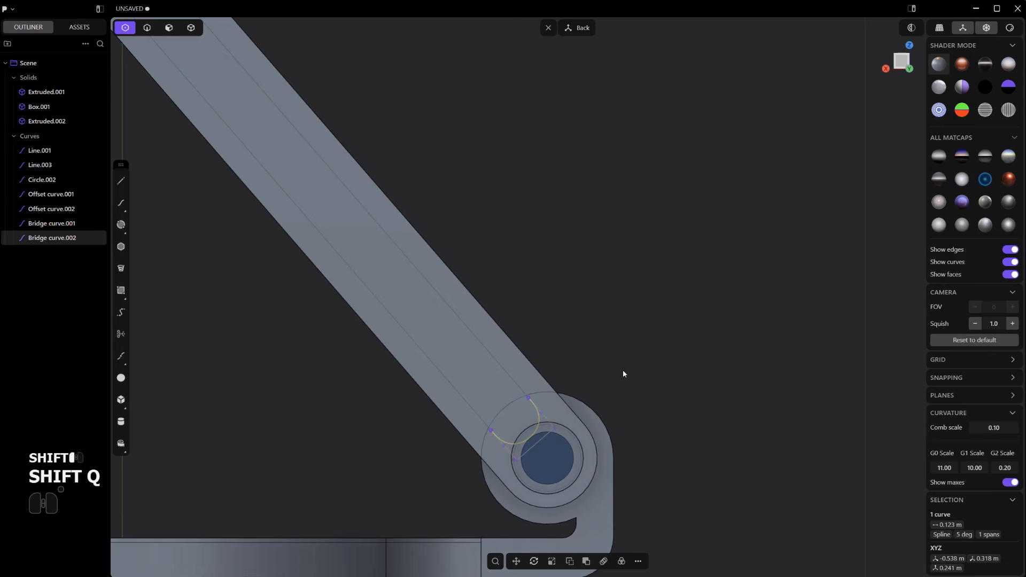
Join the two lines and both bridge curves into one closed slot outline on the arm.
key(2)
shift+click(497, 362)
shift+click(459, 378)
scroll(459, 378, down, 2)
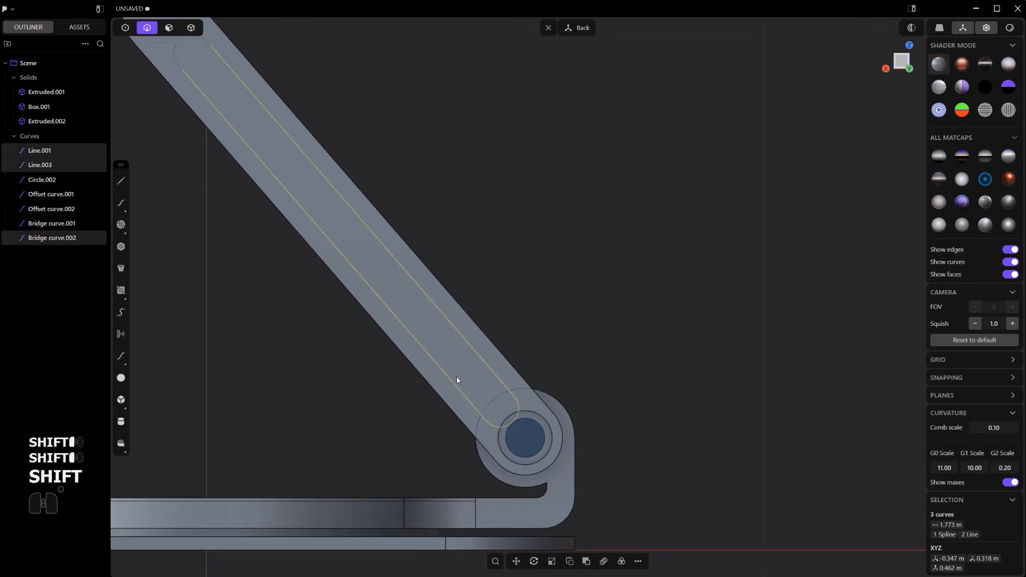
shift+middle_drag(240, 167, 301, 212)
shift+click(257, 86)
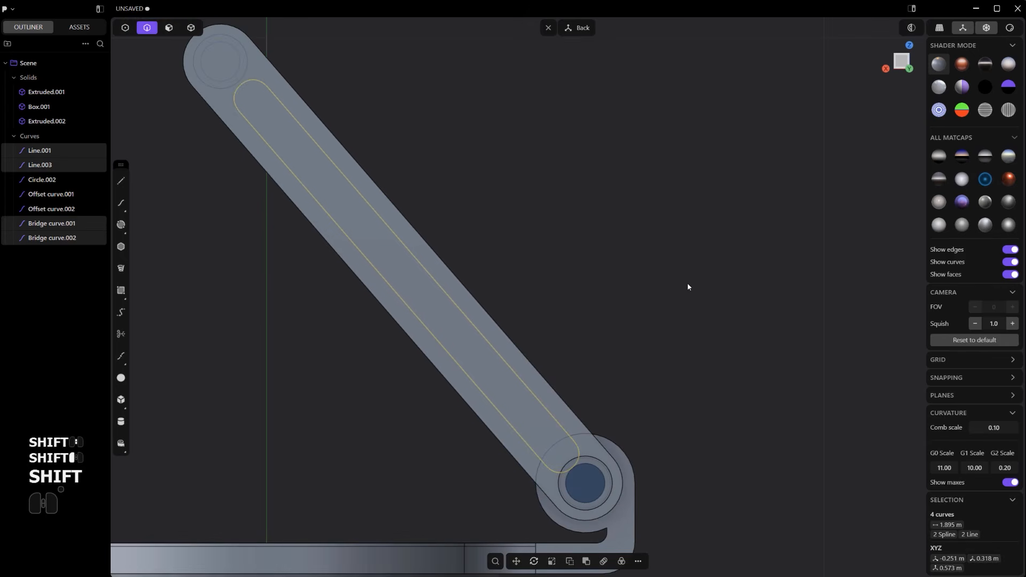
key(j)
Try narrowing the slot outline across the arm's width, then undo the scaling.
key(s)
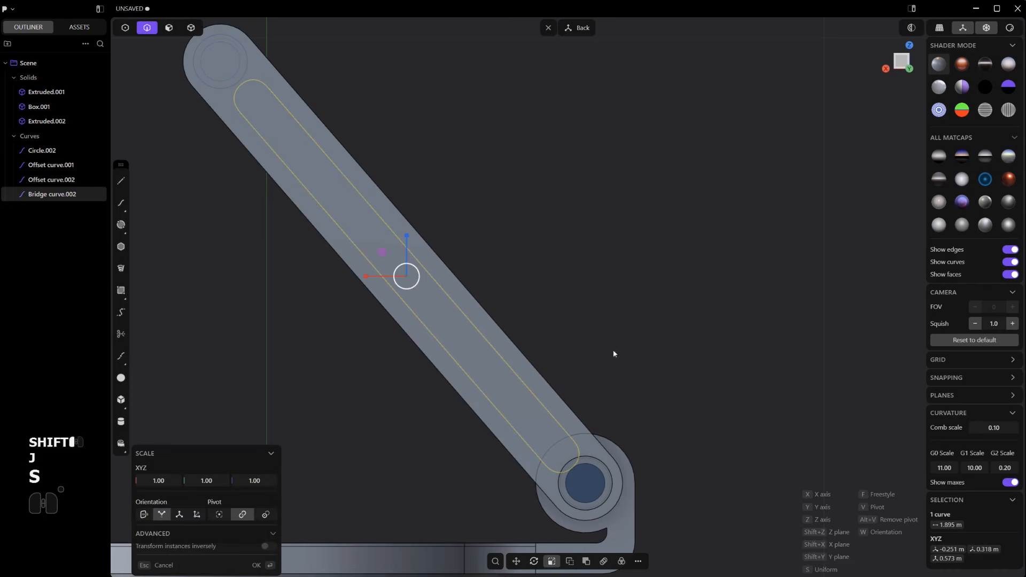
key(v)
click(471, 339)
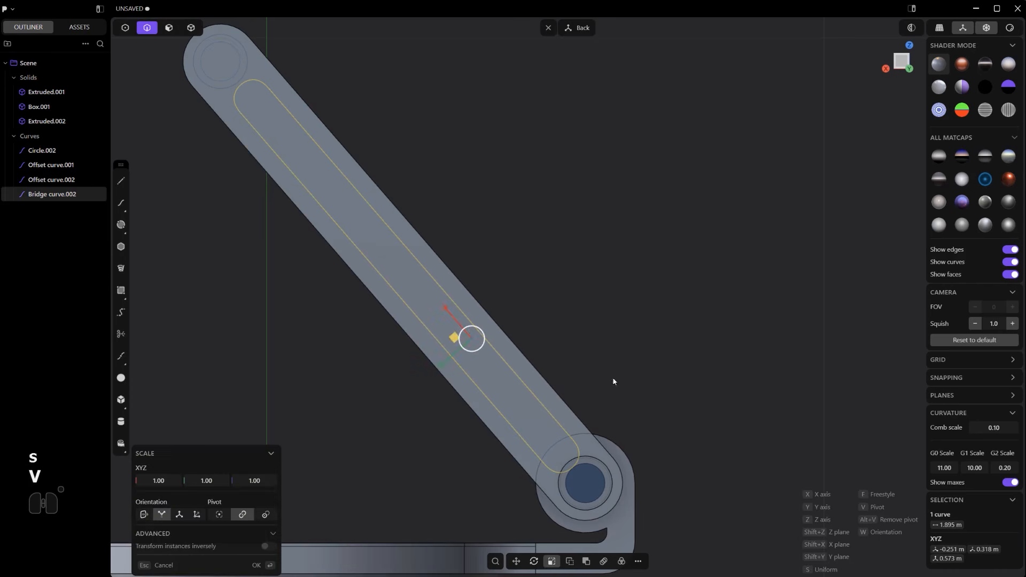
key(y)
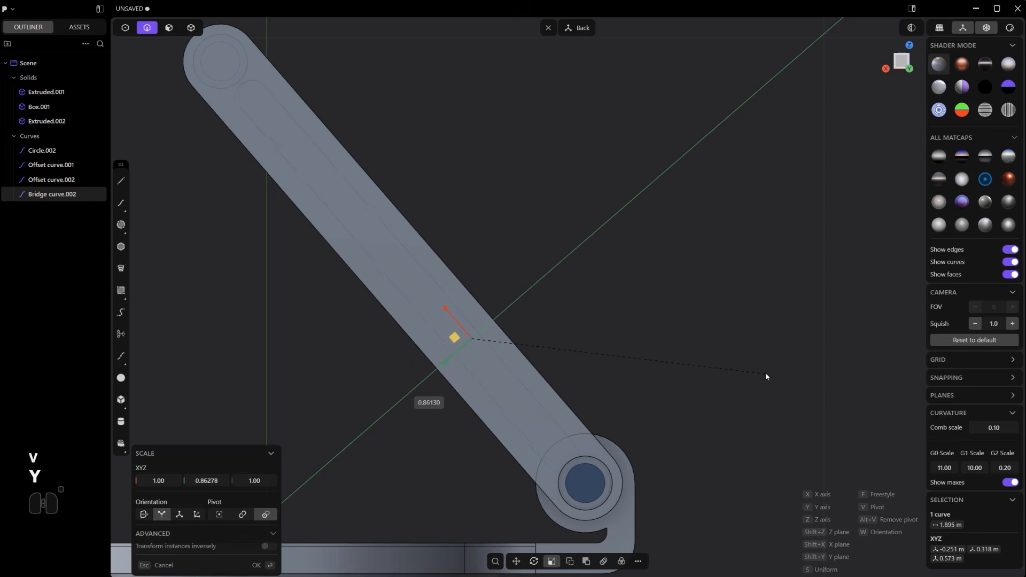
click(695, 358)
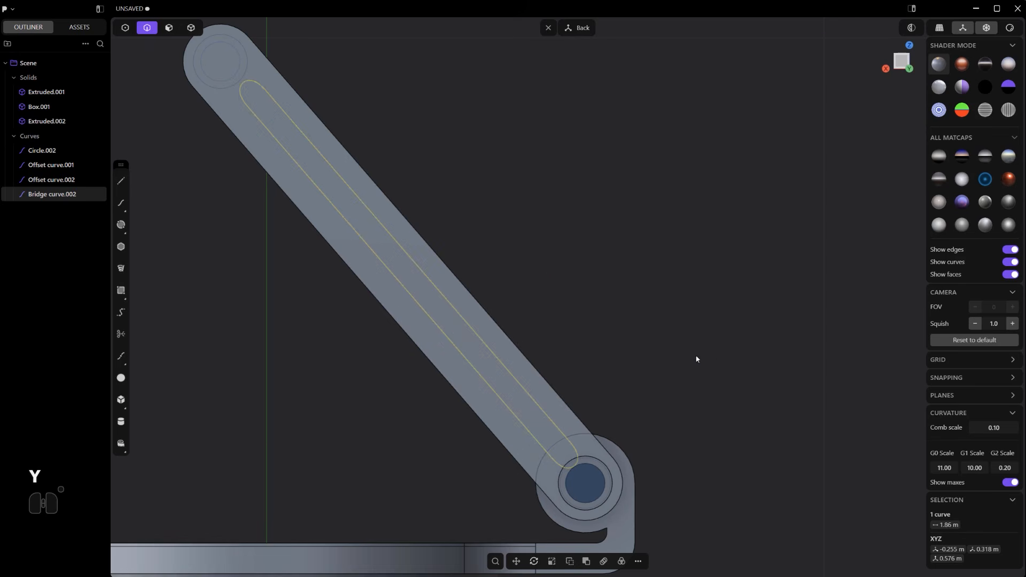
key(ctrl+z)
Move the slot outline about 0.1 m along the Y axis, out beyond the arm's outer face.
scroll(703, 367, down, 3)
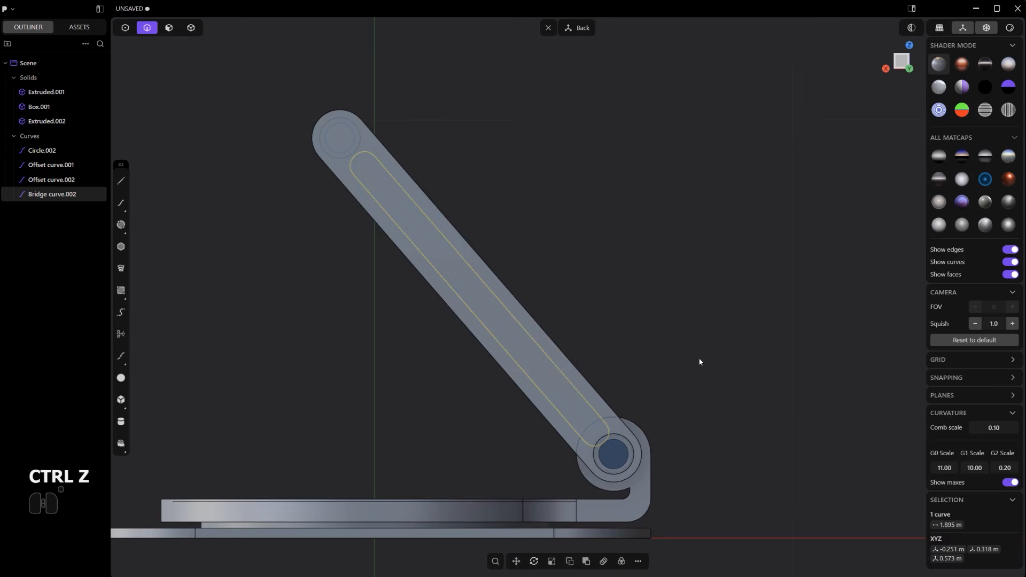
scroll(698, 362, up, 3)
alt+middle_drag(698, 362, 513, 348)
scroll(542, 359, down, 2)
middle_drag(547, 384, 645, 332)
key(g)
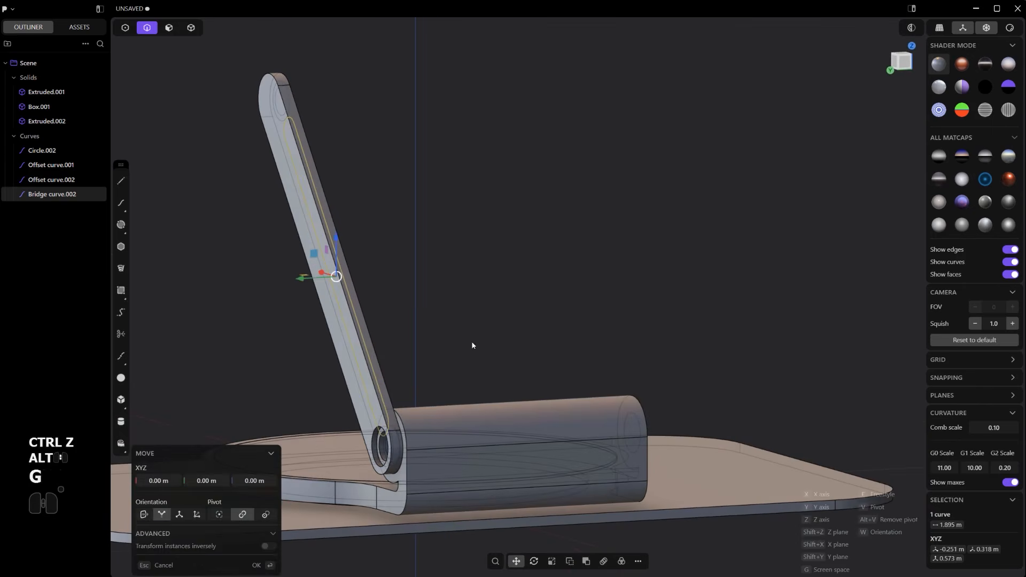
shift+middle_drag(471, 340, 665, 373)
key(y)
click(555, 338)
scroll(581, 334, up, 2)
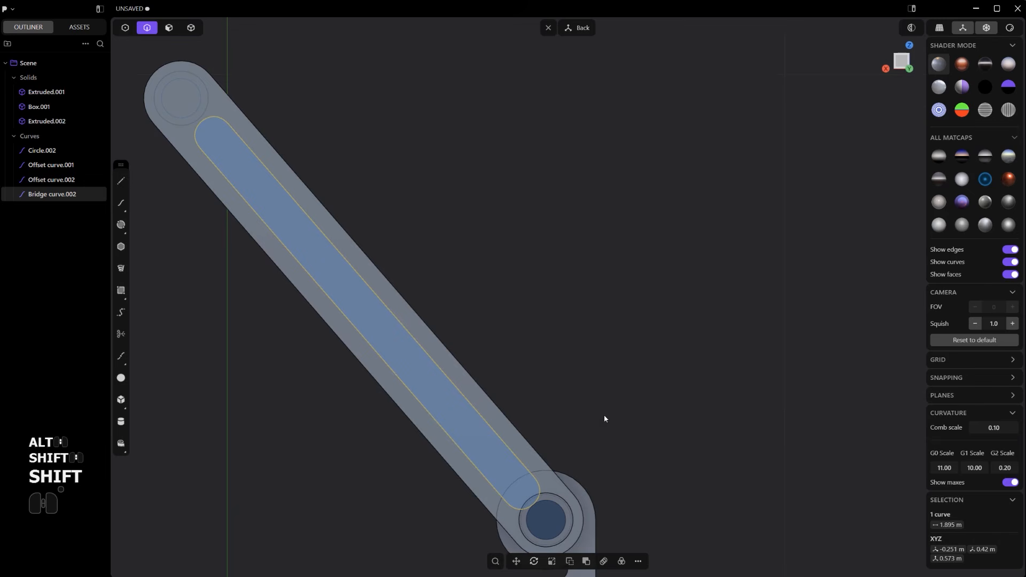
Shorten the slot outline along the arm's length by a factor of about 0.92, pivoting on the arm's centre.
shift+middle_drag(605, 419, 620, 383)
key(s)
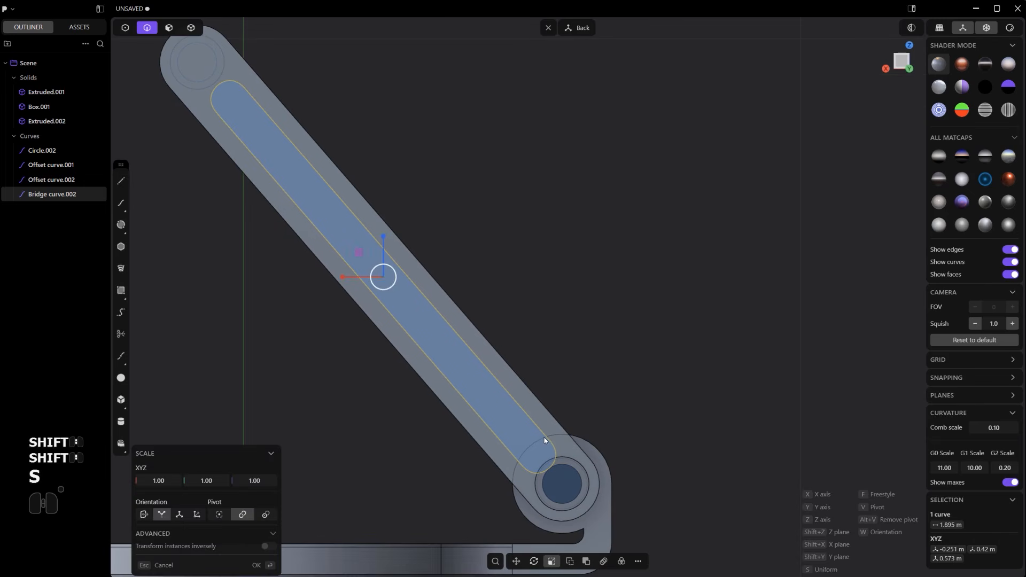
key(v)
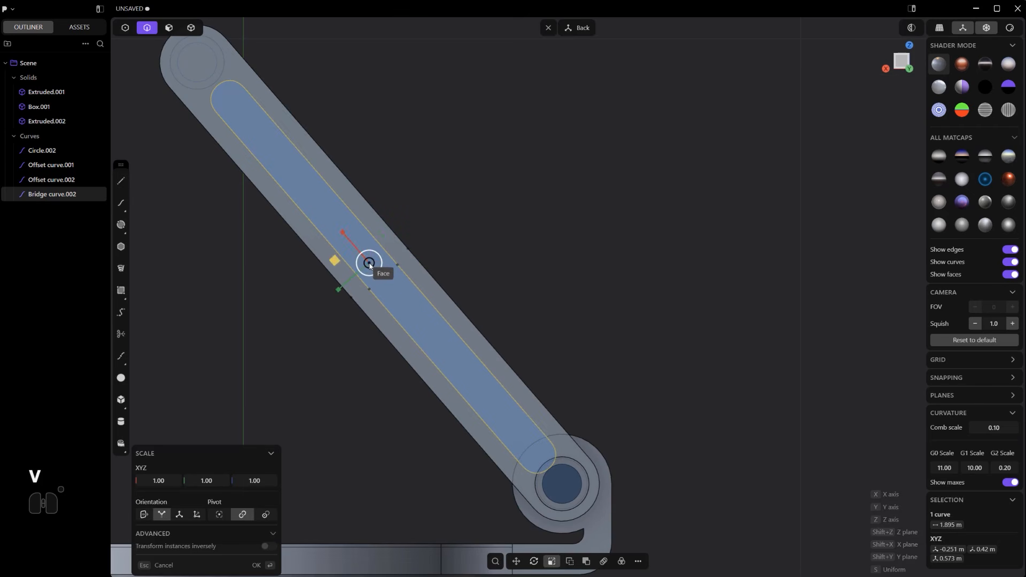
click(370, 264)
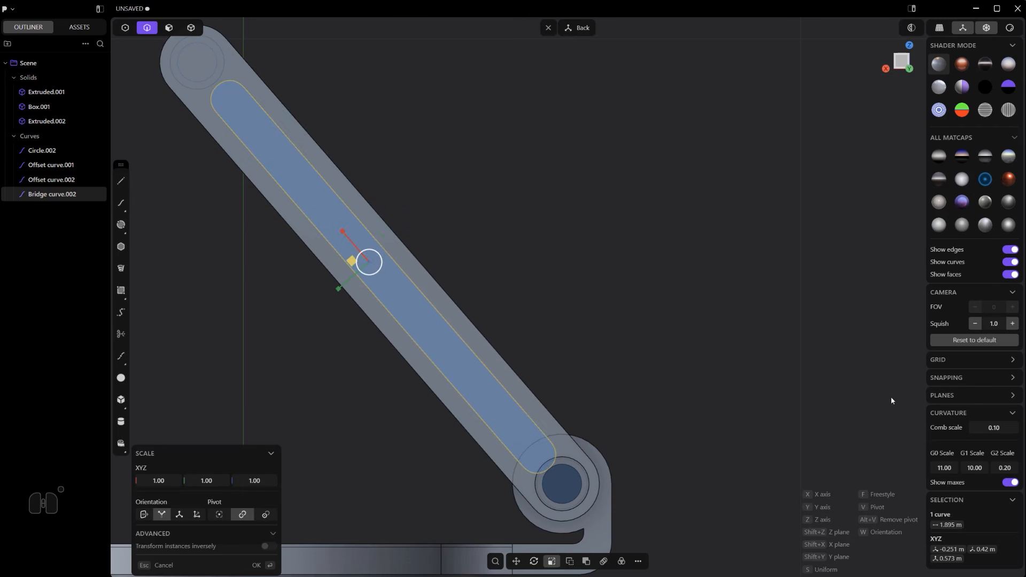
key(x)
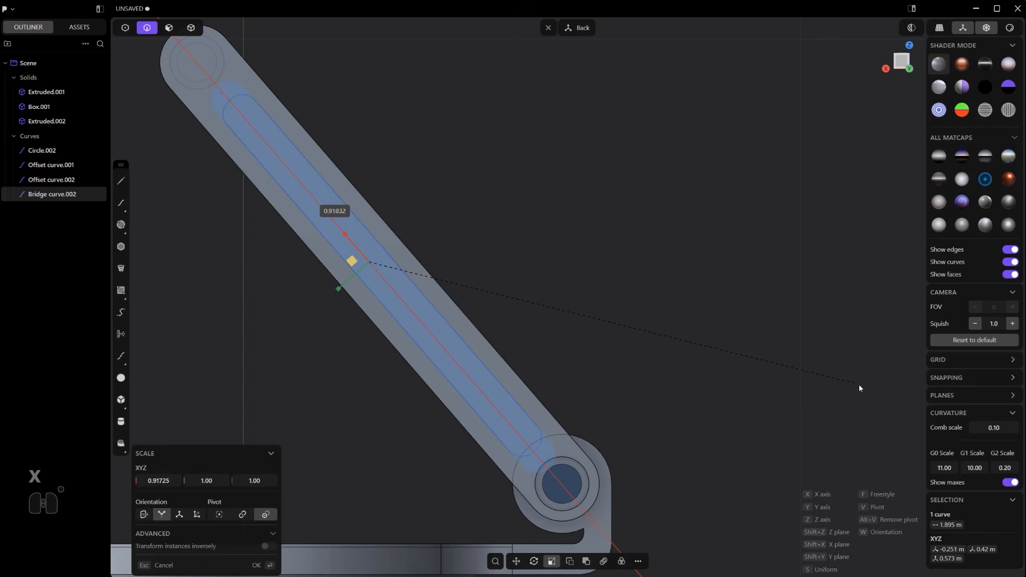
click(855, 383)
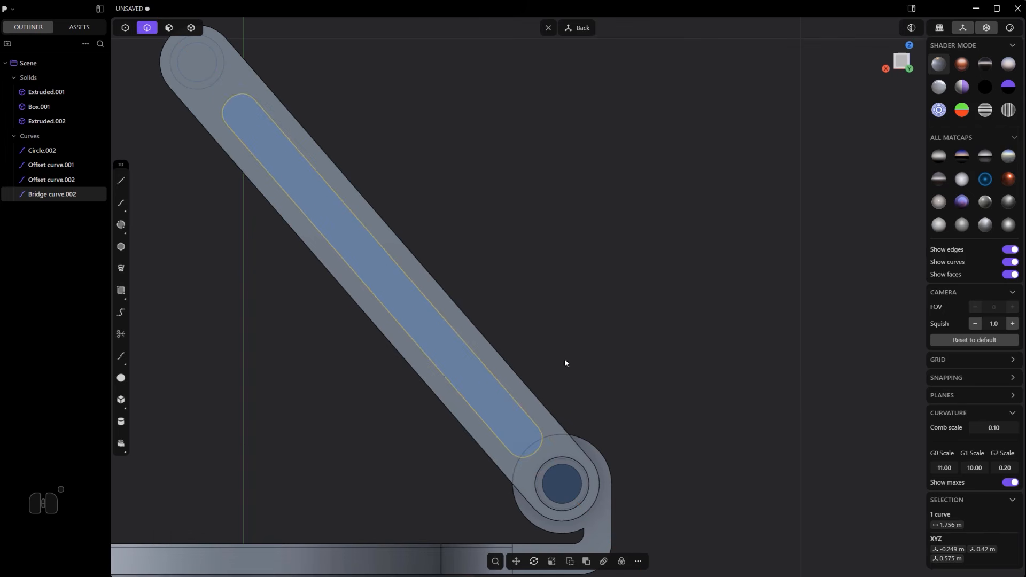
Cut the slot outline through the sloped arm and delete the leftover outline curve.
key(c)
key(x)
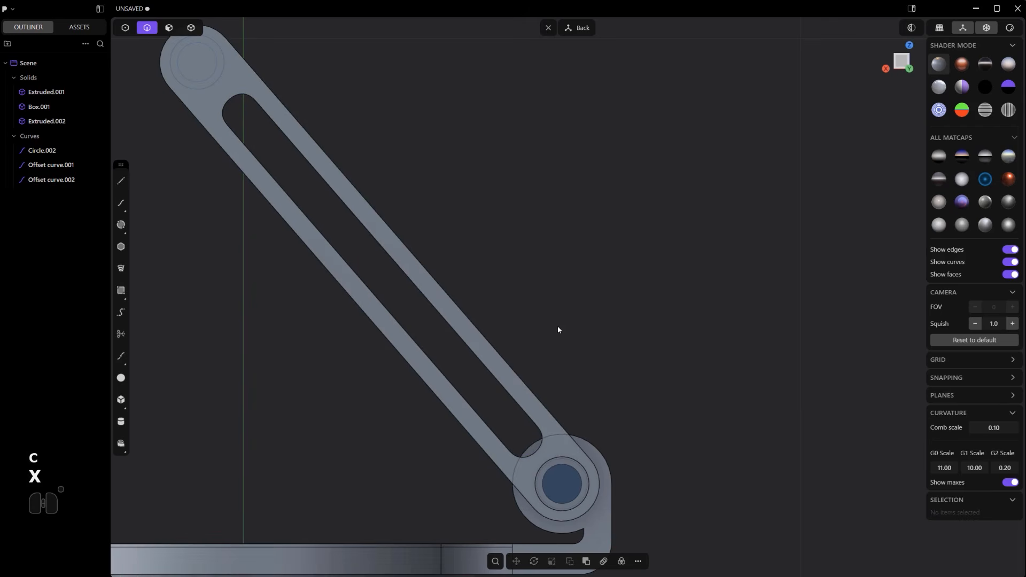
key(2)
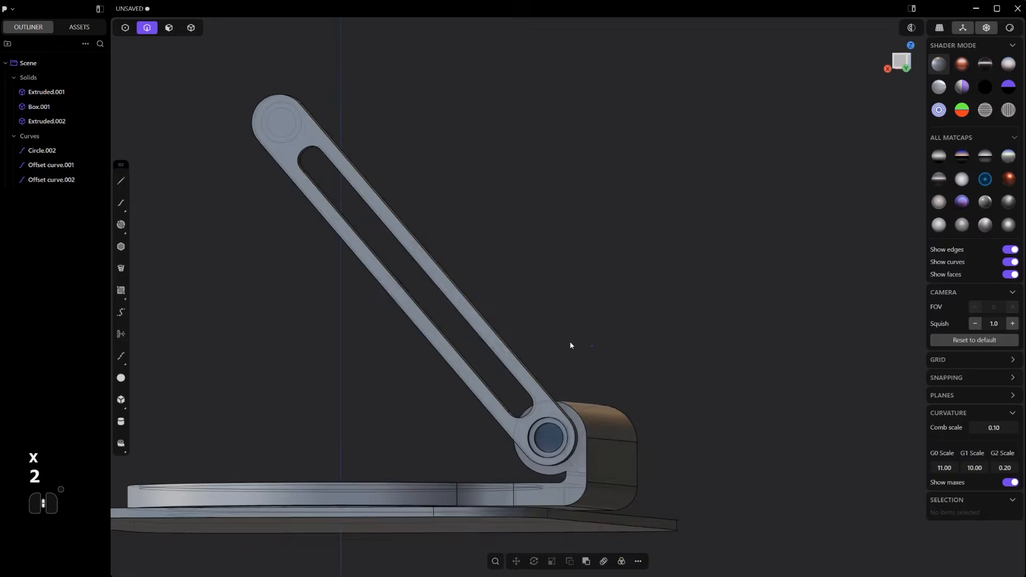
Cut the smaller circle through the sloped arm's upper end, deleting the cut-out piece and the leftover circle curve.
mouse_move(570, 342)
middle_down()
mouse_move(488, 354)
mouse_move(563, 343)
middle_up()
shift+middle_drag(349, 233, 507, 297)
alt+middle_drag(507, 296, 434, 245)
key(2)
click(394, 178)
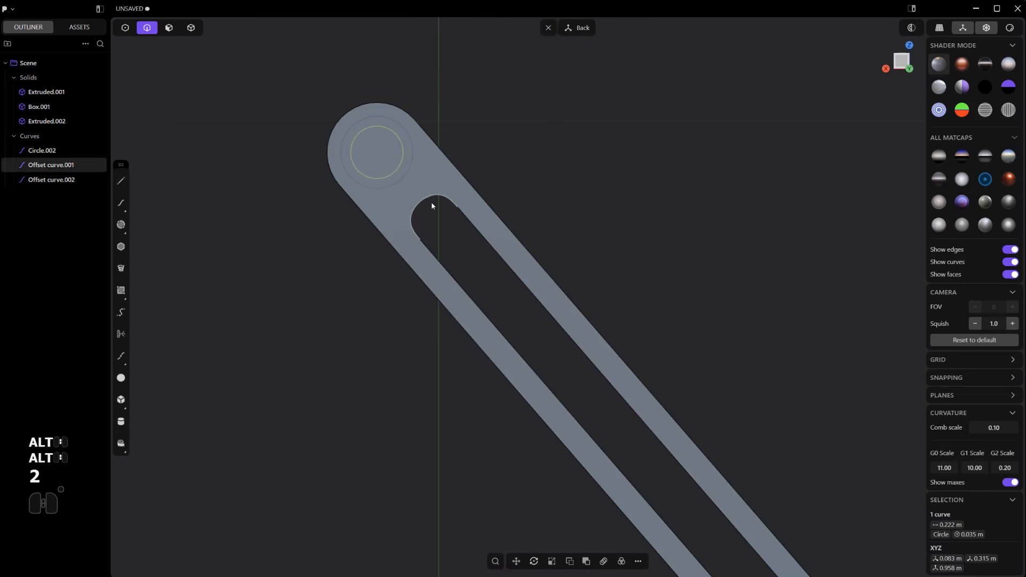
key(shift)
key(x)
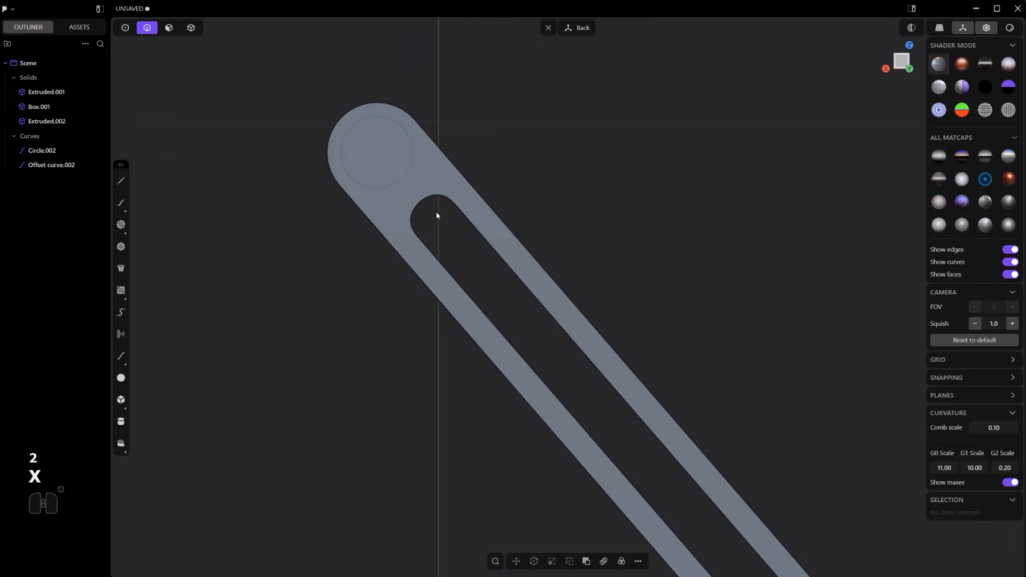
key(ctrl+z)
key(c)
click(414, 198)
right_click(414, 198)
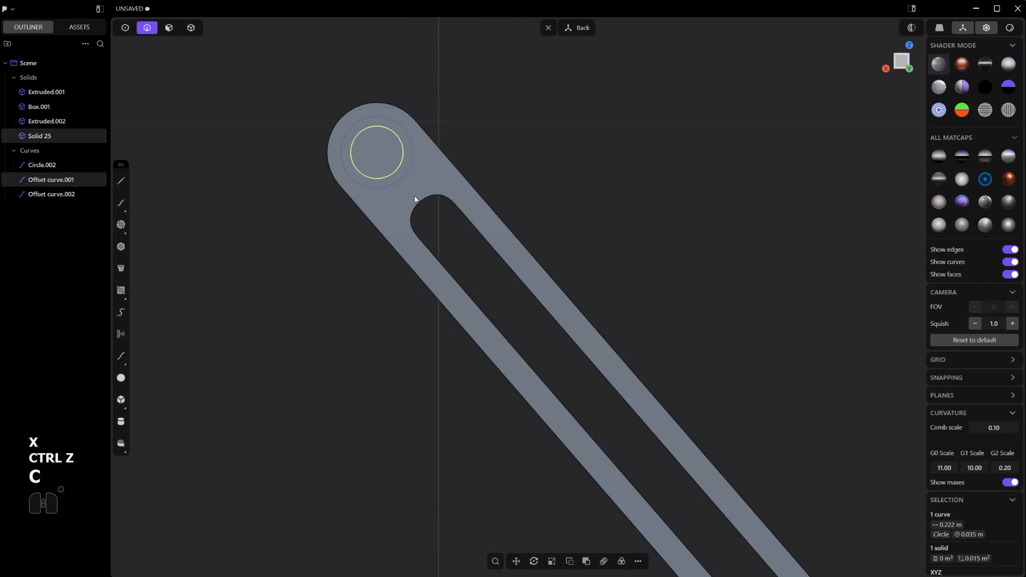
key(x)
Imprint the larger circle curve onto the arm's face around the upper hole.
key(2)
click(406, 181)
key(shift+q)
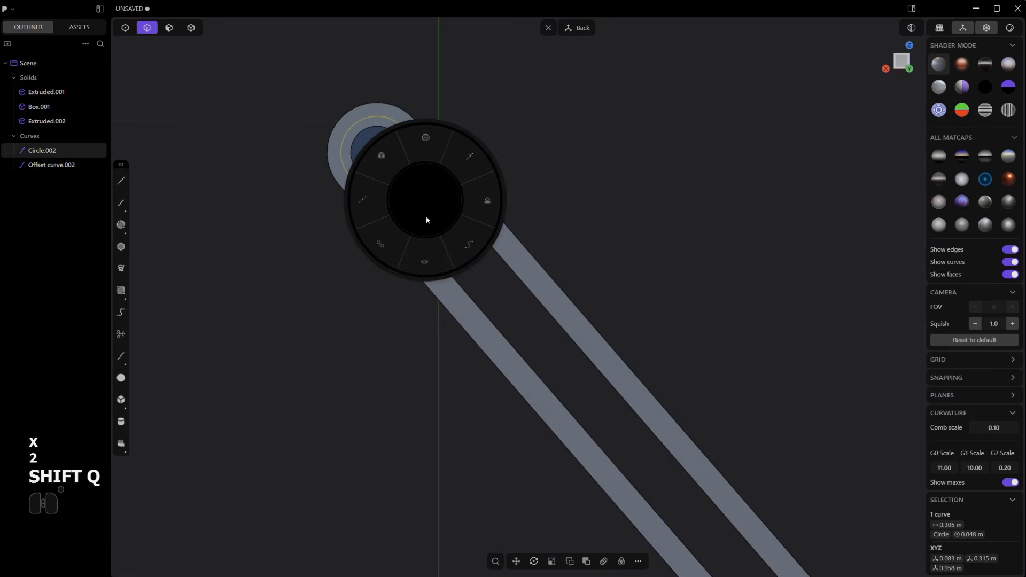
click(431, 256)
click(429, 191)
right_click(422, 181)
middle_drag(423, 181, 174, 183)
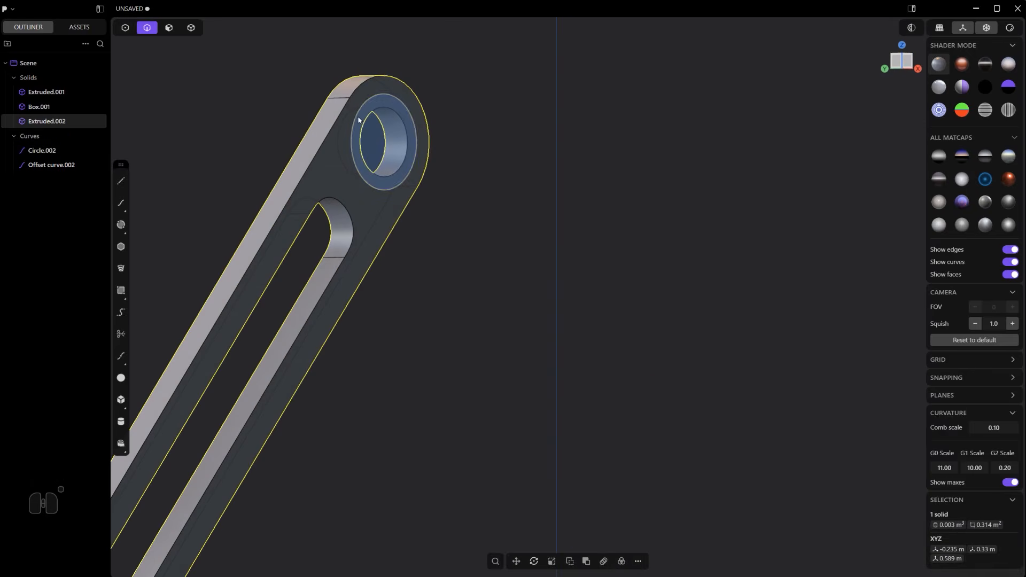
Move the larger circle curve about 0.04 m along the Y axis, out past the arm's outer face.
click(359, 120)
middle_drag(466, 217, 536, 216)
key(g)
key(x)
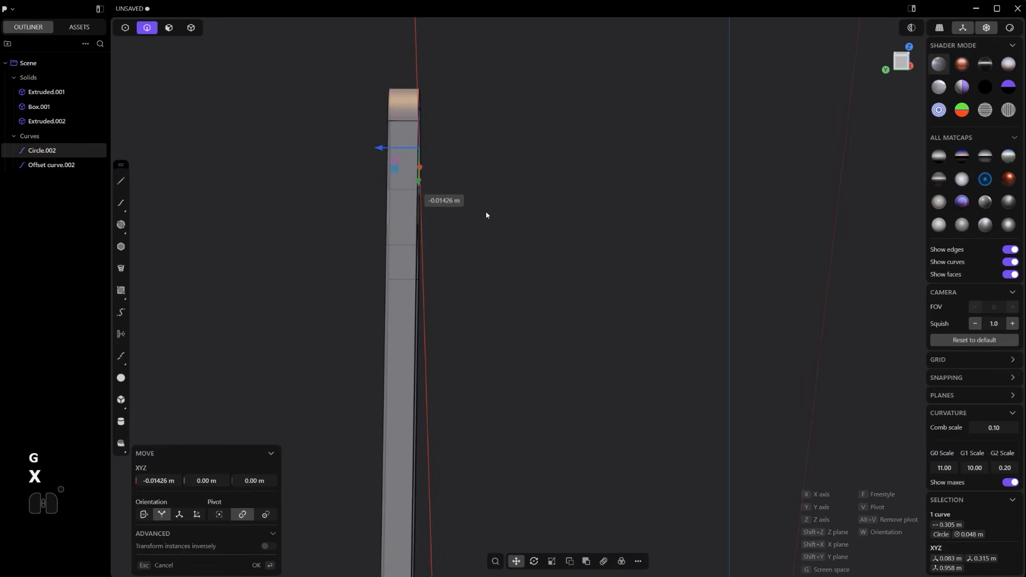
key(z)
click(454, 217)
middle_drag(473, 220, 602, 234)
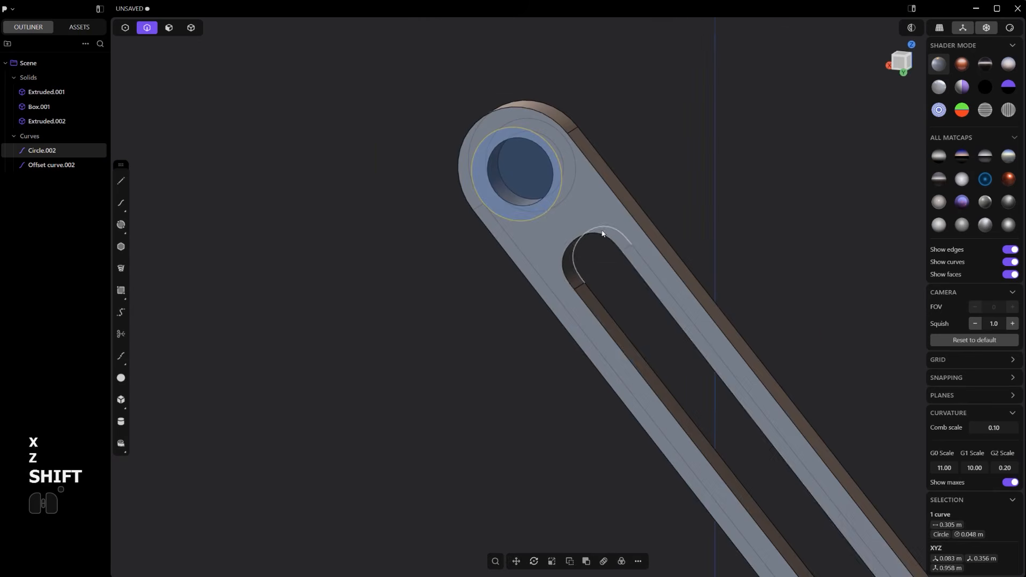
Imprint the larger circle onto the arm's outer face around the upper hole and delete the circle curve.
key(shift+q)
click(618, 327)
click(565, 213)
right_click(562, 210)
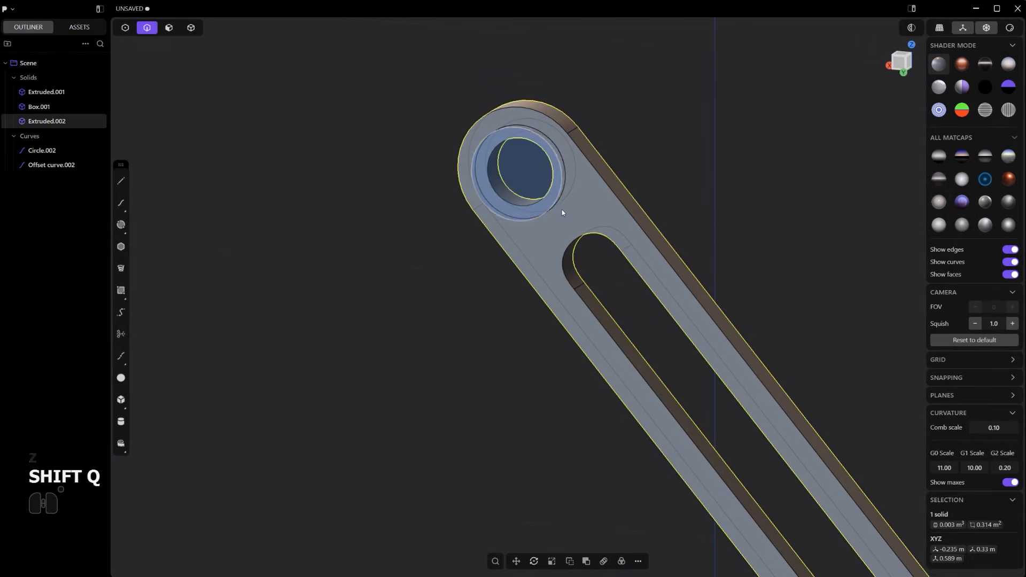
scroll(561, 206, up, 2)
key(2)
key(x)
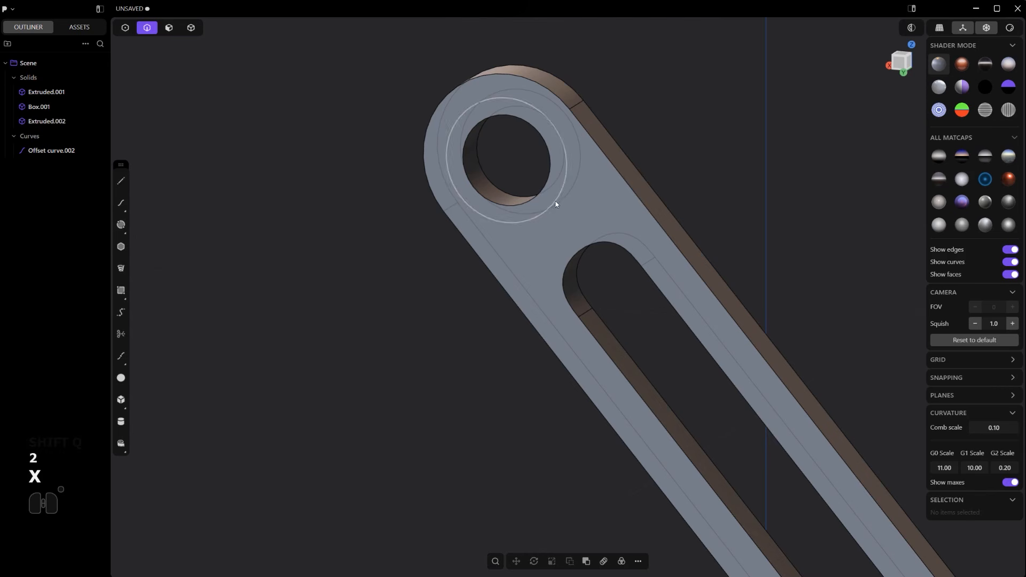
Push the ring face around the arm's upper hole inward to form a shallow counterbore.
key(3)
click(554, 201)
middle_drag(555, 201, 502, 212)
drag(520, 207, 533, 205)
right_click(655, 151)
scroll(660, 160, down, 3)
shift+scroll(575, 252, down, 6)
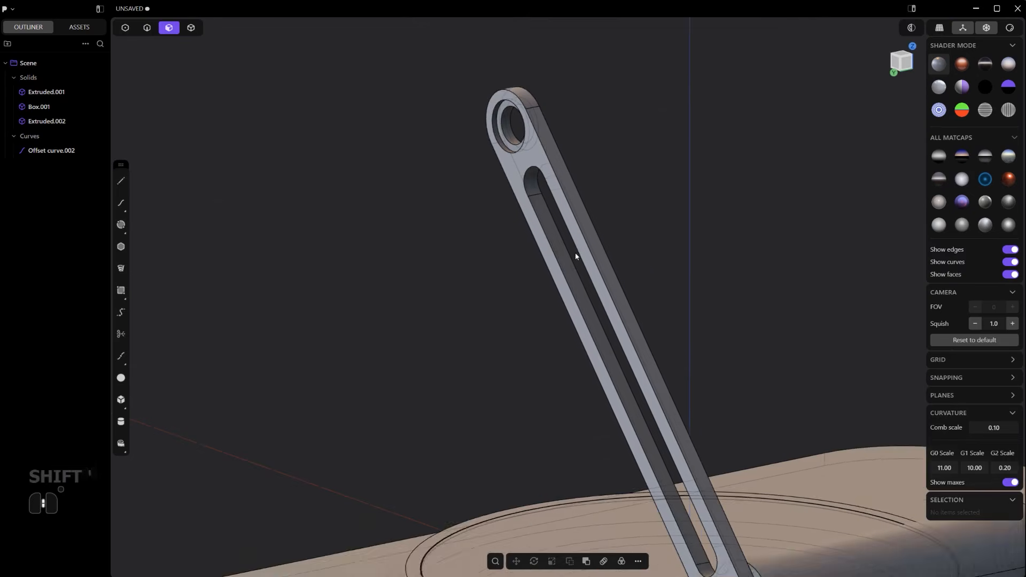
Mirror the finished slotted arm across the Y axis to the opposite end of the hinge barrel.
key(alt+z)
key(4)
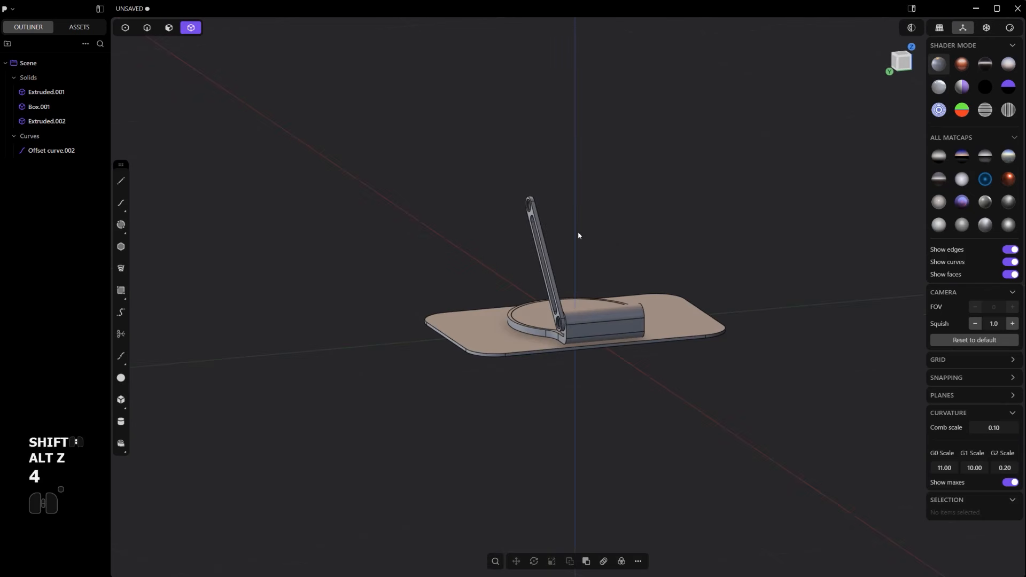
click(544, 254)
scroll(575, 245, up, 4)
key(alt+x)
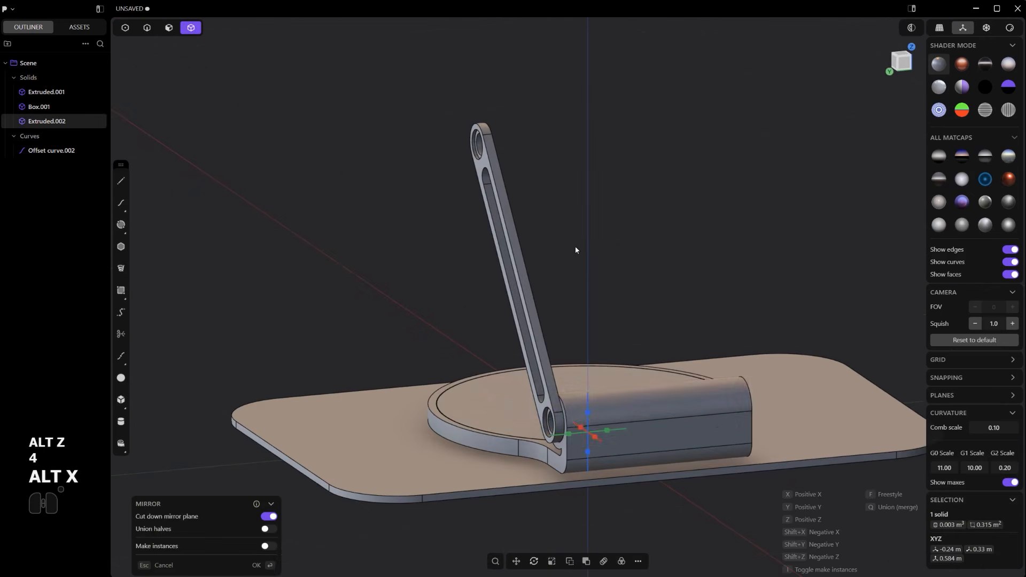
click(568, 435)
right_click(617, 290)
Remove the leftover offset circle curve and the near-side arm at the hinge barrel.
alt+middle_drag(616, 276, 672, 300)
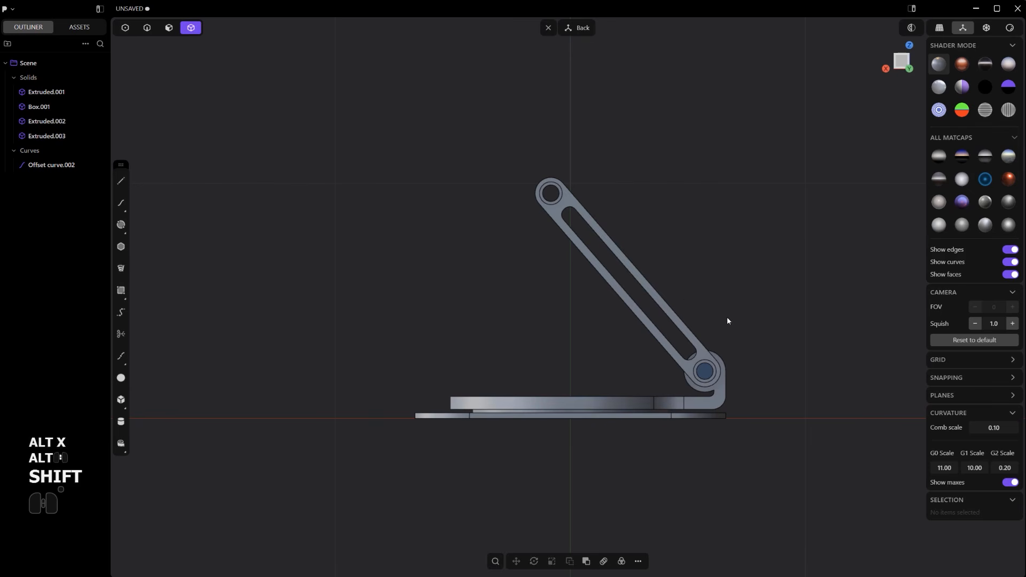
key(2)
click(700, 372)
key(x)
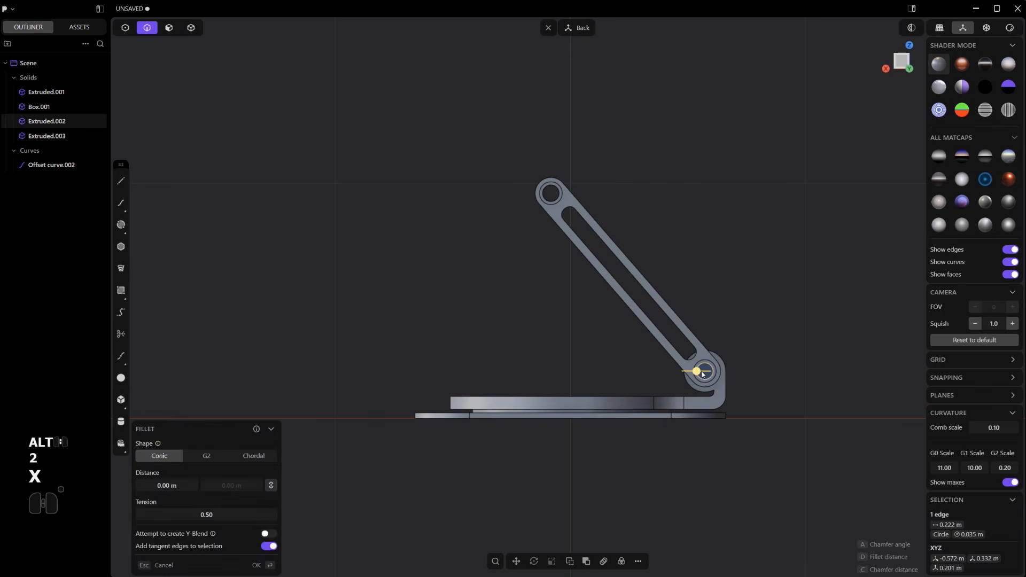
scroll(700, 367, up, 3)
scroll(713, 368, down, 2)
shift+middle_drag(571, 173, 589, 273)
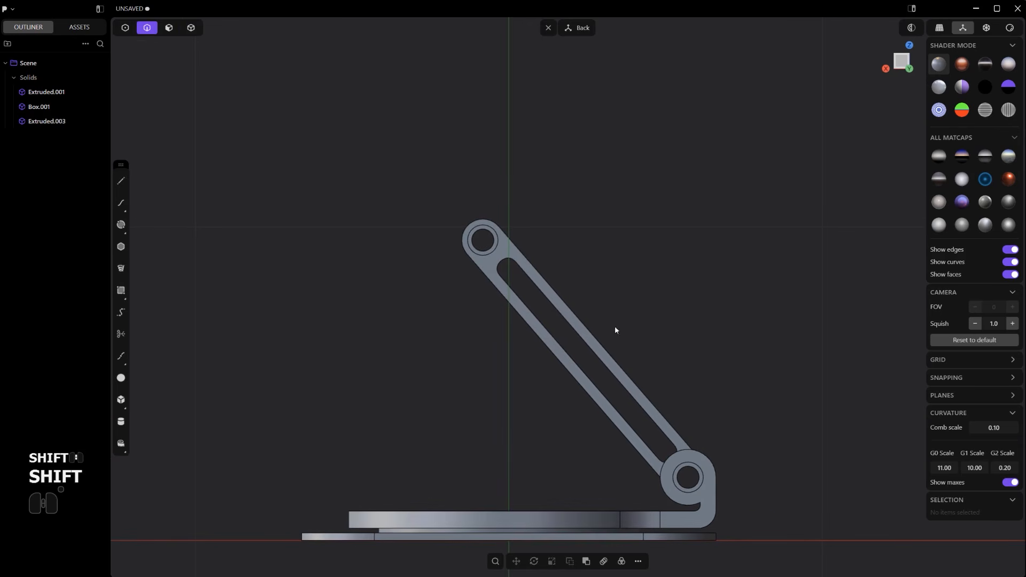
Draw a sloped straight line about 1.36 m long in side view, passing in front of the arm's upper end.
scroll(468, 238, up, 3)
scroll(562, 303, down, 3)
shift+middle_drag(565, 307, 553, 285)
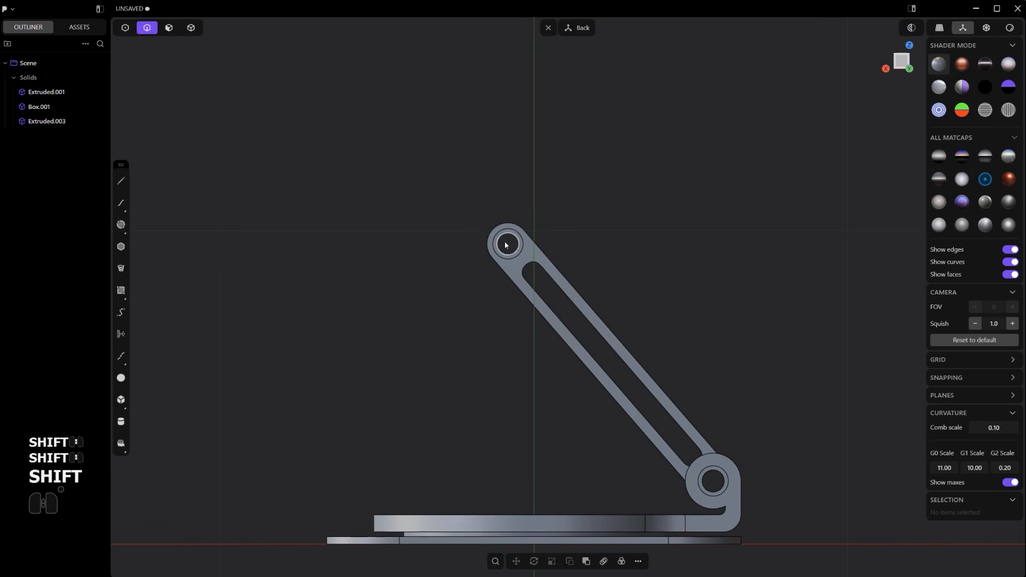
scroll(473, 205, down, 2)
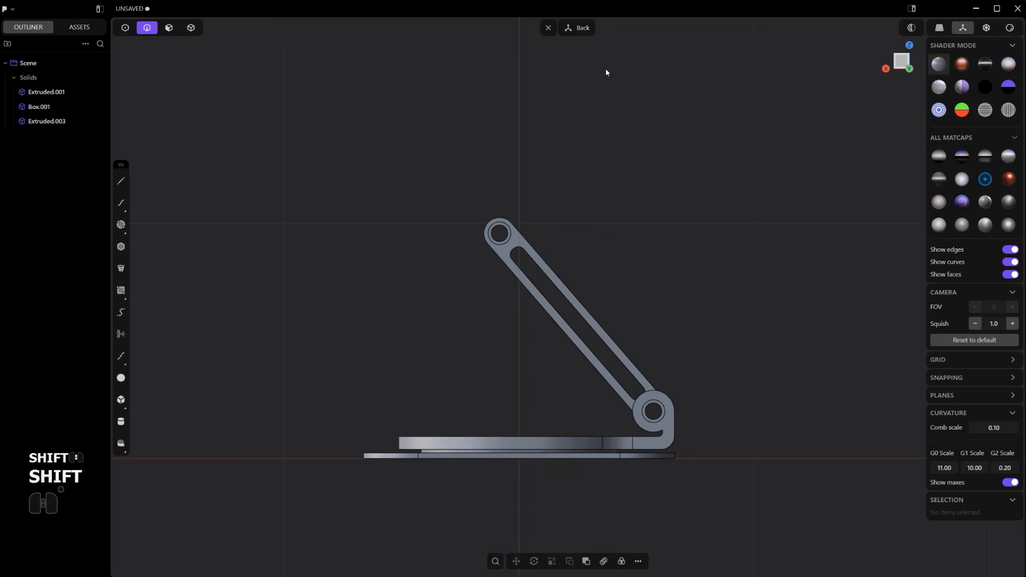
key(shift+a)
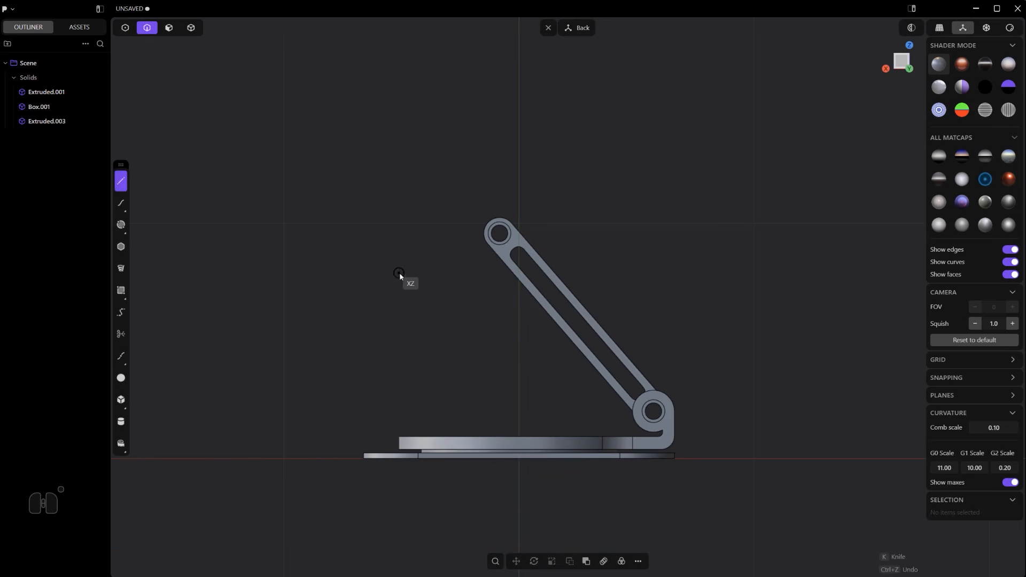
click(391, 318)
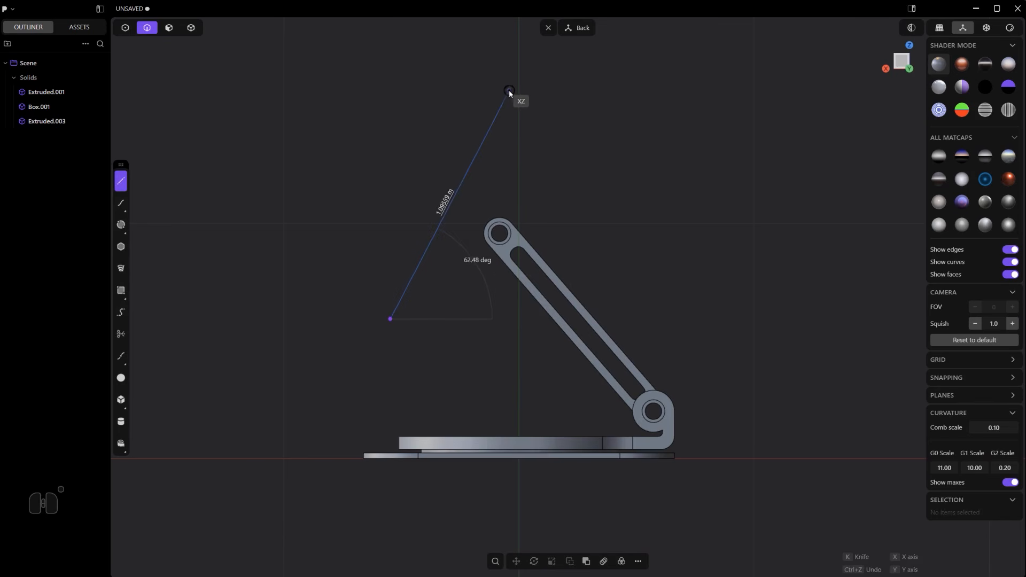
click(540, 35)
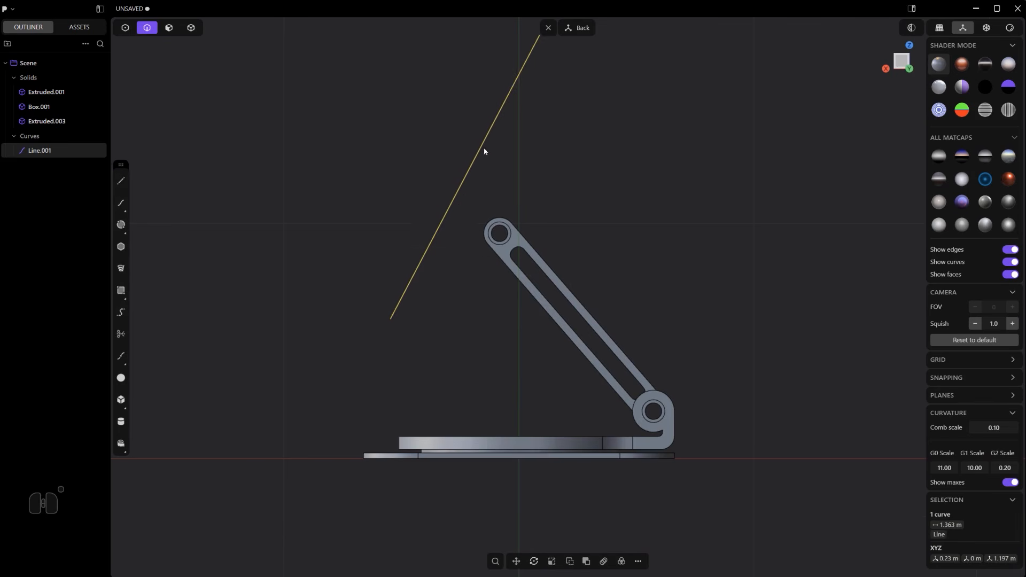
Move the sloped line about 0.11 m closer to the arm and scale it down to about 1.16 m long.
shift+middle_drag(463, 247, 450, 305)
key(g)
click(475, 304)
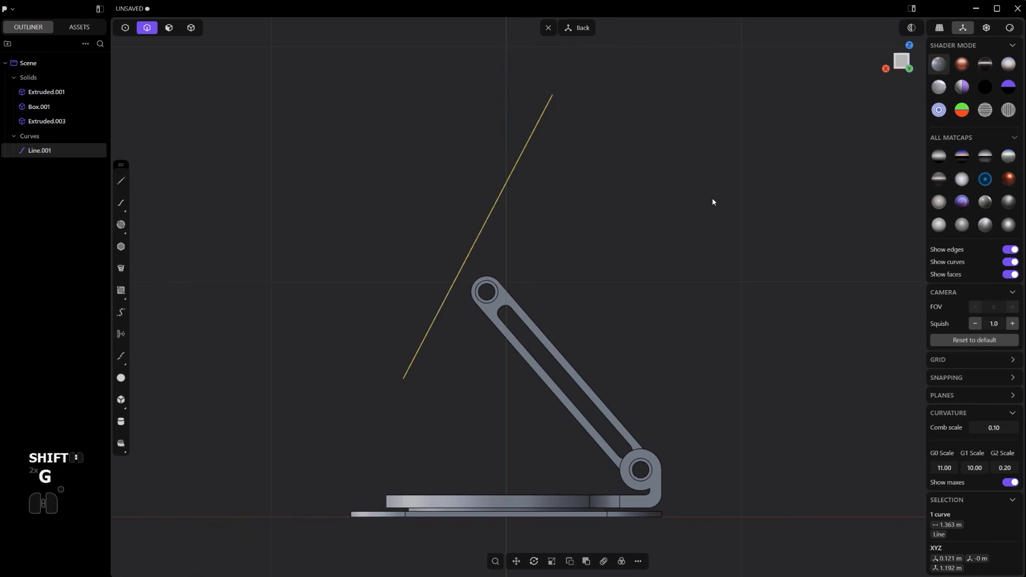
key(s)
key(s)
click(666, 218)
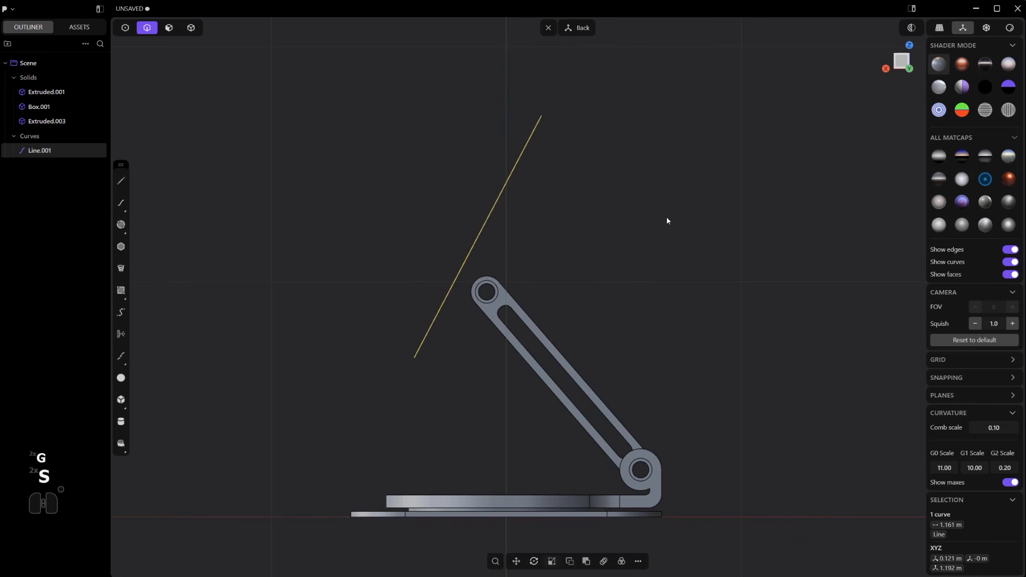
Lower the sloped line about 0.06 m and shift it about 0.04 m toward the arm's upper end.
key(g)
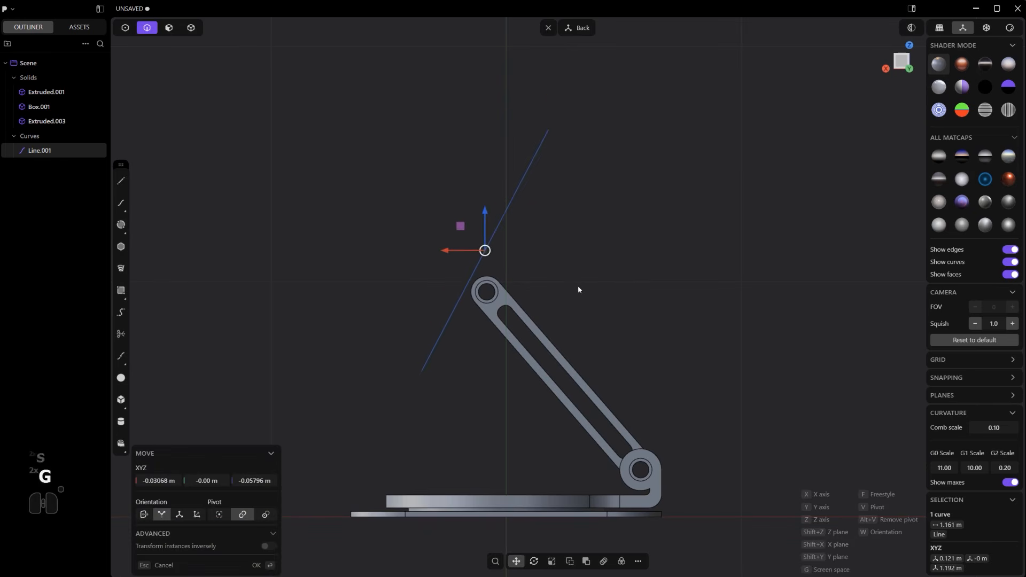
key(g)
click(579, 290)
middle_drag(568, 290, 591, 347)
scroll(638, 310, down, 3)
click(739, 243)
Mirror the remaining arm across the Y axis so both ends of the hinge barrel carry an arm.
scroll(648, 316, up, 3)
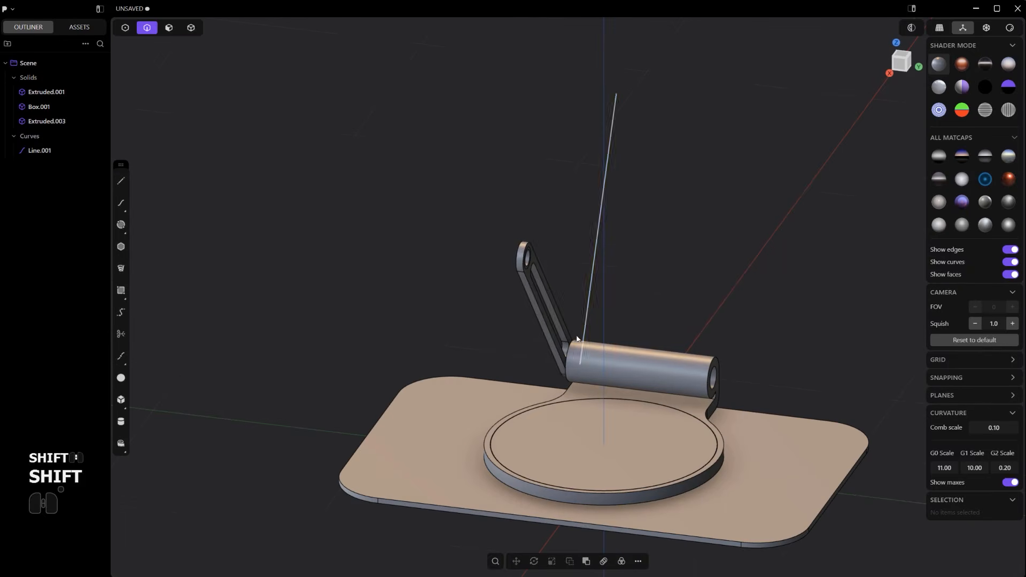
key(4)
click(540, 309)
key(alt+x)
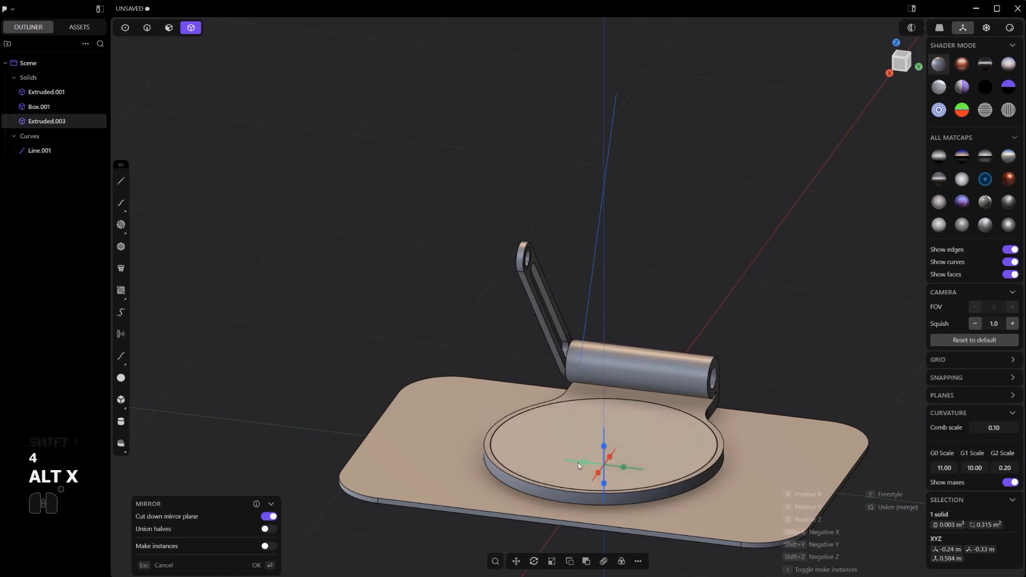
right_click(751, 232)
Move the sloped line about 0.5 m along the Y axis, out beyond one of the arms.
key(2)
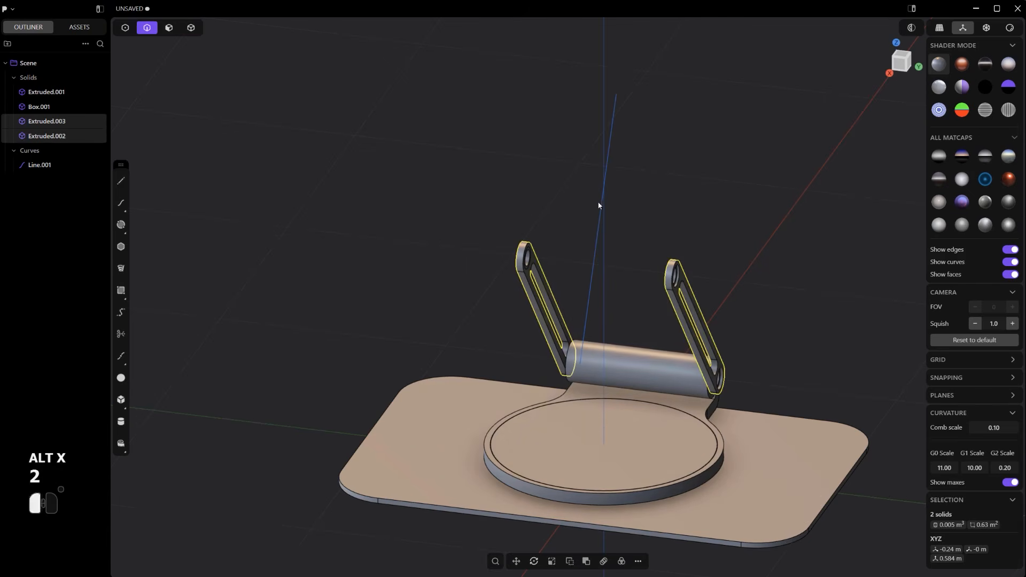
click(599, 206)
scroll(606, 203, down, 3)
alt+middle_drag(625, 247, 566, 249)
scroll(591, 256, up, 3)
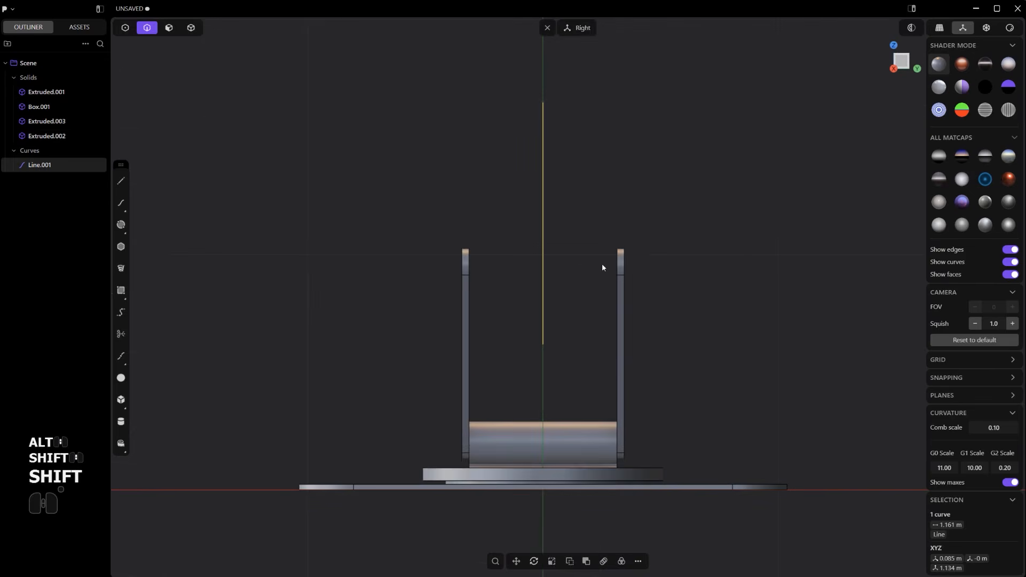
key(g)
drag(580, 224, 691, 235)
right_click(690, 231)
scroll(694, 272, down, 2)
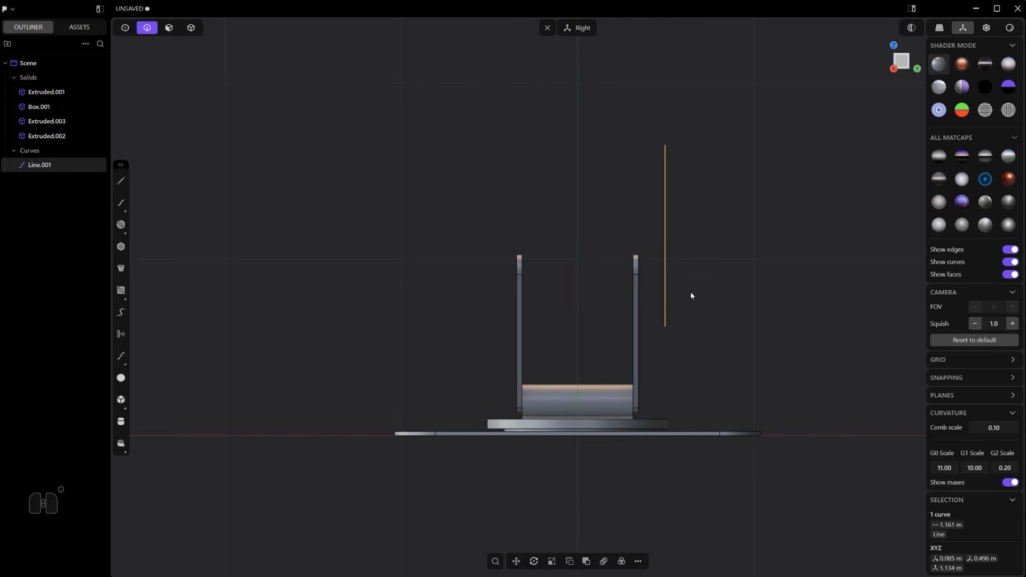
Mirror the sloped line to the opposite side and loft a sheet between the two lines.
key(alt+x)
right_click(547, 254)
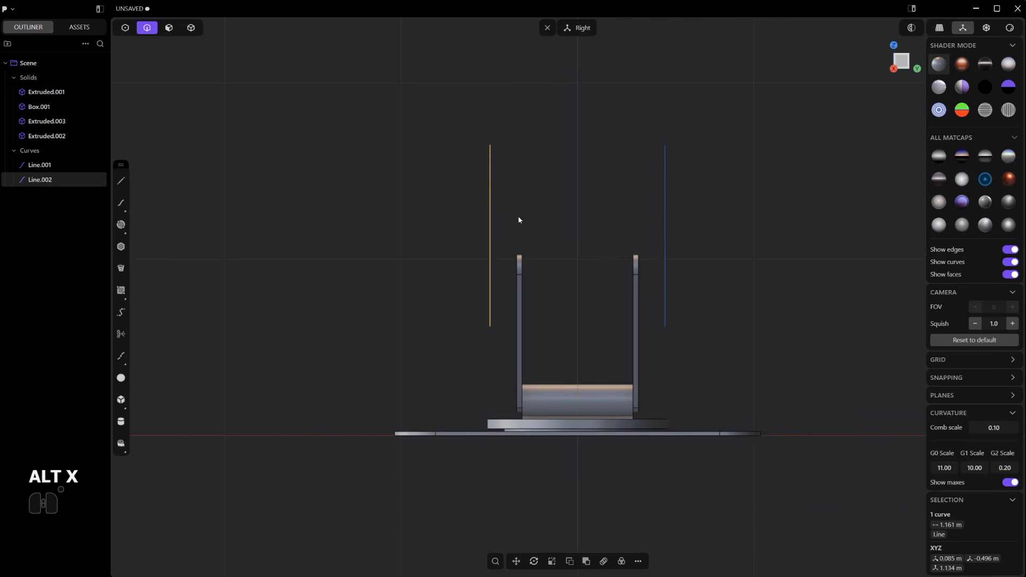
shift+click(666, 200)
key(l)
middle_drag(671, 202, 512, 210)
scroll(652, 201, up, 2)
right_click(548, 213)
Draw a line about 0.12 m long from the lofted sheet's lower end, roughly perpendicular to it and away from the arms.
scroll(559, 218, up, 2)
alt+middle_drag(553, 245, 512, 314)
scroll(534, 344, up, 2)
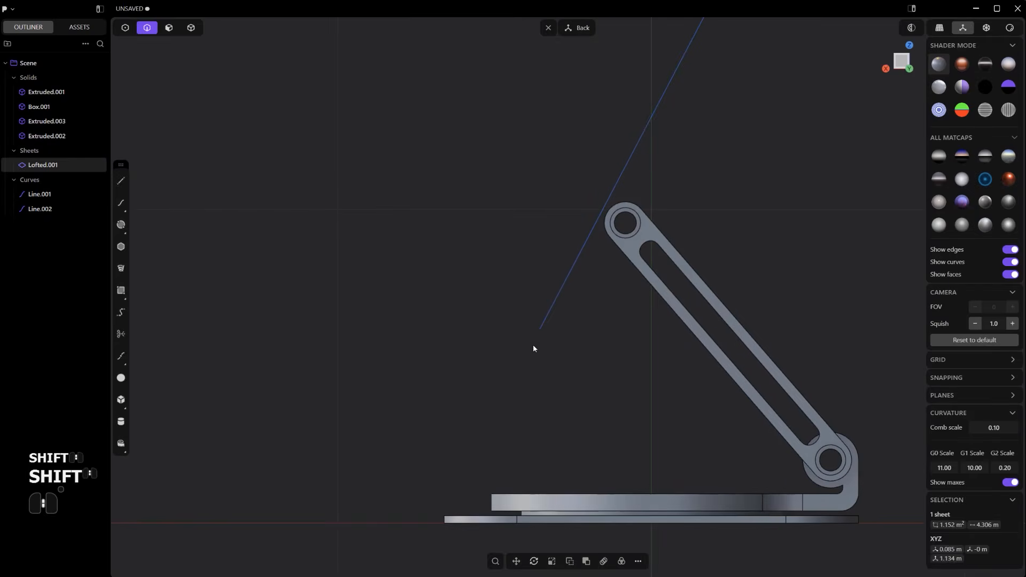
scroll(534, 340, up, 2)
key(shift+a)
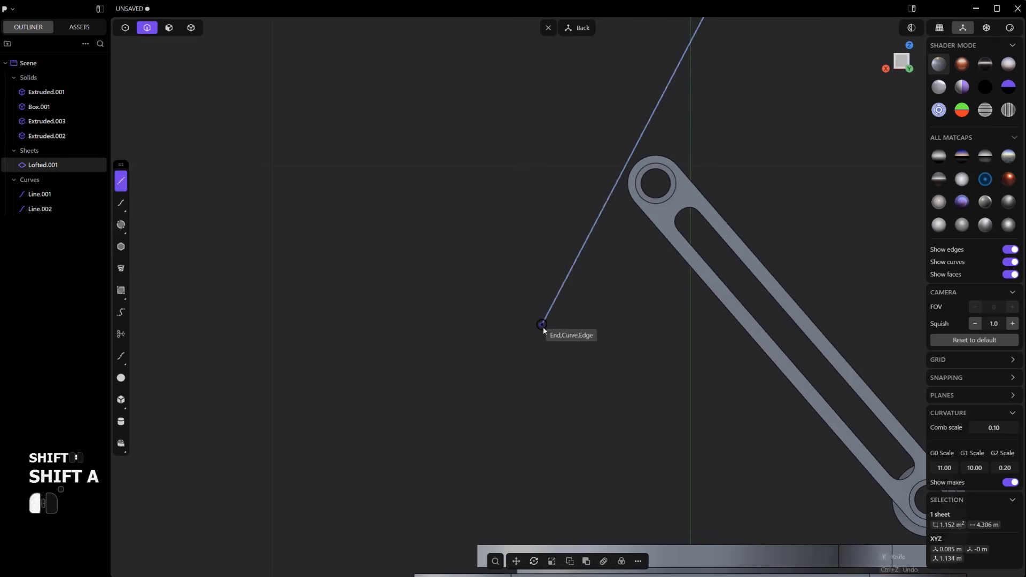
click(543, 325)
click(495, 303)
scroll(496, 306, down, 3)
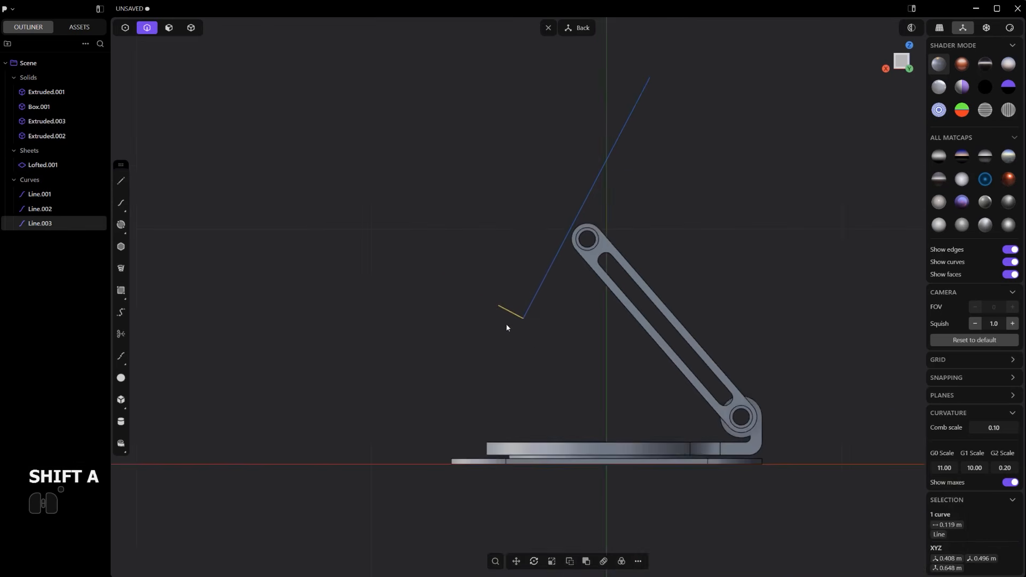
Extrude the short line about 1.1 m across the lofted sheet's lower edge to form a ledge sheet.
middle_drag(506, 322, 640, 347)
shift+middle_drag(640, 348, 678, 351)
key(e)
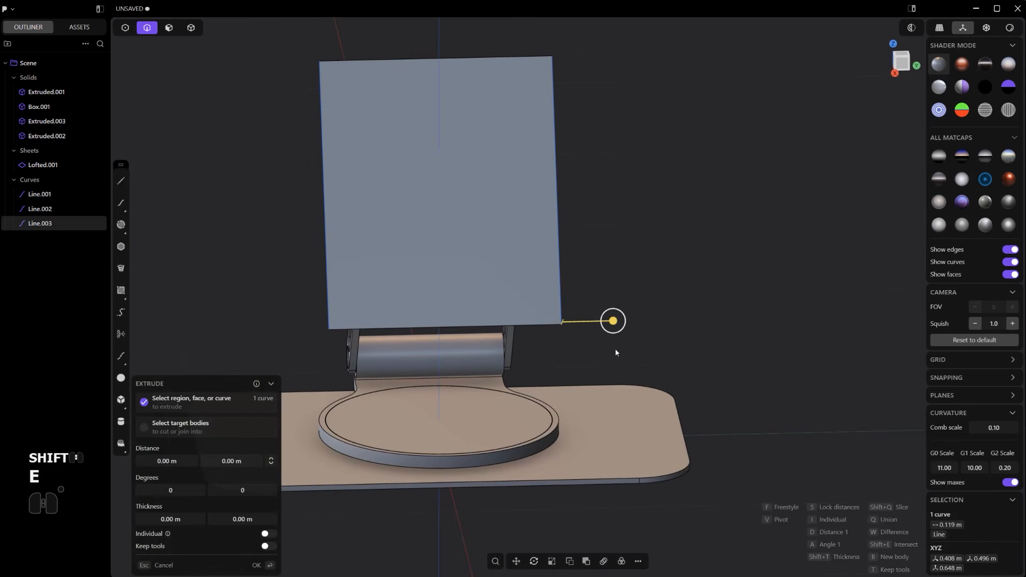
drag(613, 321, 306, 326)
click(764, 223)
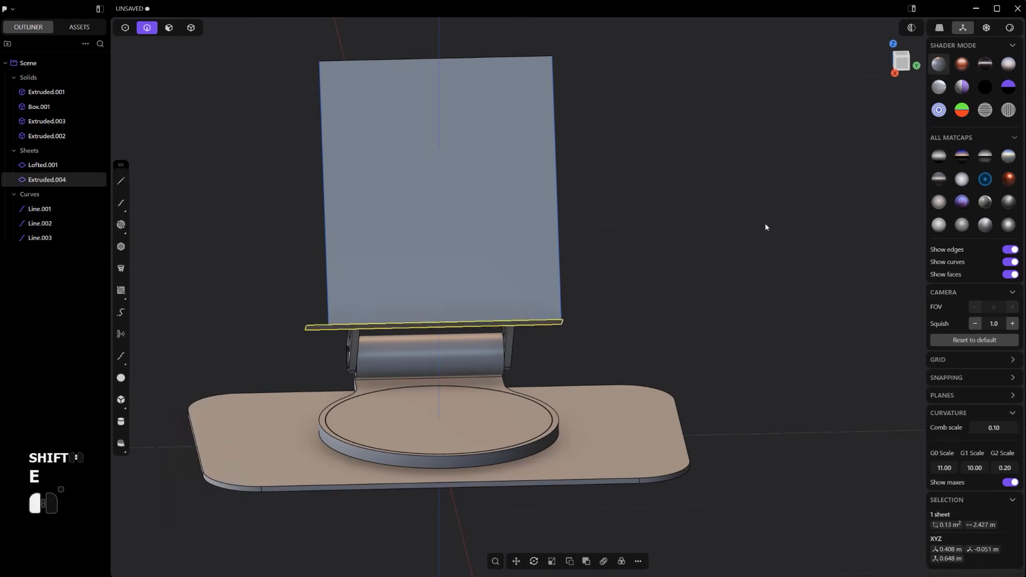
scroll(681, 282, up, 2)
middle_drag(637, 304, 484, 361)
middle_drag(484, 361, 406, 348)
shift+middle_drag(406, 347, 536, 459)
scroll(611, 406, down, 2)
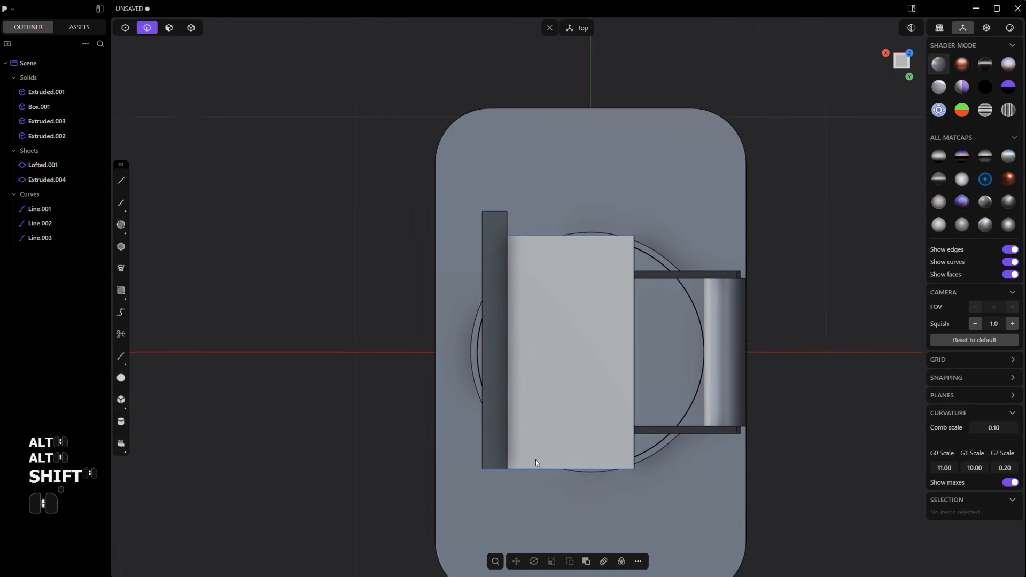
Join the sloped panel sheet and the ledge sheet into one sheet.
key(4)
click(529, 353)
shift+click(501, 328)
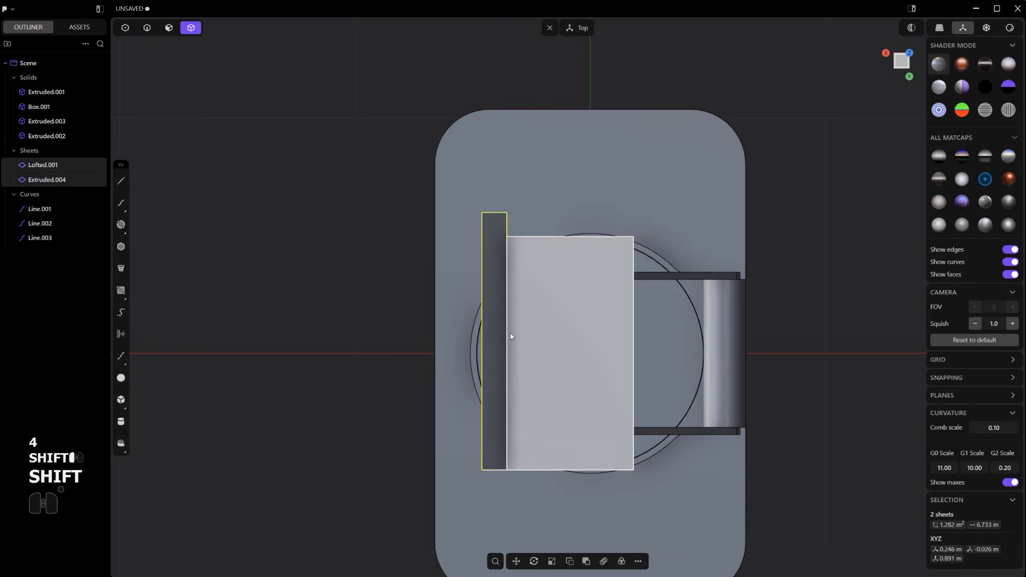
key(j)
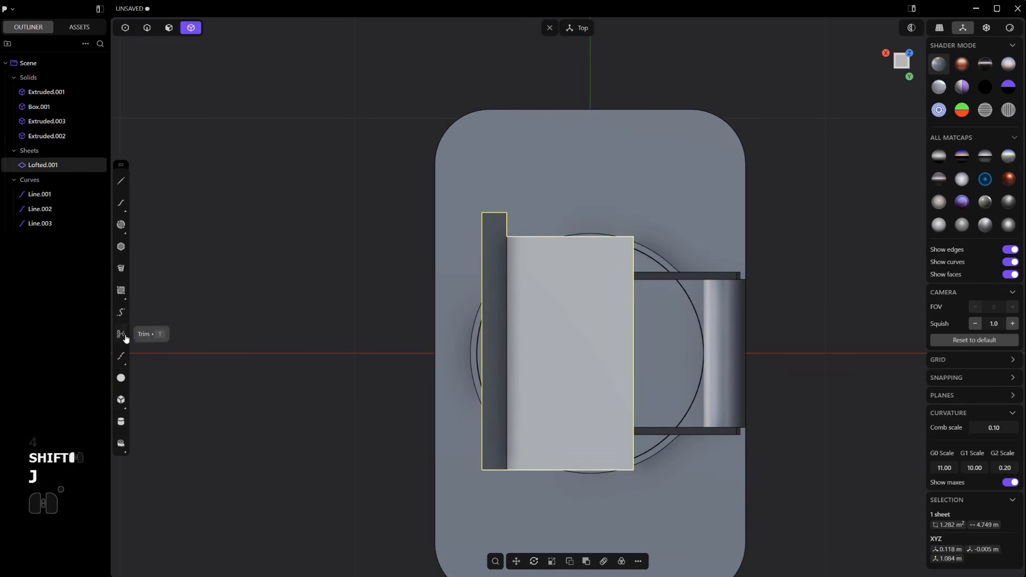
Draw a rectangle overlapping the middle of the ledge and lower panel, and cut the joined sheet with it.
click(121, 290)
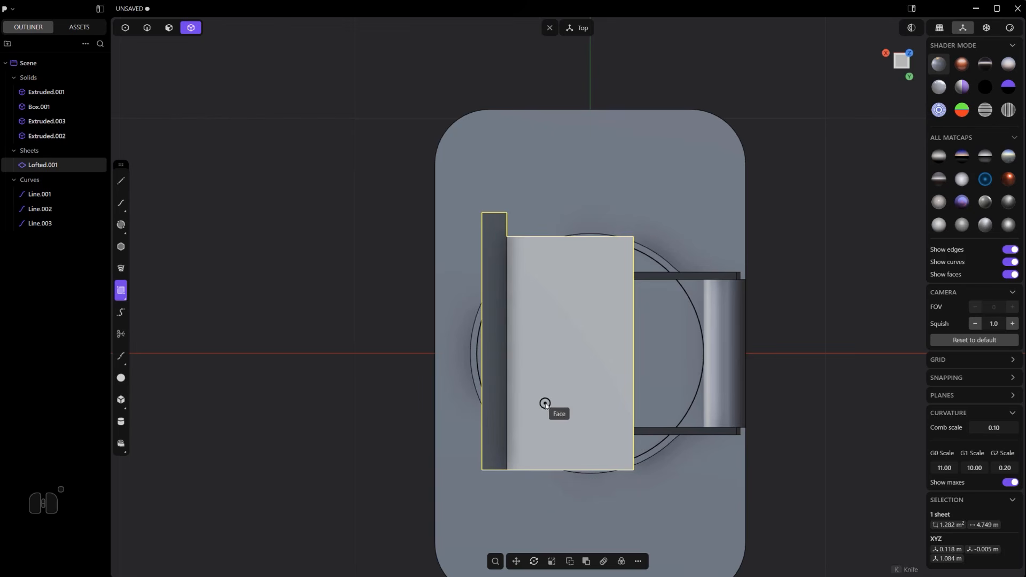
click(545, 400)
click(425, 286)
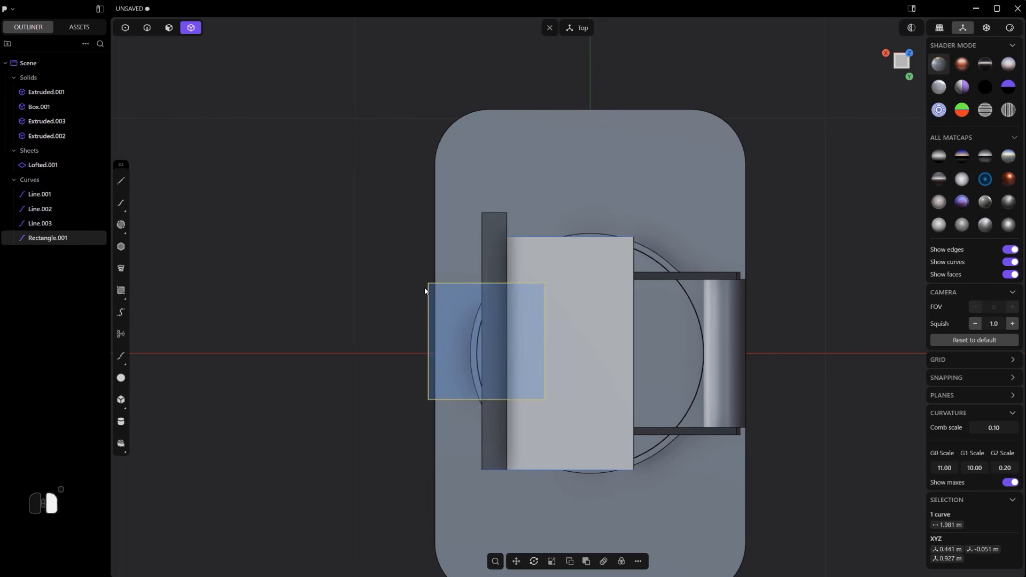
key(c)
click(578, 361)
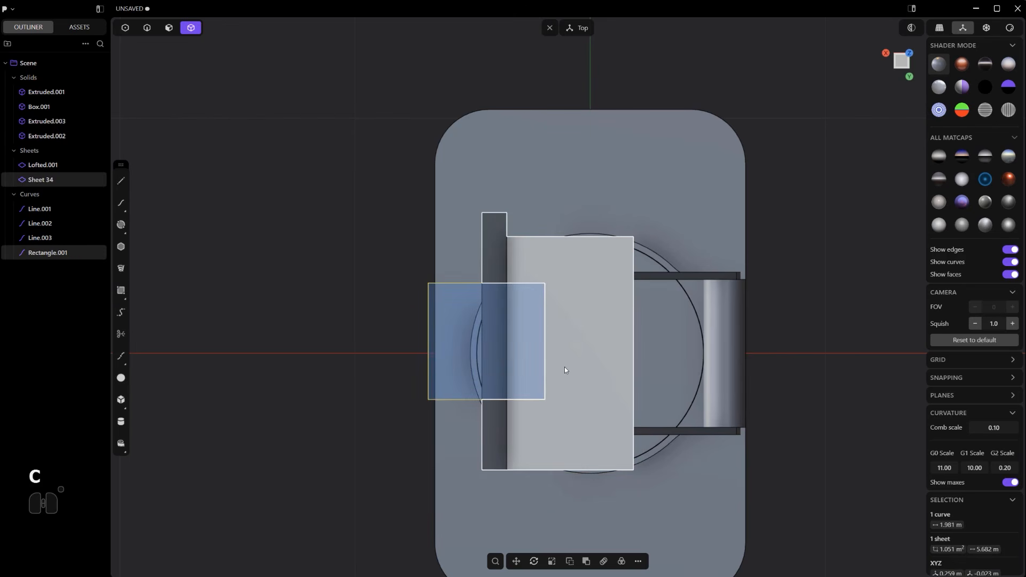
Delete the cut-out middle piece of the sheet and the cutting rectangle.
key(4)
key(x)
key(2)
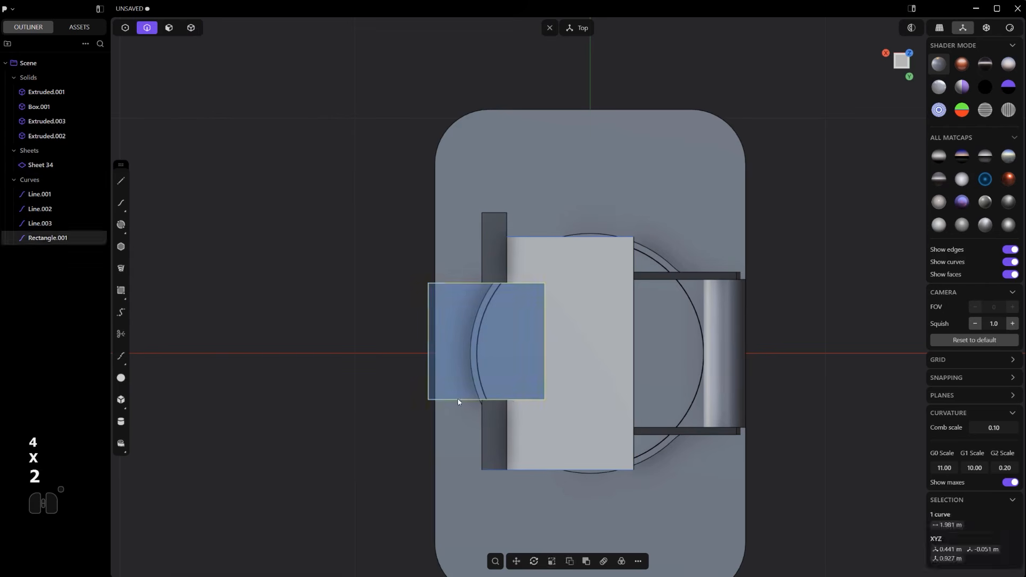
key(x)
Mirror the notched sheet along Y about its centre plane, keeping the half with the wider tab and uniting both halves.
key(4)
click(593, 388)
key(alt+x)
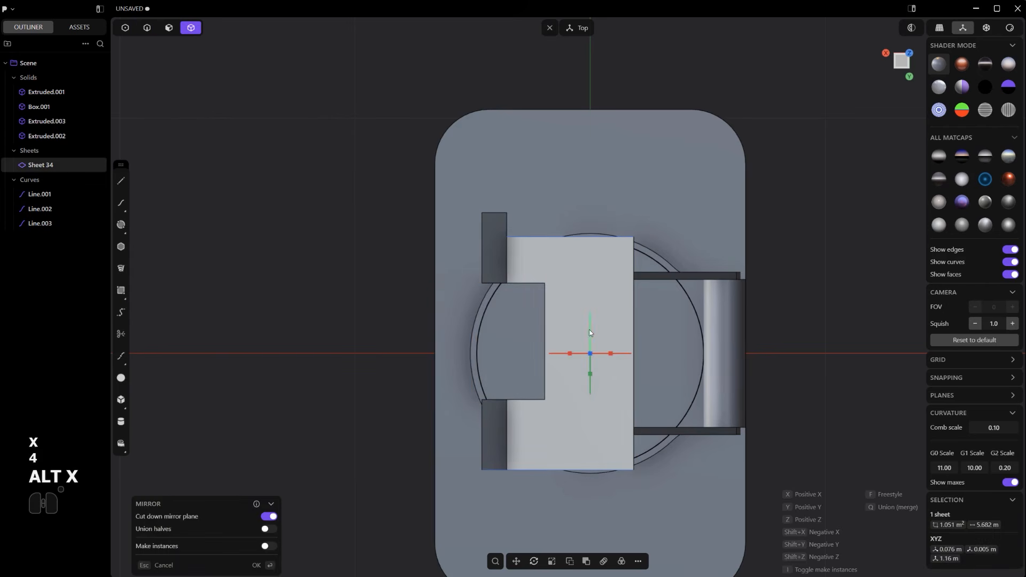
key(ctrl+z)
key(alt+x)
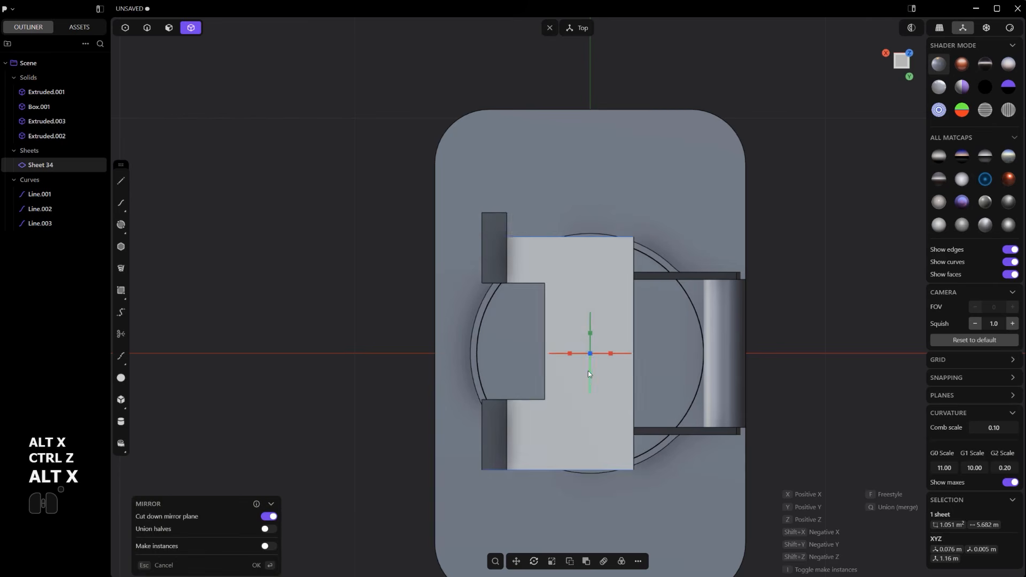
key(q)
Fillet the two bend edges where the ledge tabs meet the sloped panel.
alt+middle_drag(595, 384, 470, 337)
key(2)
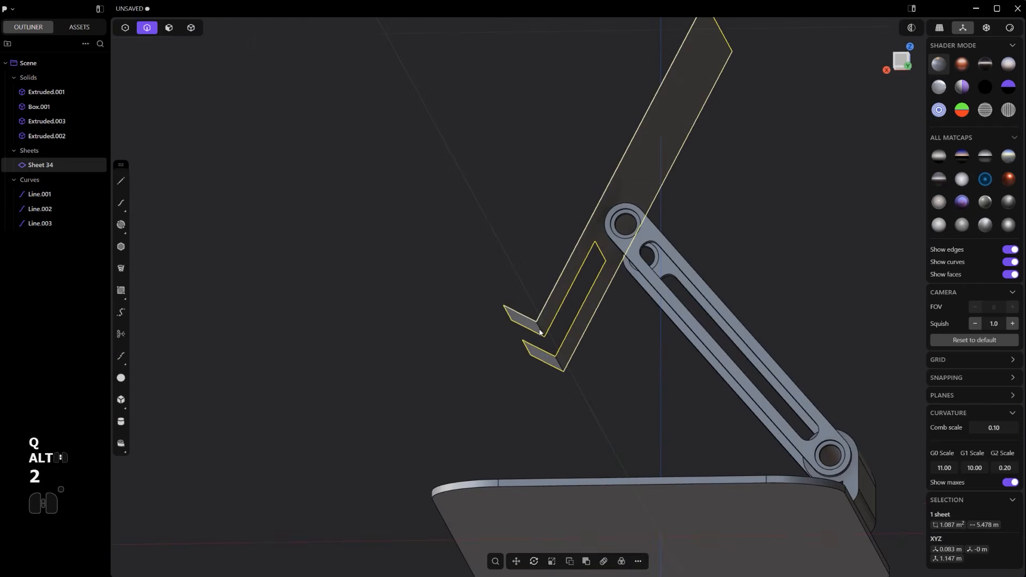
click(541, 331)
scroll(542, 335, up, 2)
click(539, 327)
key(f)
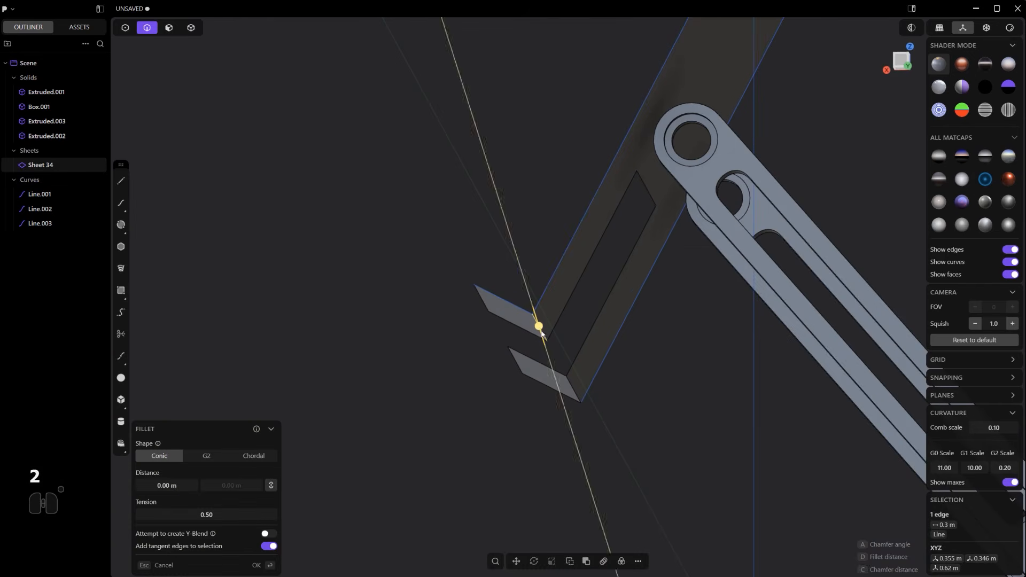
shift+click(577, 393)
drag(577, 395, 616, 404)
right_click(616, 404)
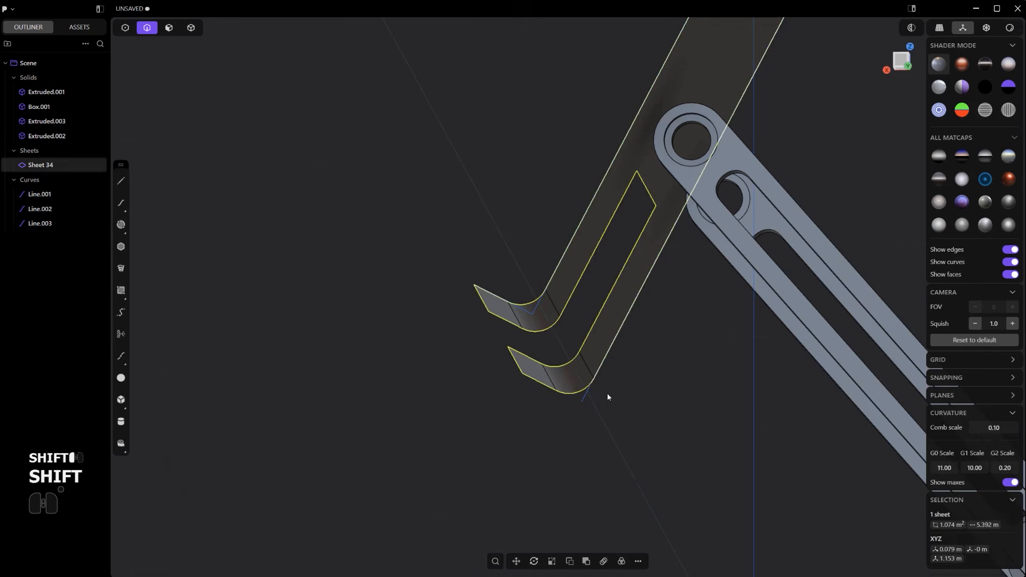
Draw a vertical line about 0.04 m long upward from the outer end of the ledge tab.
alt+middle_drag(607, 392, 553, 353)
key(shift+a)
click(494, 321)
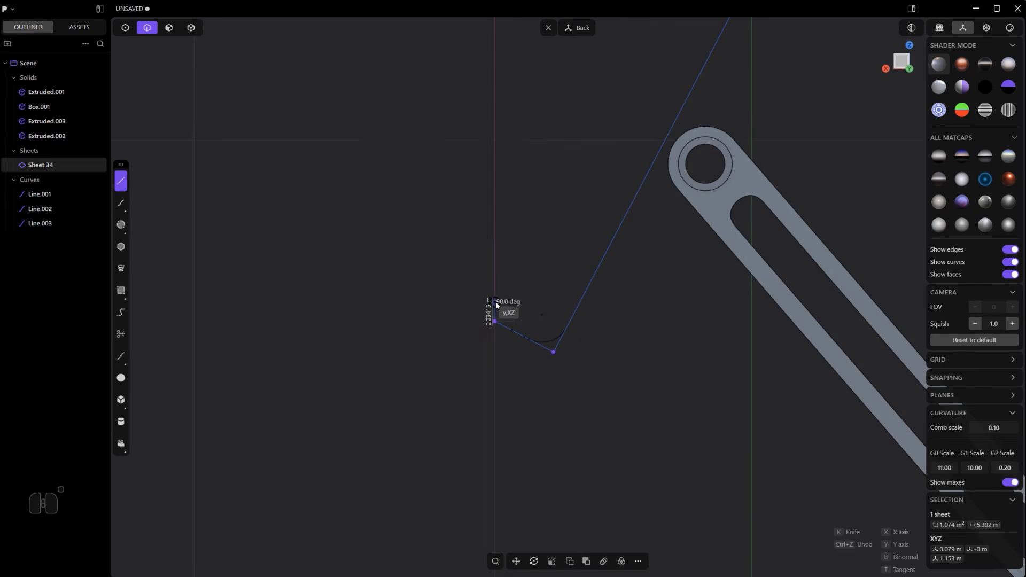
click(495, 300)
right_click(495, 301)
Duplicate the short vertical line and move the copy about -0.3 m along Y to the tab's other outer corner.
middle_drag(496, 303, 531, 332)
scroll(589, 359, up, 5)
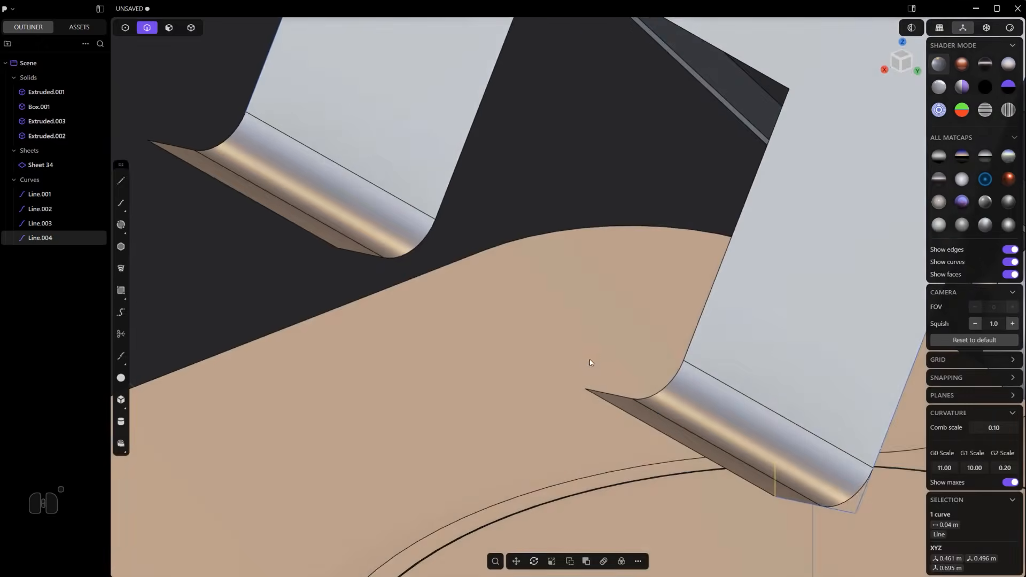
shift+middle_drag(588, 359, 631, 385)
middle_drag(628, 382, 650, 363)
key(shift+d)
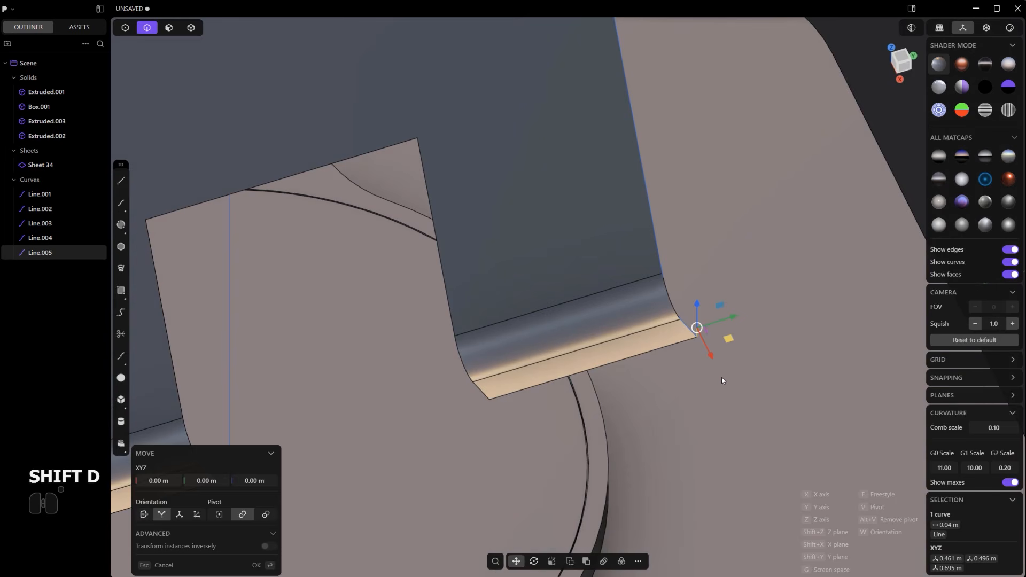
key(y)
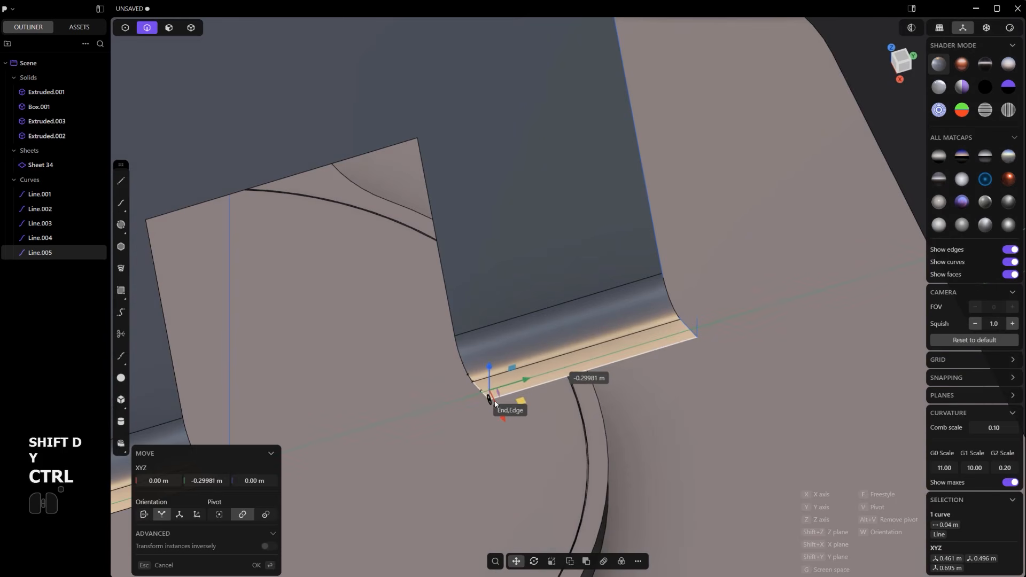
ctrl+click(534, 398)
Loft a lip sheet between the two short vertical lines at the tab's outer edge.
shift+click(701, 325)
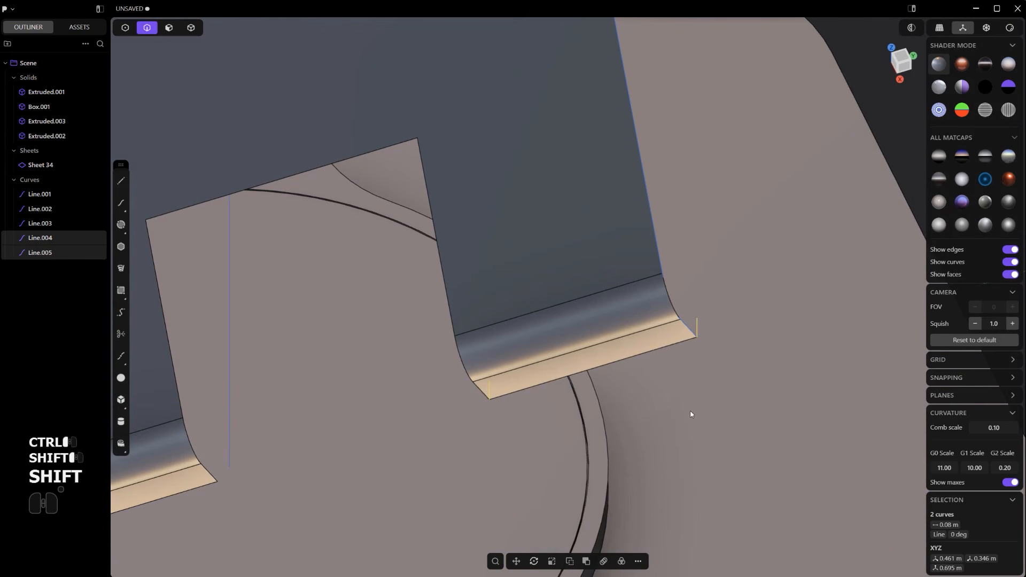
key(l)
middle_drag(631, 407, 530, 328)
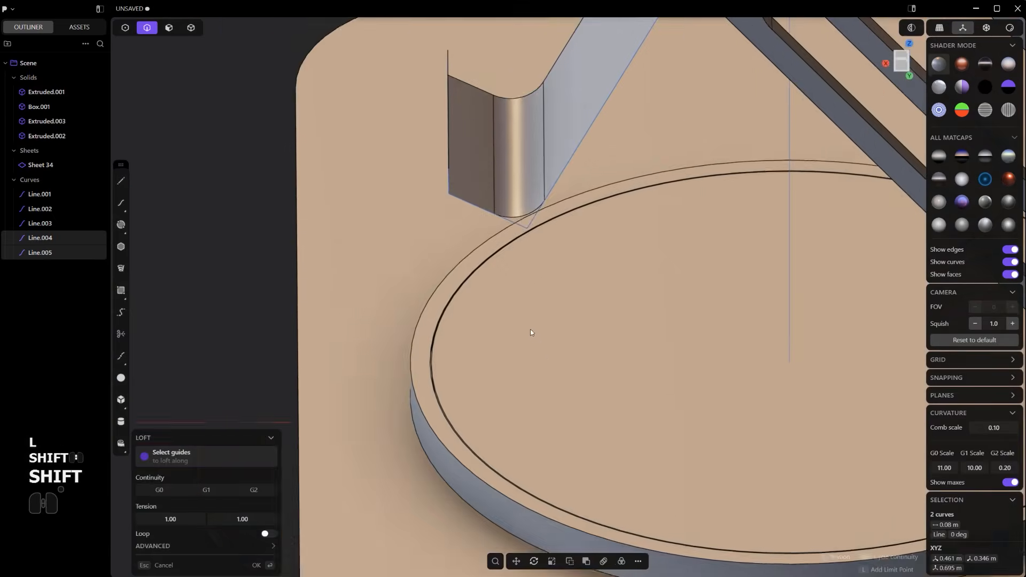
scroll(530, 329, up, 2)
right_click(504, 261)
Join the lip sheet to the panel sheet and fillet the edge between the lip and the ledge tab.
shift+middle_drag(505, 261, 470, 374)
middle_drag(470, 374, 439, 272)
key(4)
scroll(419, 268, down, 4)
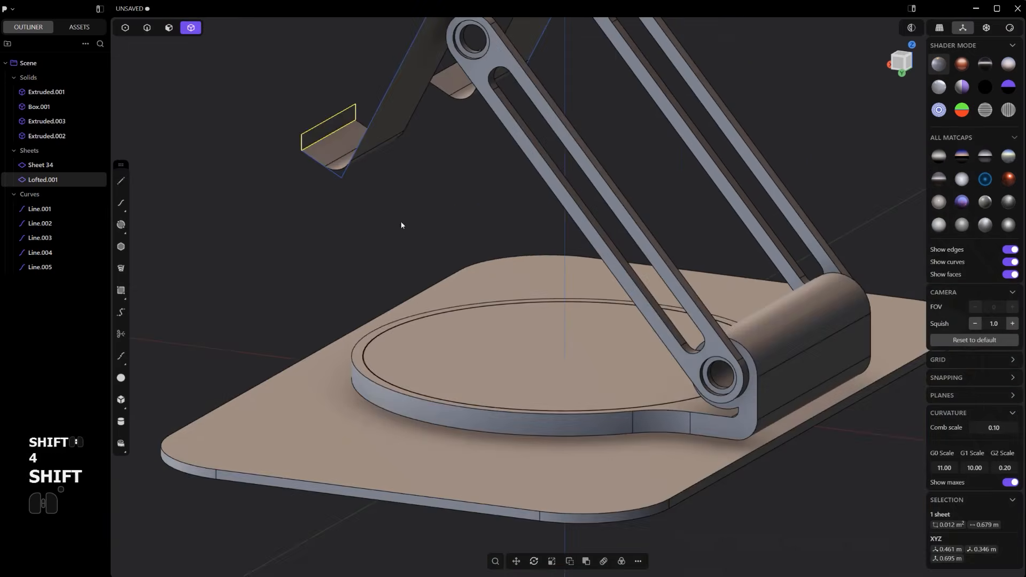
scroll(342, 128, up, 3)
shift+middle_drag(342, 128, 407, 178)
shift+click(410, 199)
scroll(412, 201, up, 2)
key(j)
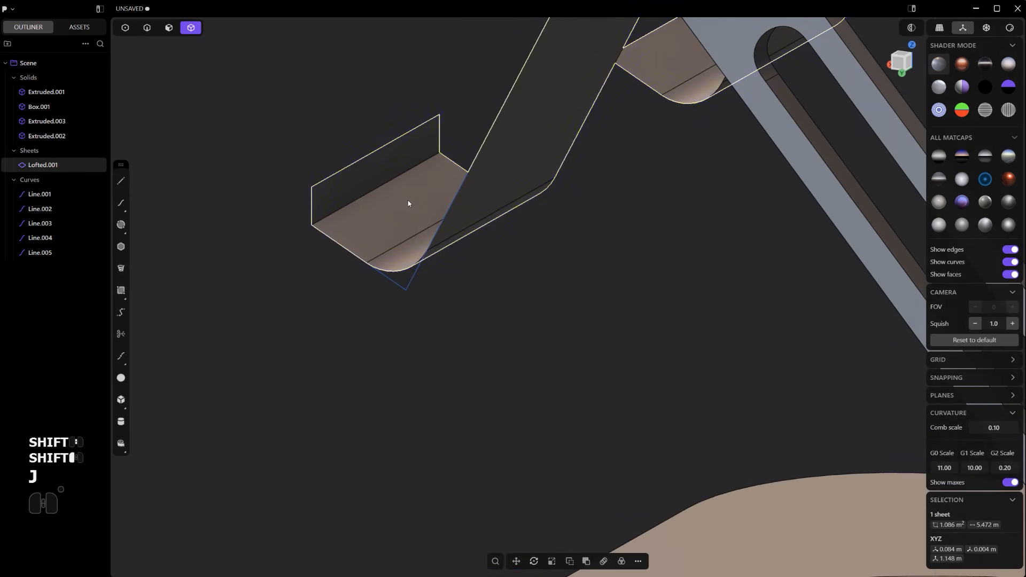
key(2)
drag(390, 191, 421, 196)
Delete the two leftover construction lines at the panel's lower bend.
click(404, 293)
key(x)
click(407, 291)
key(x)
scroll(410, 297, down, 4)
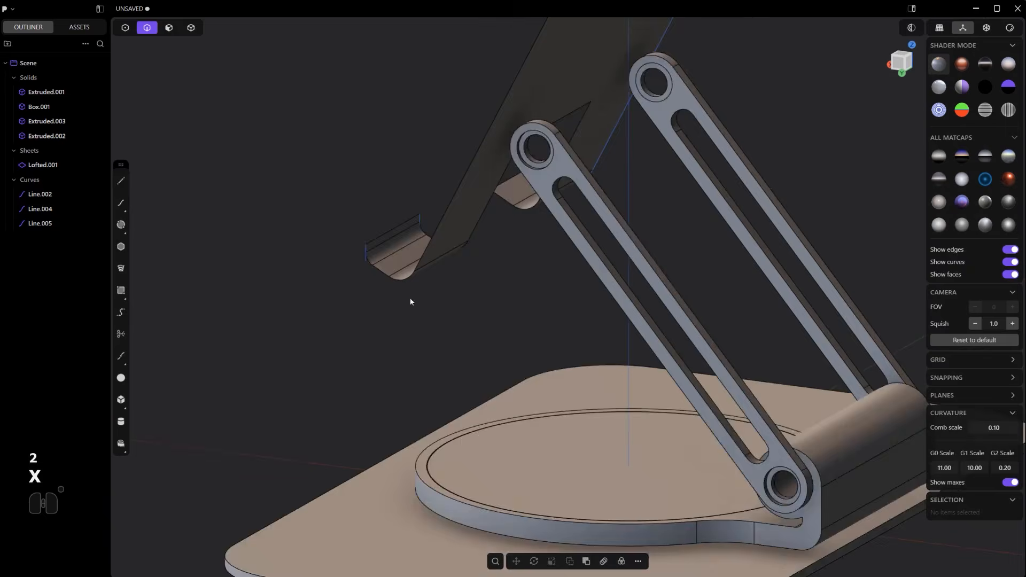
Mirror the panel sheet along Y about its centre plane with the halves united, so both ledge tabs have a lip.
middle_drag(409, 297, 618, 367)
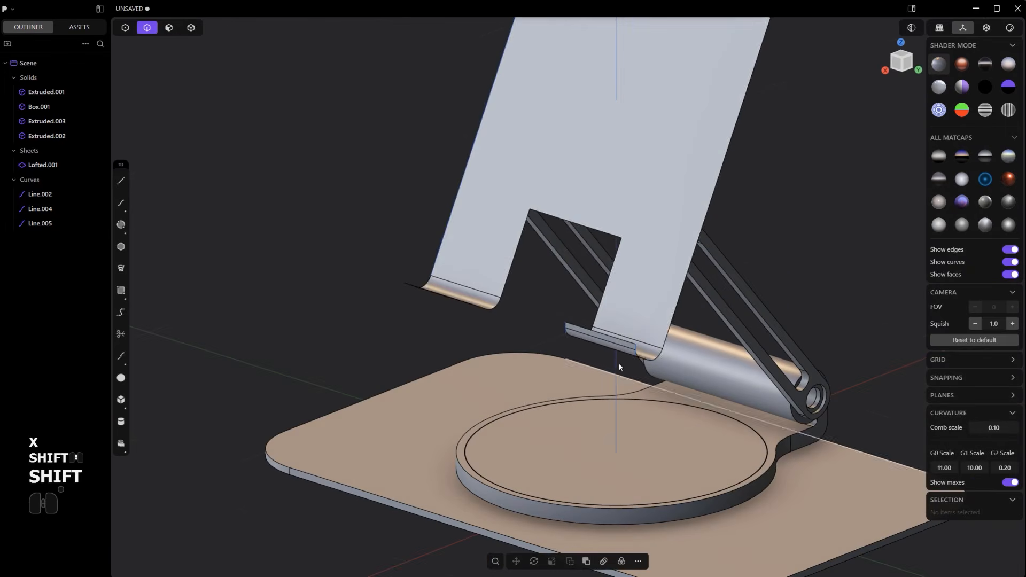
key(5)
key(4)
click(619, 283)
middle_drag(619, 283, 649, 293)
key(alt+x)
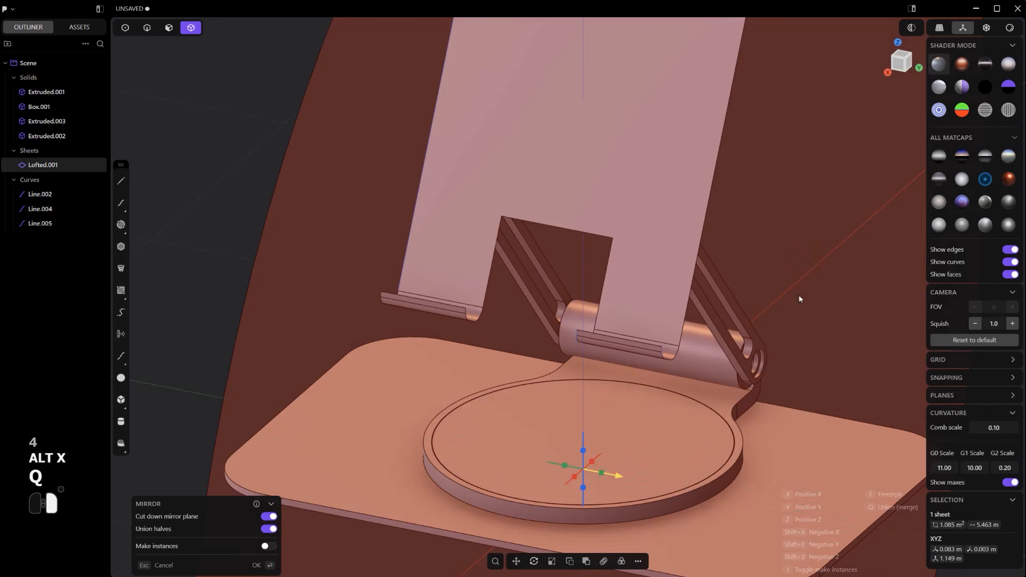
right_click(800, 299)
middle_drag(790, 298, 540, 262)
shift+middle_drag(539, 262, 459, 296)
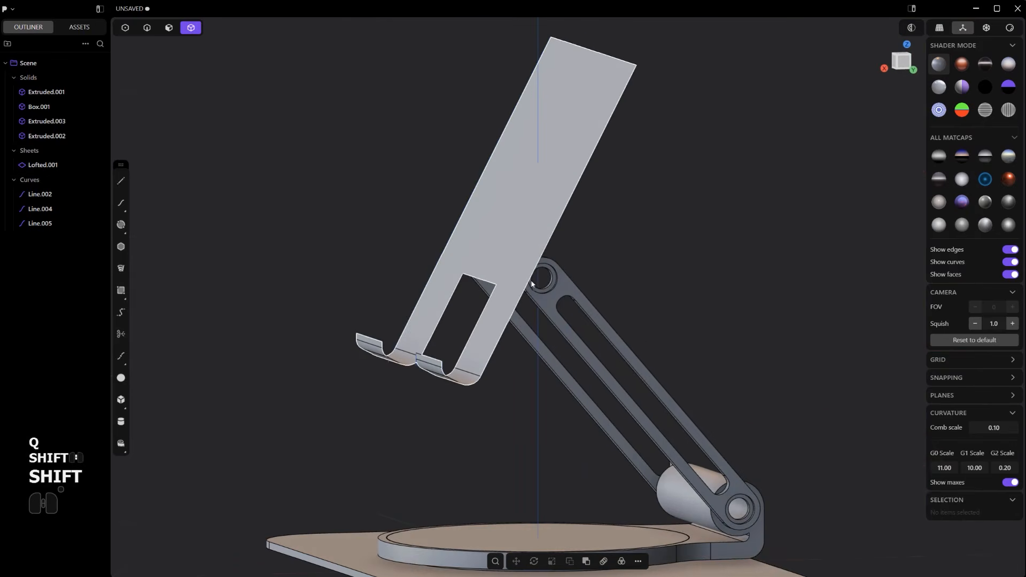
Thicken the bent holder sheet with its two front hooks into a thin solid plate.
click(511, 208)
key(shift+f)
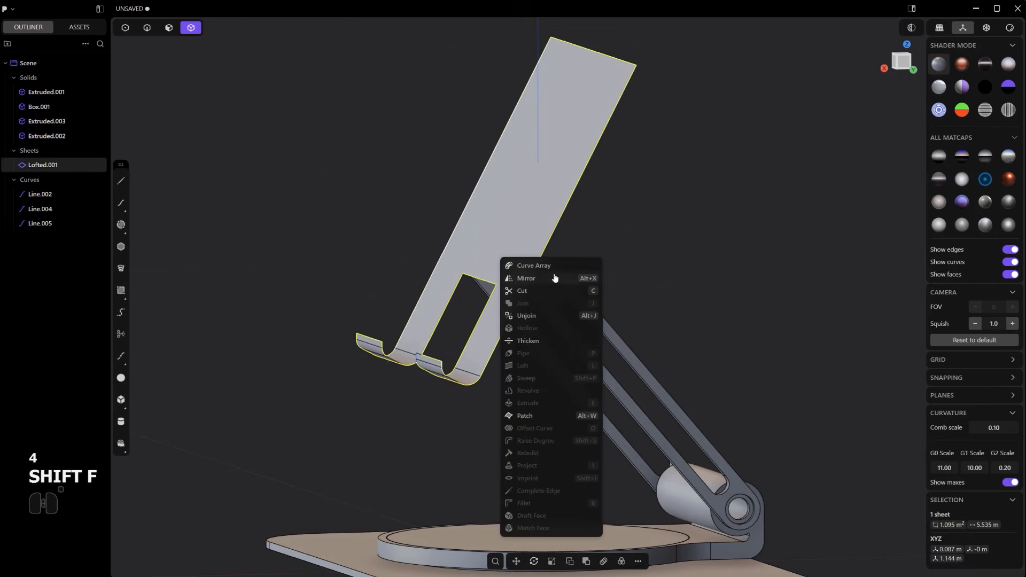
click(536, 342)
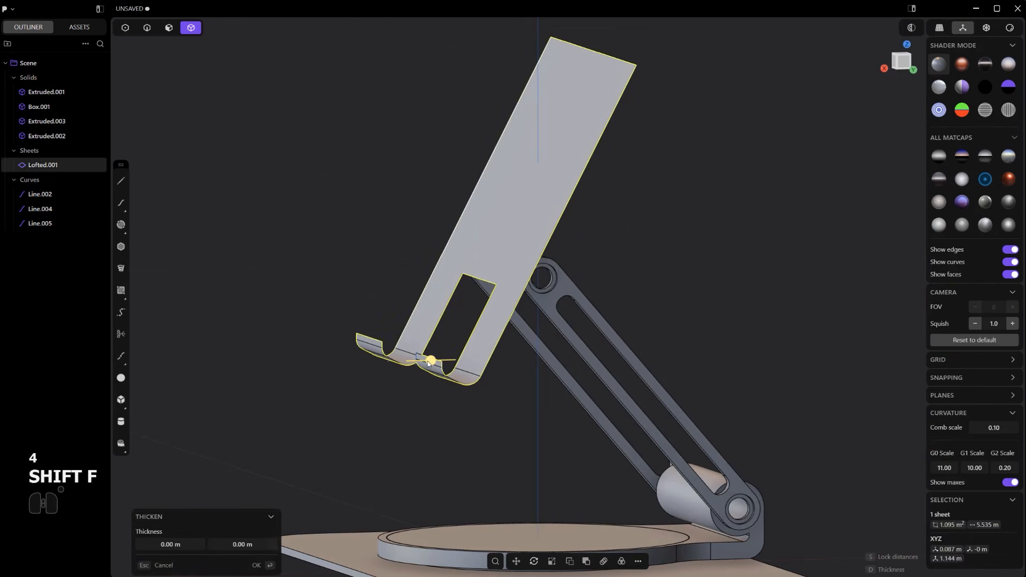
drag(427, 363, 423, 361)
alt+middle_drag(513, 375, 529, 389)
drag(456, 364, 456, 365)
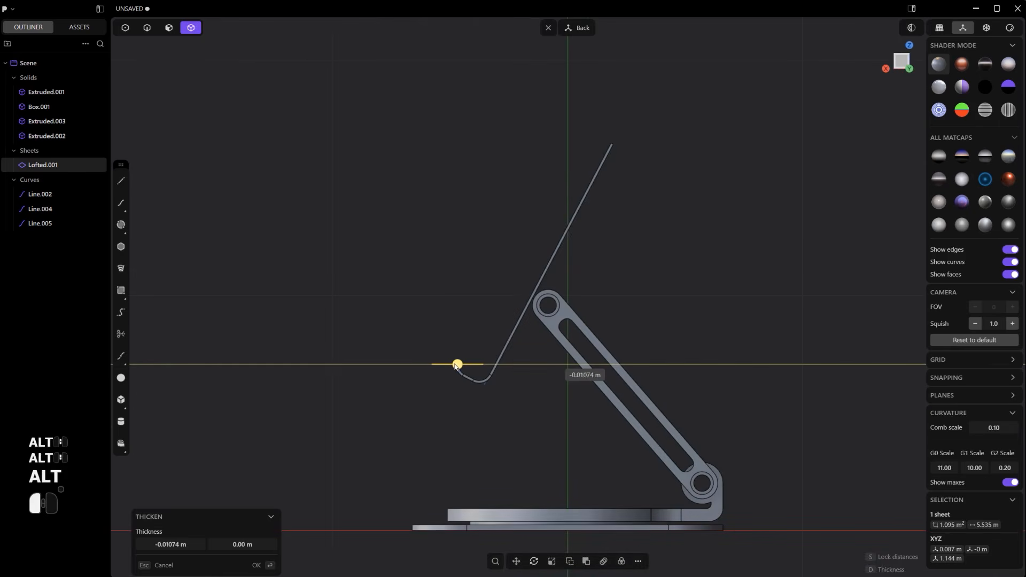
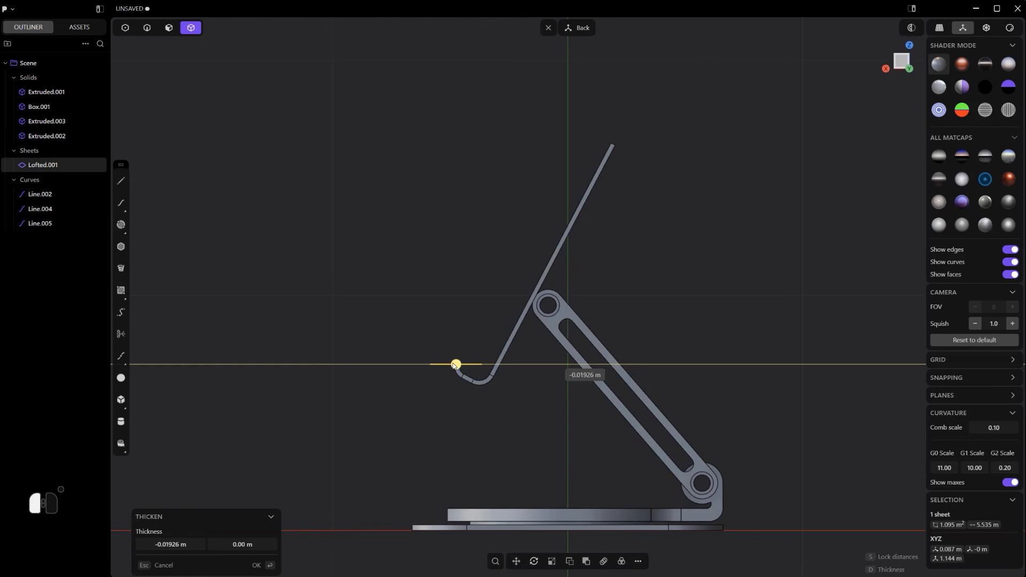
drag(454, 365, 453, 367)
key(Return)
Move the thickened plate slightly away from the arm's upper joint and delete the leftover profile line beside it.
scroll(614, 306, up, 2)
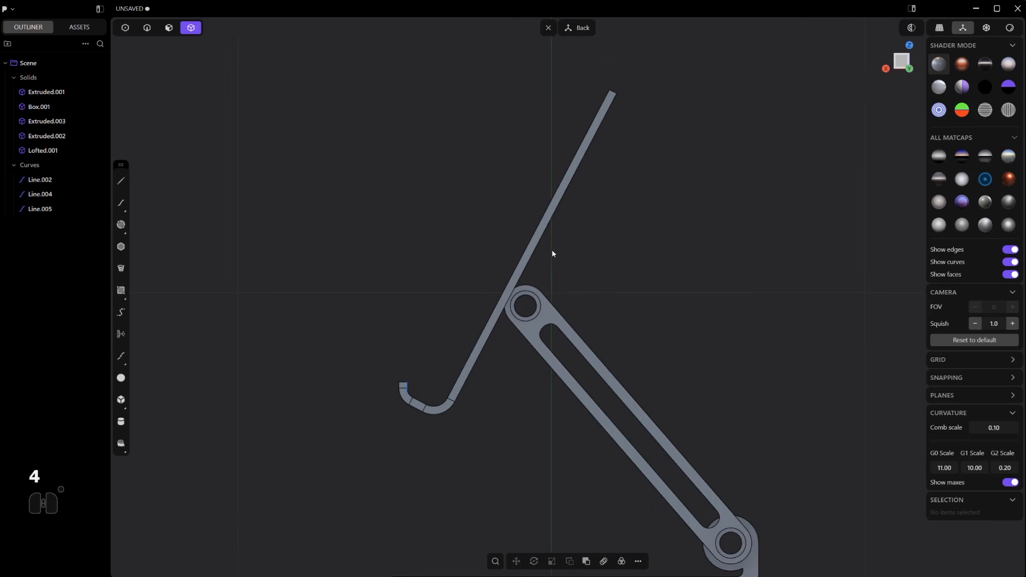
click(530, 250)
key(g)
key(g)
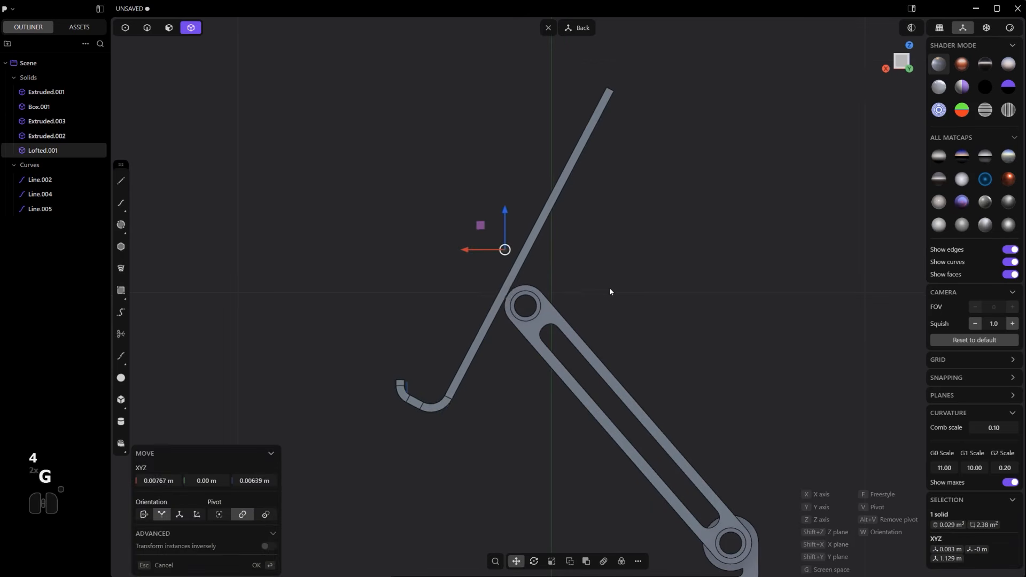
click(444, 417)
key(2)
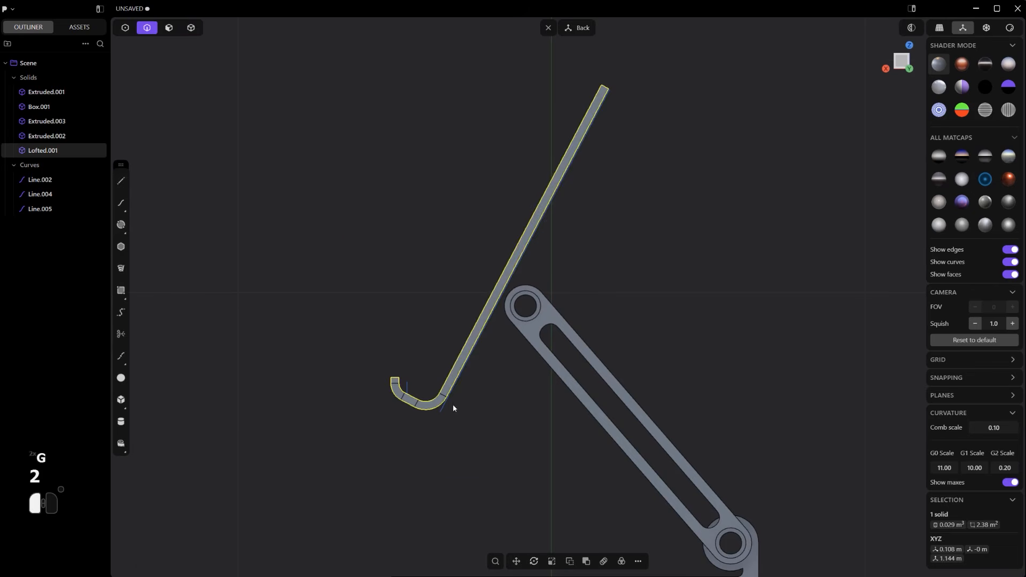
key(x)
Extend the holder plate along its slope by pushing its upper end face outward.
middle_drag(453, 403, 510, 274)
scroll(546, 270, up, 3)
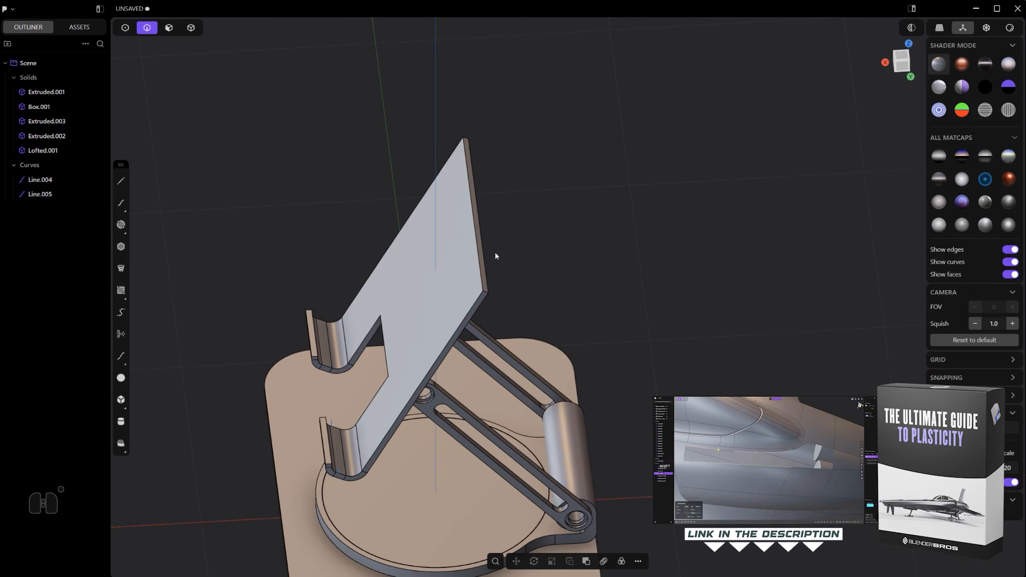
key(3)
click(471, 220)
click(477, 219)
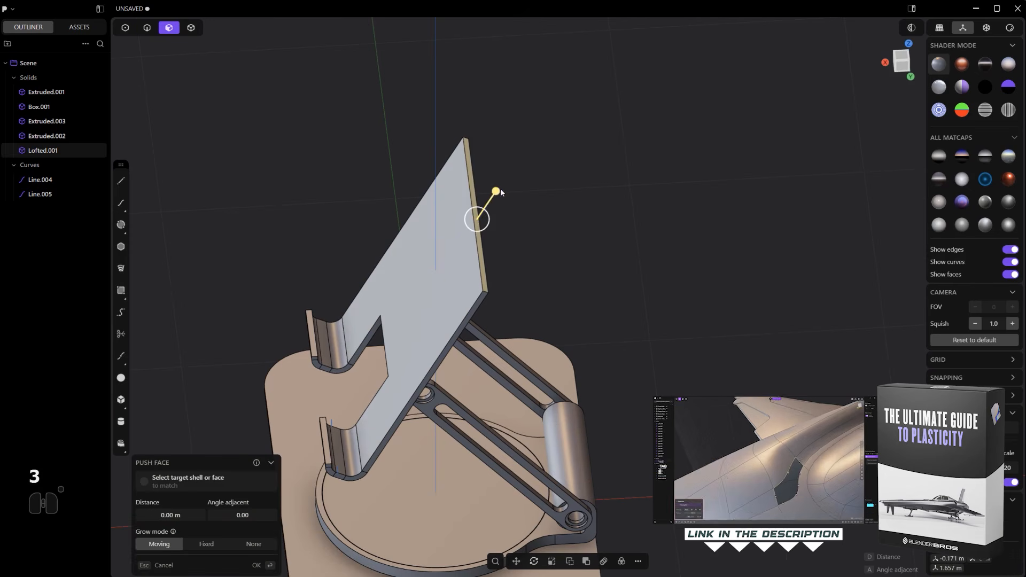
drag(497, 191, 564, 115)
scroll(564, 118, down, 3)
alt+middle_drag(564, 119, 554, 330)
right_click(572, 278)
Fillet the two upper corner edges of the holder plate with a large round radius.
scroll(573, 278, up, 3)
shift+middle_drag(582, 240, 526, 364)
shift+middle_drag(527, 365, 574, 259)
key(2)
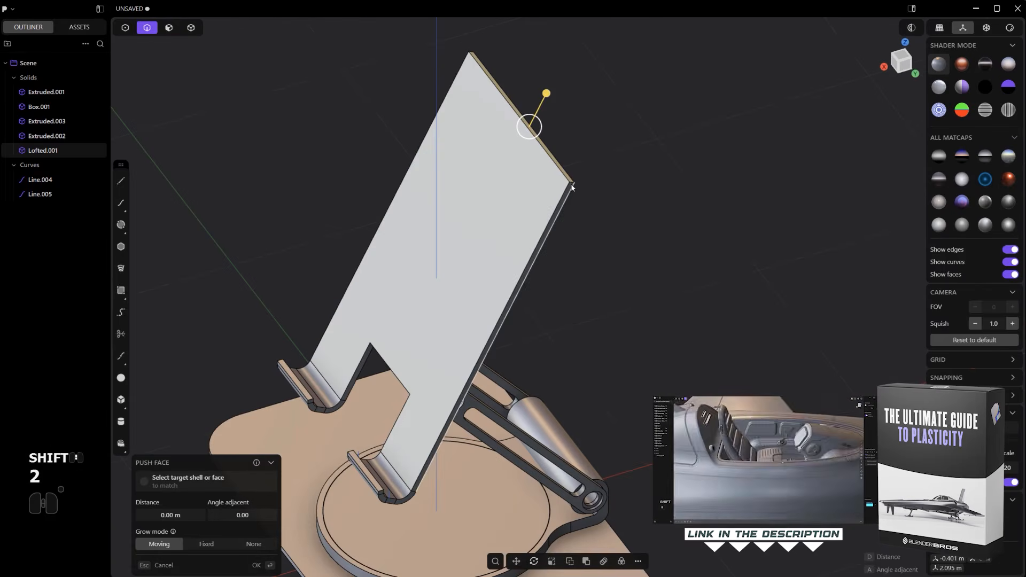
click(571, 185)
middle_drag(571, 185, 566, 267)
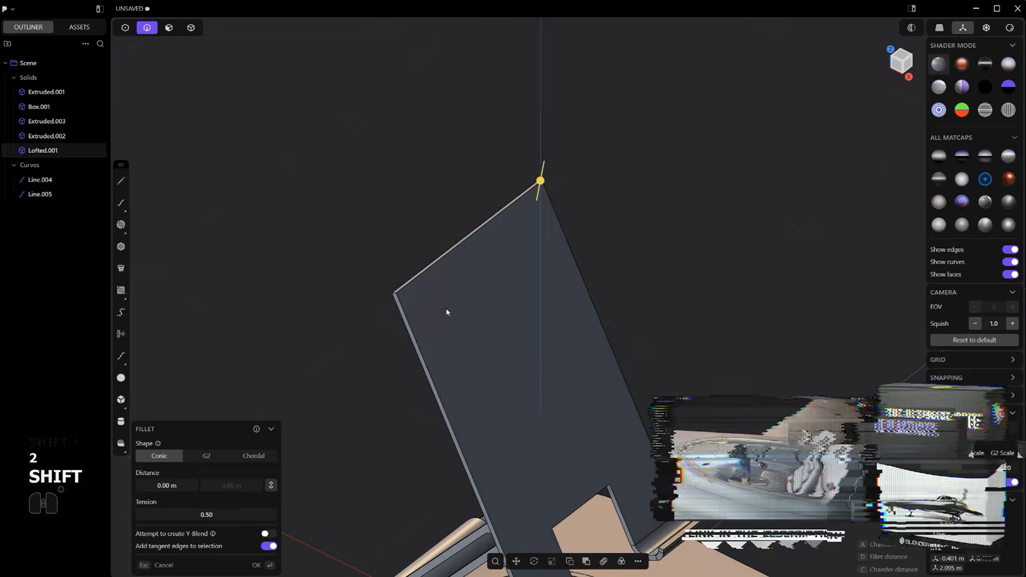
shift+click(394, 293)
drag(393, 294, 376, 239)
right_click(376, 239)
Fillet the two inner corner edges of the notch between the plate's hooks.
scroll(497, 274, down, 3)
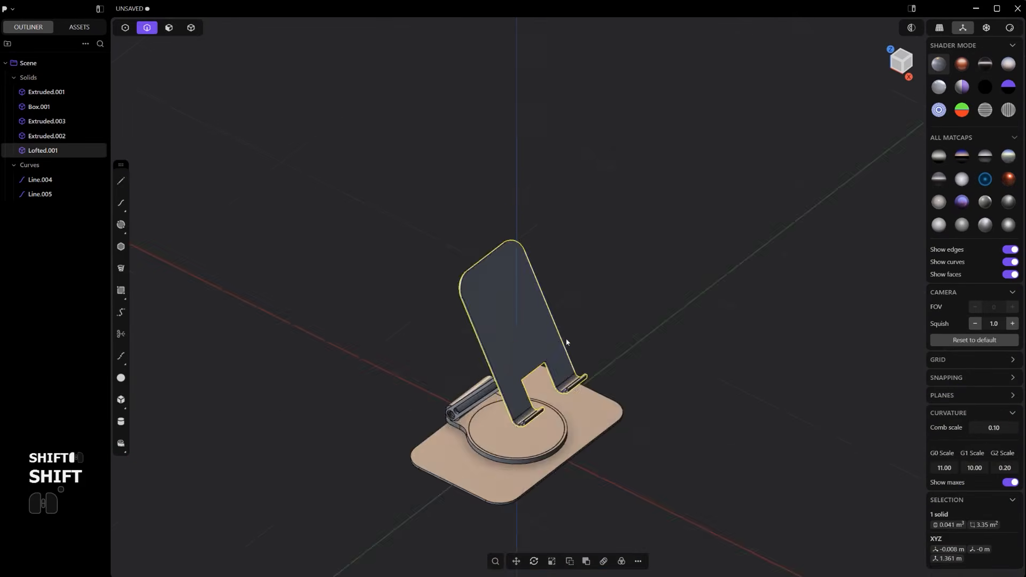
middle_drag(566, 342, 563, 263)
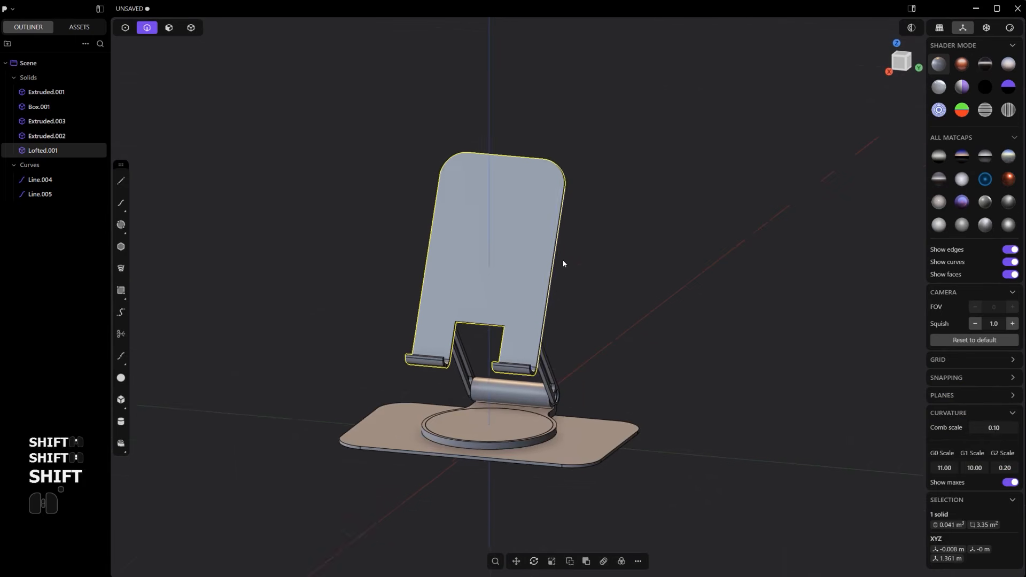
key(2)
scroll(573, 308, up, 5)
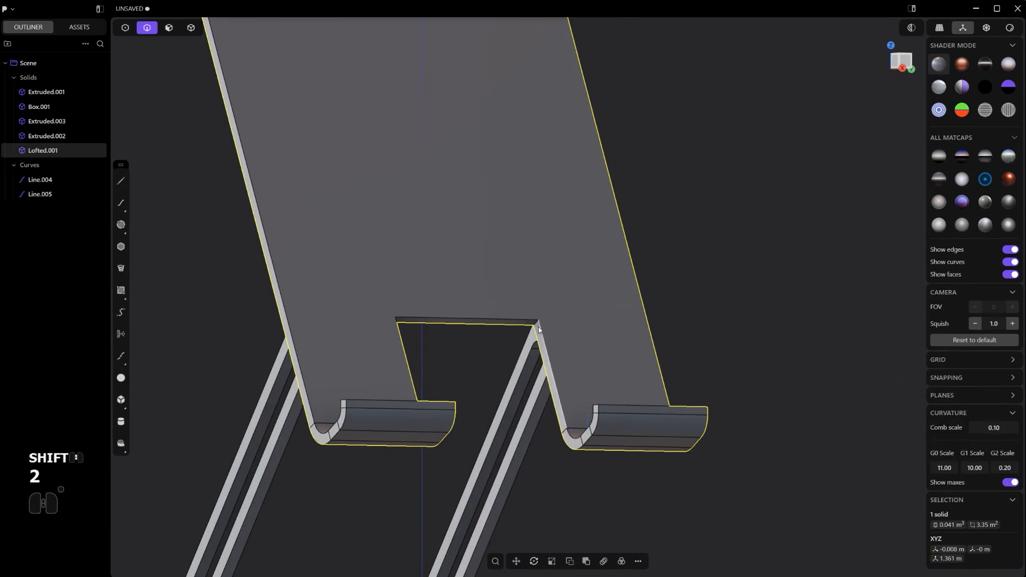
click(537, 324)
scroll(544, 307, up, 3)
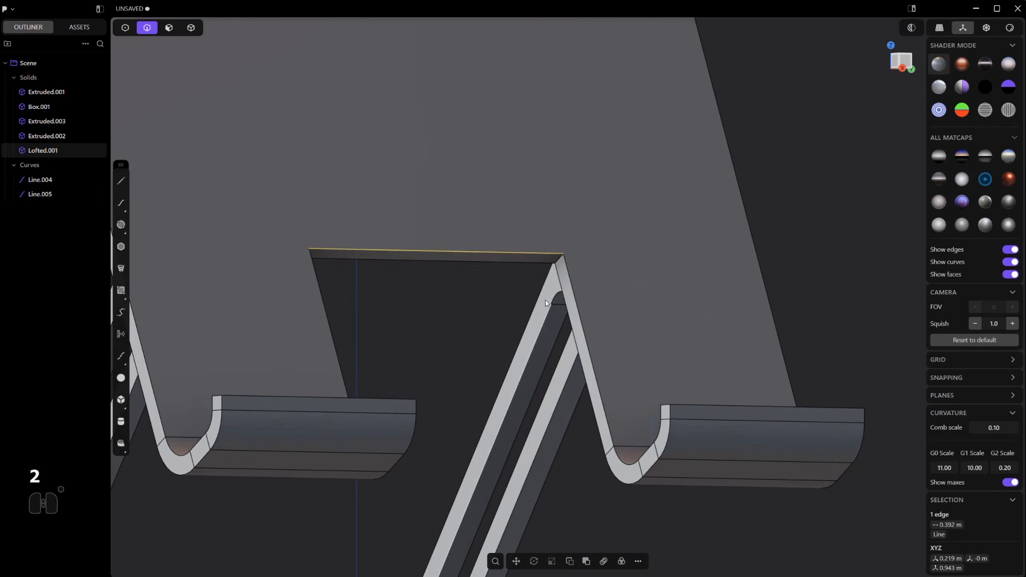
click(557, 260)
middle_drag(556, 261, 426, 272)
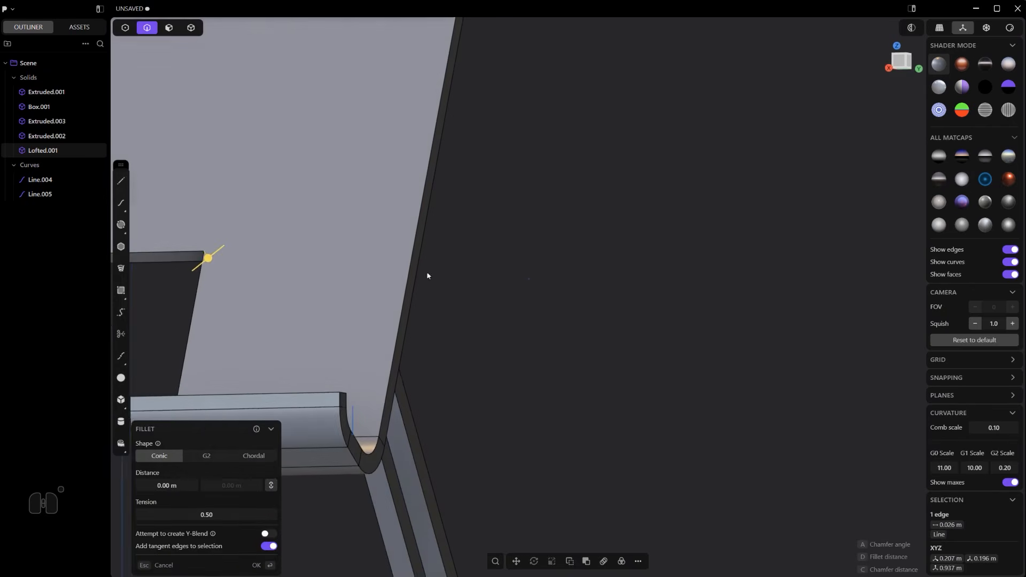
shift+middle_drag(369, 256, 605, 271)
shift+click(169, 275)
shift+drag(169, 276, 189, 313)
right_click(189, 312)
Create a cylinder centred on the arm's upper hole as a new body, with 0.10057 m radius and 1 m height.
scroll(242, 321, down, 5)
middle_drag(319, 342, 419, 366)
scroll(398, 365, down, 2)
alt+middle_drag(420, 366, 510, 332)
scroll(435, 350, up, 4)
scroll(510, 332, up, 1)
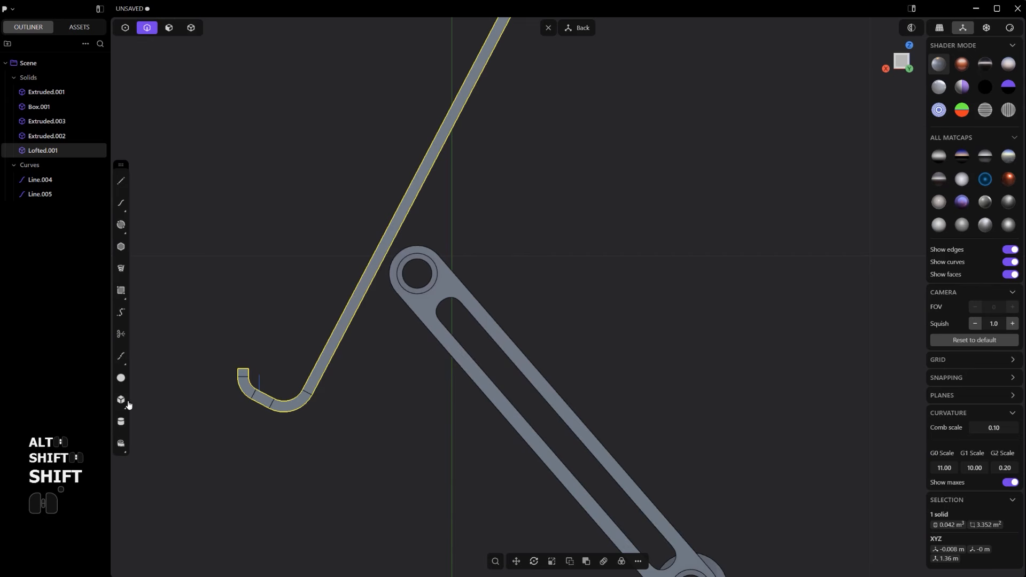
click(416, 275)
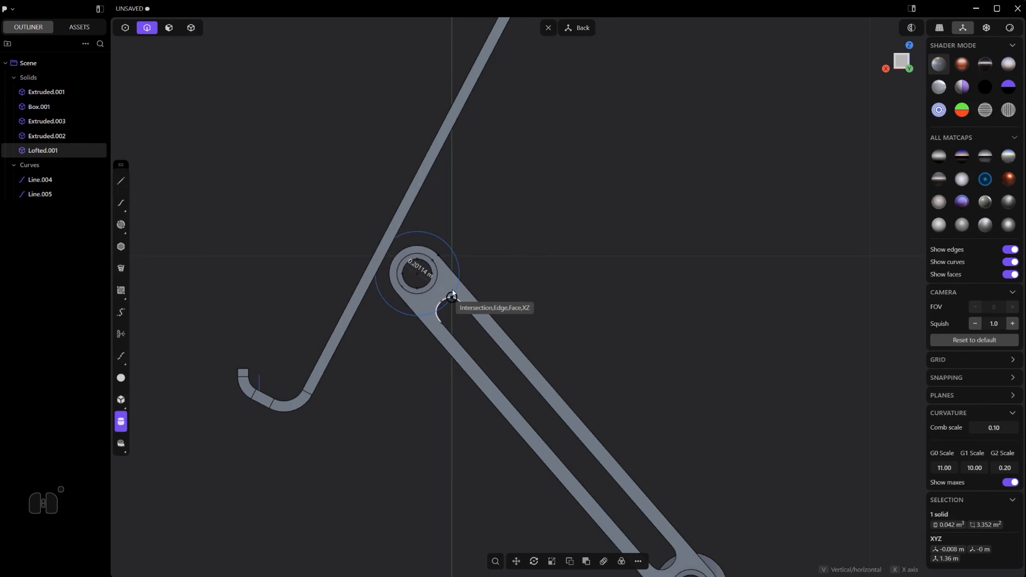
click(452, 290)
middle_drag(453, 293, 412, 312)
scroll(411, 313, down, 2)
key(b)
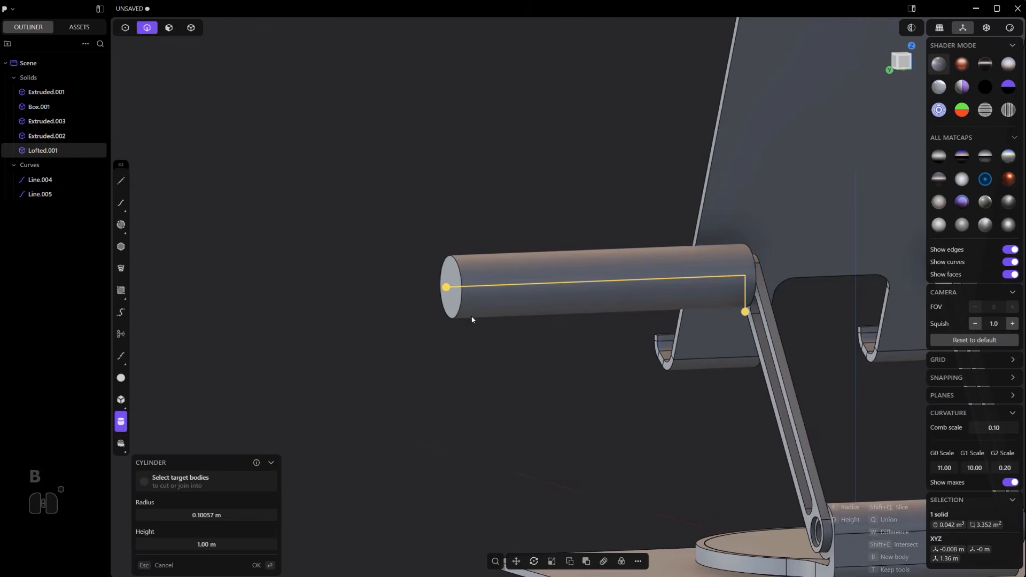
Move the new cylinder along its own axis so it spans the two arms behind the plate.
shift+middle_drag(472, 320, 133, 321)
scroll(488, 161, down, 4)
shift+middle_drag(345, 262, 417, 321)
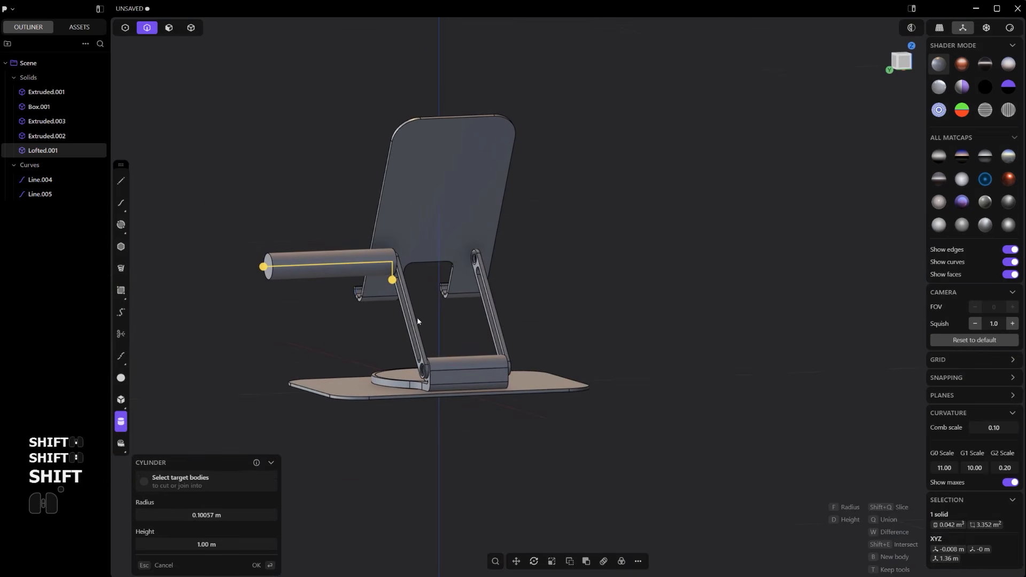
key(g)
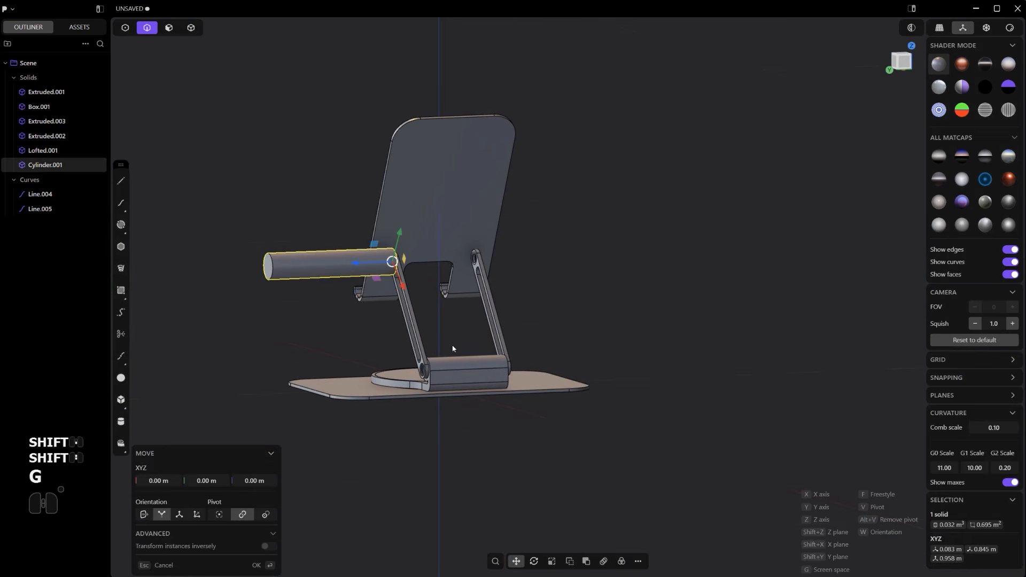
key(z)
middle_drag(549, 327, 613, 215)
click(613, 213)
Slide the holder plate about 0.117 m down along its slope, using a move pivot aligned to the plate.
scroll(521, 210, up, 3)
shift+middle_drag(498, 230, 505, 238)
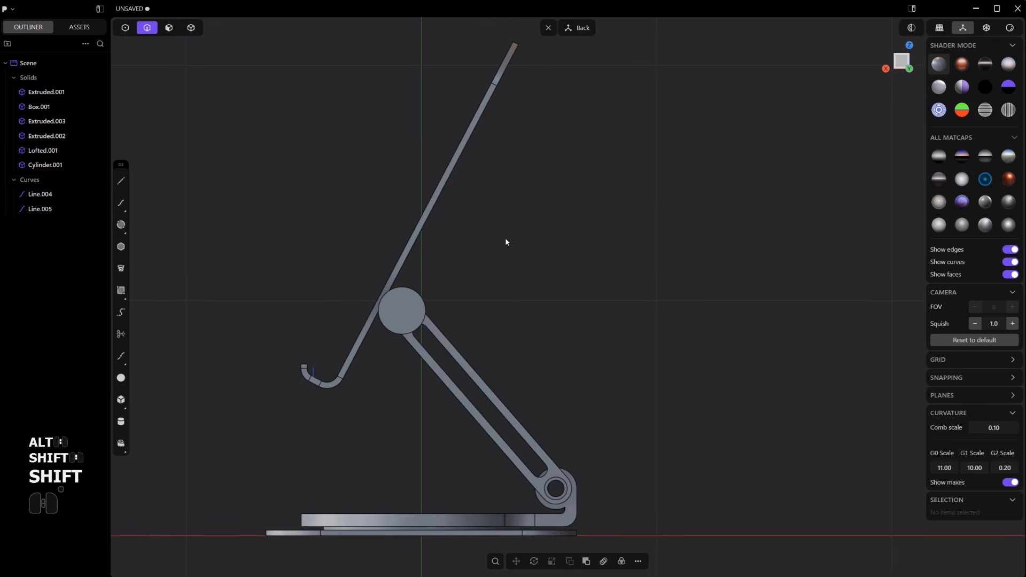
click(446, 192)
click(525, 205)
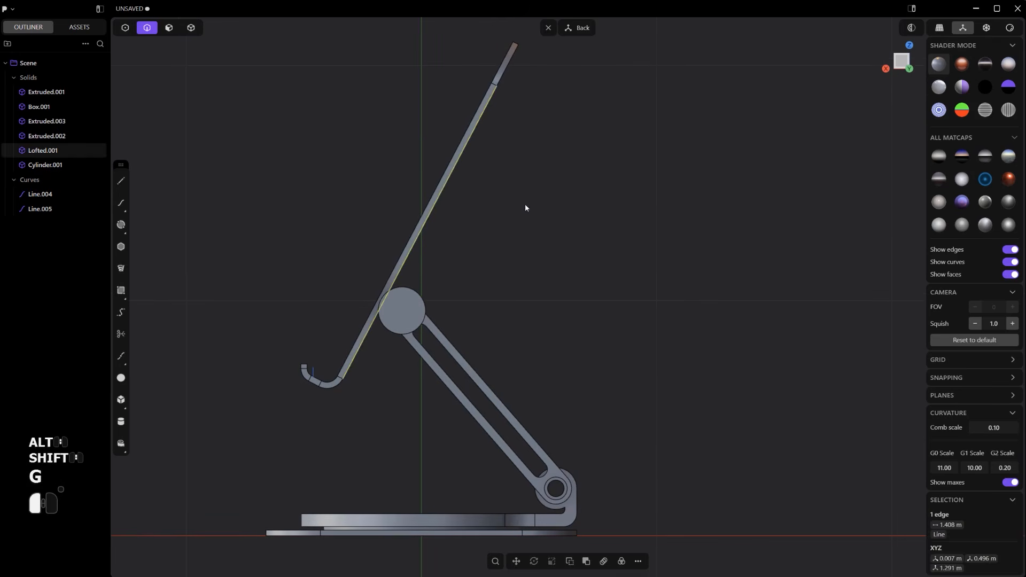
click(492, 92)
key(g)
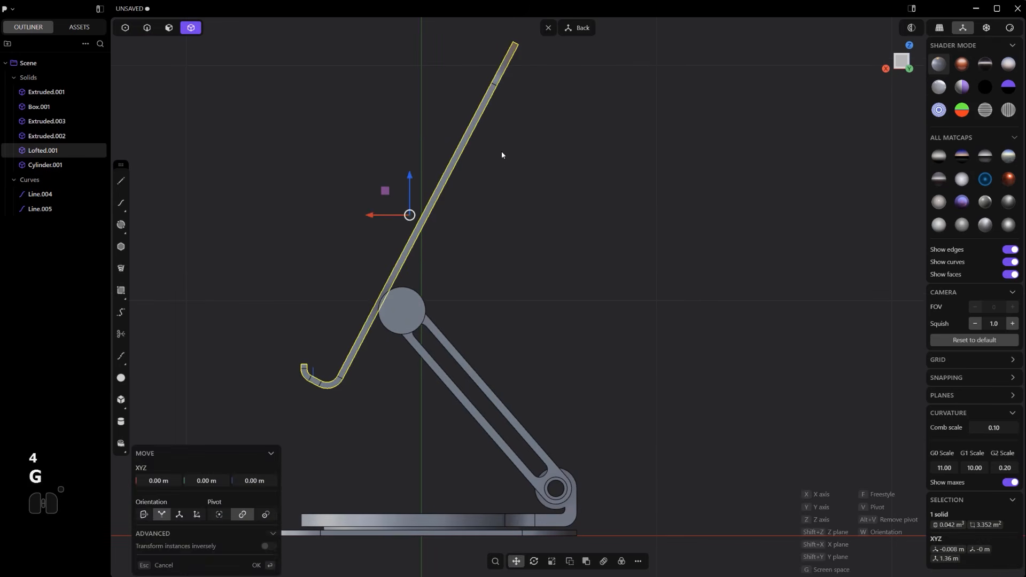
key(v)
click(449, 165)
drag(467, 132, 463, 161)
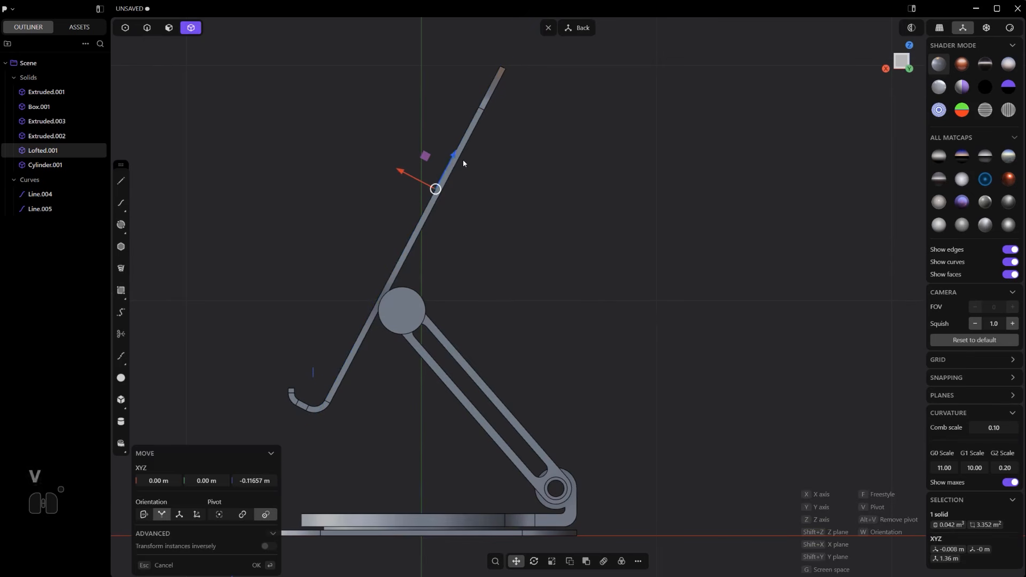
right_click(463, 160)
Shorten the cylinder by pushing its end face to match the inner face of the adjacent arm.
click(503, 193)
scroll(505, 344, down, 3)
middle_drag(504, 344, 479, 256)
key(2)
scroll(415, 268, up, 5)
key(3)
drag(400, 244, 443, 245)
middle_drag(443, 246, 478, 240)
right_click(511, 302)
drag(453, 244, 462, 244)
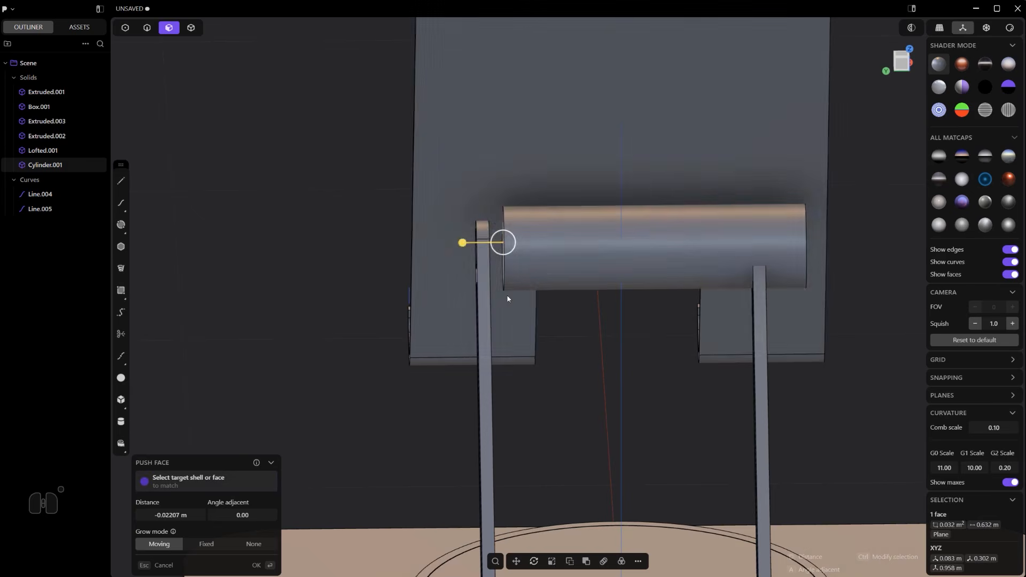
middle_drag(508, 297, 571, 293)
click(485, 274)
right_click(572, 293)
Push the cylinder's round face inward by 0.00474 m to reduce its radius.
scroll(568, 354, up, 3)
middle_drag(565, 334, 606, 319)
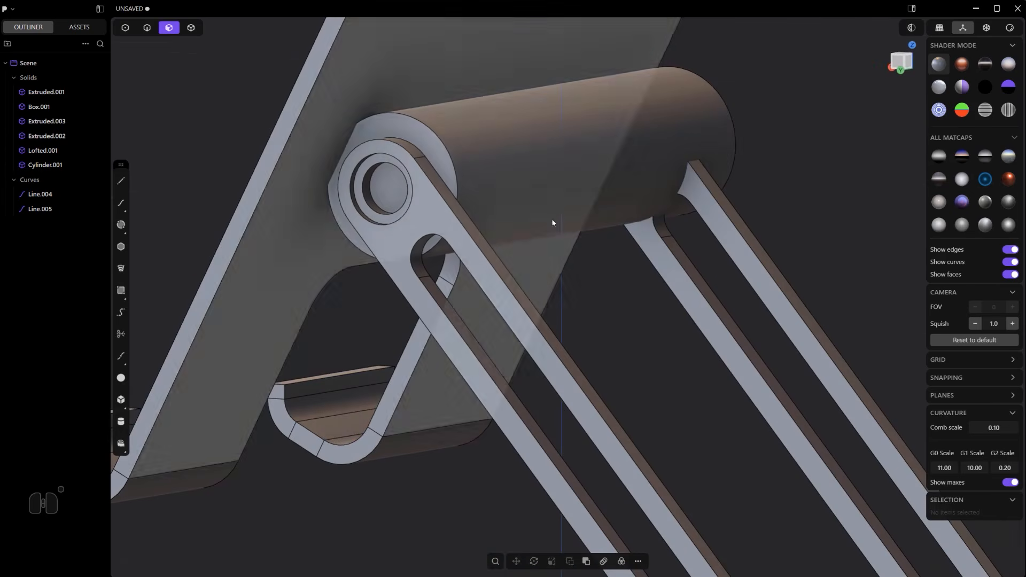
click(522, 153)
drag(551, 136, 550, 137)
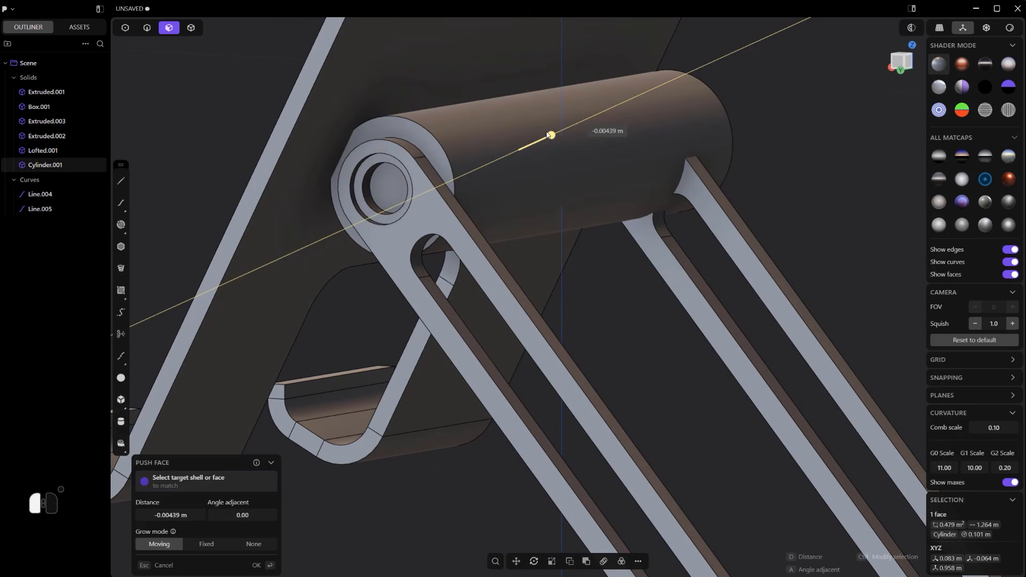
drag(546, 133, 549, 135)
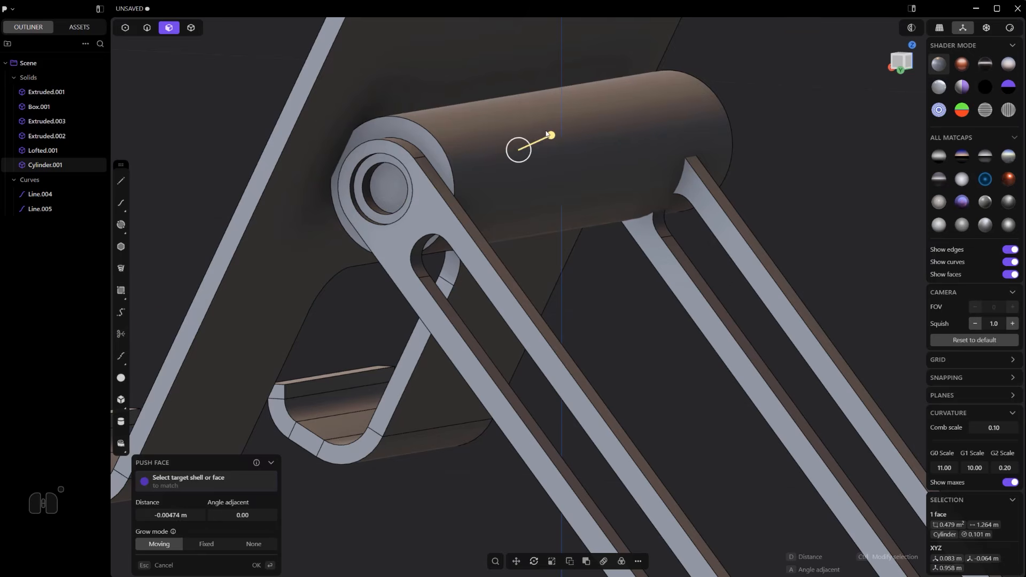
right_click(545, 136)
Chamfer the cylinder's circular end edge next to the arm by 0.01908 m.
middle_drag(489, 170, 529, 182)
shift+middle_drag(529, 183, 526, 233)
scroll(527, 233, up, 2)
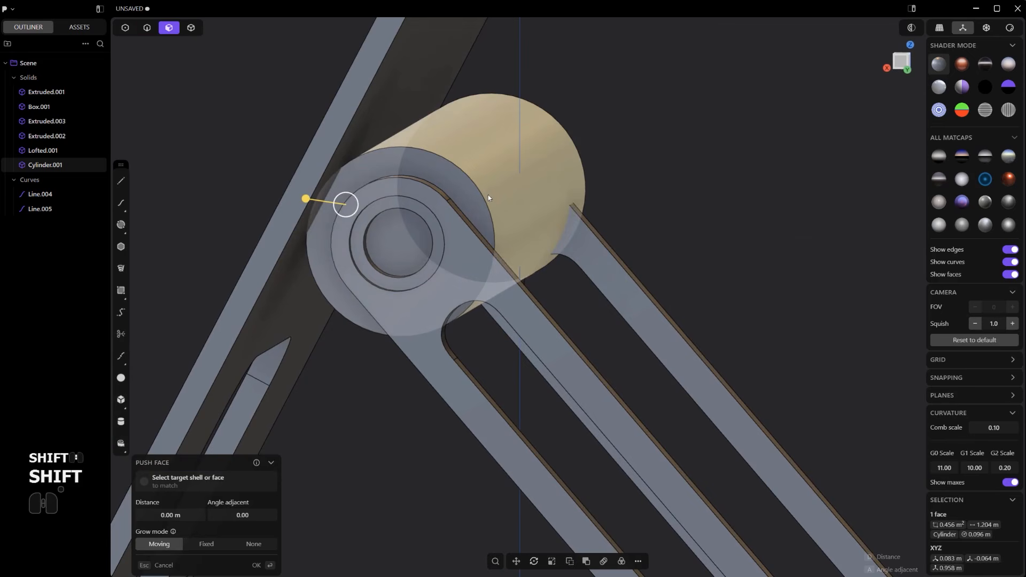
key(2)
click(481, 191)
mouse_move(482, 192)
mouse_down()
mouse_move(494, 192)
mouse_move(466, 187)
mouse_up()
key(c)
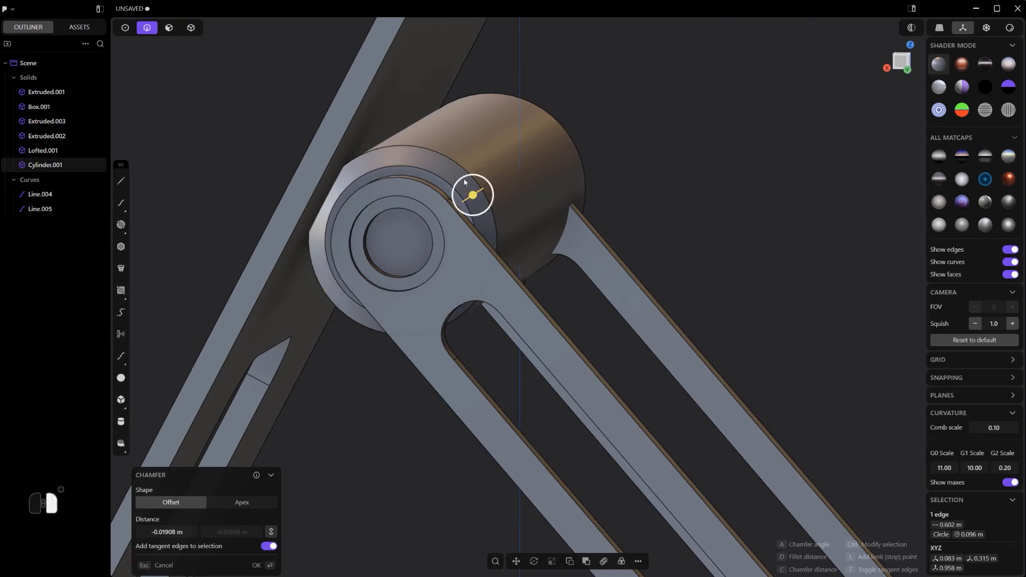
Offset the cylinder's end face inward by 0.04452 m and push the resulting inner disc into the cylinder to cut a bore.
key(3)
click(389, 248)
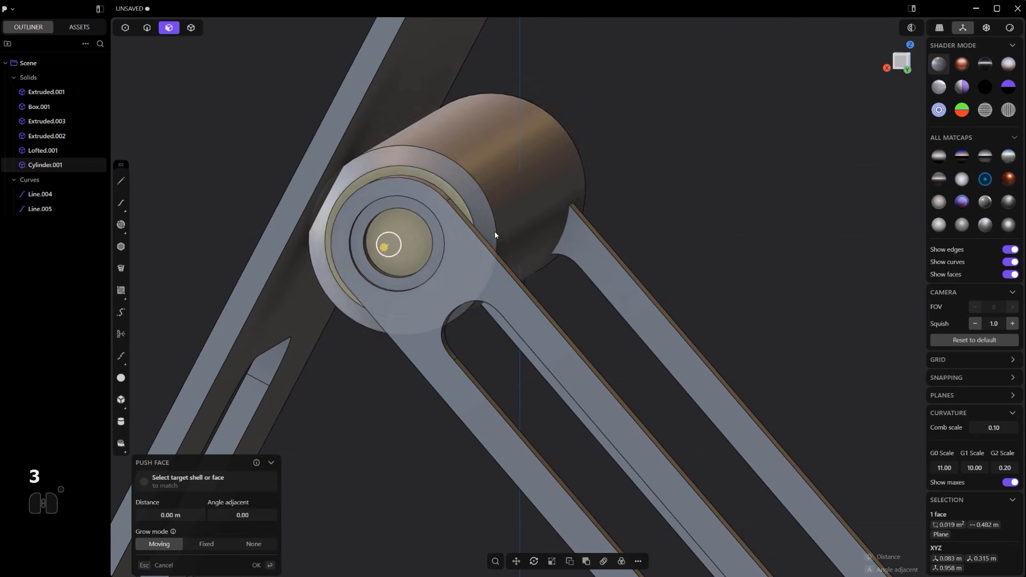
key(o)
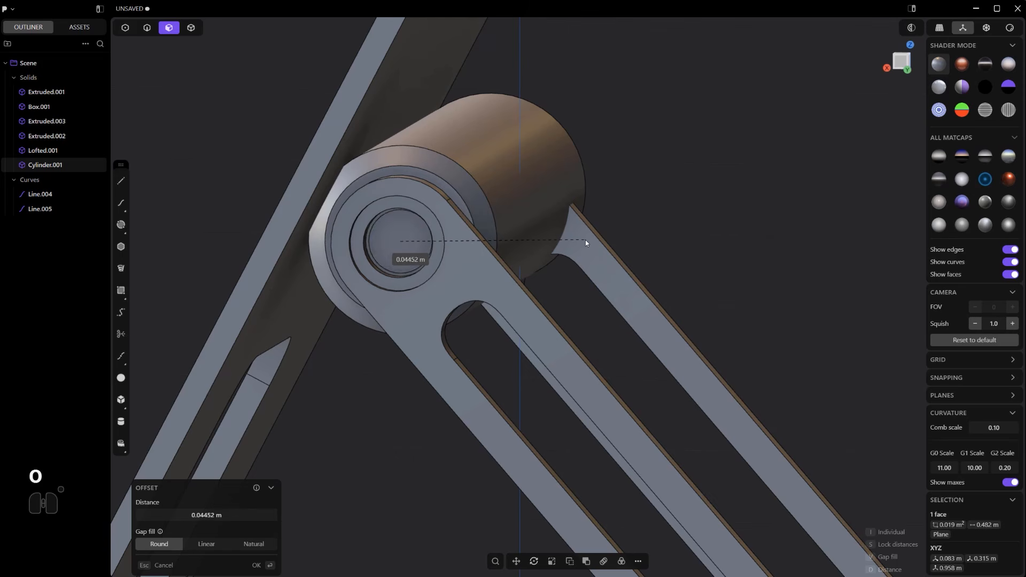
click(586, 240)
click(403, 260)
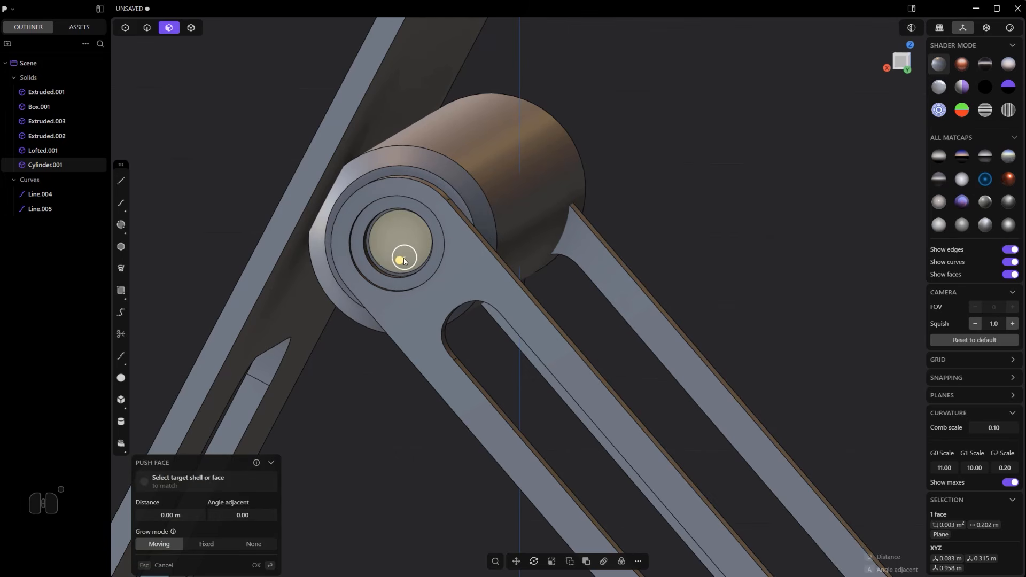
click(666, 150)
key(2)
click(369, 237)
drag(367, 236, 386, 243)
scroll(385, 245, up, 4)
key(ctrl+z)
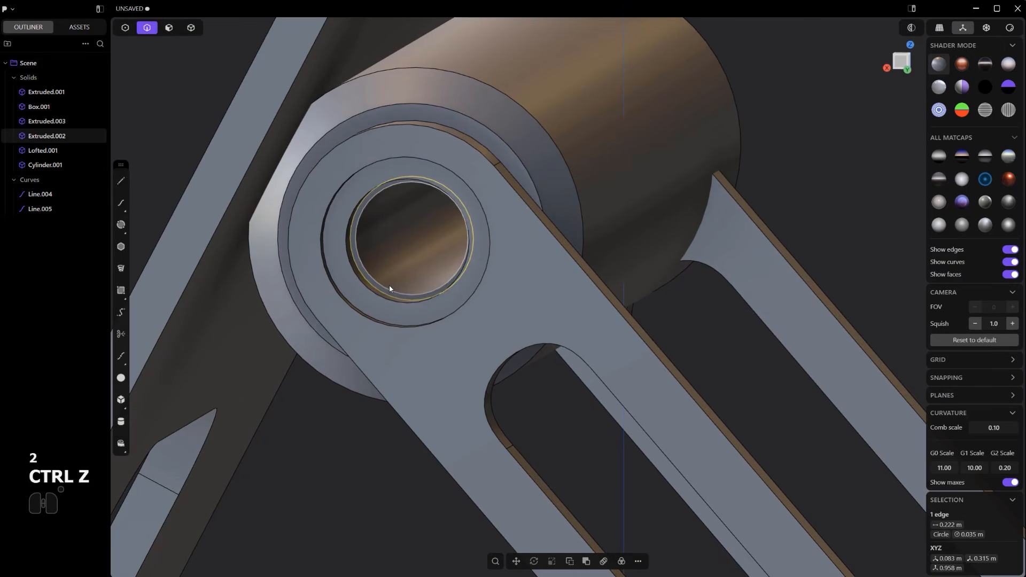
Mirror the hinge cylinder across the stand's centre plane with the halves united, giving both ends the chamfer and bore.
drag(390, 289, 395, 294)
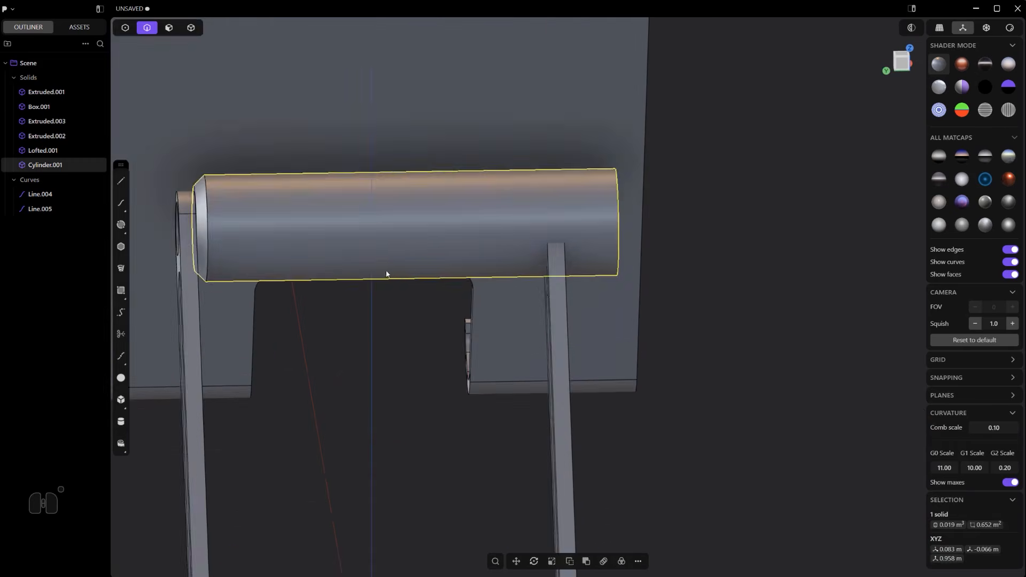
scroll(387, 274, down, 5)
key(4)
key(alt+x)
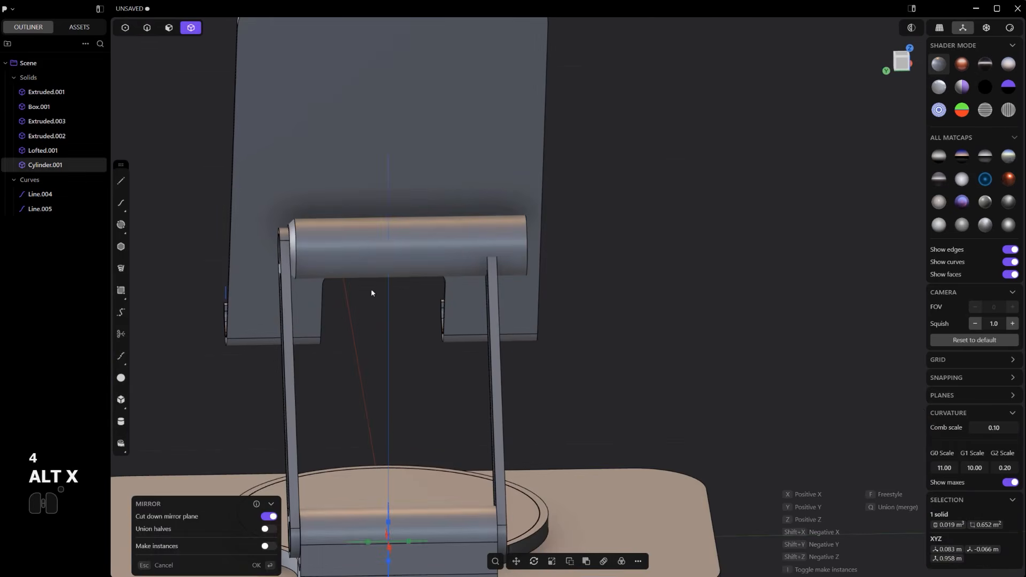
key(q)
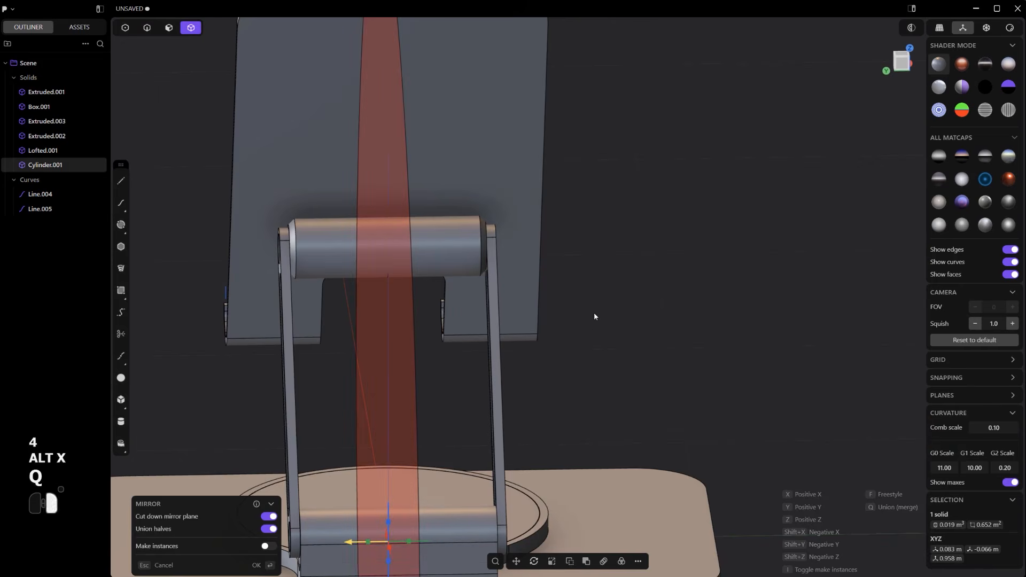
right_click(594, 313)
middle_drag(595, 308, 761, 185)
click(761, 185)
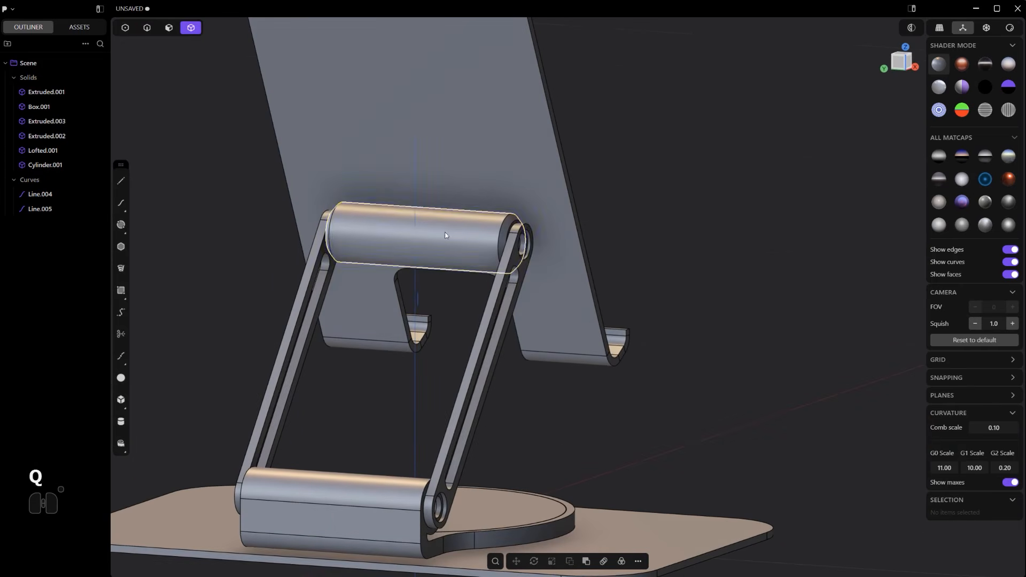
Boolean-union the hinge cylinder with the bent holder plate.
key(2)
scroll(416, 369, down, 3)
middle_drag(414, 401, 619, 373)
scroll(561, 374, up, 2)
alt+middle_drag(428, 346, 390, 344)
alt+scroll(389, 343, up, 2)
shift+middle_drag(215, 339, 287, 367)
shift+scroll(287, 367, up, 2)
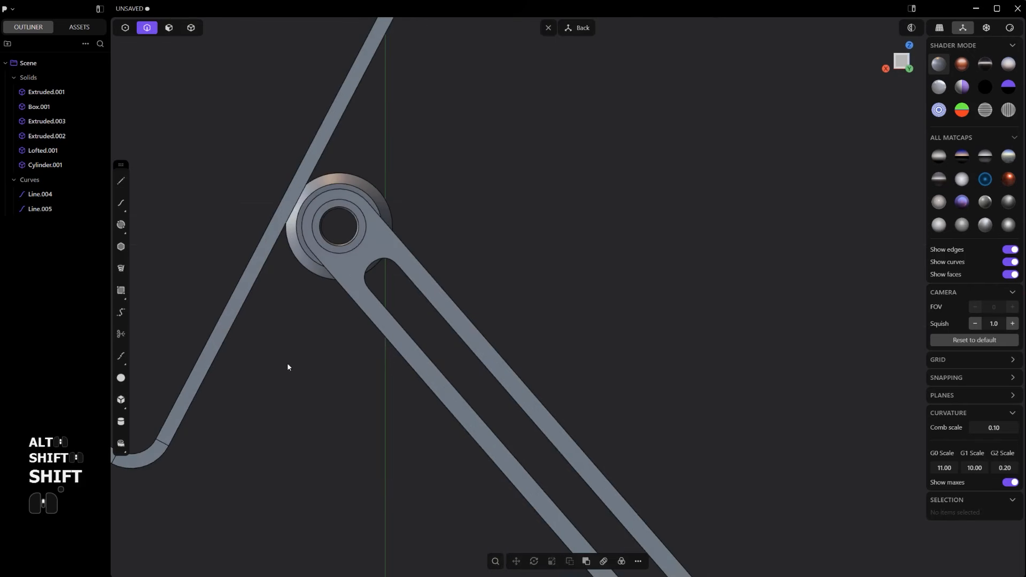
shift+scroll(377, 221, up, 2)
shift+middle_drag(377, 221, 456, 250)
key(4)
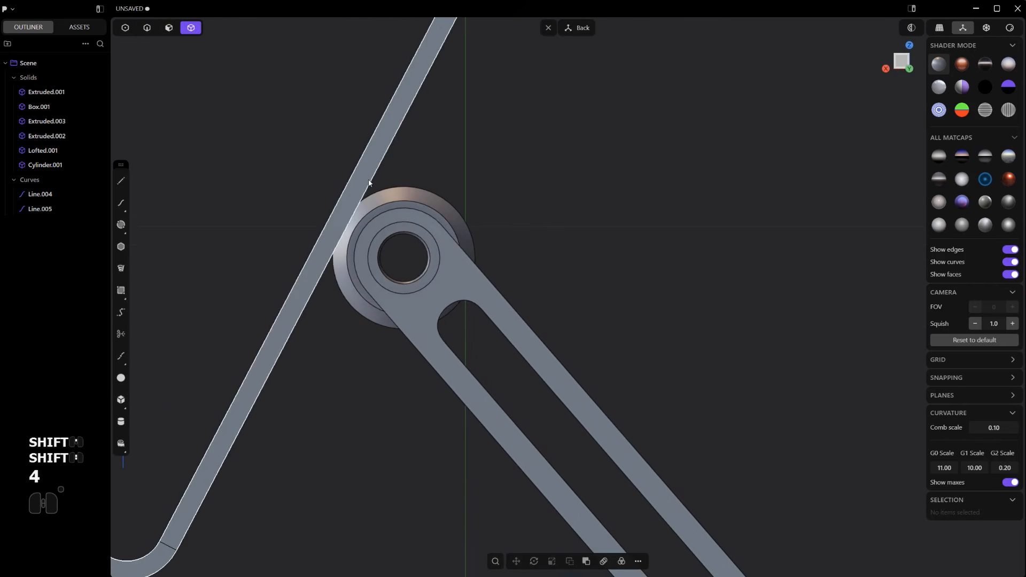
click(366, 182)
shift+click(396, 190)
key(q)
key(q)
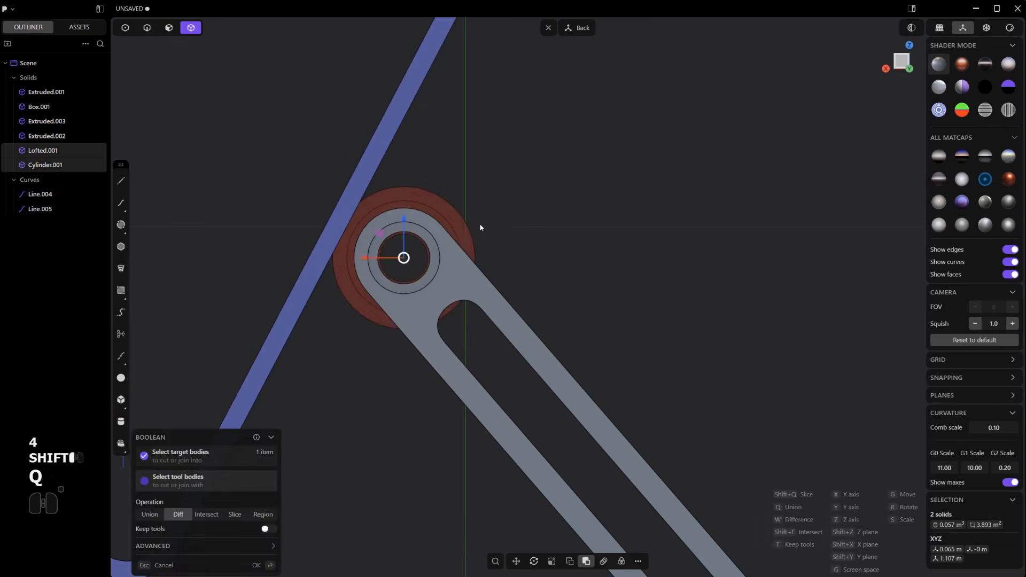
Fillet the long edge where the cylinder meets the back of the holder plate by about 0.0105 m.
middle_drag(485, 223, 415, 259)
shift+middle_drag(414, 259, 416, 302)
shift+scroll(416, 302, up, 3)
key(2)
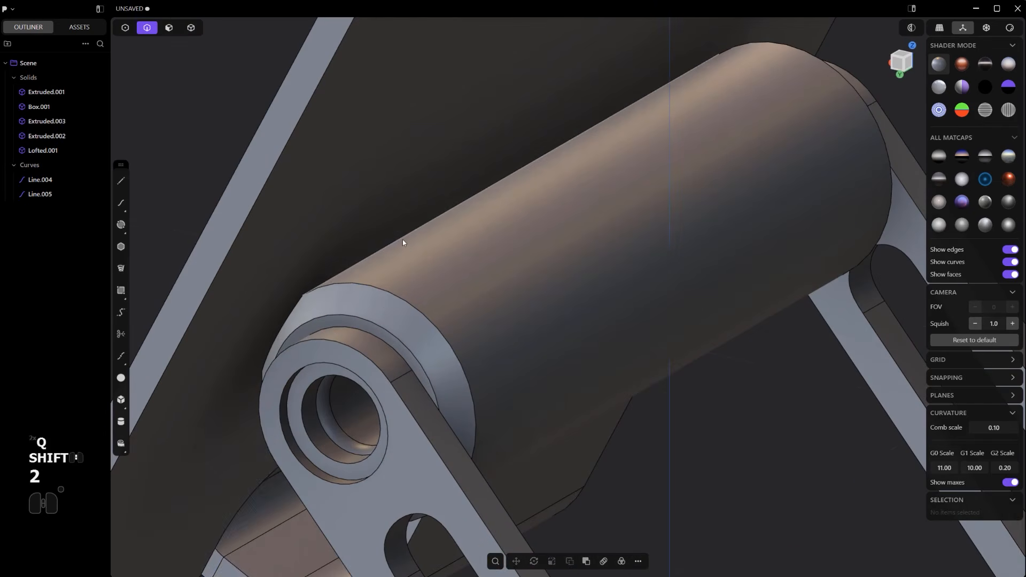
click(401, 238)
drag(402, 237, 415, 231)
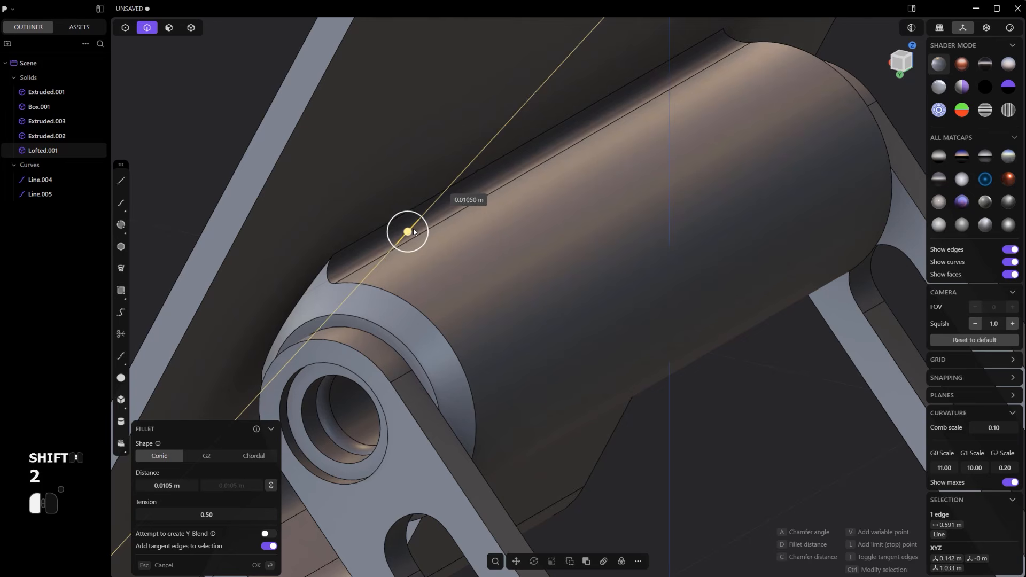
Fillet the circular edge between the cylinder's chamfer and its round face by 0.00525 m with the Chordal shape.
scroll(414, 232, down, 5)
middle_drag(390, 271, 340, 328)
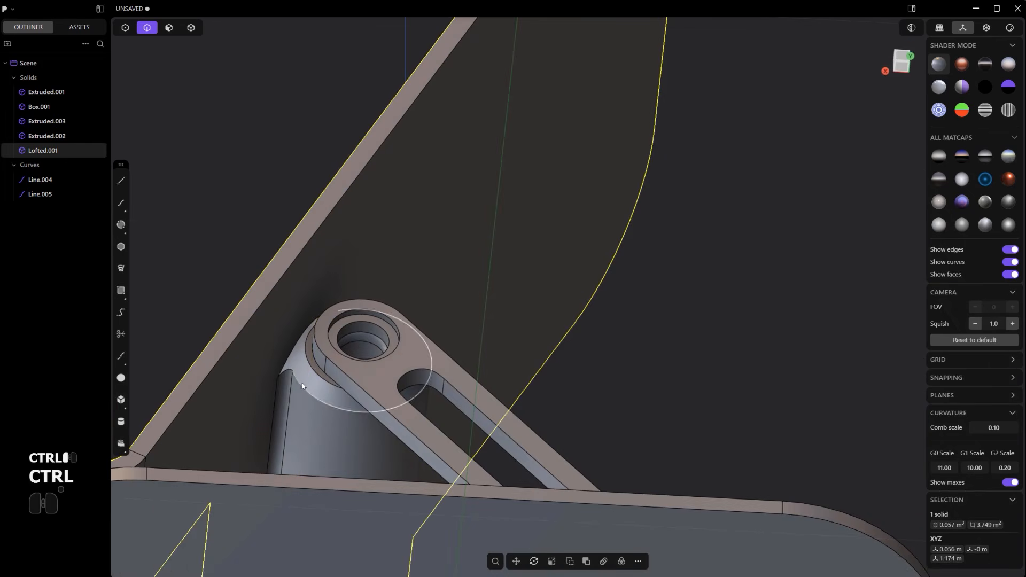
key(c)
key(d)
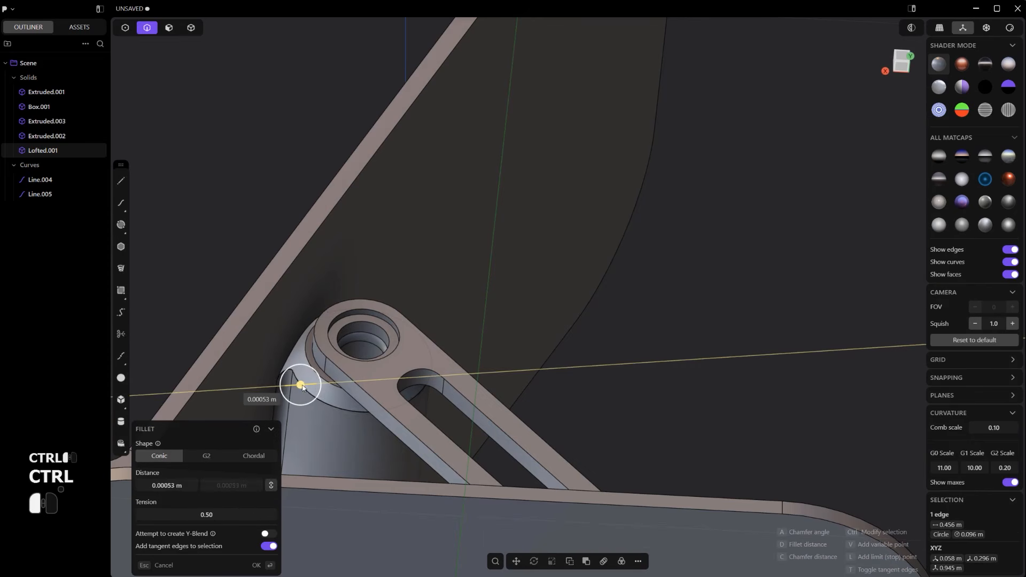
click(300, 384)
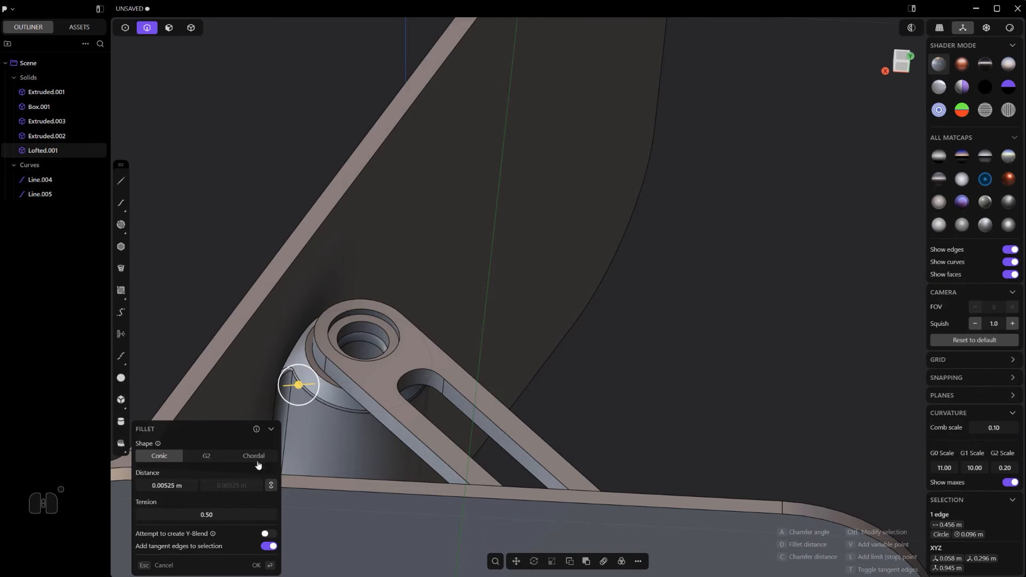
click(260, 456)
right_click(536, 289)
click(537, 290)
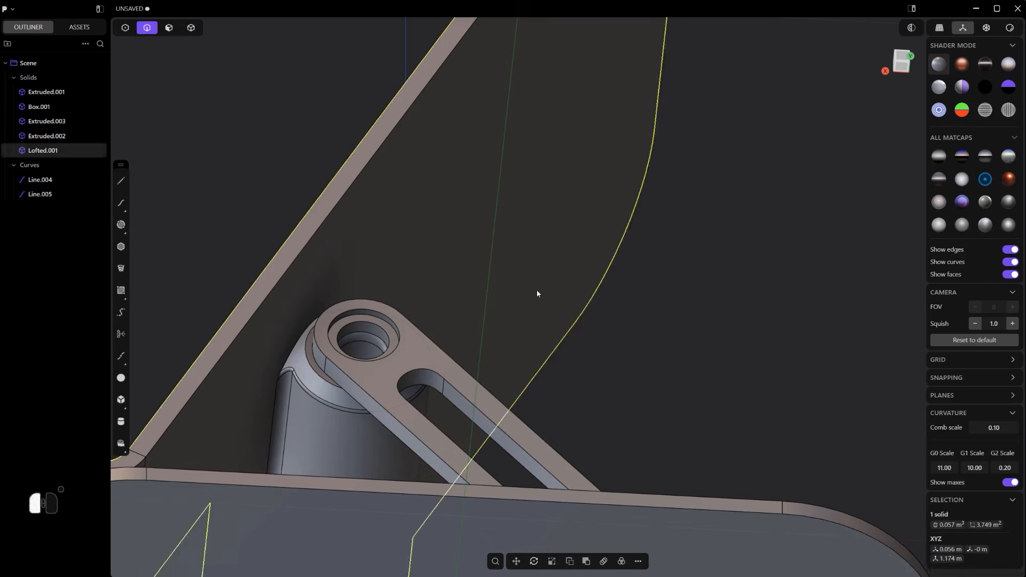
Mirror the joined holder plate and cylinder across the centre plane with the halves united.
scroll(536, 290, down, 5)
middle_drag(536, 289, 592, 304)
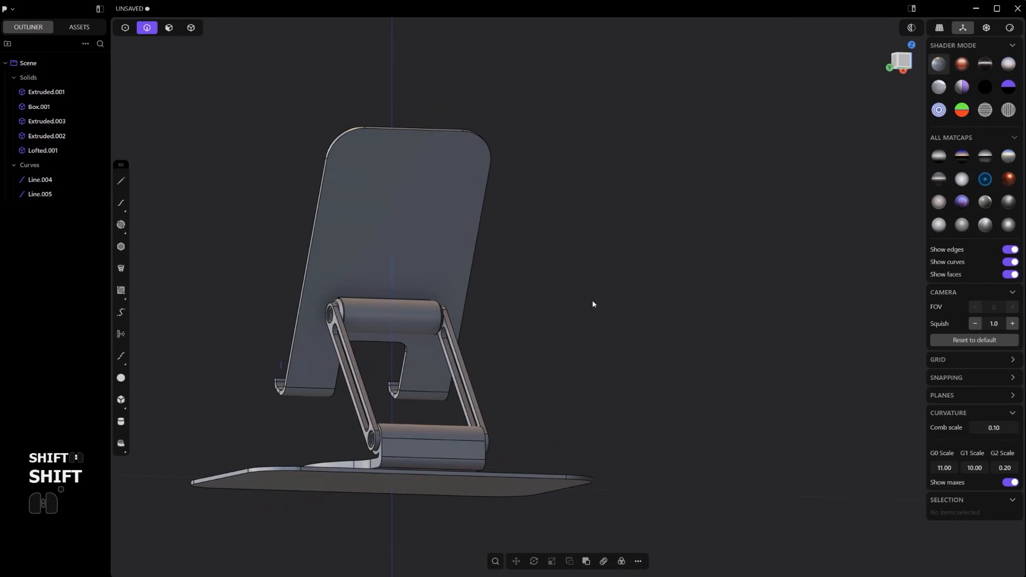
key(4)
click(359, 310)
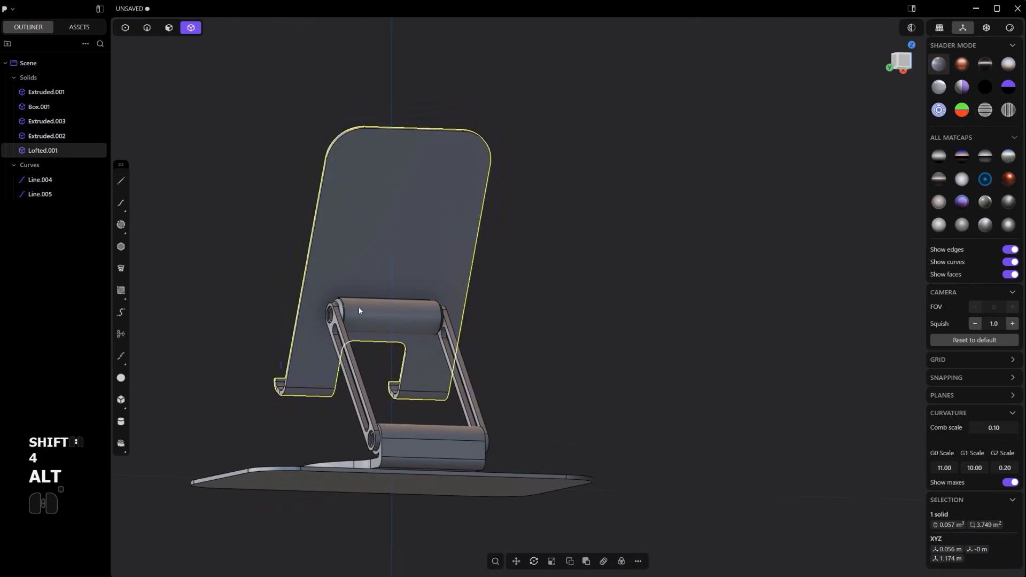
key(alt+x)
click(359, 483)
key(q)
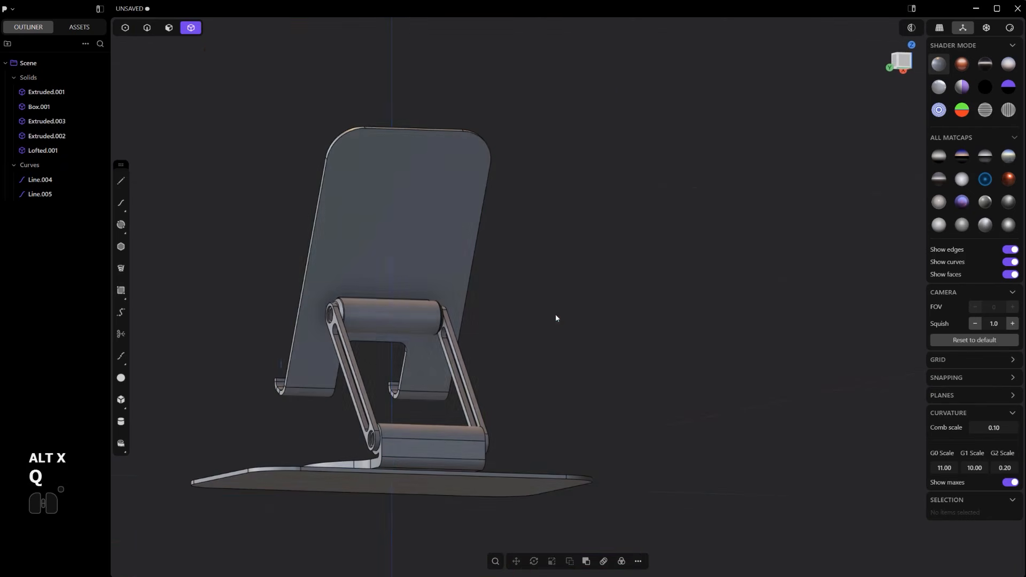
Draw a tall, narrow rectangle over one half of the holder plate in the right view, with a perimeter of about 1.83 m.
alt+middle_drag(555, 313, 411, 295)
key(2)
scroll(522, 245, up, 2)
middle_drag(411, 294, 518, 320)
scroll(555, 318, down, 3)
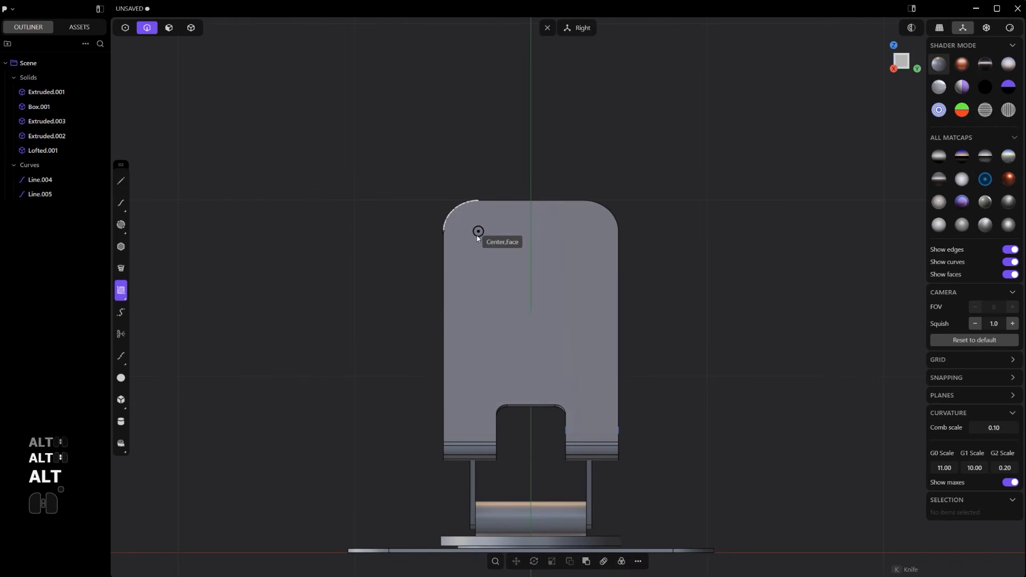
click(487, 363)
middle_drag(532, 361, 474, 354)
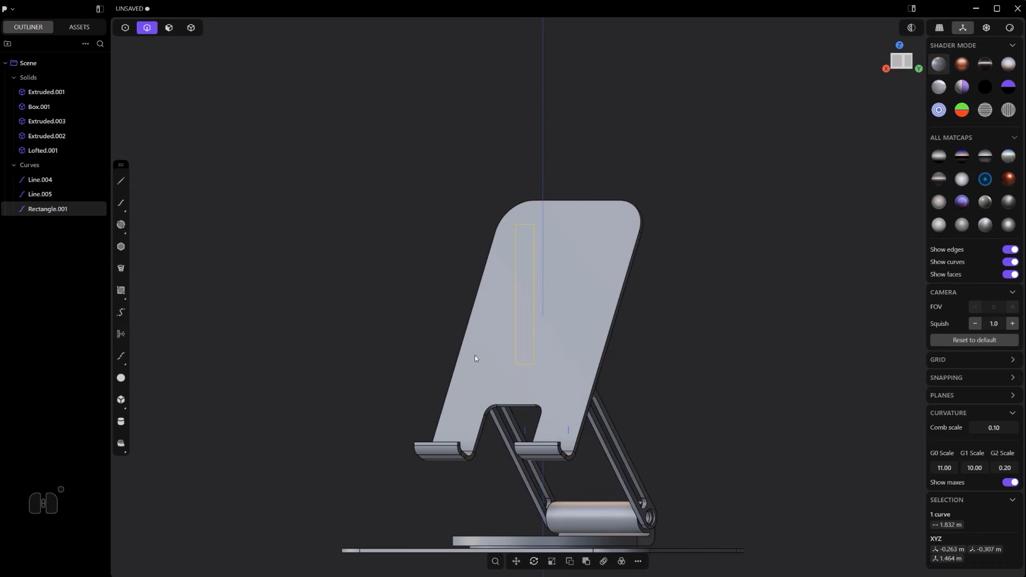
Move the rectangle sideways along its X axis beyond the plate's side and try to imprint it onto the plate.
key(g)
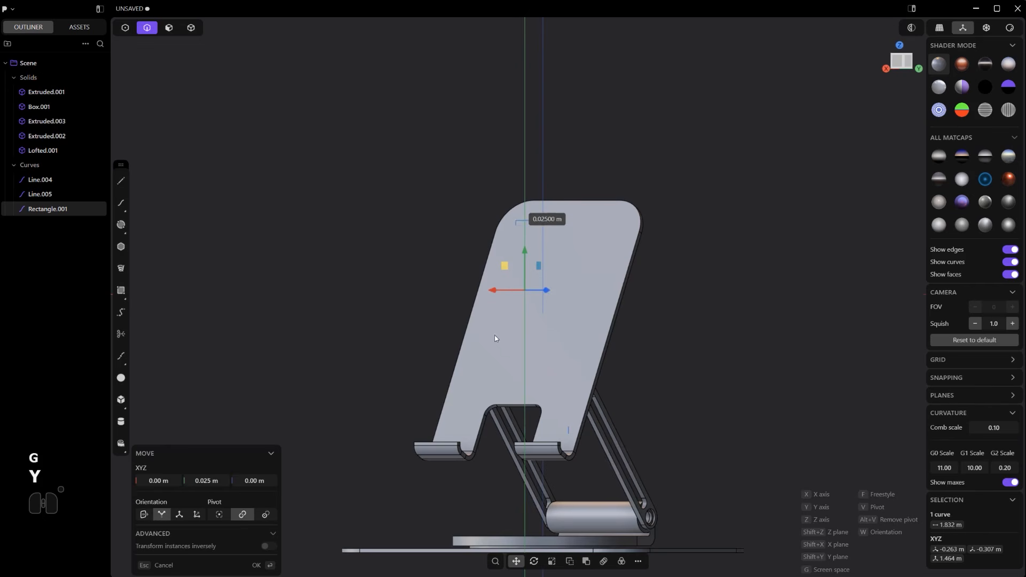
key(x)
click(435, 323)
key(shift+q)
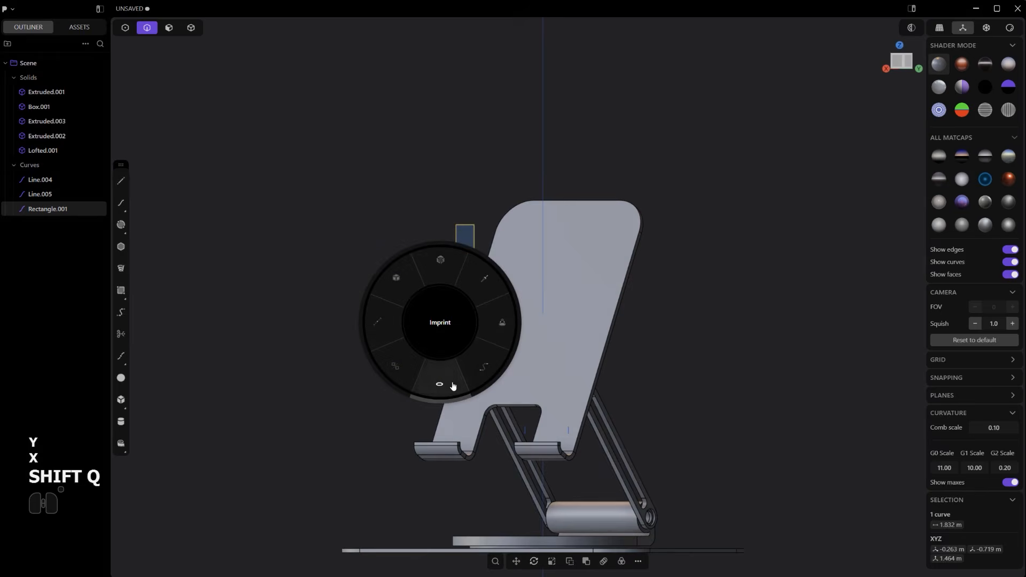
click(453, 385)
click(521, 304)
key(2)
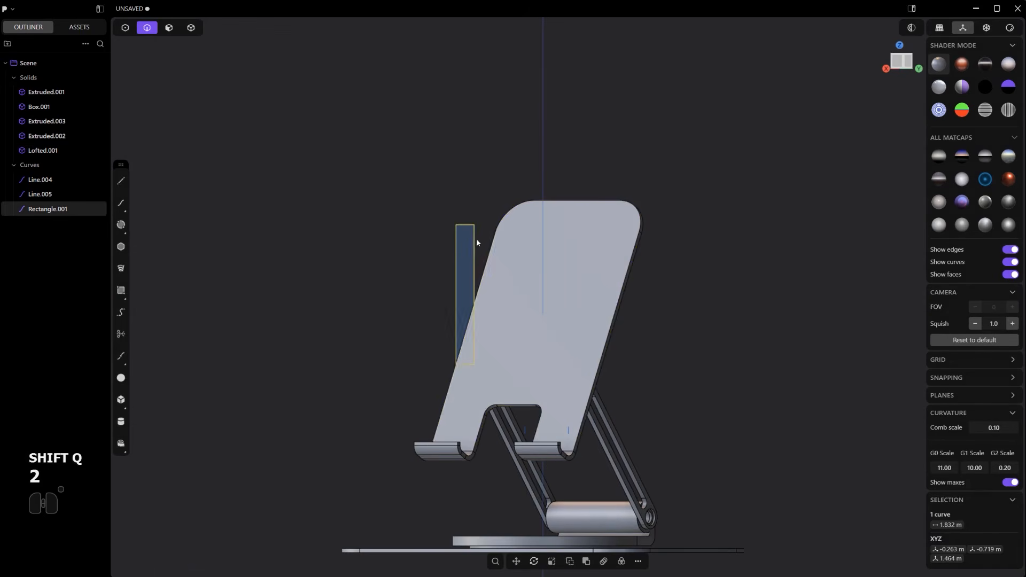
Try moving the rectangle along its Z axis and undo the last changes.
middle_drag(506, 261, 419, 291)
key(g)
key(y)
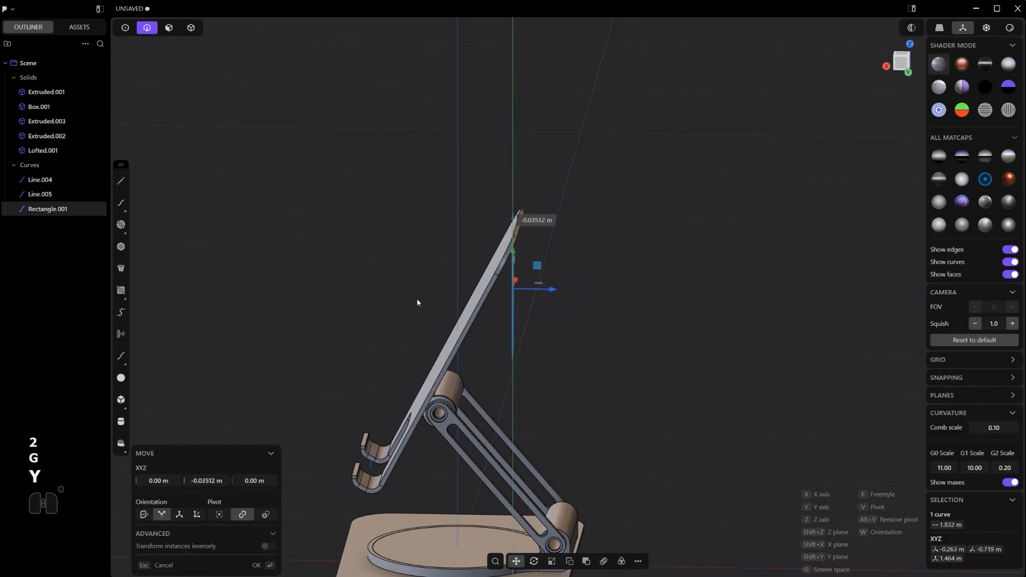
key(z)
click(350, 298)
middle_drag(347, 299, 529, 363)
key(ctrl+z)
key(ctrl+z)
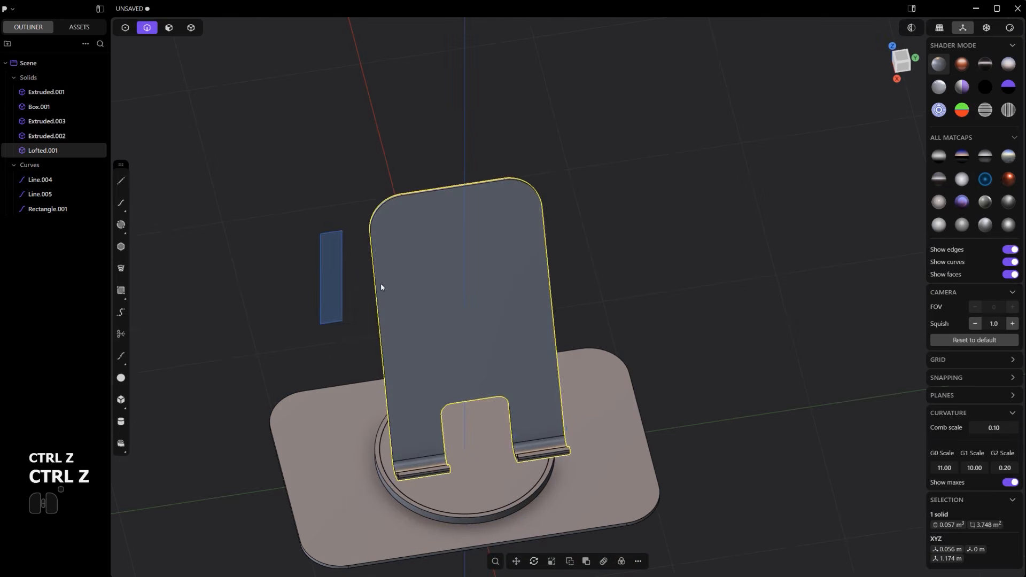
Move the rectangle in the top view to in front of the holder plate, by -0.49319 m in X and -0.64774 m in Z.
click(343, 262)
alt+middle_drag(369, 278, 390, 370)
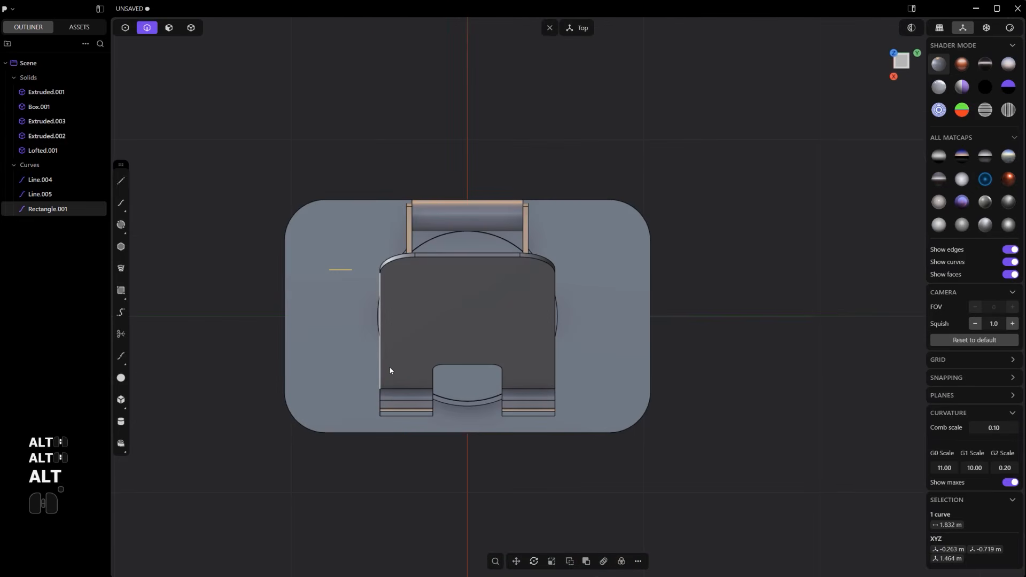
key(g)
key(g)
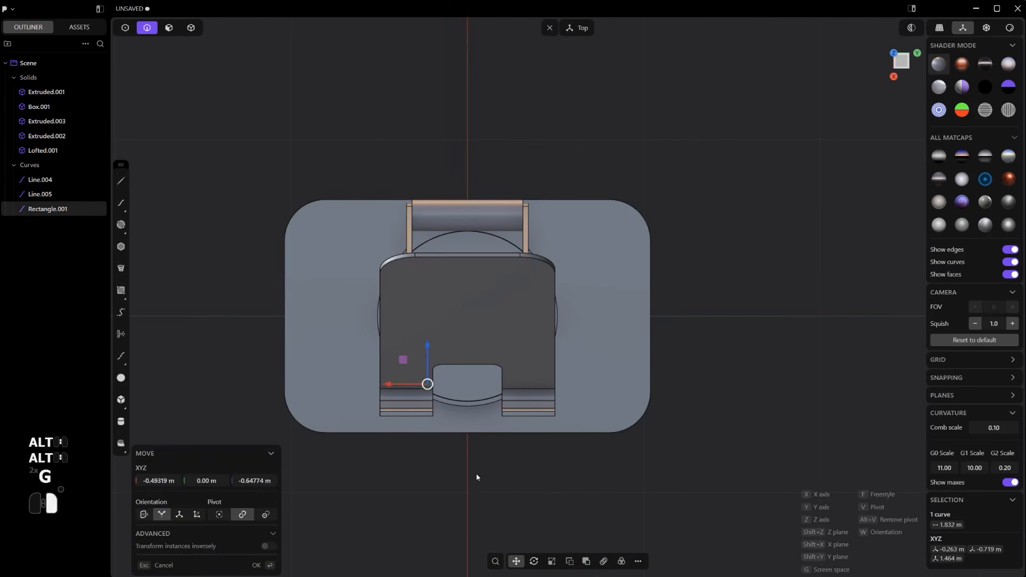
right_click(476, 475)
Imprint the rectangle curve onto the holder plate's front face.
middle_drag(476, 474, 549, 333)
key(shift+q)
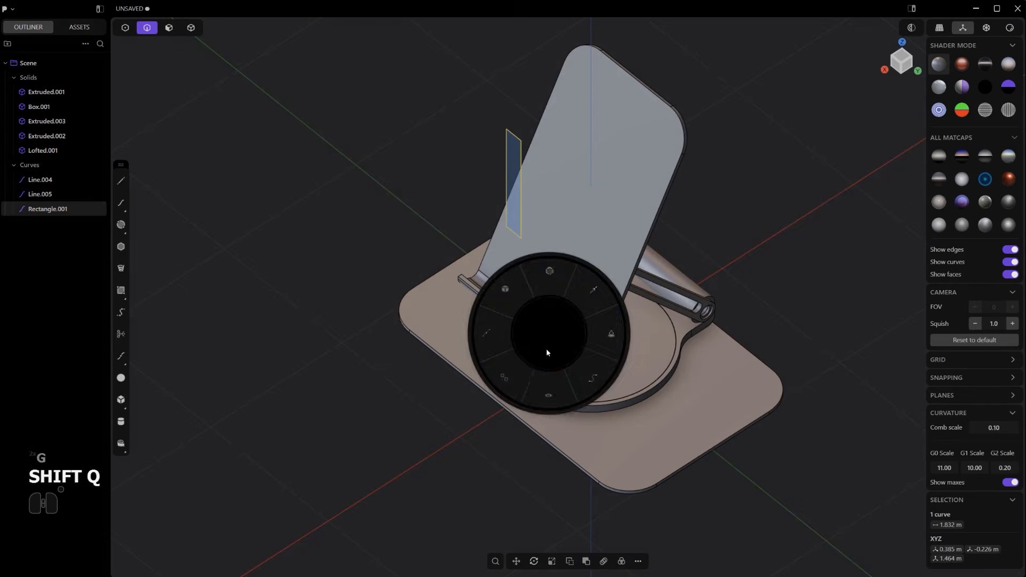
click(545, 374)
click(575, 187)
Push the imprinted rectangular face slightly outward to form a raised strip on the plate.
shift+middle_drag(575, 187, 512, 330)
middle_drag(480, 368, 512, 369)
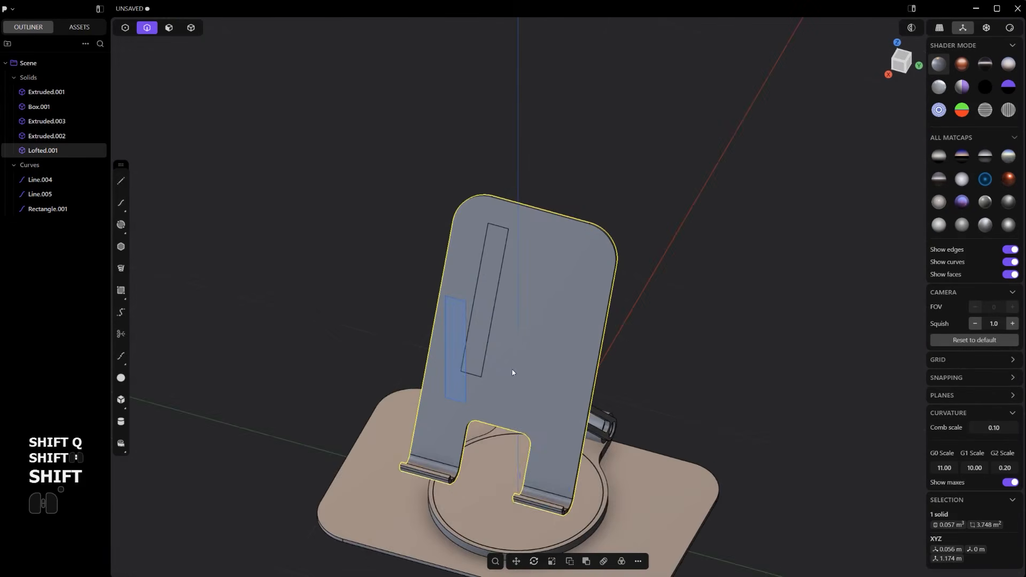
scroll(512, 370, up, 3)
key(3)
click(479, 262)
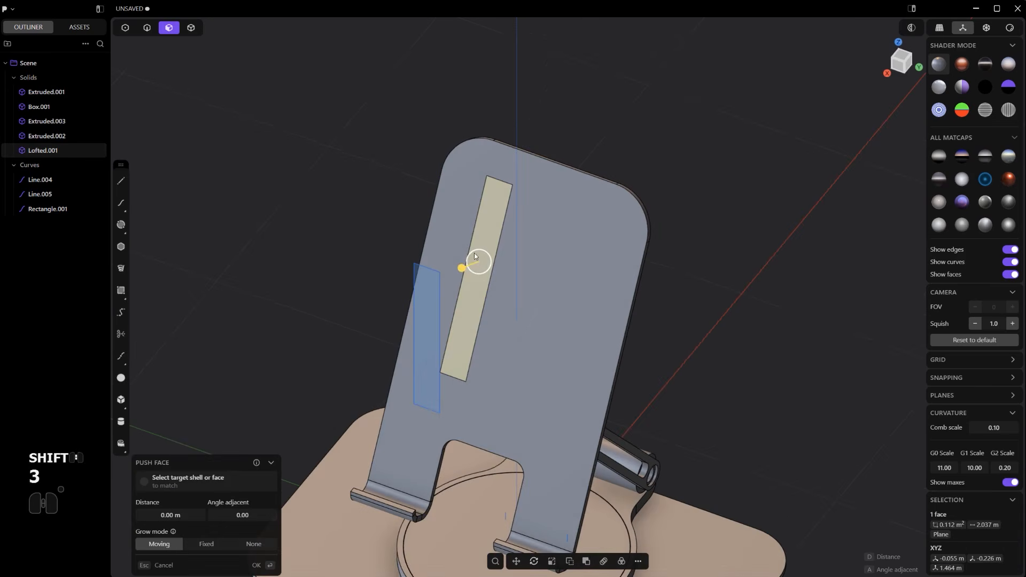
drag(471, 264, 464, 266)
Fillet the four short corner edges of the raised strip to round its ends.
scroll(464, 265, up, 3)
middle_drag(464, 266, 412, 266)
key(2)
scroll(551, 155, up, 3)
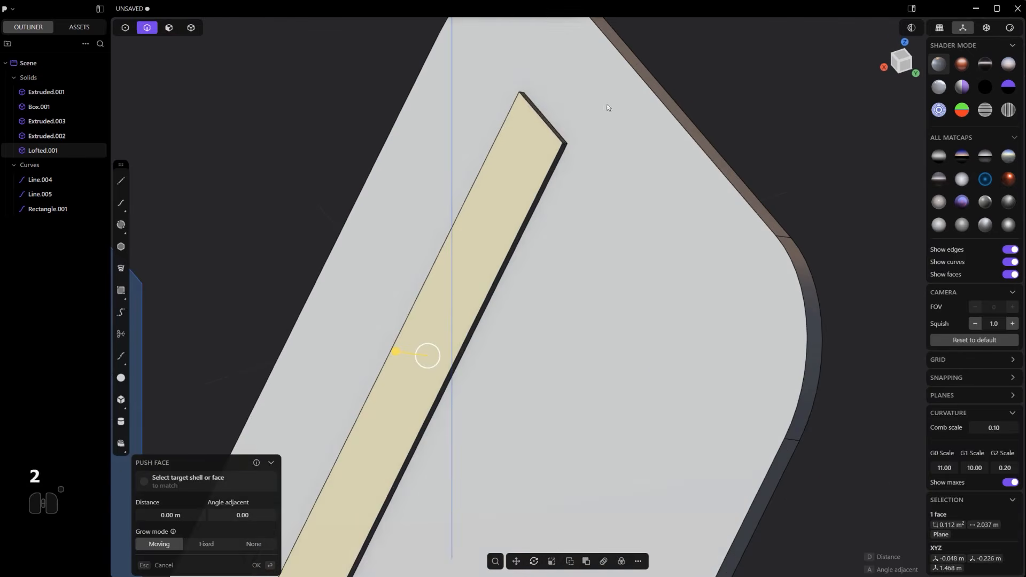
ctrl+alt+click(564, 145)
click(570, 148)
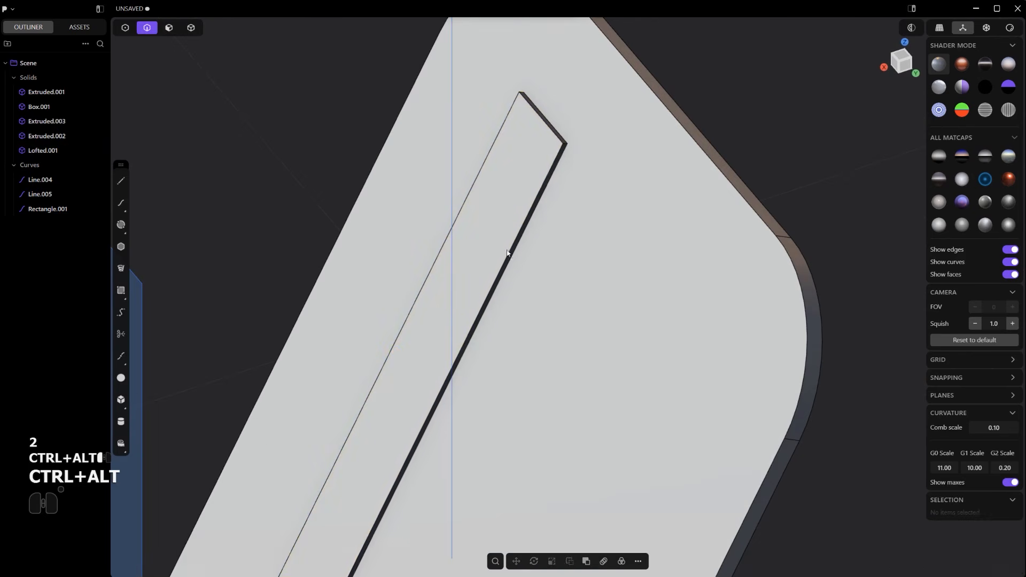
scroll(584, 143, up, 3)
ctrl+alt+click(539, 139)
scroll(479, 353, down, 3)
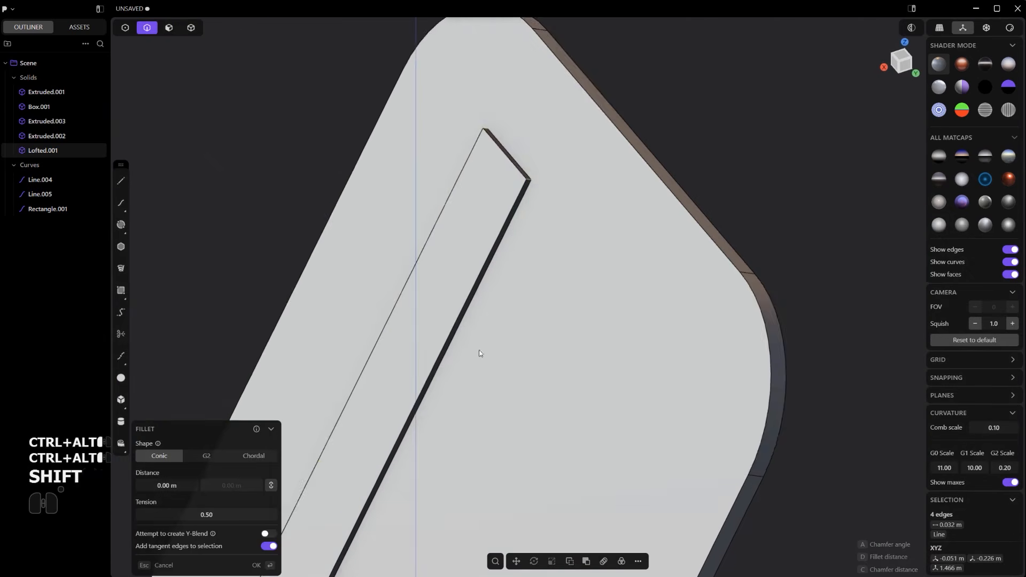
scroll(395, 459, up, 4)
drag(424, 524, 430, 548)
right_click(443, 485)
Push the rounded strip's front face slightly back toward the plate to make the strip thinner.
scroll(460, 394, down, 2)
key(3)
click(470, 353)
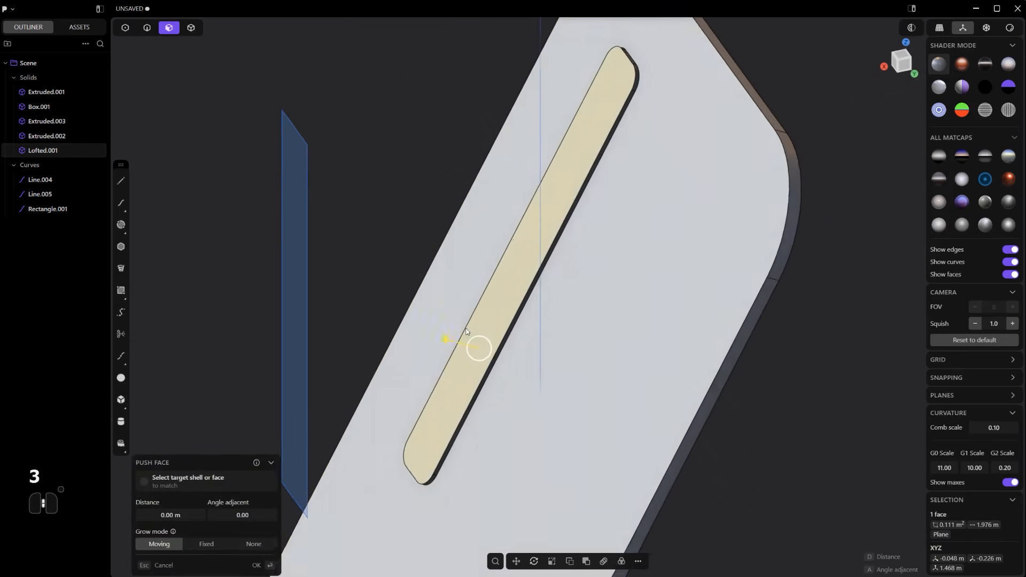
scroll(468, 335, up, 3)
shift+drag(450, 353, 469, 363)
Delete the rectangle curve used for the imprint.
scroll(469, 365, down, 8)
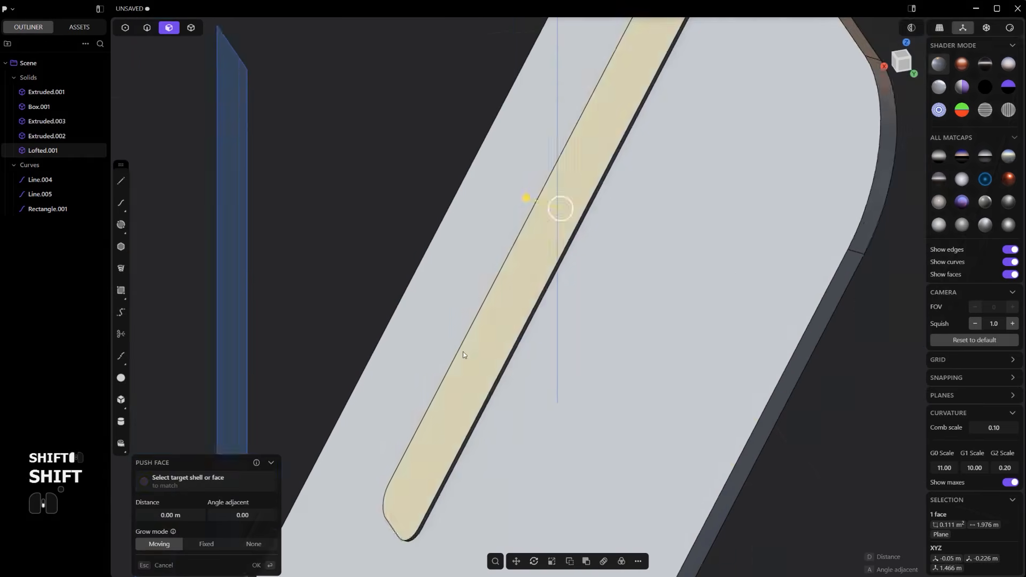
key(2)
key(x)
Mirror the holder plate across its vertical centre plane and union the halves so both sides carry a strip.
middle_drag(524, 309, 579, 344)
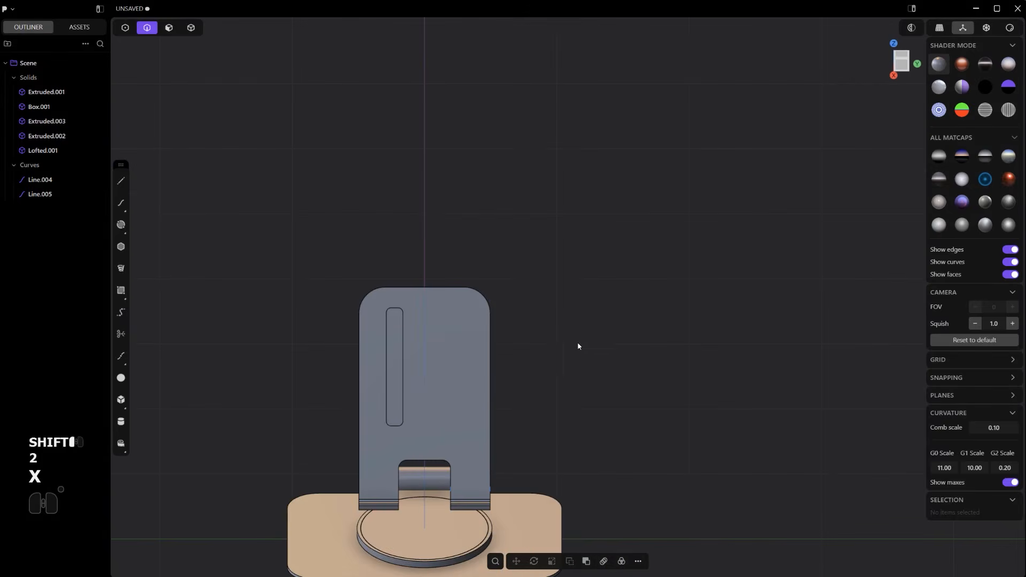
scroll(571, 350, down, 2)
key(4)
click(448, 378)
key(alt+x)
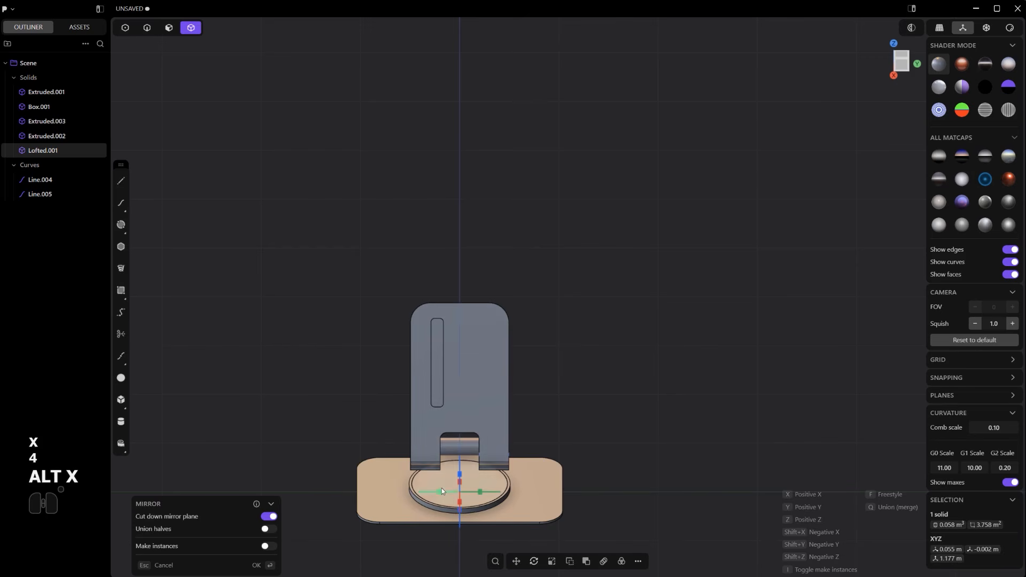
key(q)
right_click(595, 364)
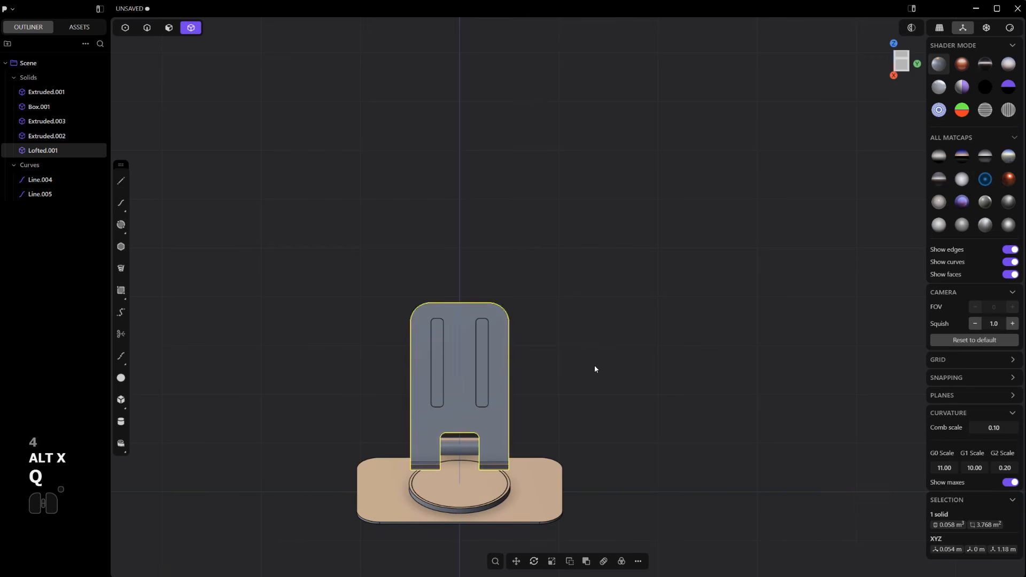
key(q)
middle_drag(601, 380, 681, 322)
scroll(671, 336, up, 2)
right_click(666, 341)
Offset the round disc's top face edge inward to imprint a small central circle about 0.36 m in circumference.
shift+middle_drag(632, 345, 626, 208)
scroll(609, 235, up, 2)
middle_drag(598, 268, 471, 274)
shift+middle_drag(632, 330, 653, 386)
scroll(476, 343, up, 2)
key(3)
click(478, 336)
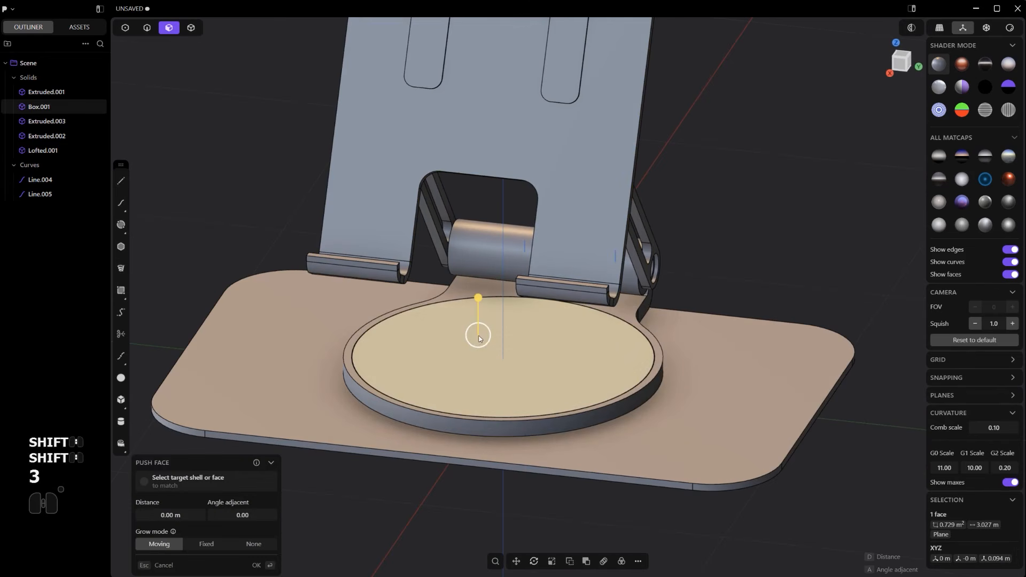
key(o)
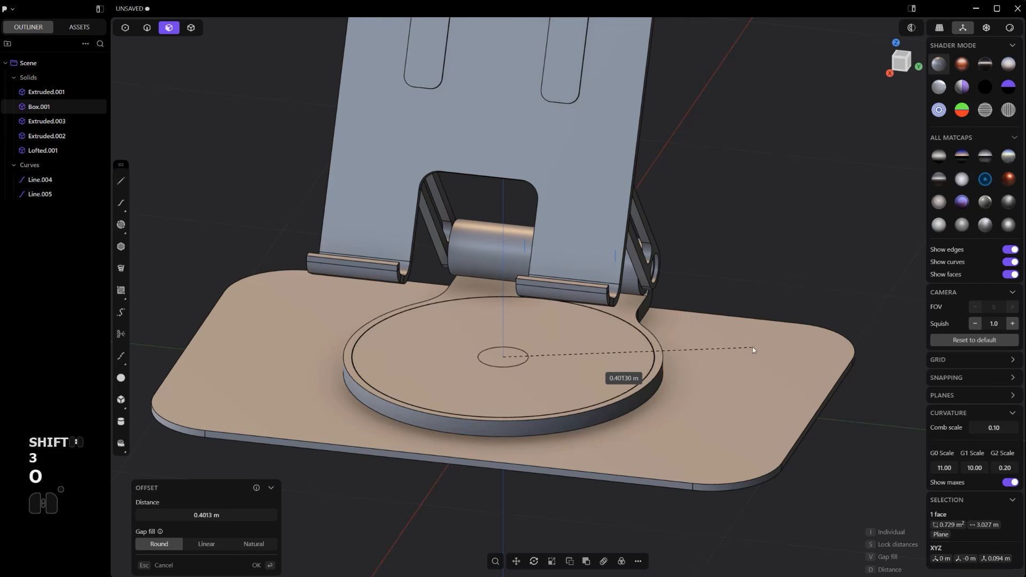
right_click(753, 339)
Push the small central circle down about 0.013 m into the disc to form a shallow recess.
click(505, 354)
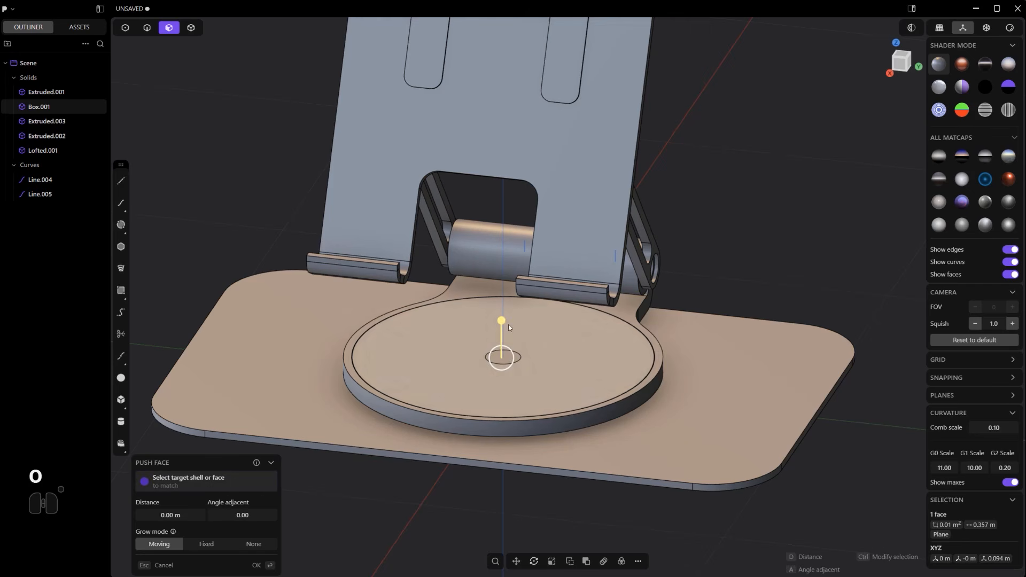
drag(502, 320, 502, 325)
scroll(503, 350, up, 3)
Bevel the rim of the central recess and fillet its edges about 0.009 m.
key(2)
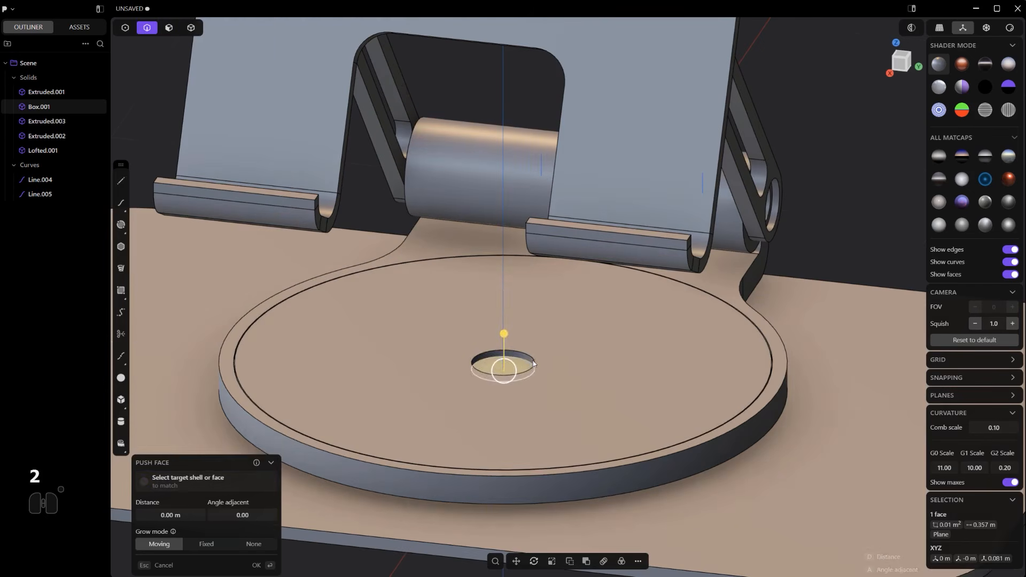
click(534, 363)
drag(533, 363, 526, 345)
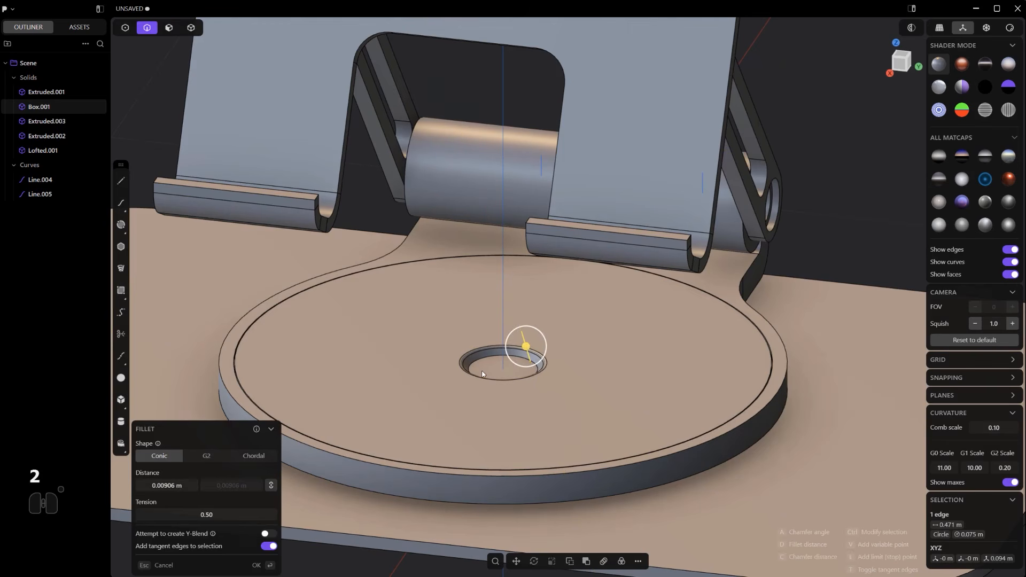
scroll(481, 368, up, 2)
ctrl+click(485, 354)
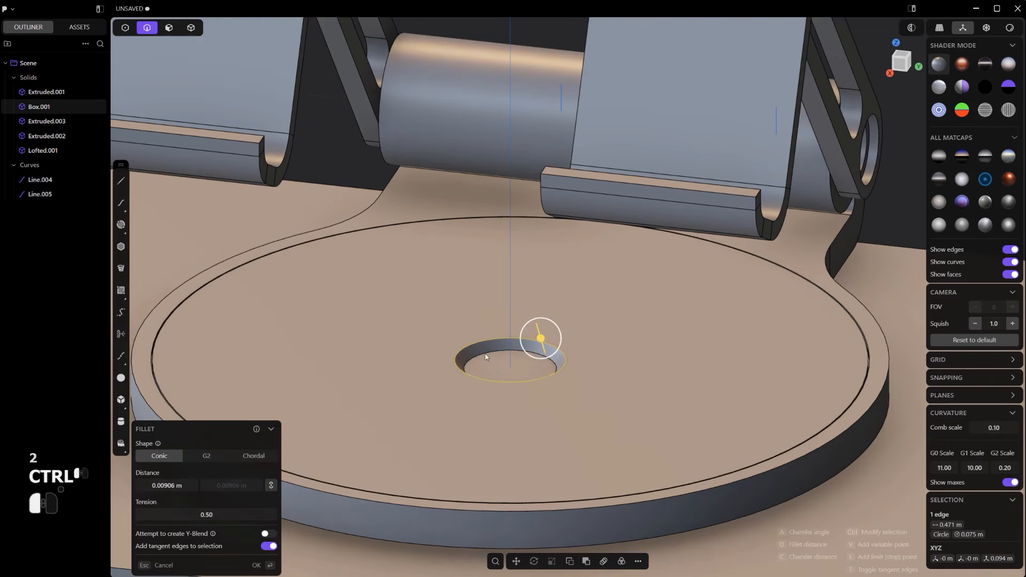
right_click(686, 437)
Fillet the disc's groove and outer rim edges together with the base plate's edges by about 0.00375 m.
shift+middle_drag(635, 371, 562, 325)
scroll(562, 325, up, 3)
click(571, 329)
key(b)
mouse_move(571, 329)
mouse_down()
mouse_move(564, 324)
mouse_move(575, 324)
mouse_up()
key(c)
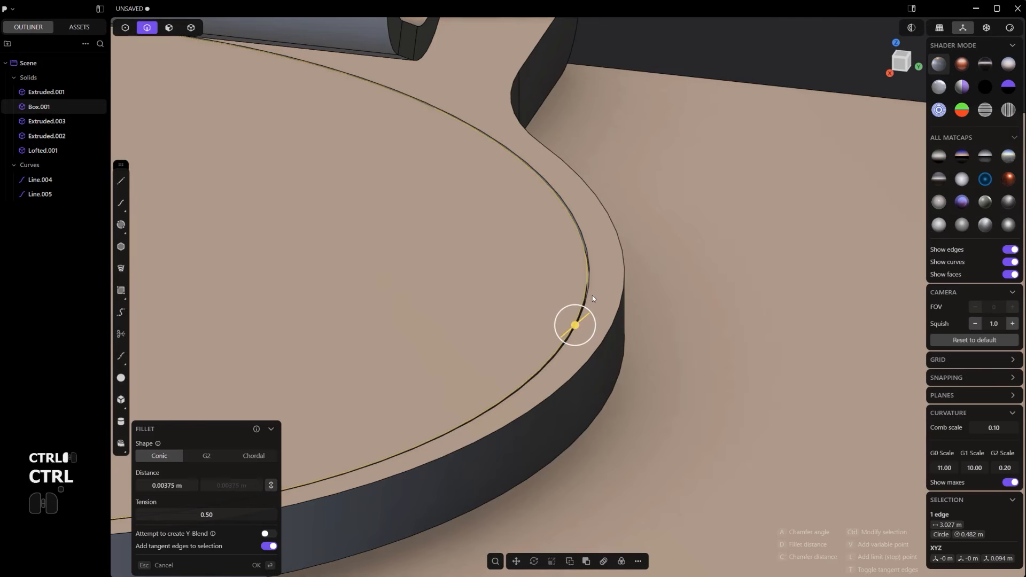
ctrl+click(588, 241)
ctrl+click(625, 283)
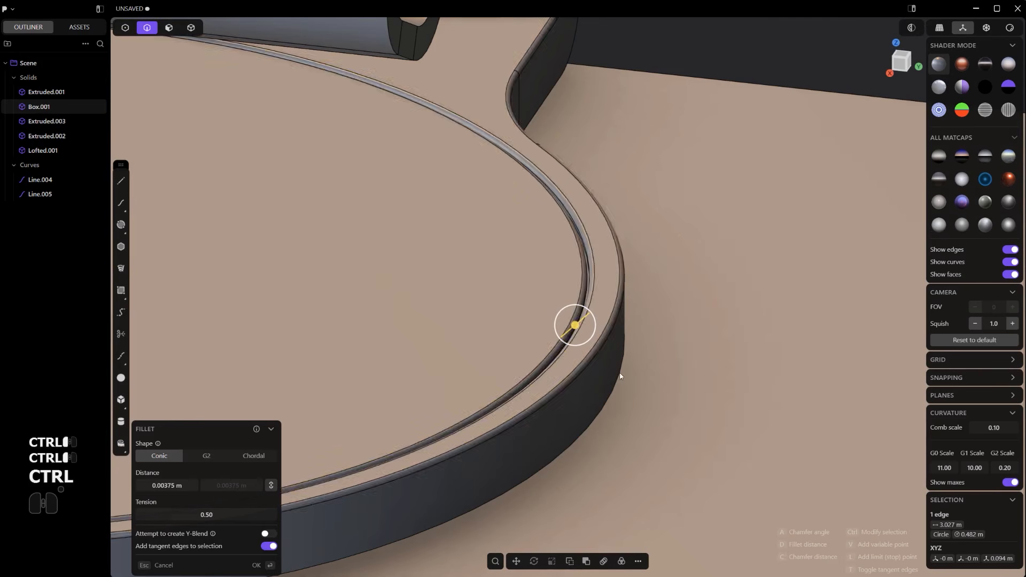
ctrl+click(611, 391)
scroll(604, 397, down, 4)
middle_drag(604, 396, 593, 362)
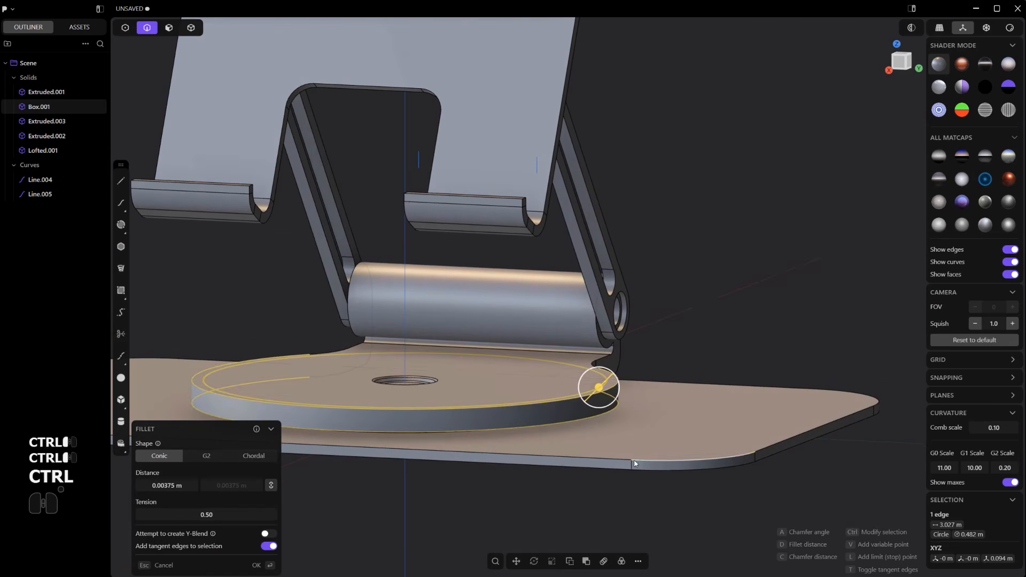
key(Return)
Fillet the slotted arms' outer, slot and hinge hole edges by about 0.0029 m.
scroll(612, 411, up, 5)
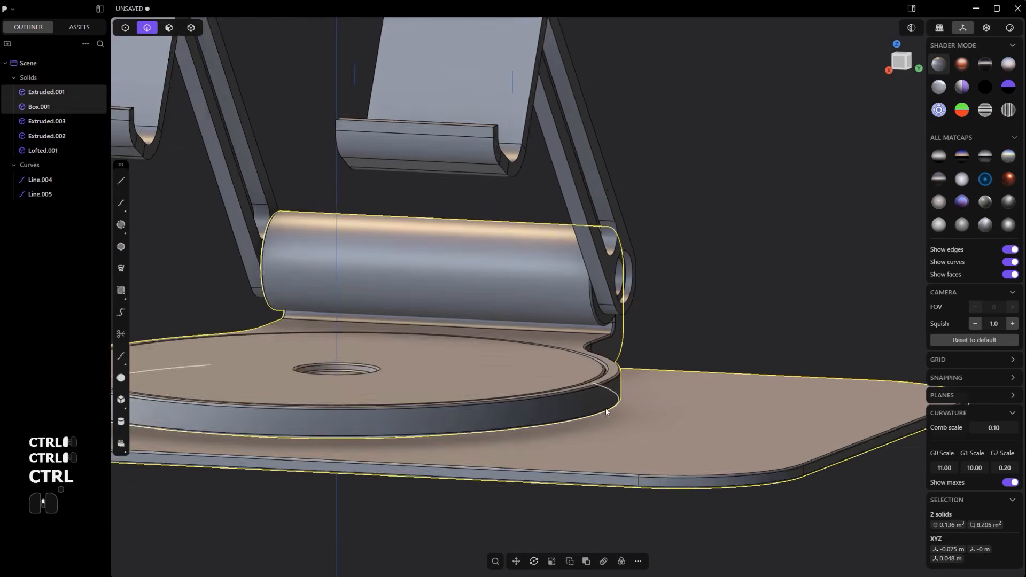
scroll(584, 330, up, 2)
shift+middle_drag(594, 292, 556, 374)
click(557, 243)
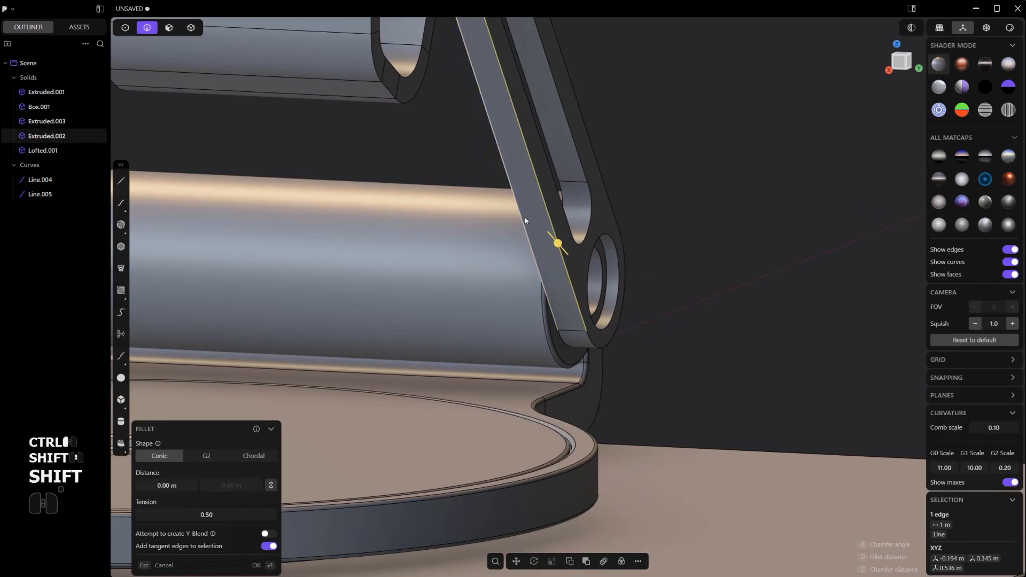
shift+click(521, 218)
shift+click(607, 244)
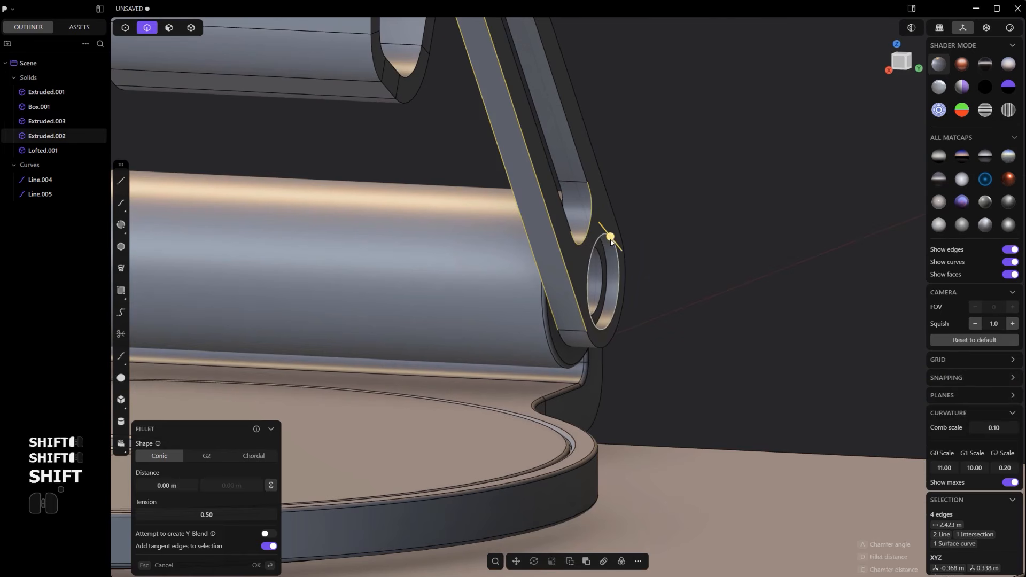
drag(612, 239, 613, 242)
middle_drag(612, 242, 521, 353)
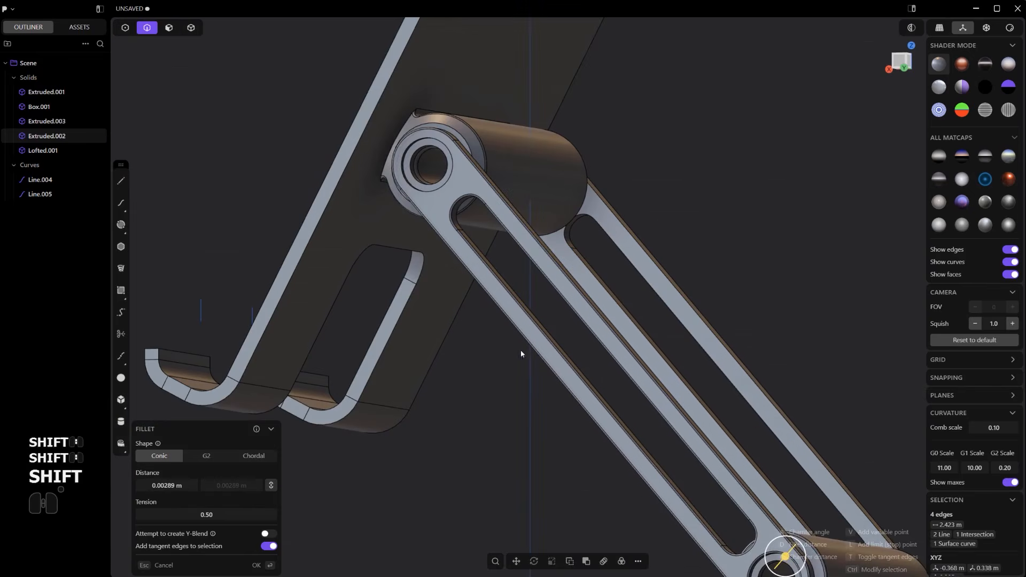
Try to fillet the holder plate's long back edges and undo it.
click(414, 289)
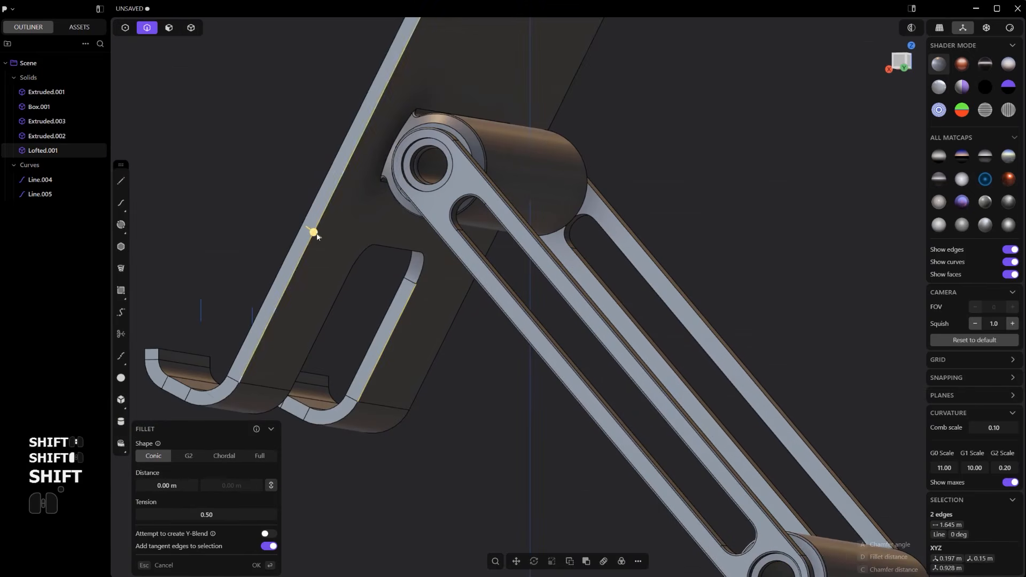
drag(316, 236, 326, 244)
middle_drag(326, 245, 540, 295)
key(ctrl+z)
Fillet the two short corner edges at the ends of one hook's front lip.
scroll(537, 296, up, 3)
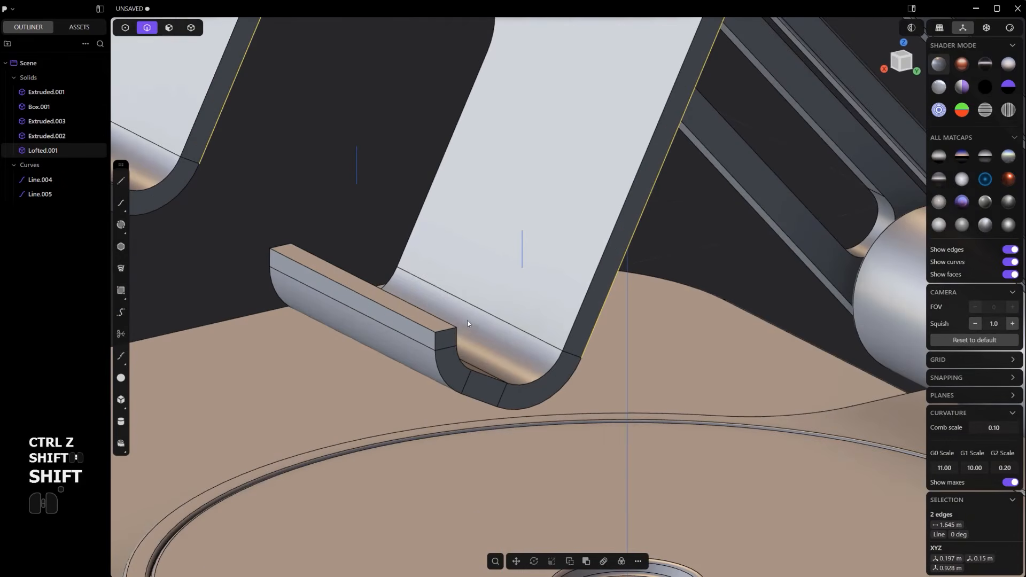
click(448, 330)
key(f)
shift+click(284, 247)
drag(282, 245, 277, 229)
right_click(278, 229)
Fillet the hook's lip and bend edges and the adjoining long outline edges on that half of the holder plate.
click(431, 334)
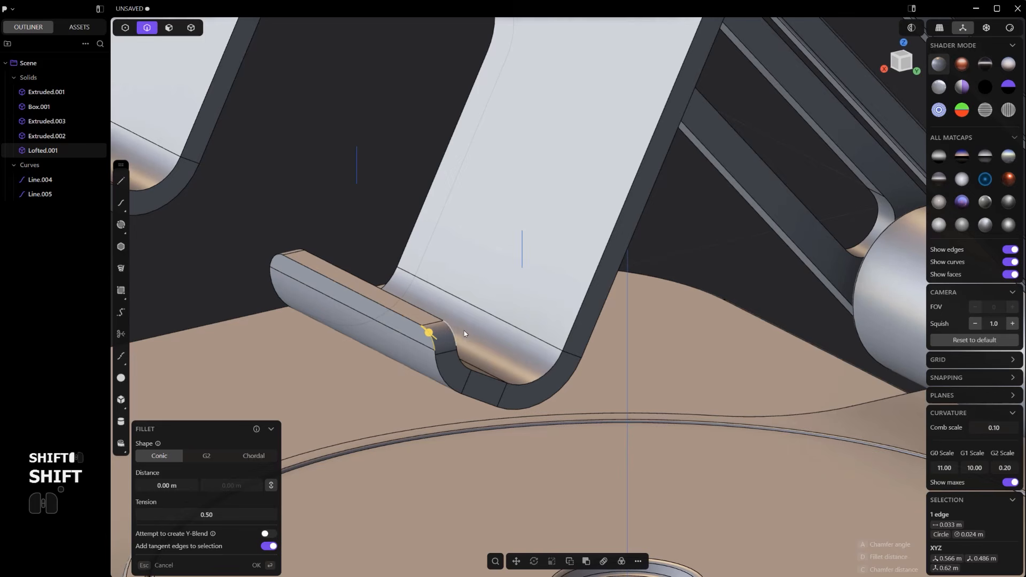
shift+click(554, 369)
scroll(554, 368, down, 5)
middle_drag(554, 368, 336, 394)
scroll(341, 384, up, 2)
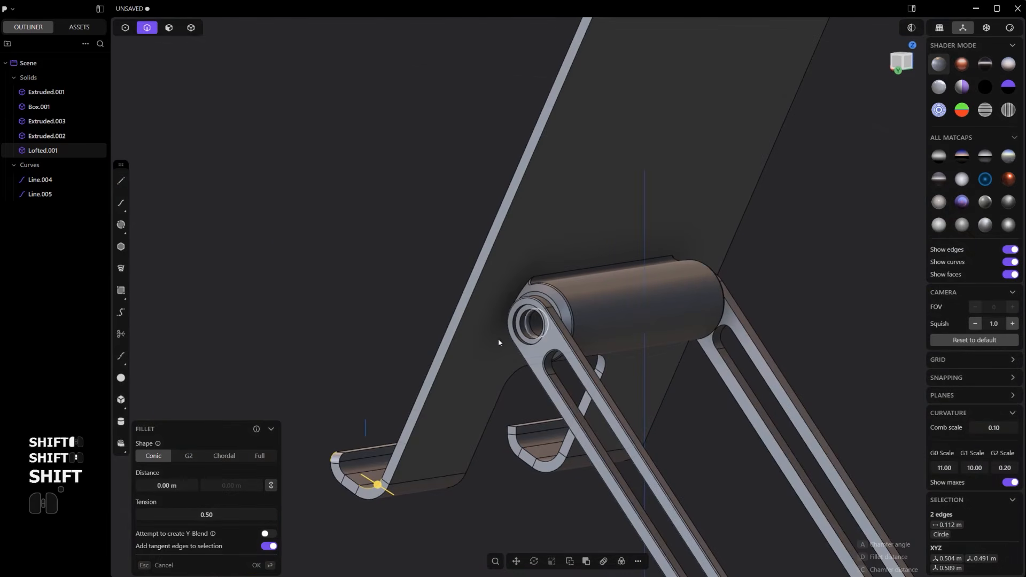
shift+click(457, 341)
drag(456, 341, 460, 343)
scroll(460, 344, down, 6)
middle_drag(472, 362, 697, 351)
right_click(692, 350)
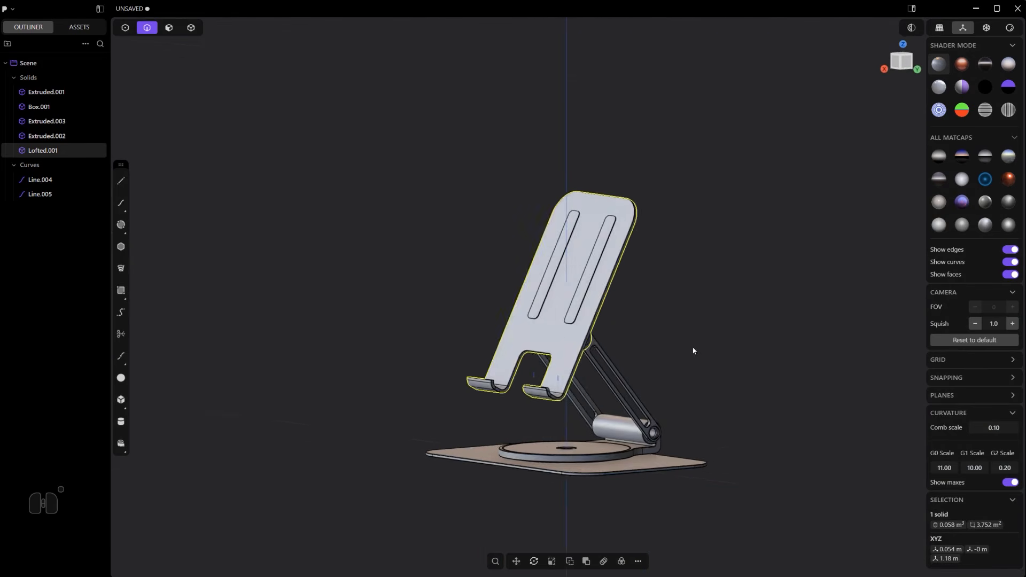
Mirror the filleted half of the holder plate across the vertical centre plane and union the halves.
key(4)
key(alt+x)
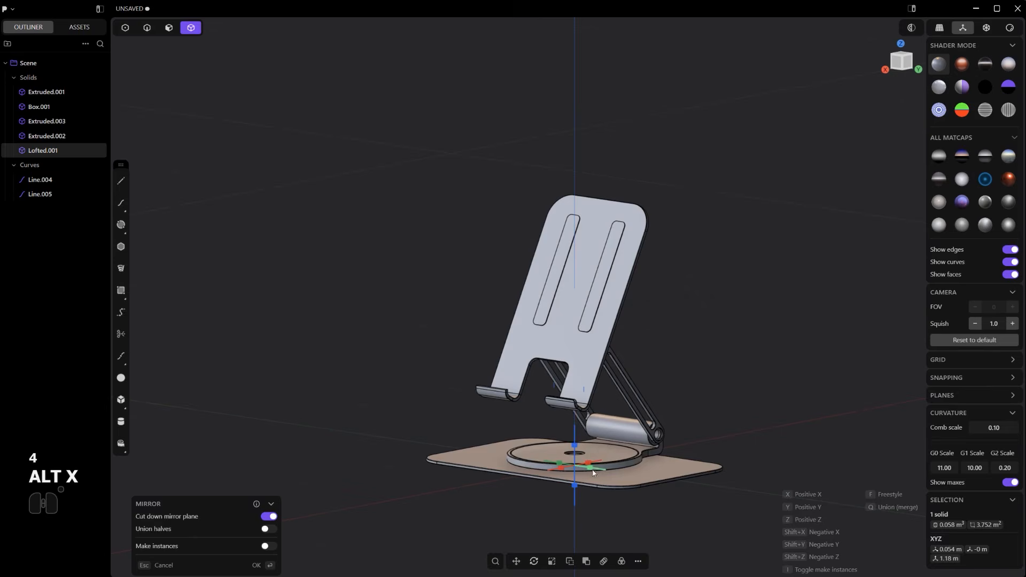
click(592, 470)
right_click(710, 380)
key(q)
key(q)
right_click(710, 382)
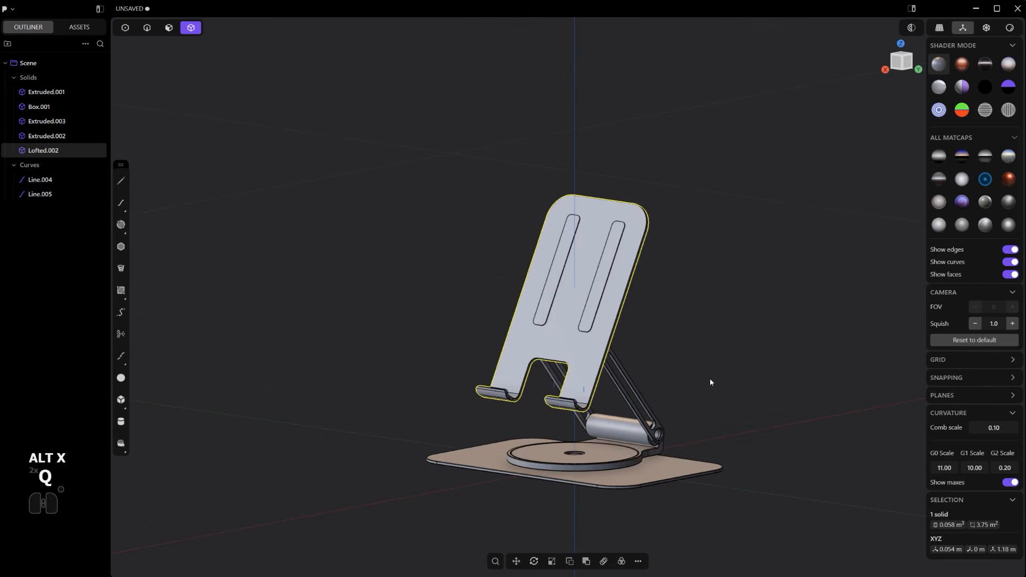
Duplicate the inner circular edge of the lower hinge bore as a separate curve.
shift+middle_drag(649, 380, 536, 251)
scroll(655, 299, up, 2)
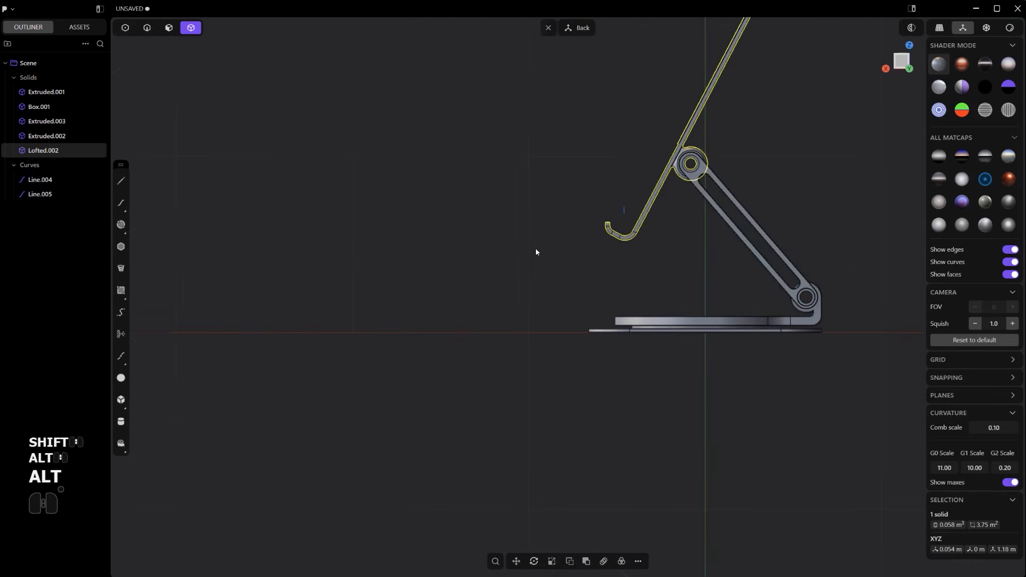
shift+middle_drag(751, 256, 495, 291)
scroll(496, 290, up, 4)
shift+middle_drag(673, 400, 521, 371)
scroll(627, 381, up, 2)
scroll(567, 350, up, 2)
key(2)
click(552, 343)
key(shift+d)
click(534, 388)
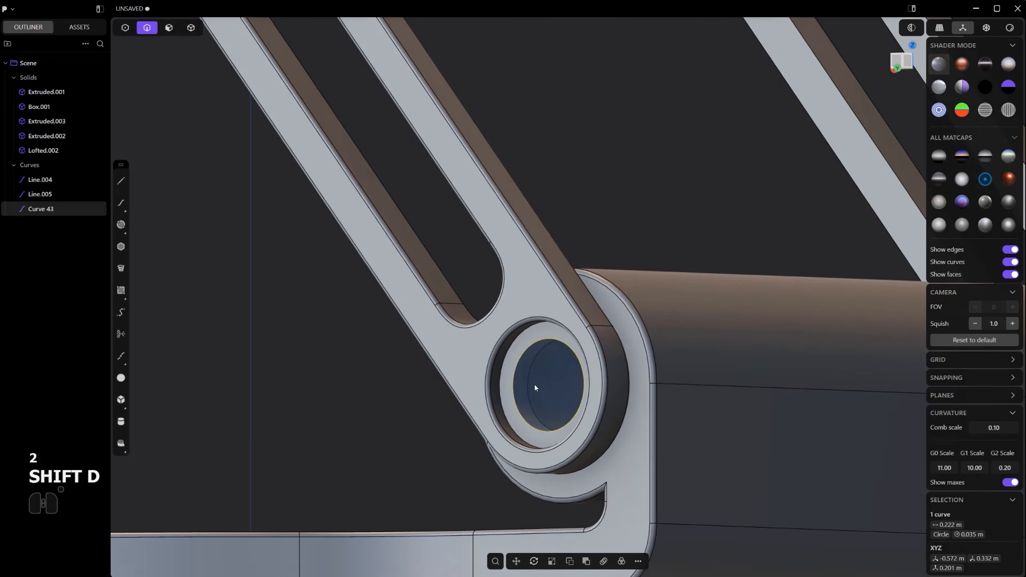
Patch the duplicated circle in the lower hinge bore with a flat sheet.
key(alt+w)
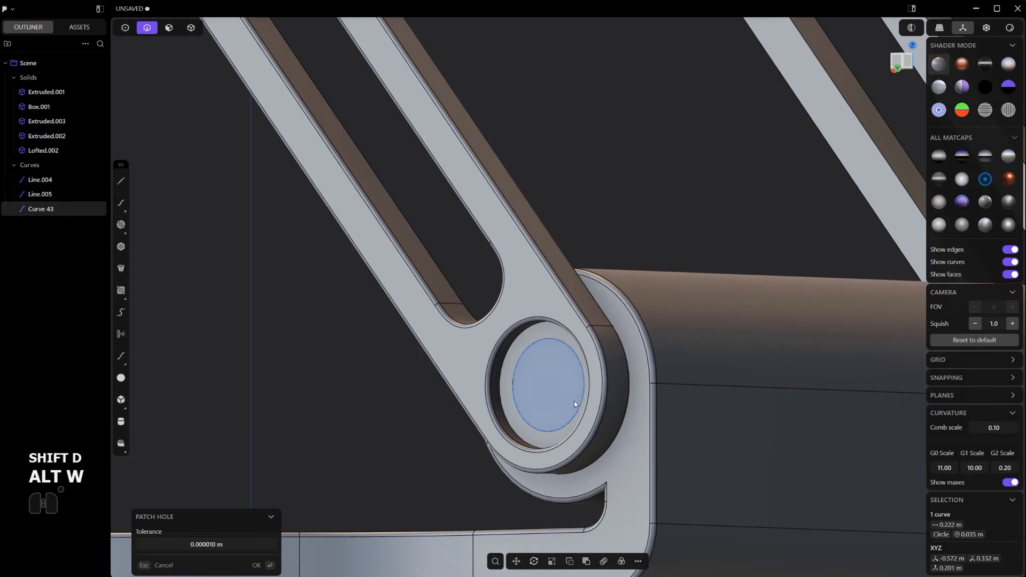
key(3)
click(564, 384)
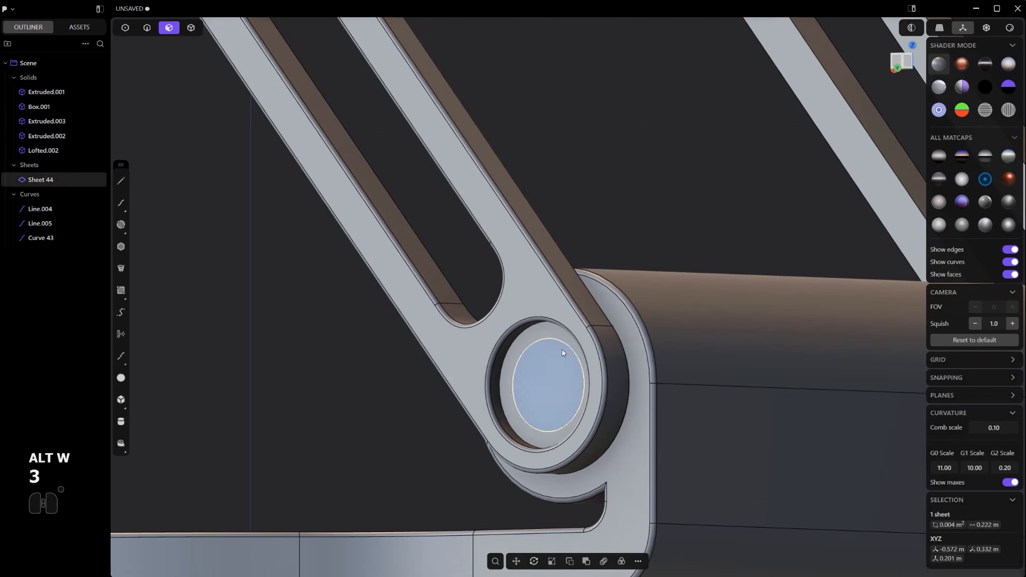
key(2)
key(3)
Extrude the circular region in the lower hinge bore outward about 0.01 m as a new pin body.
click(551, 376)
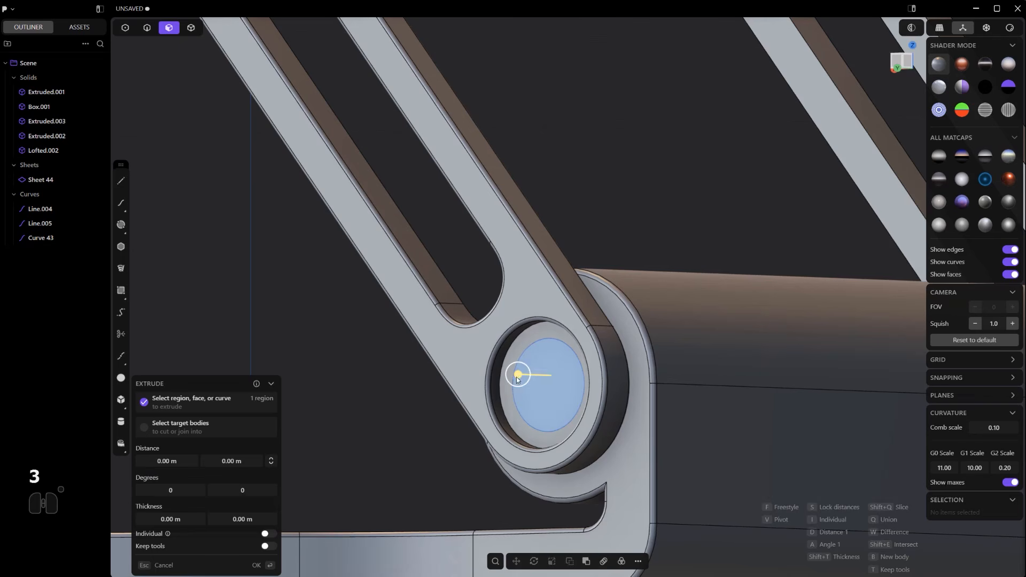
drag(518, 378, 507, 376)
right_click(540, 363)
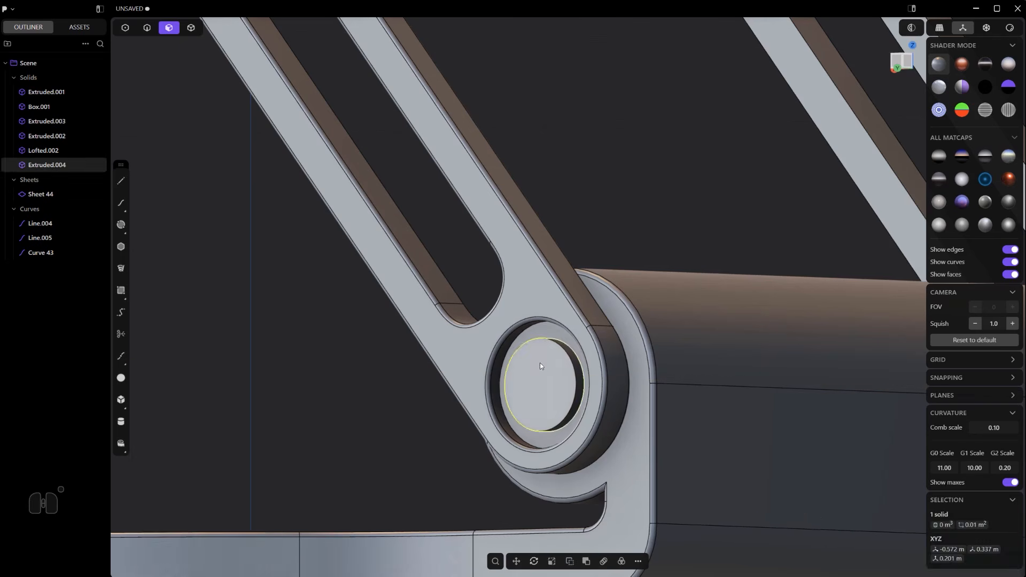
Push the pin's cylindrical side outward about 0.01 m to widen it within the arm's hole.
scroll(539, 363, up, 2)
key(3)
click(587, 356)
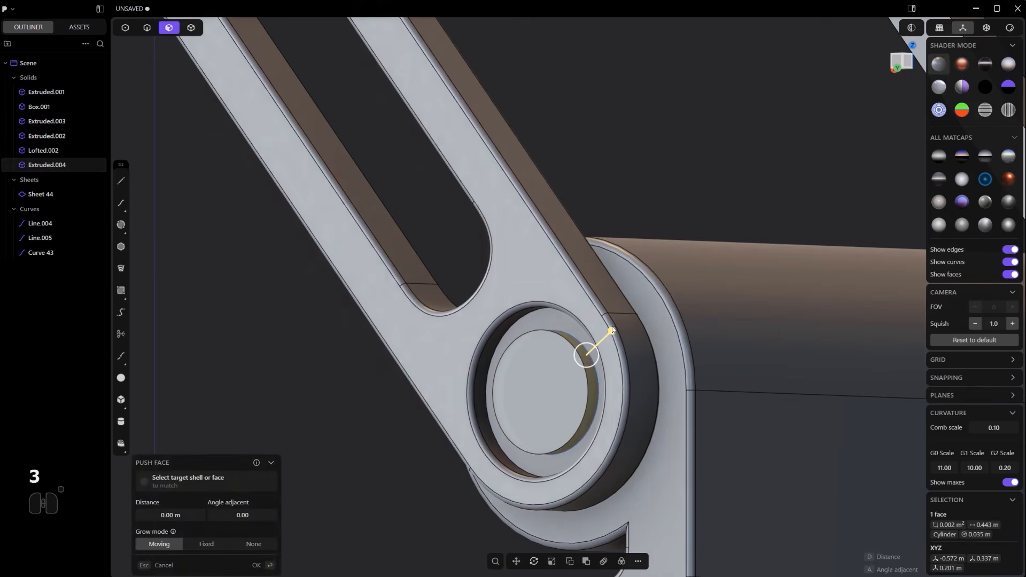
drag(612, 329, 633, 323)
right_click(632, 324)
key(2)
scroll(578, 325, up, 2)
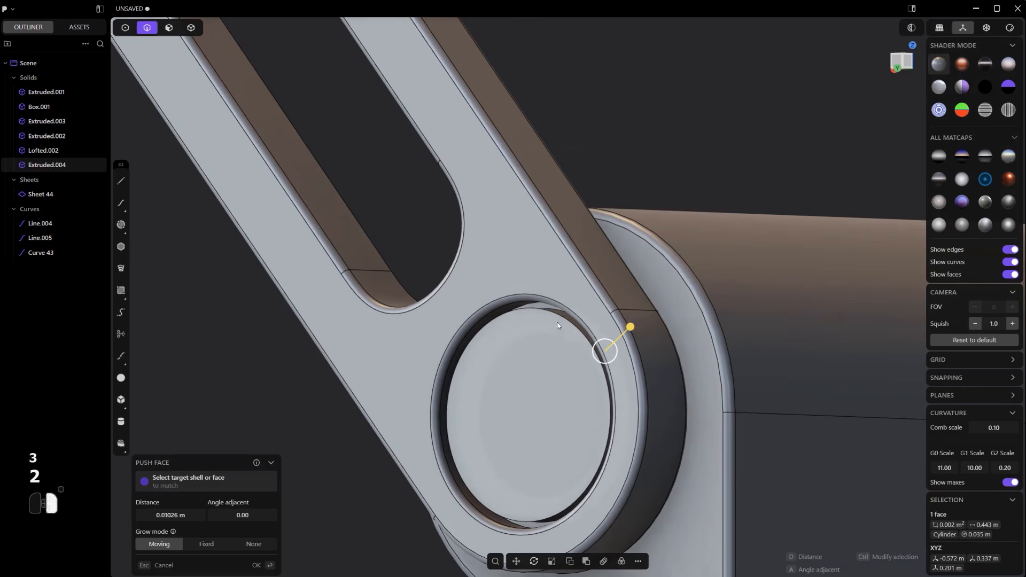
click(569, 325)
key(f)
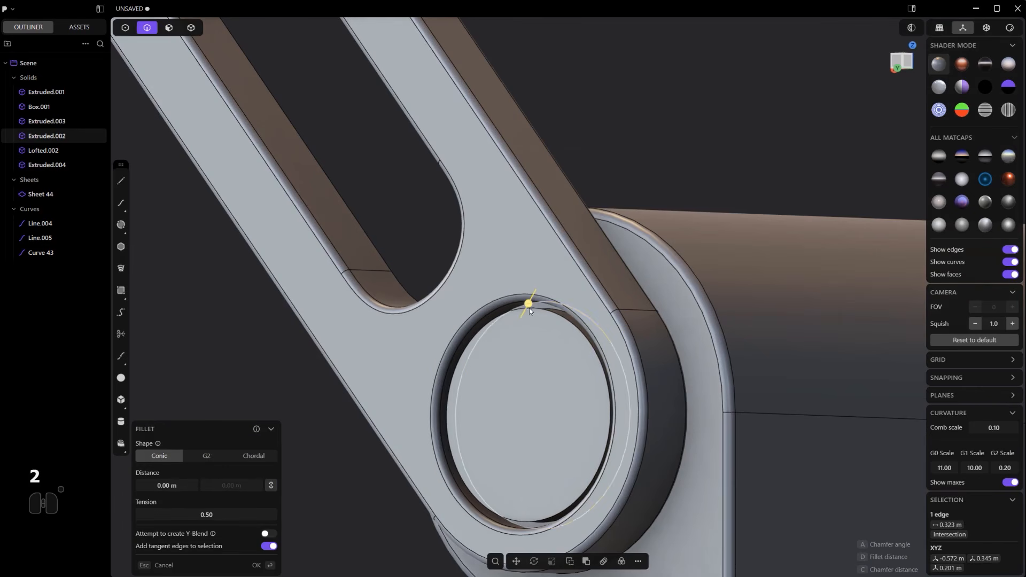
key(Escape)
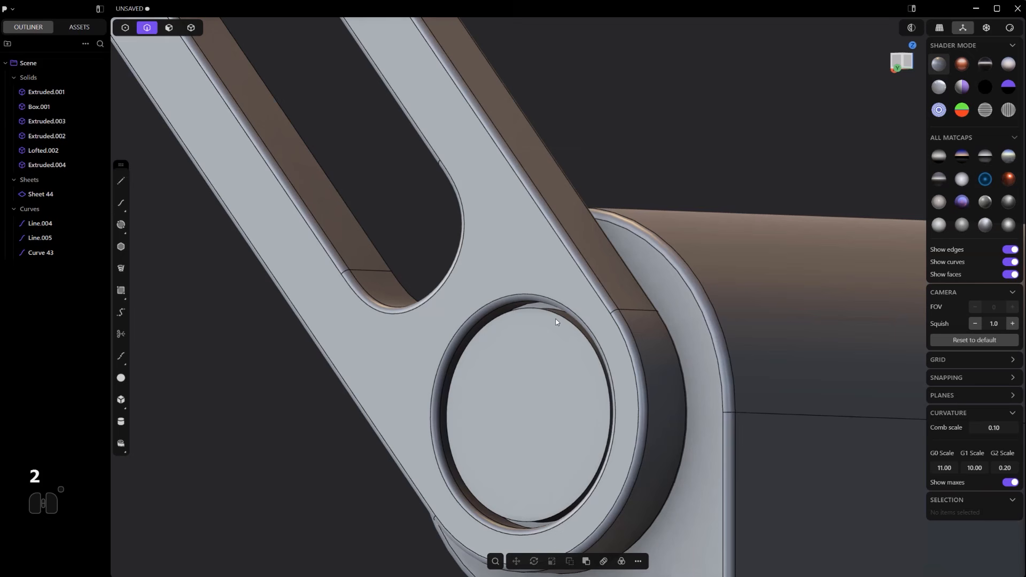
Chamfer the pin's front circular edge by about 0.00635 m.
click(525, 323)
key(f)
key(c)
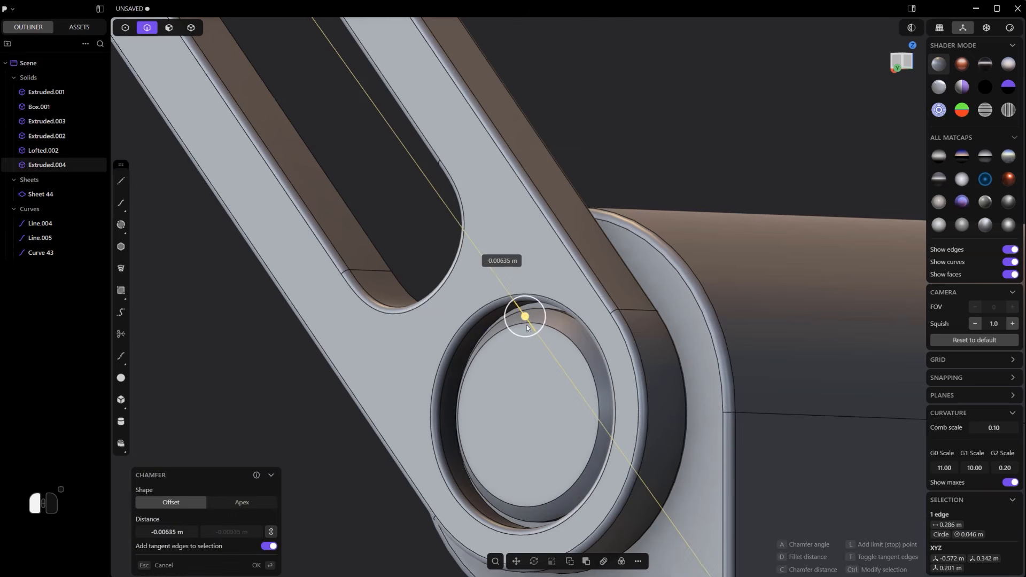
key(Return)
Offset the lower pin's front face inward to a small central circle and push it inward as a centre hole.
key(3)
click(530, 439)
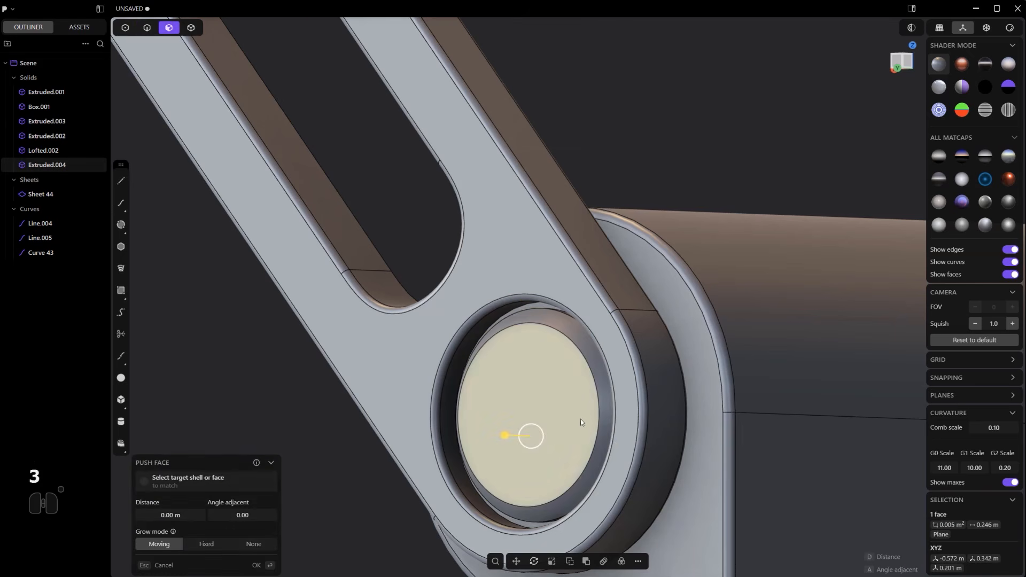
key(o)
click(695, 404)
click(525, 416)
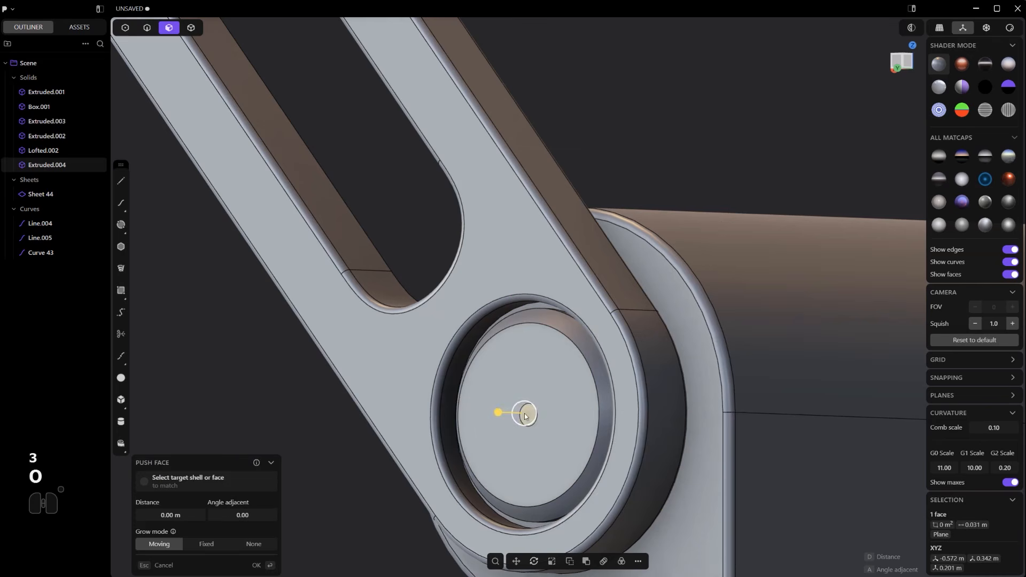
Fillet the edge of the lower pin's centre hole together with the pin's outer front edge.
key(2)
click(525, 415)
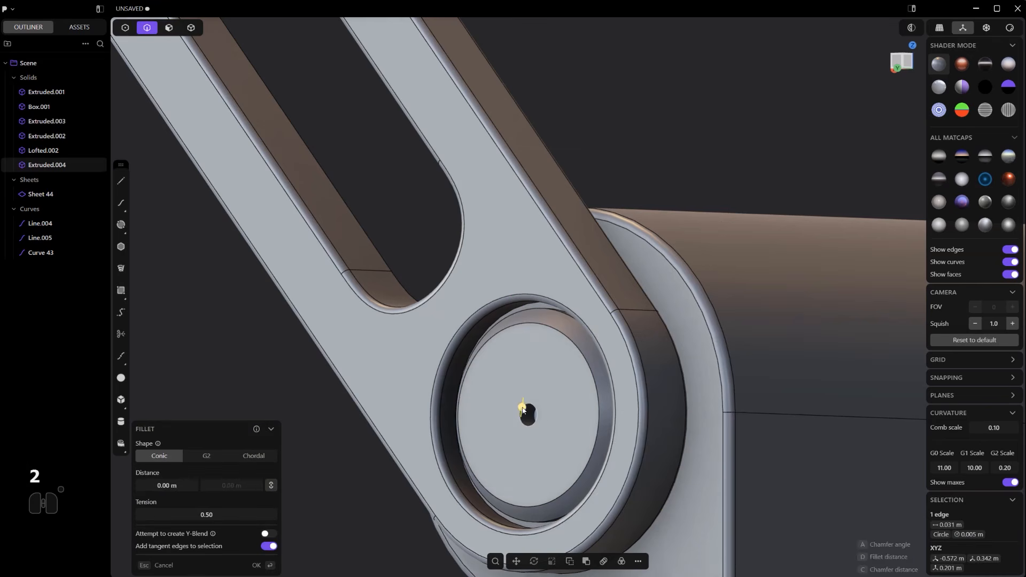
ctrl+click(556, 316)
right_click(557, 320)
scroll(558, 332, down, 5)
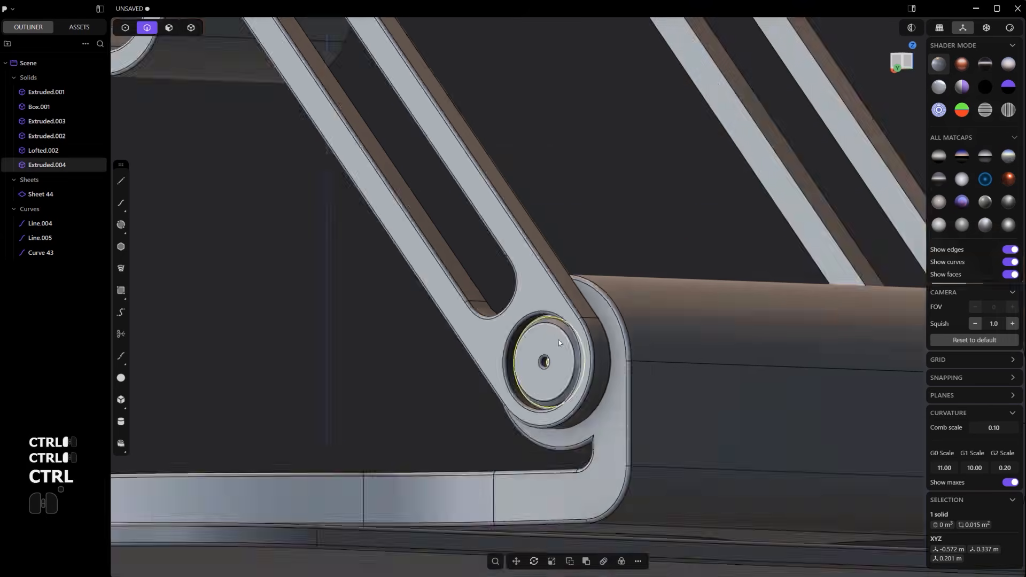
Mirror the finished lower pin across the centre plane to the opposite arm.
key(4)
scroll(560, 355, down, 5)
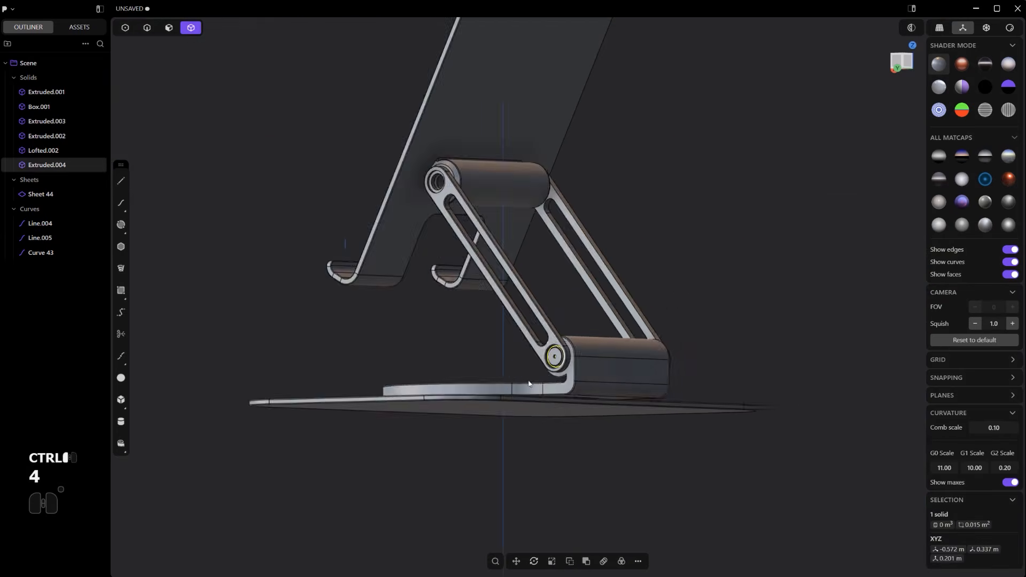
key(alt+x)
click(531, 395)
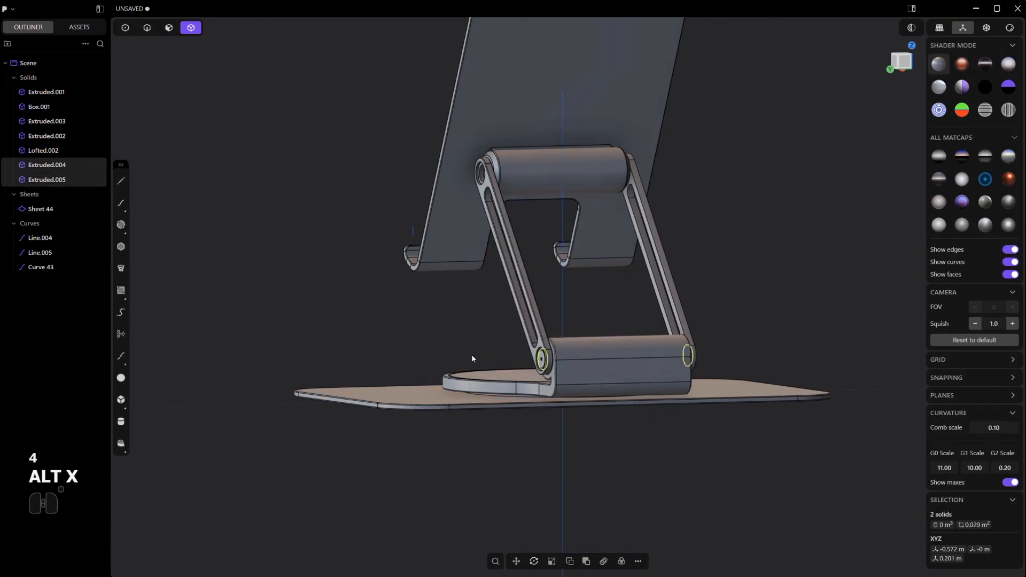
Duplicate the circular sheet at the lower hinge and move the copy to the centre of the upper hinge bore.
click(471, 355)
middle_drag(472, 354, 598, 367)
click(533, 356)
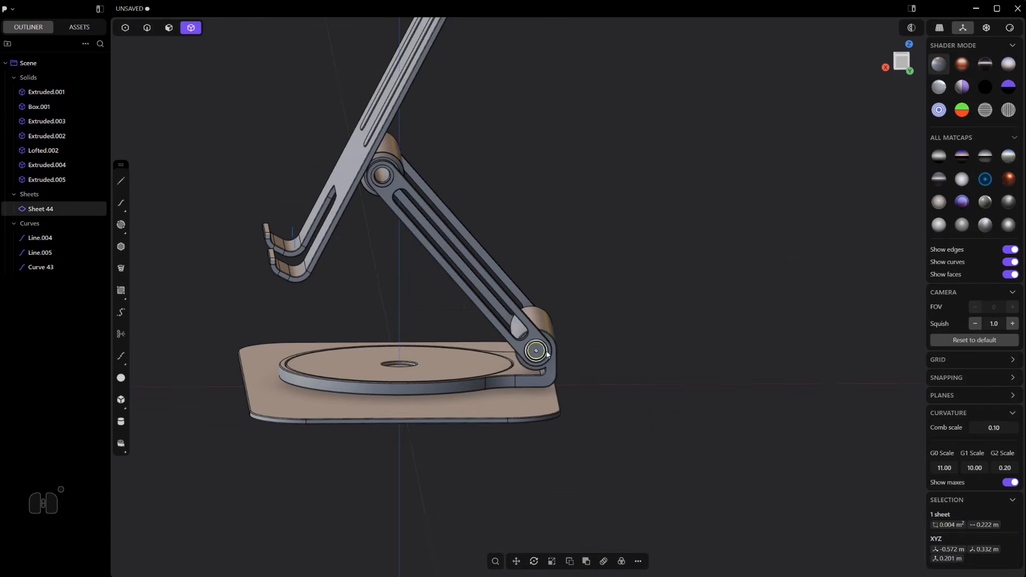
alt+middle_drag(536, 356, 675, 391)
scroll(558, 329, up, 3)
key(shift+d)
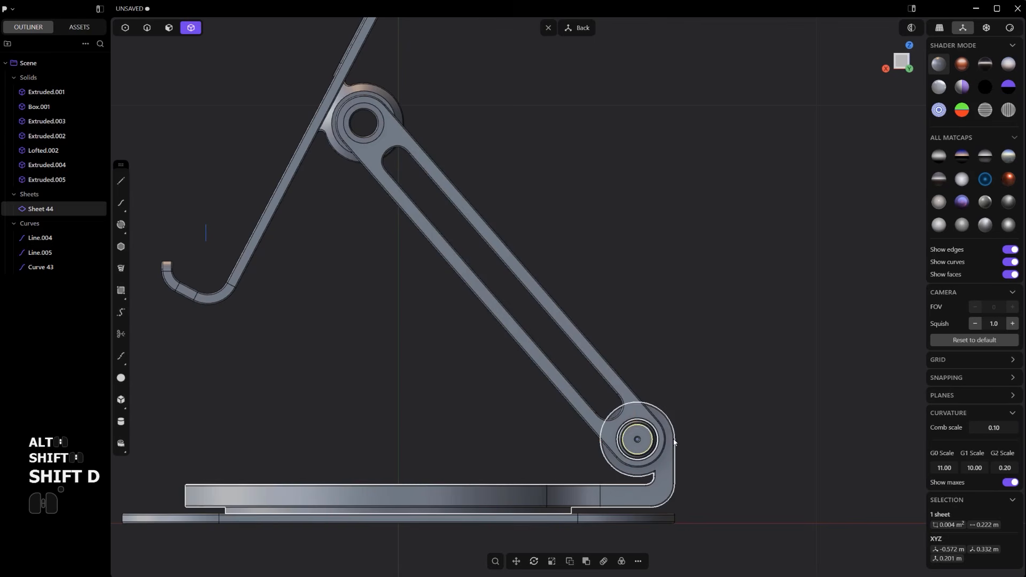
key(g)
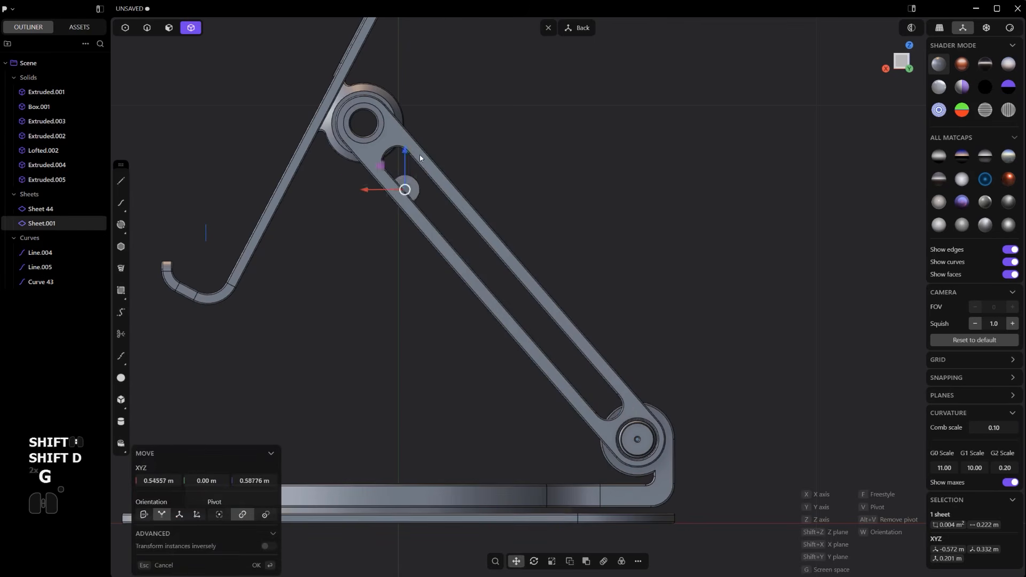
key(g)
ctrl+click(366, 124)
scroll(366, 124, up, 3)
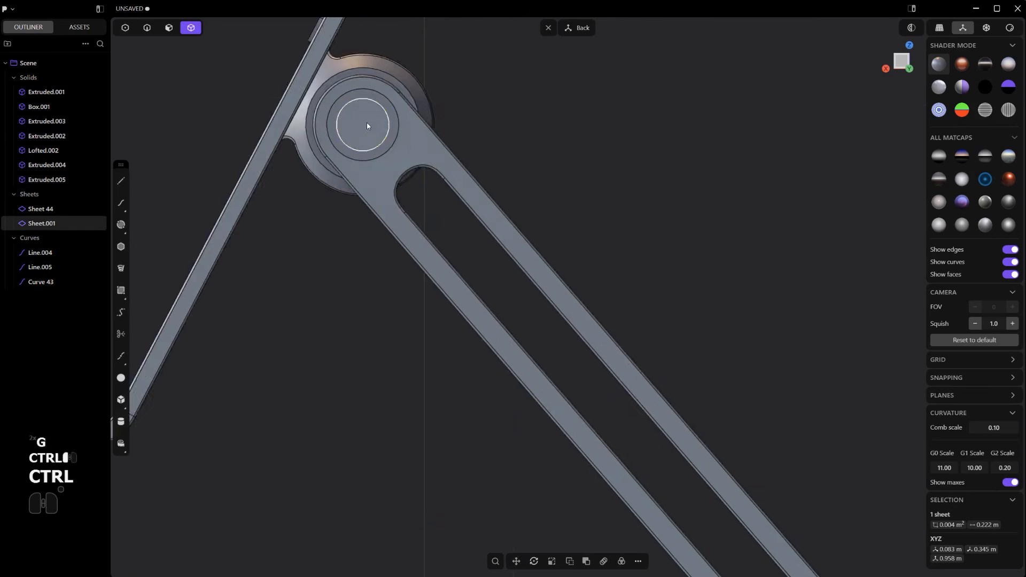
Delete the copied circular sheet from the upper hinge bore.
shift+middle_drag(432, 182, 437, 293)
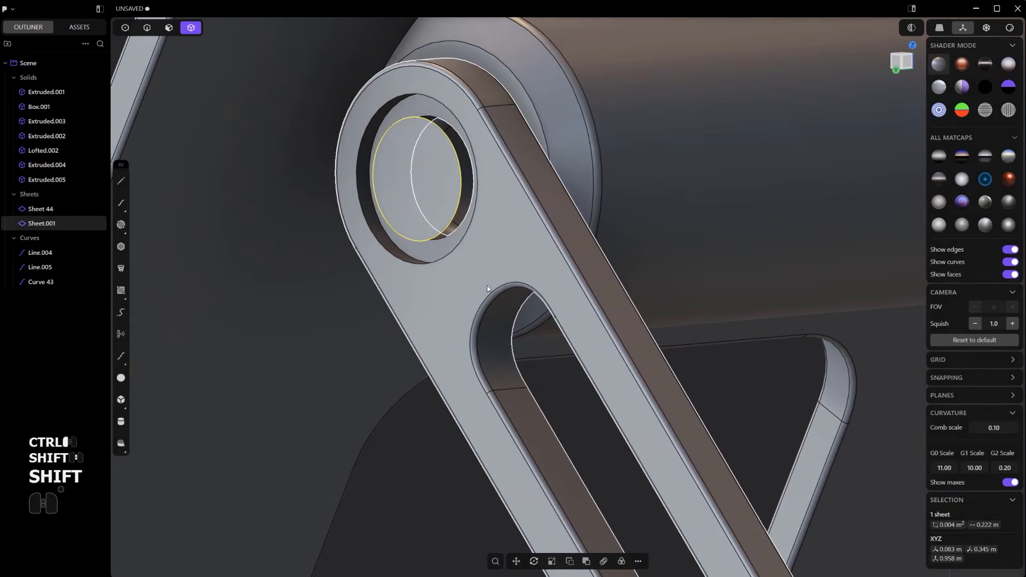
scroll(500, 290, down, 3)
key(x)
Duplicate the lower pin and move the copy, snapped to the centre of the arm's upper hinge bore.
scroll(547, 307, down, 4)
scroll(640, 447, up, 3)
shift+middle_drag(648, 479, 625, 429)
click(641, 480)
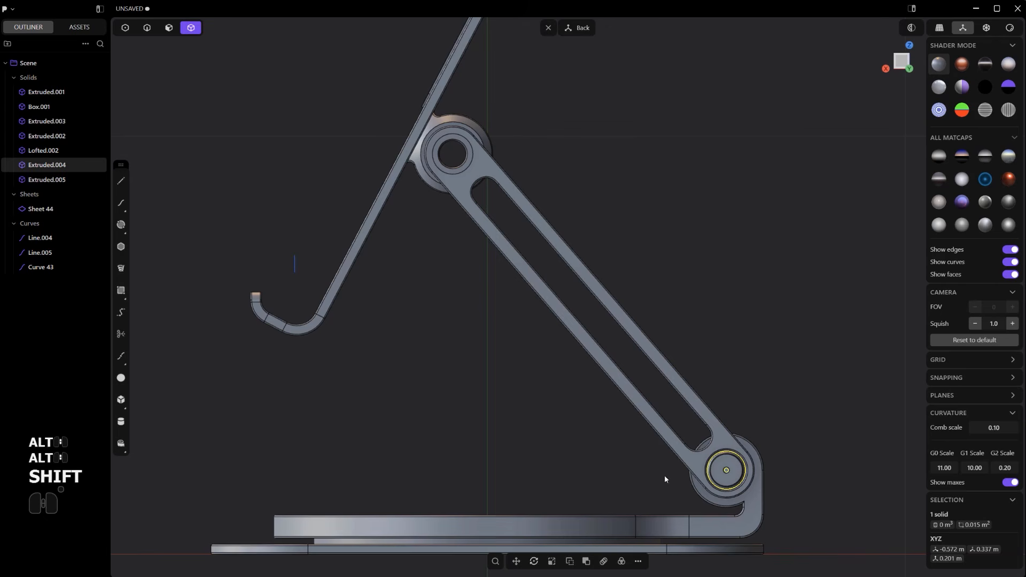
key(shift+d)
key(g)
key(g)
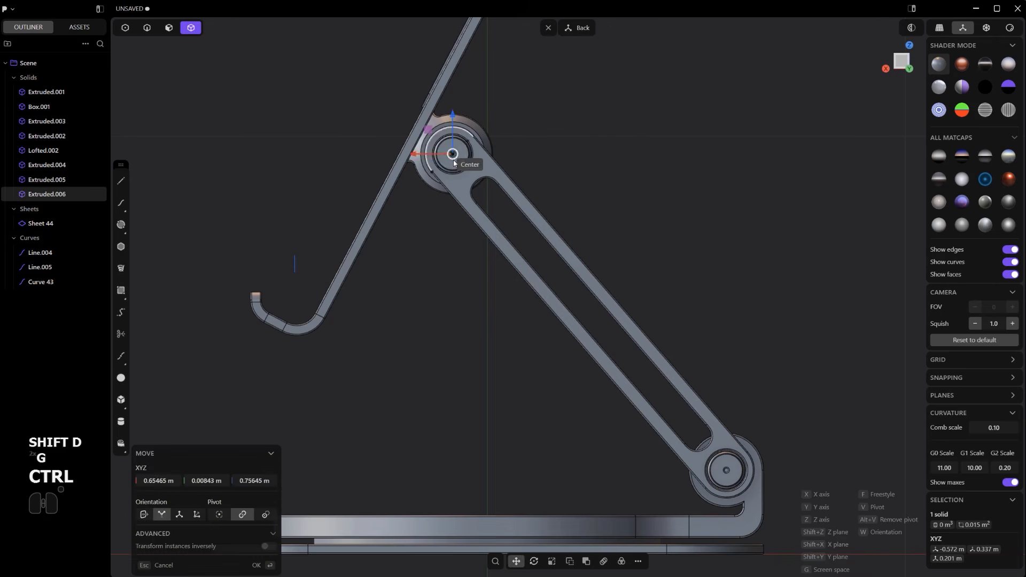
click(453, 160)
Try uniformly scaling the upper pin down to about 0.894, and undo the scaling.
scroll(465, 155, up, 6)
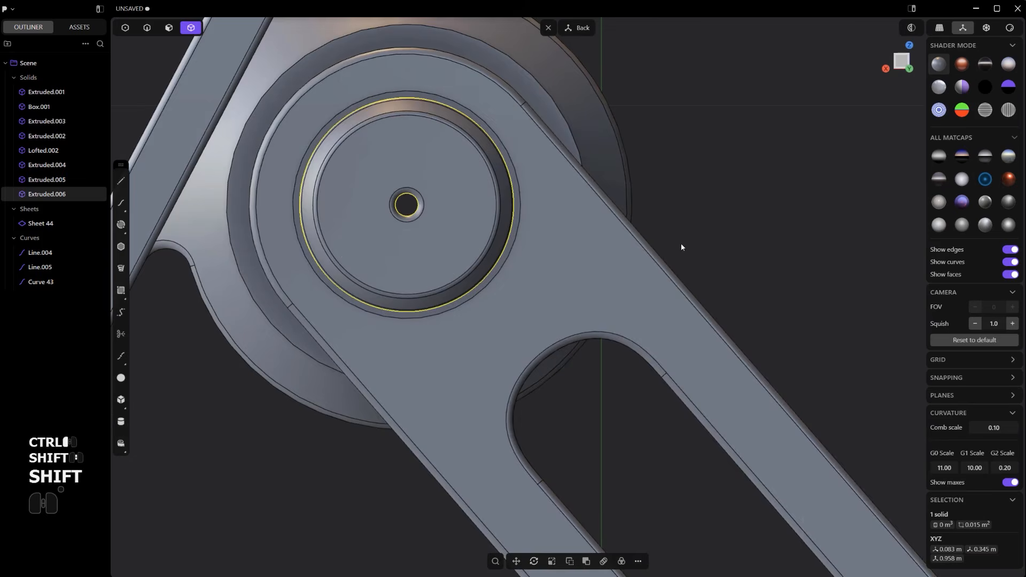
key(s)
key(s)
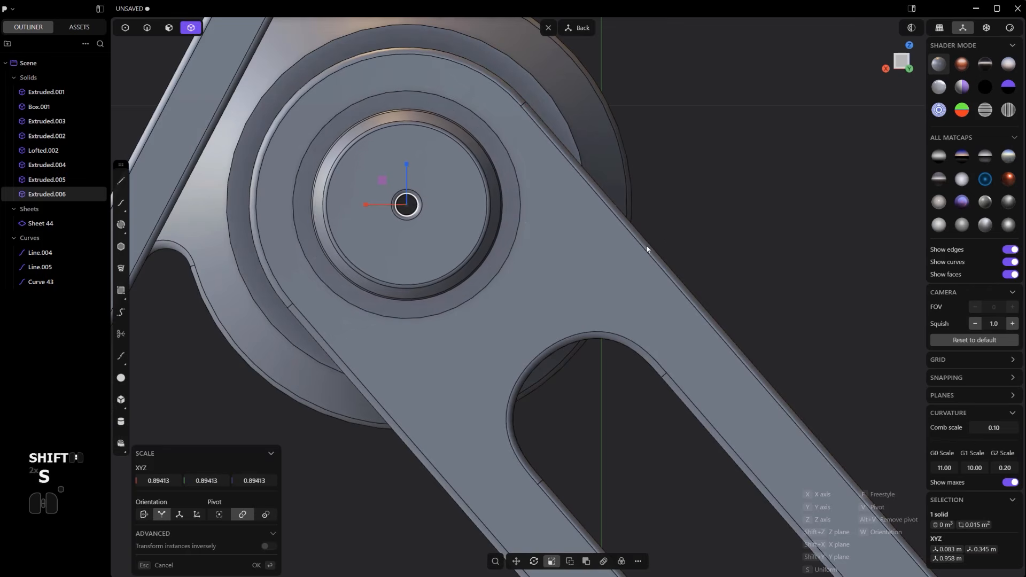
right_click(646, 249)
key(ctrl+z)
Mirror the upper pin across the centre plane to the opposite arm.
scroll(653, 247, down, 5)
middle_drag(654, 247, 529, 239)
scroll(614, 289, down, 3)
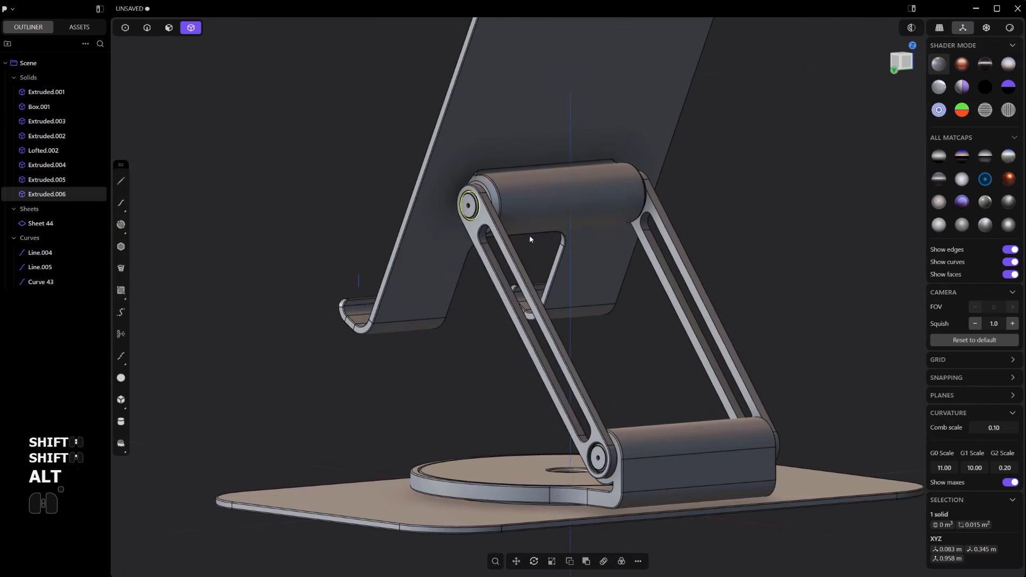
key(alt+x)
click(550, 502)
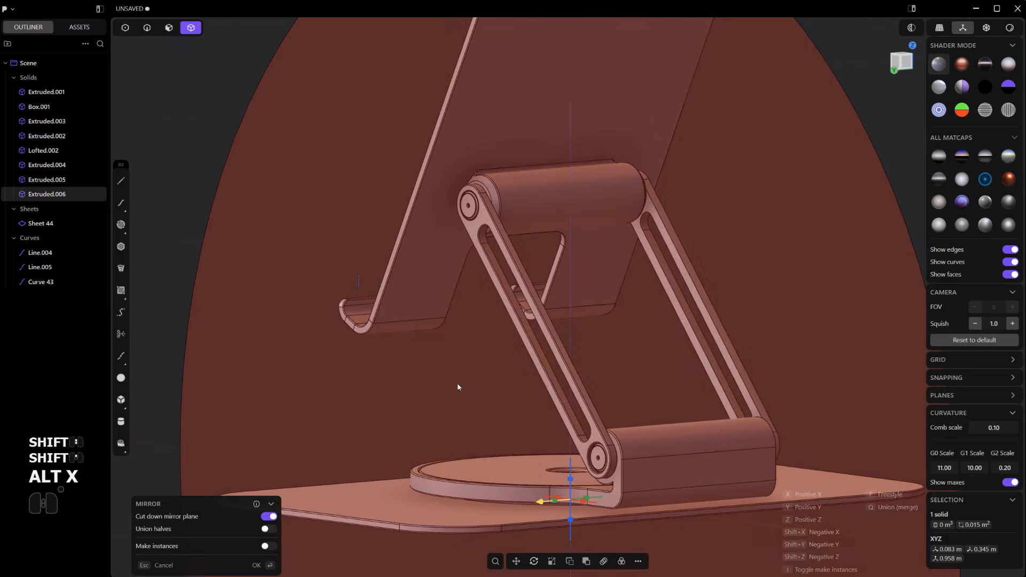
right_click(457, 381)
Fillet the circular edge of the arm's upper pin hole by about 0.00495 m.
scroll(449, 318, up, 5)
shift+middle_drag(507, 49, 461, 340)
key(2)
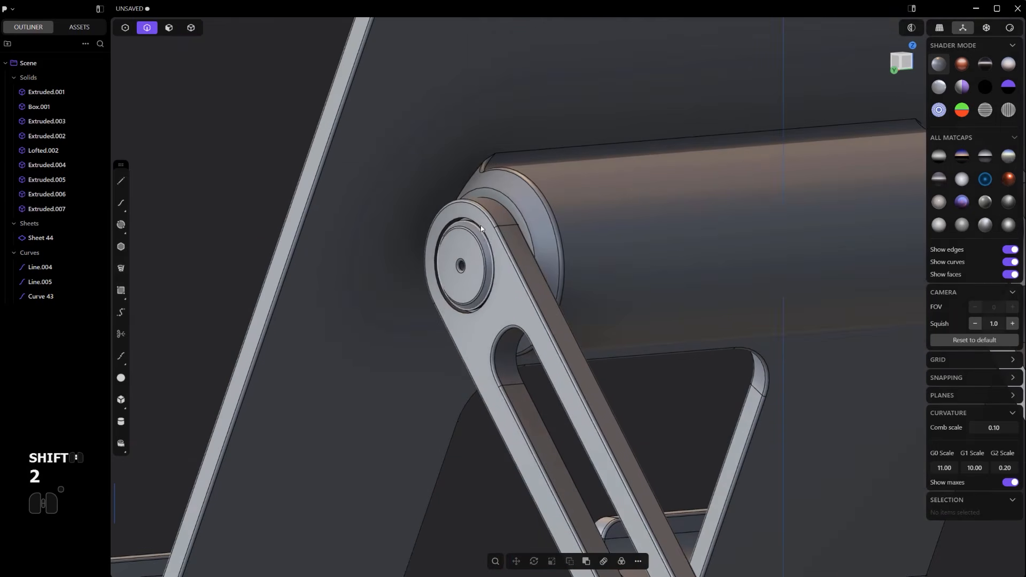
click(480, 226)
key(f)
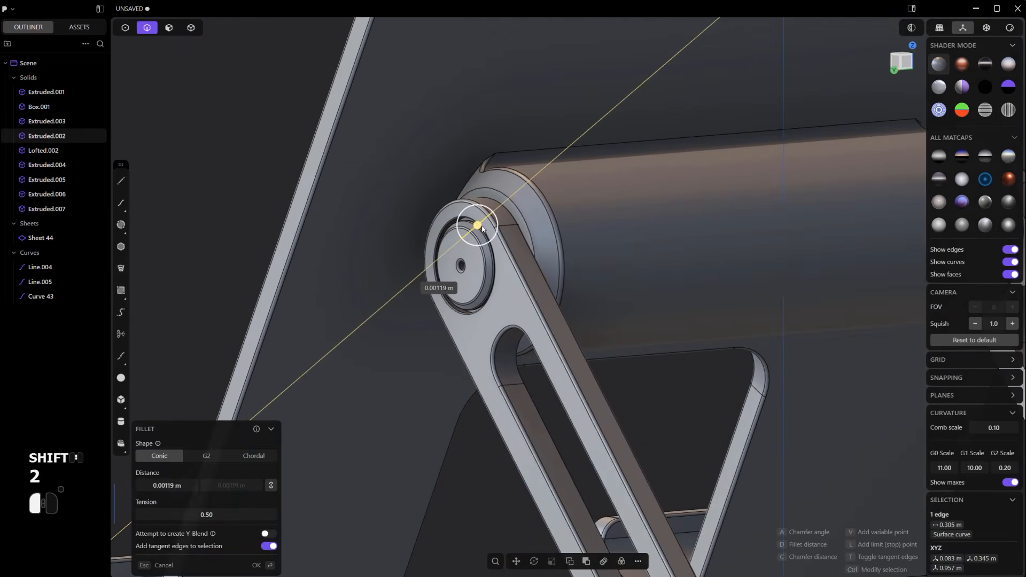
drag(483, 231, 486, 229)
scroll(486, 229, down, 6)
shift+middle_drag(577, 387, 515, 249)
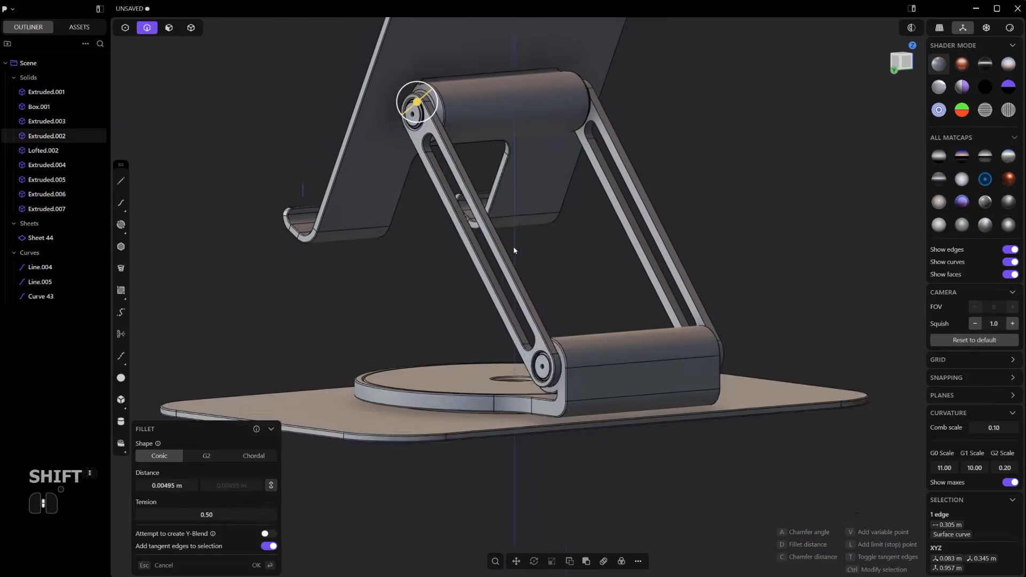
scroll(528, 315, up, 7)
scroll(587, 473, down, 8)
key(Return)
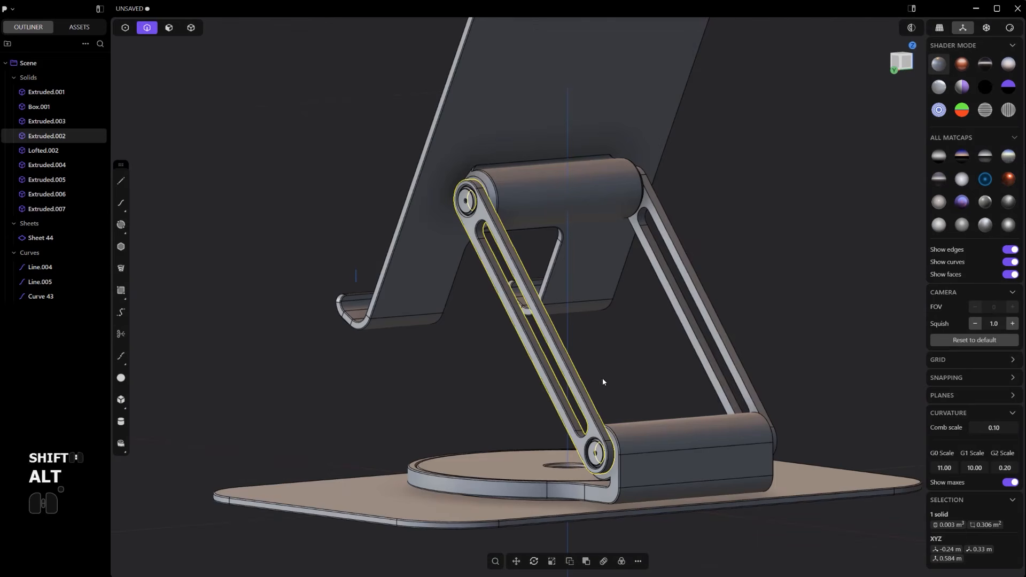
Delete the opposite slotted arm, which lacks the new pin-hole fillet.
key(4)
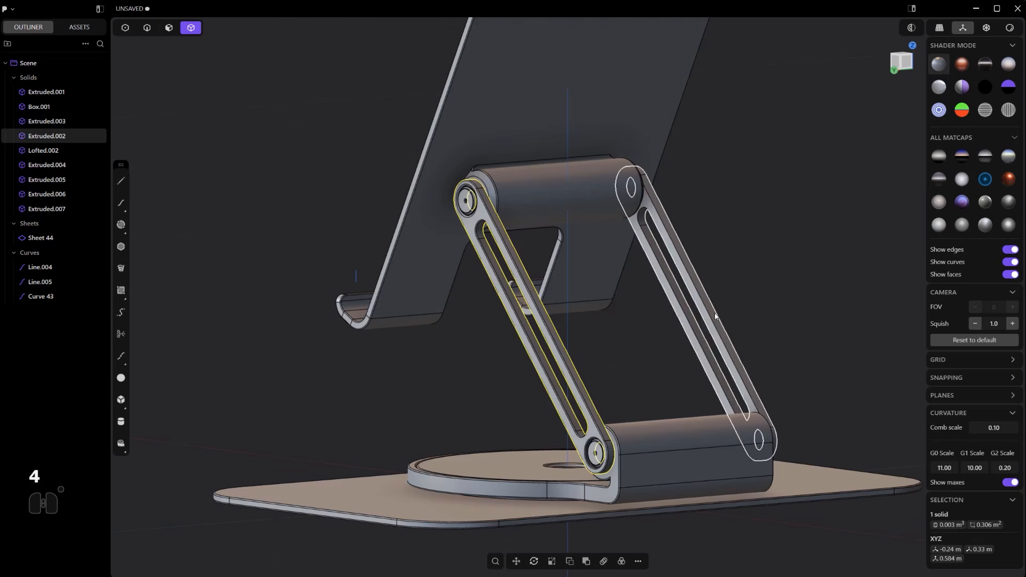
click(687, 328)
key(alt+x)
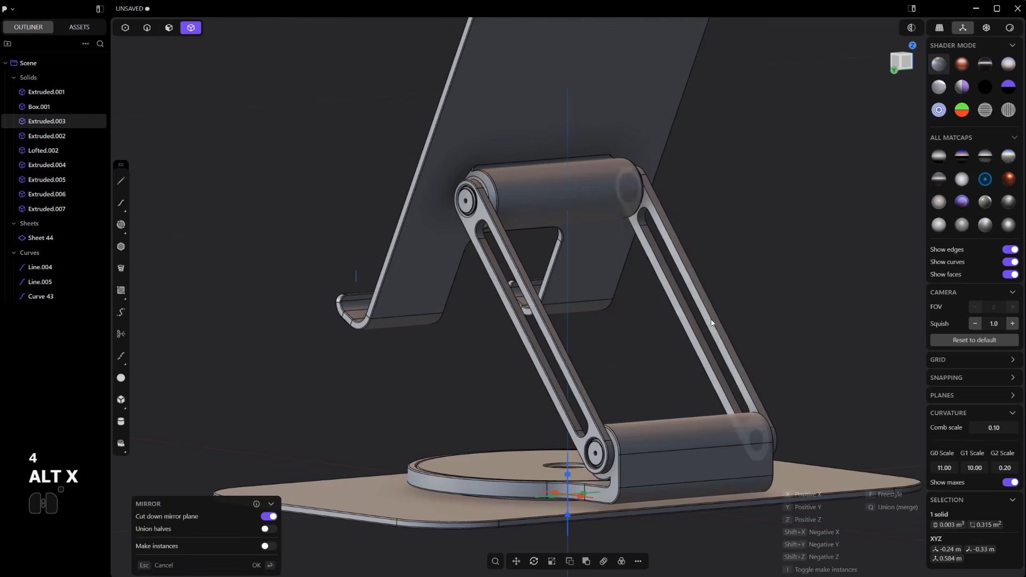
key(4)
key(ctrl+z)
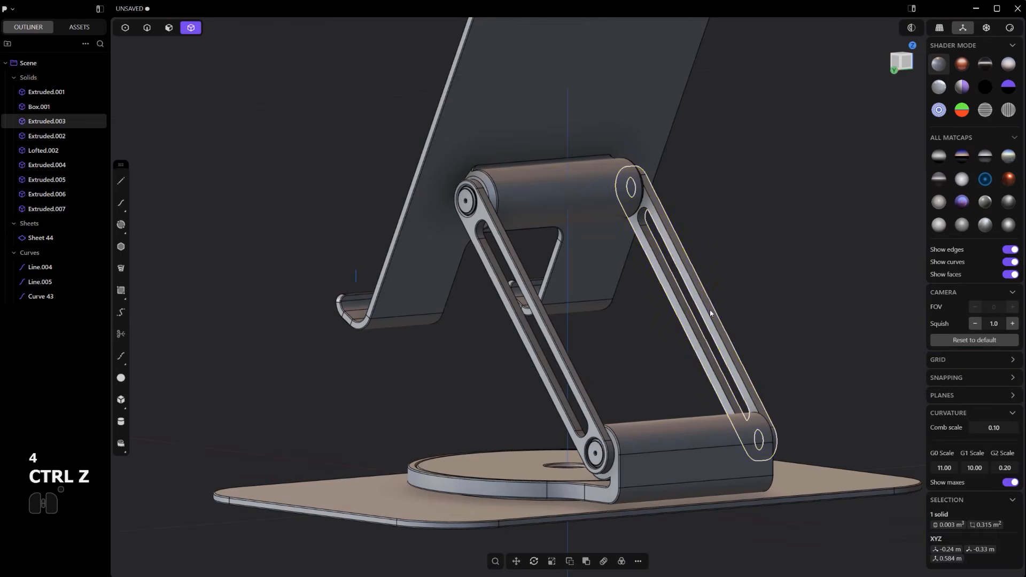
key(x)
Mirror the filleted arm across the centre plane as a separate solid to replace the opposite arm.
click(567, 298)
click(551, 347)
scroll(551, 347, down, 3)
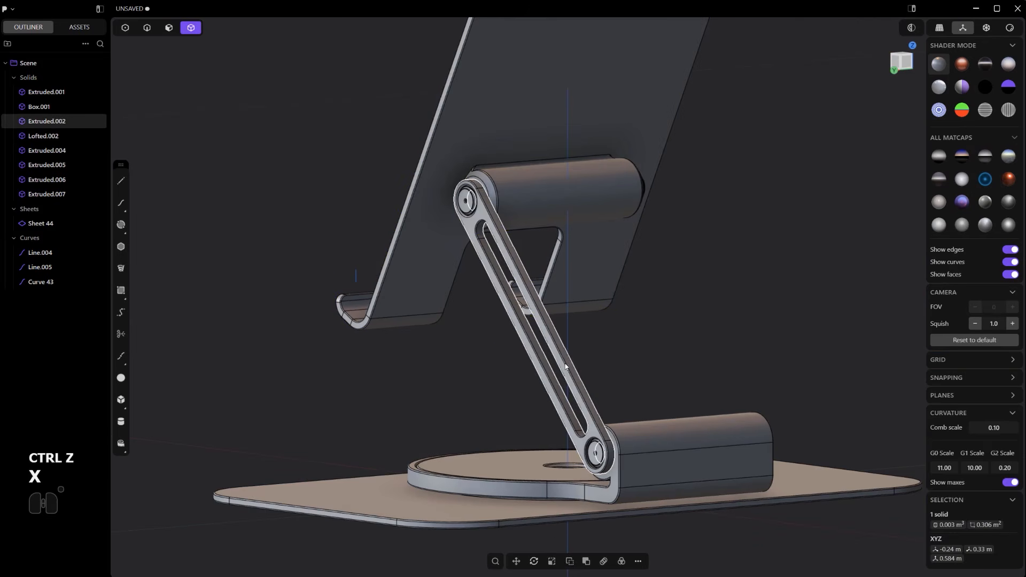
key(alt+x)
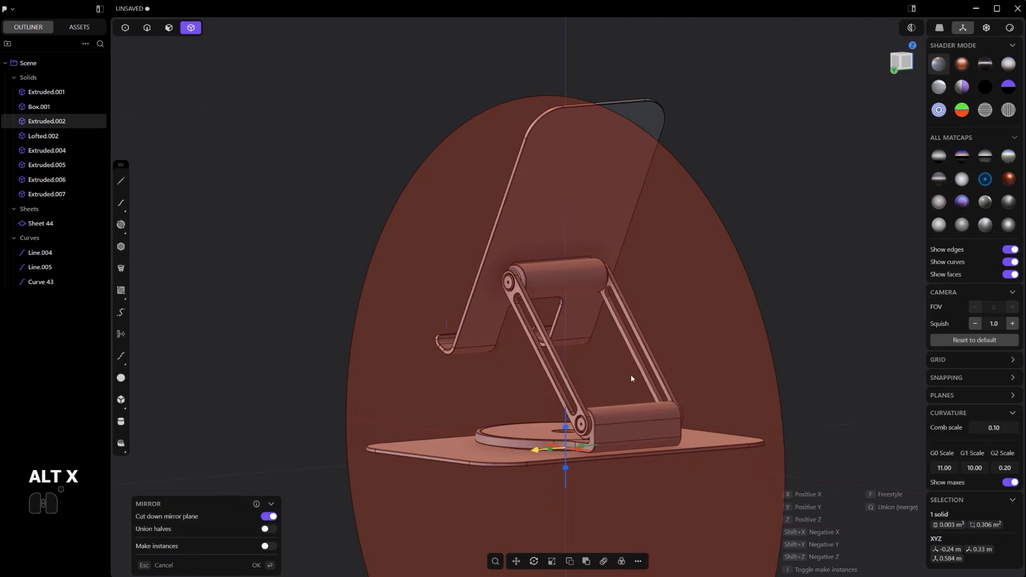
key(q)
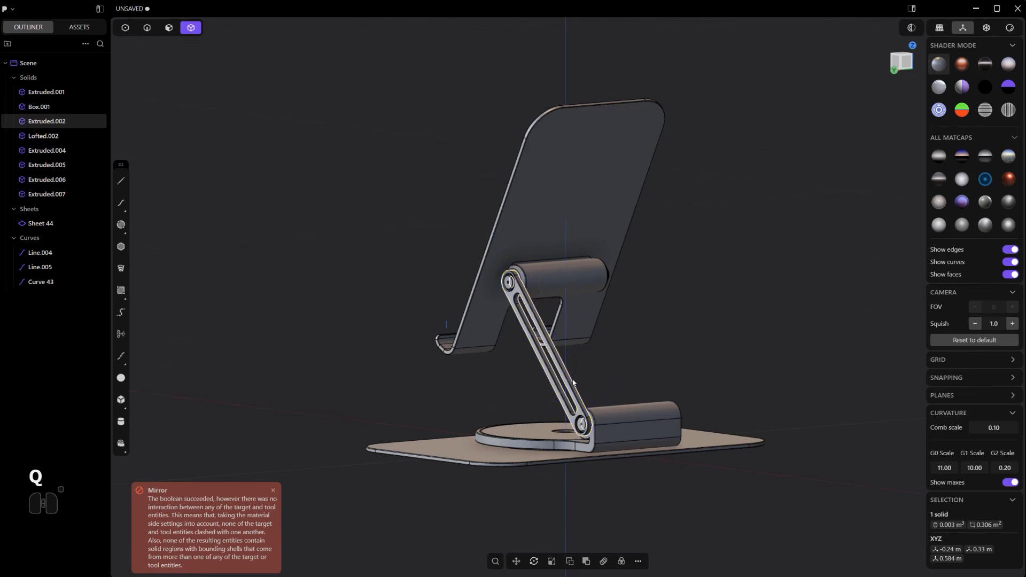
key(alt+x)
click(551, 450)
right_click(768, 309)
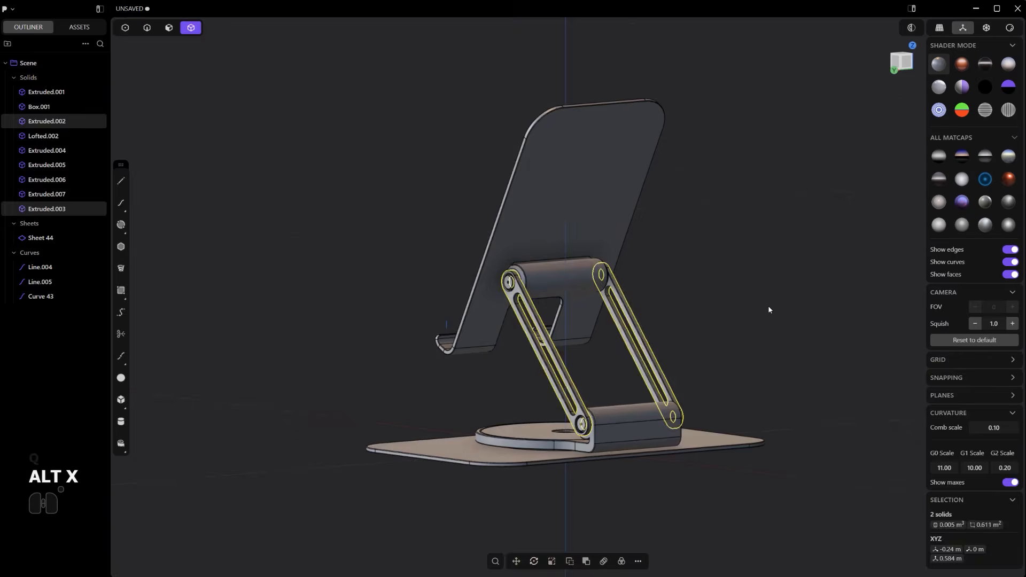
click(767, 309)
Delete the two leftover line curves beside the holder plate's lower hooks.
scroll(768, 309, up, 3)
middle_drag(758, 316, 508, 387)
scroll(521, 379, up, 3)
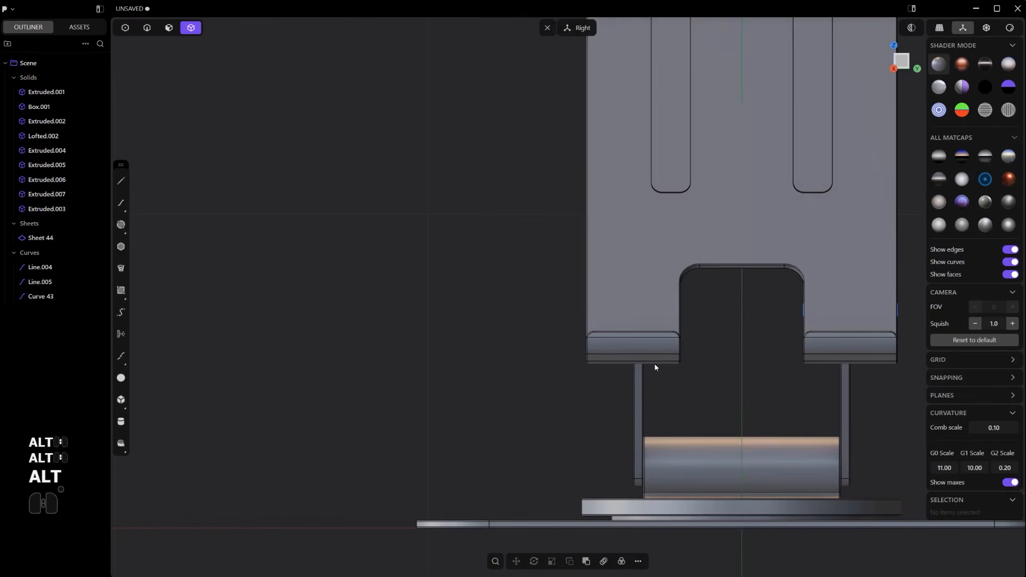
alt+middle_drag(775, 348, 521, 394)
key(2)
click(546, 362)
key(x)
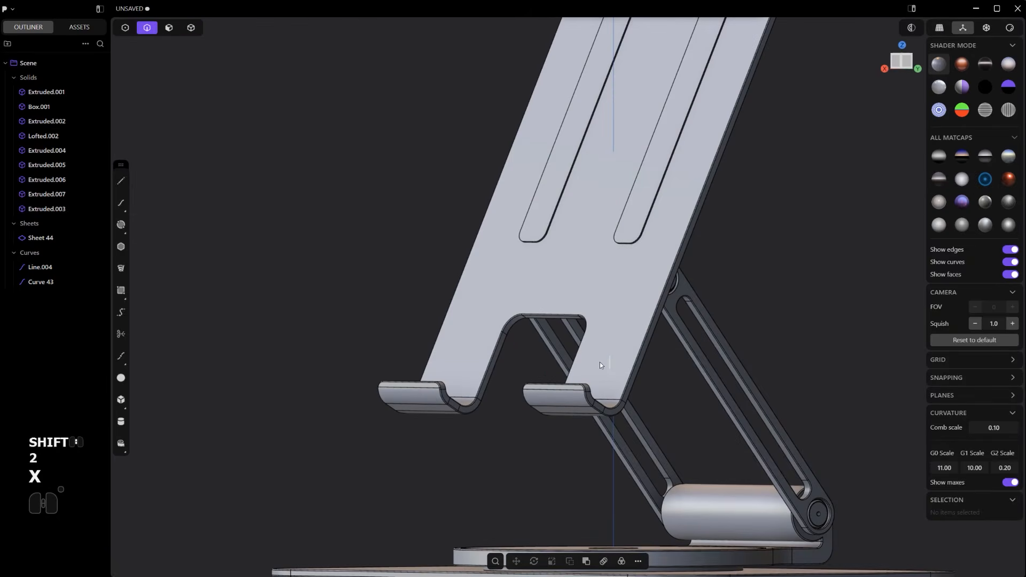
shift+middle_drag(549, 418, 427, 402)
middle_drag(428, 402, 507, 406)
Fillet the rim edges of both long grooves on the holder plate's front face.
scroll(478, 249, up, 4)
scroll(477, 249, up, 5)
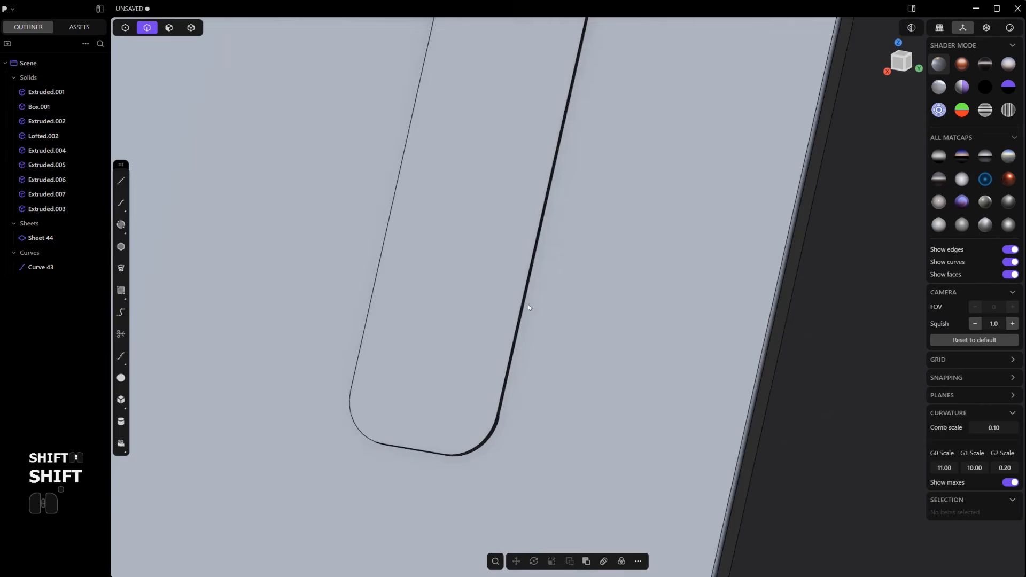
middle_drag(527, 303, 522, 311)
key(2)
click(519, 310)
shift+middle_drag(316, 265, 607, 308)
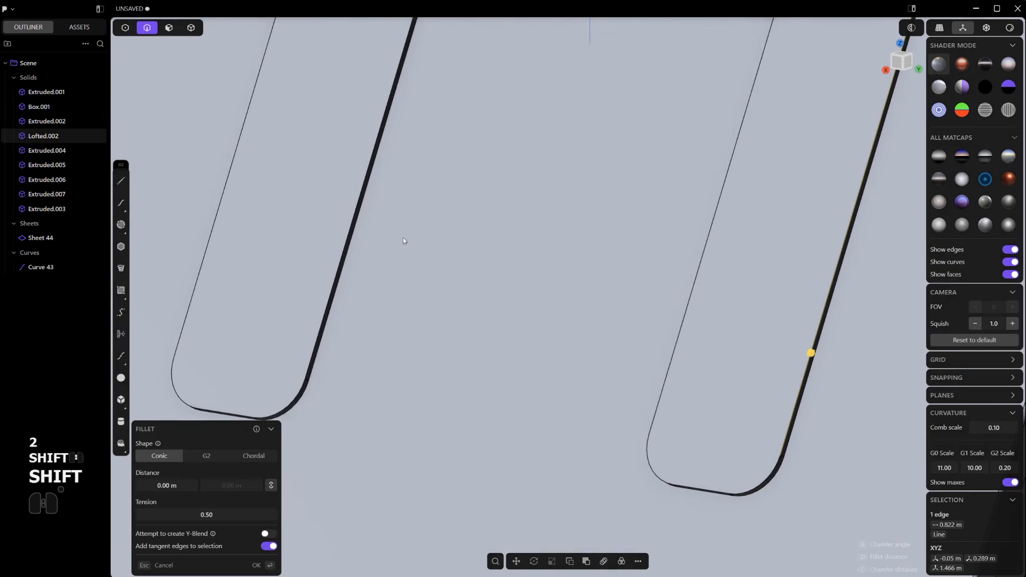
shift+click(359, 212)
shift+drag(357, 209, 357, 212)
right_click(358, 218)
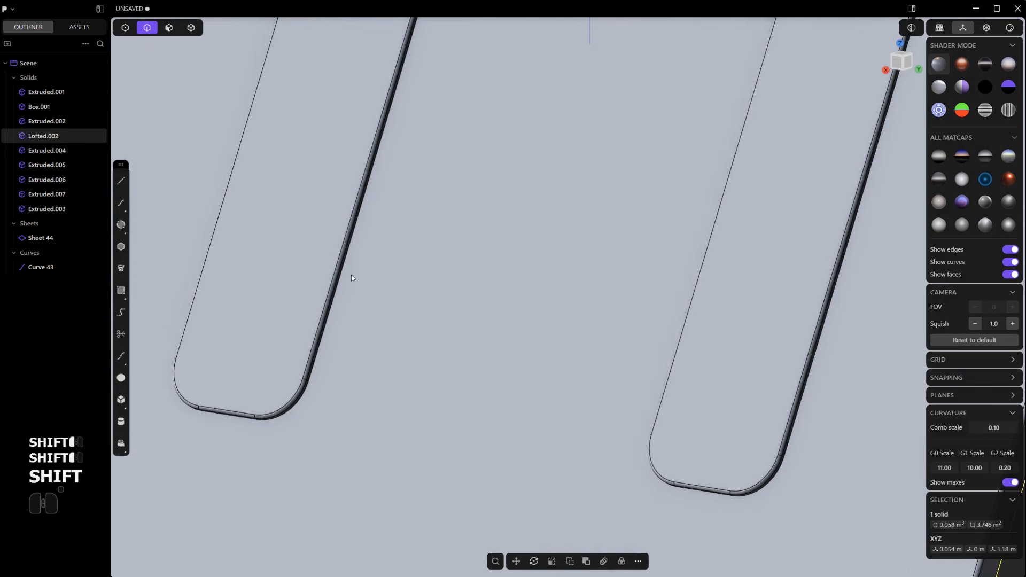
Fillet the inner long edge of each groove on the holder plate.
click(347, 272)
middle_drag(348, 272, 637, 291)
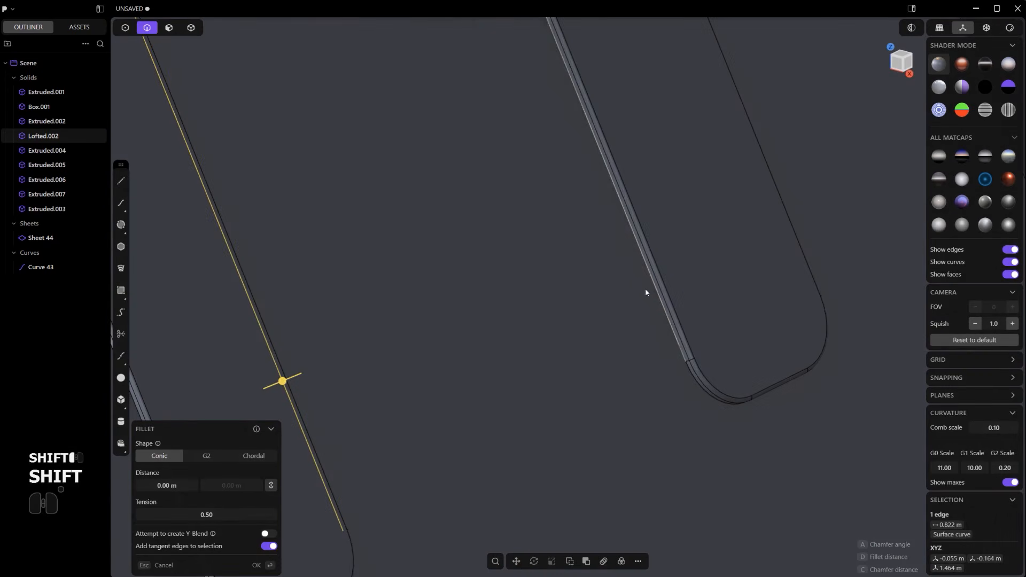
scroll(646, 290, up, 2)
ctrl+scroll(672, 320, up, 3)
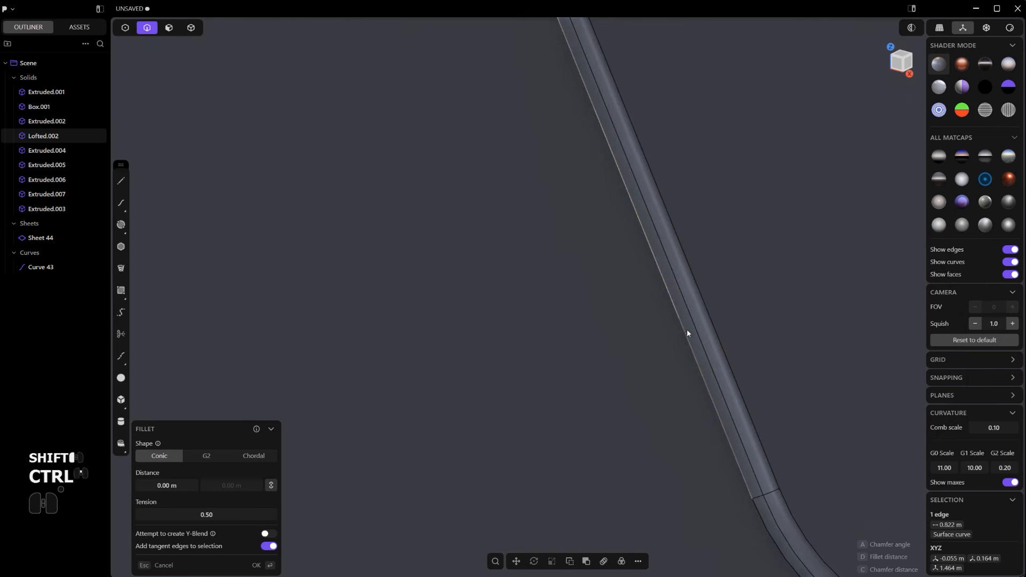
shift+click(688, 341)
scroll(694, 363, down, 5)
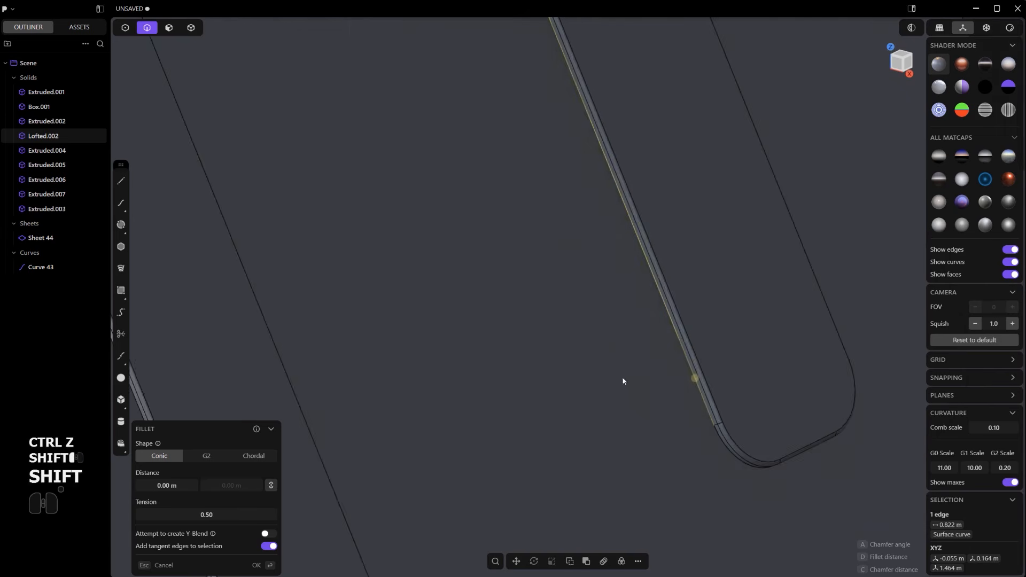
middle_drag(623, 380, 441, 298)
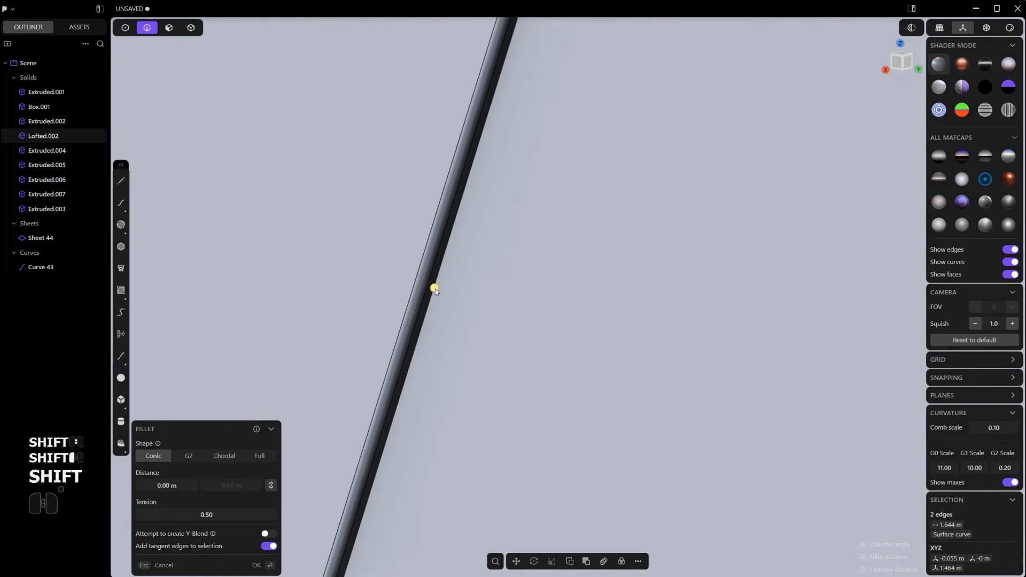
drag(434, 289, 451, 300)
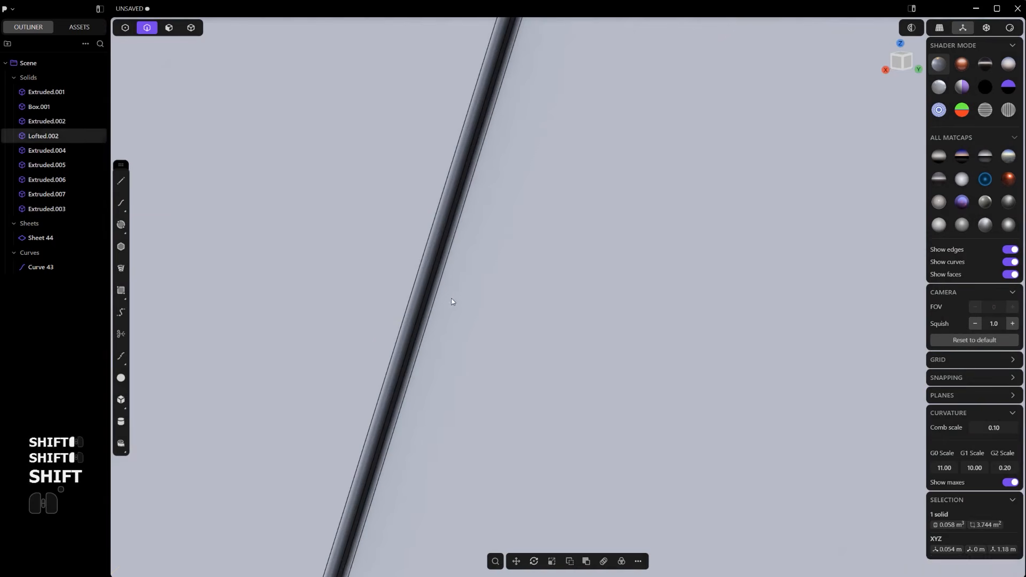
Hide the model's edge display and switch the viewport to the half-grey, half-purple shader.
scroll(452, 301, down, 10)
middle_drag(531, 362, 583, 378)
click(705, 304)
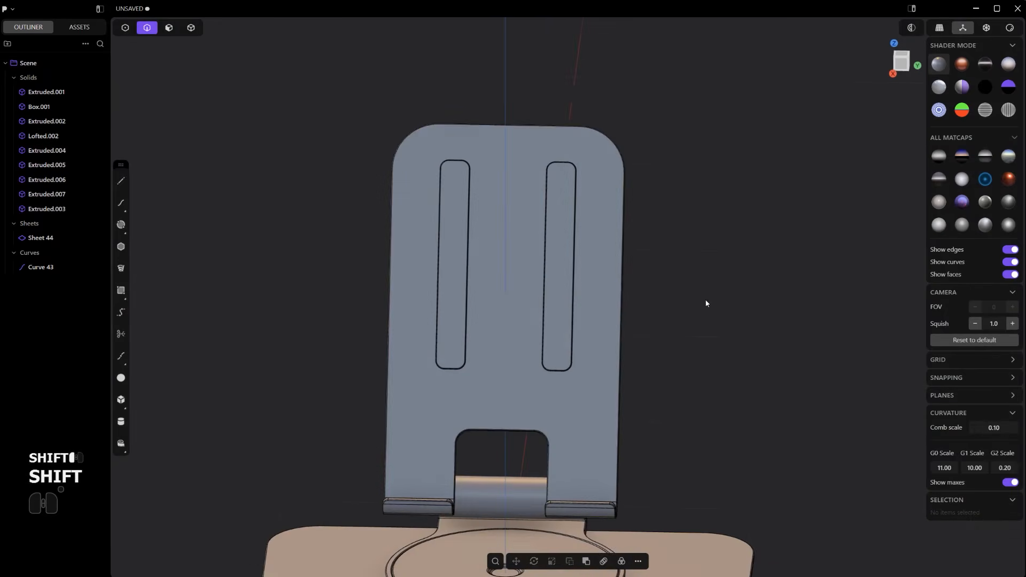
scroll(705, 304, down, 5)
middle_drag(719, 337, 876, 323)
key(ctrl+e)
middle_drag(749, 339, 783, 339)
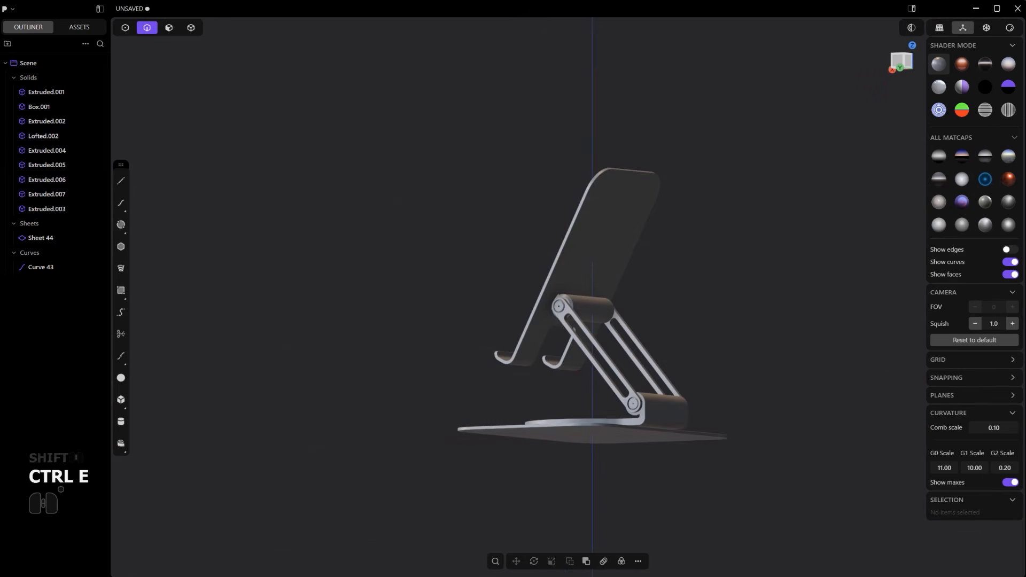
click(960, 88)
middle_drag(667, 267, 561, 332)
alt+middle_drag(561, 332, 652, 270)
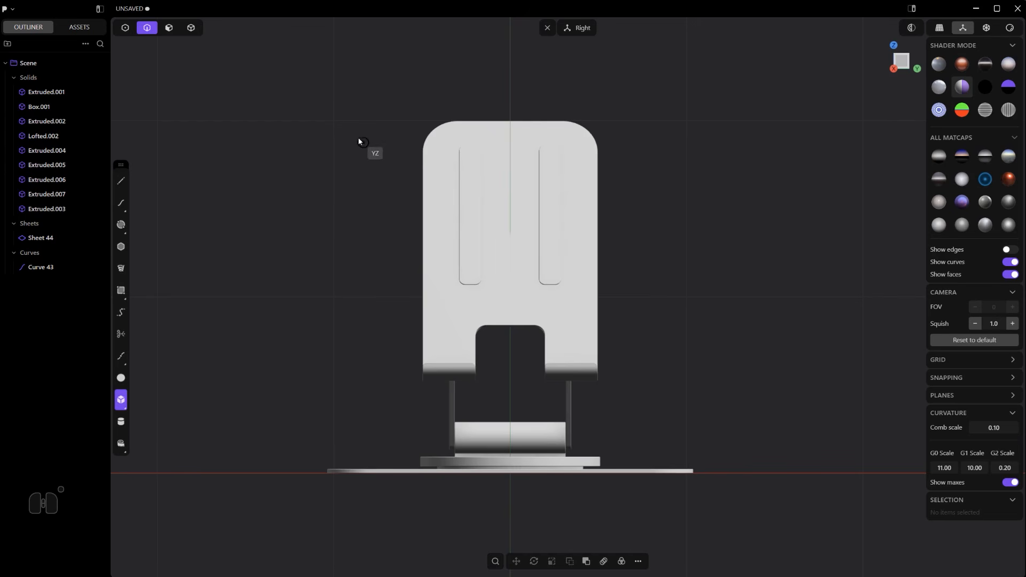
Draw a separate box about 2.56 m wide and 1.15 m high across the holder plate in the Right view.
click(296, 140)
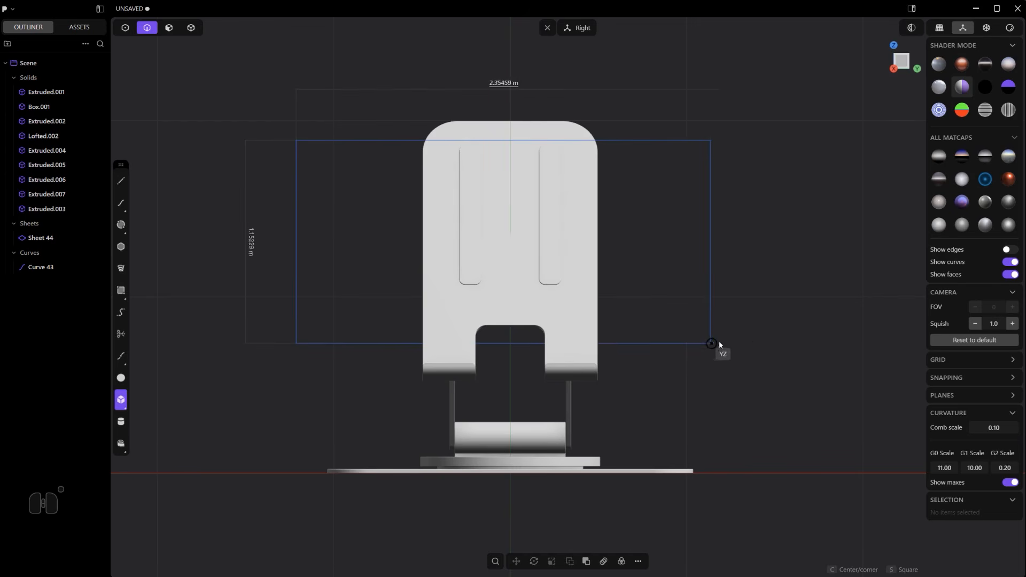
click(747, 343)
middle_drag(750, 350, 486, 392)
key(b)
right_click(460, 419)
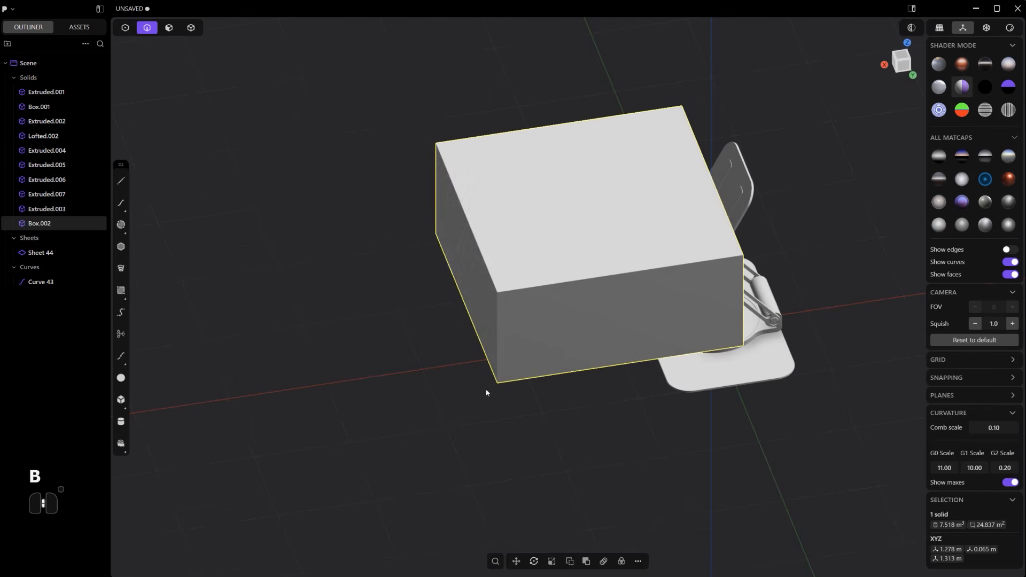
Push the box's front face inward about 2.39 m to reduce it to an upright slab.
key(3)
click(477, 280)
drag(439, 284, 651, 259)
alt+middle_drag(626, 287, 453, 241)
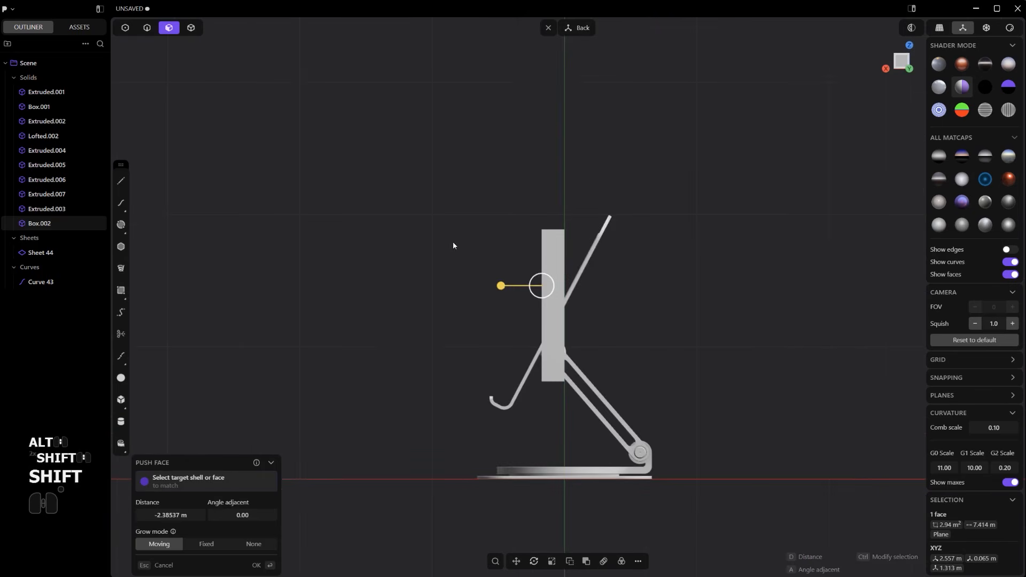
scroll(453, 241, up, 3)
right_click(809, 358)
Rotate the slab 30 degrees to follow the holder plate's tilt and move it clear of the plate's front.
click(656, 298)
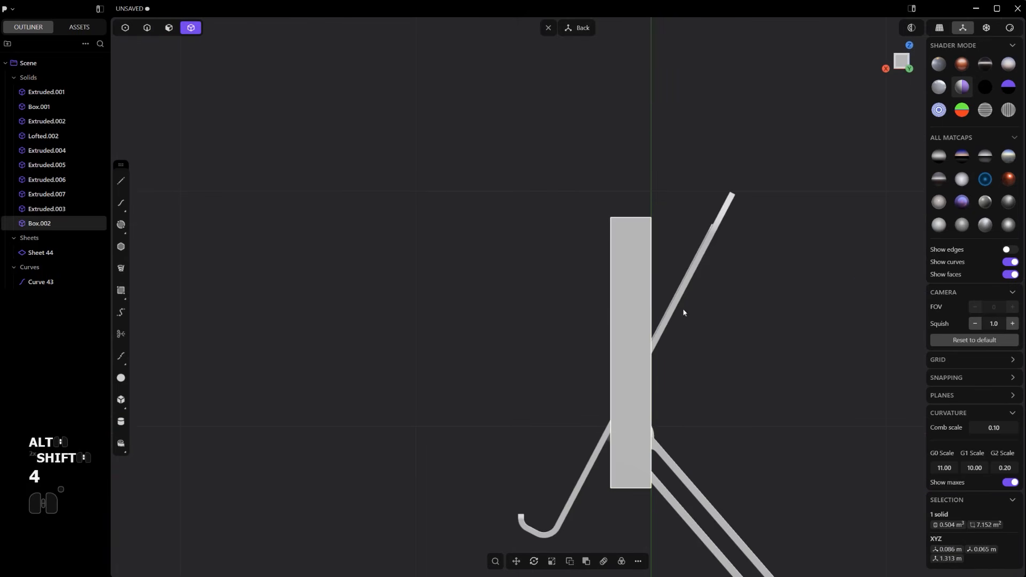
key(r)
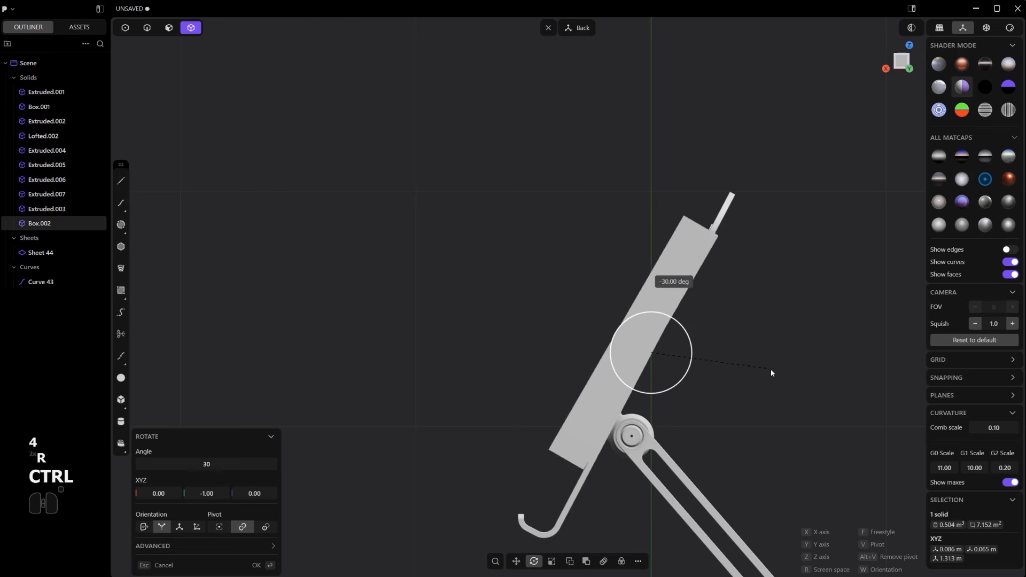
ctrl+click(773, 371)
ctrl+right_click(773, 371)
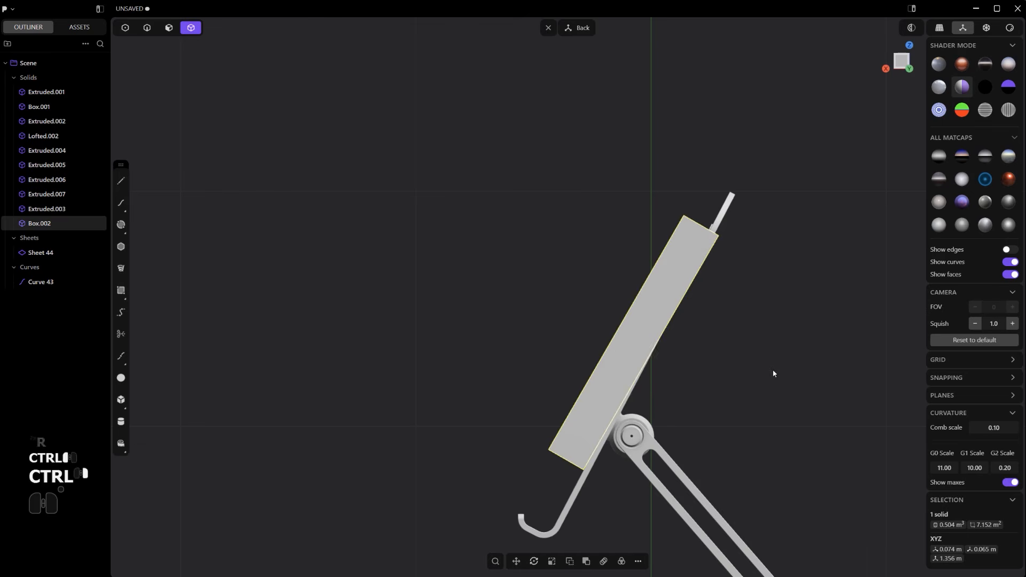
key(g)
key(g)
click(739, 340)
right_click(739, 340)
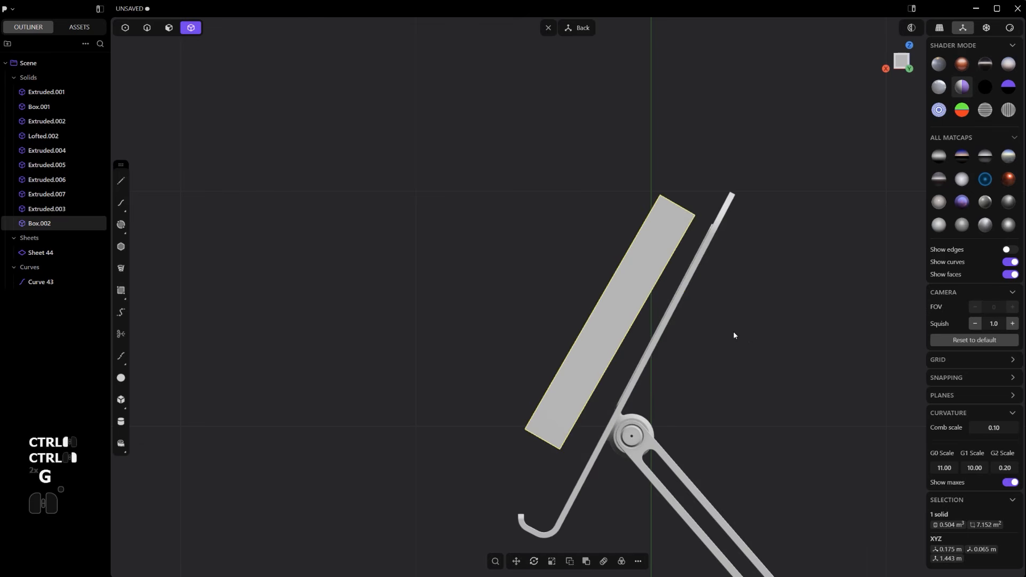
Push the slab's front face outward to thicken it.
middle_drag(733, 332, 712, 319)
key(3)
click(566, 302)
drag(533, 284, 447, 194)
right_click(445, 196)
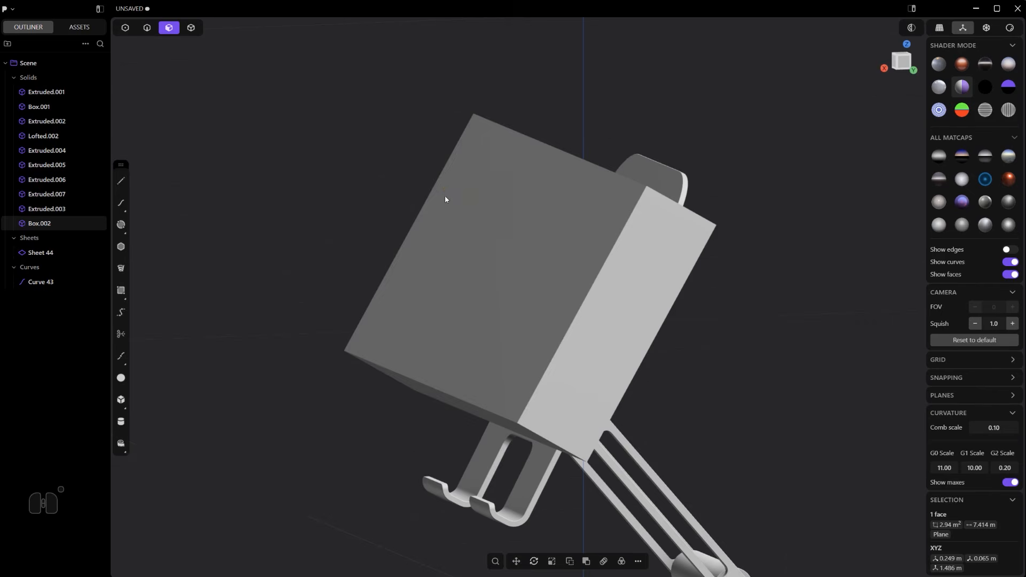
Draw a straight line along the holder plate's slope in the Back view, extending past the plate's upper end.
alt+middle_drag(446, 196, 542, 393)
shift+middle_drag(543, 392, 349, 399)
key(shift+a)
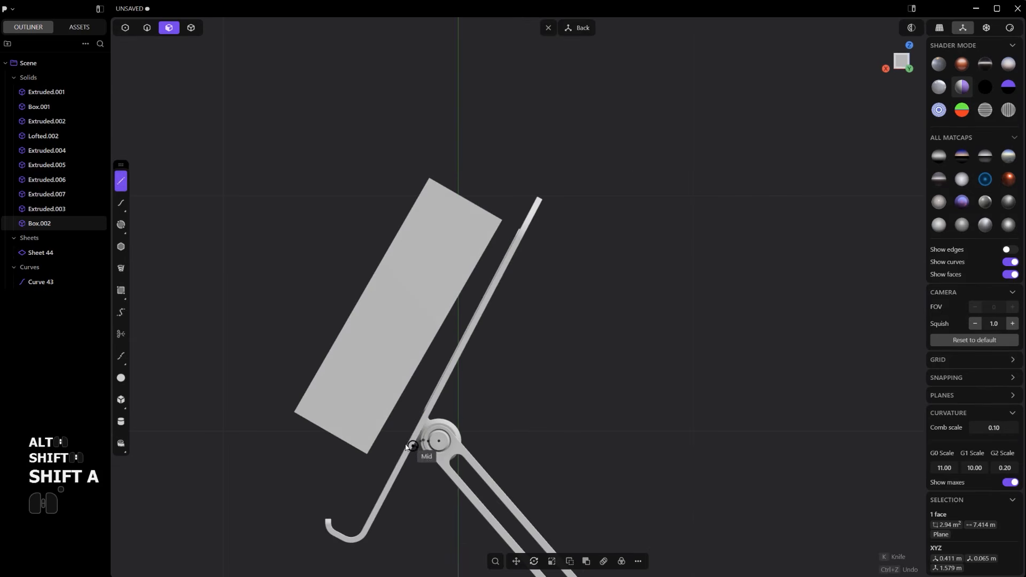
click(406, 447)
click(571, 130)
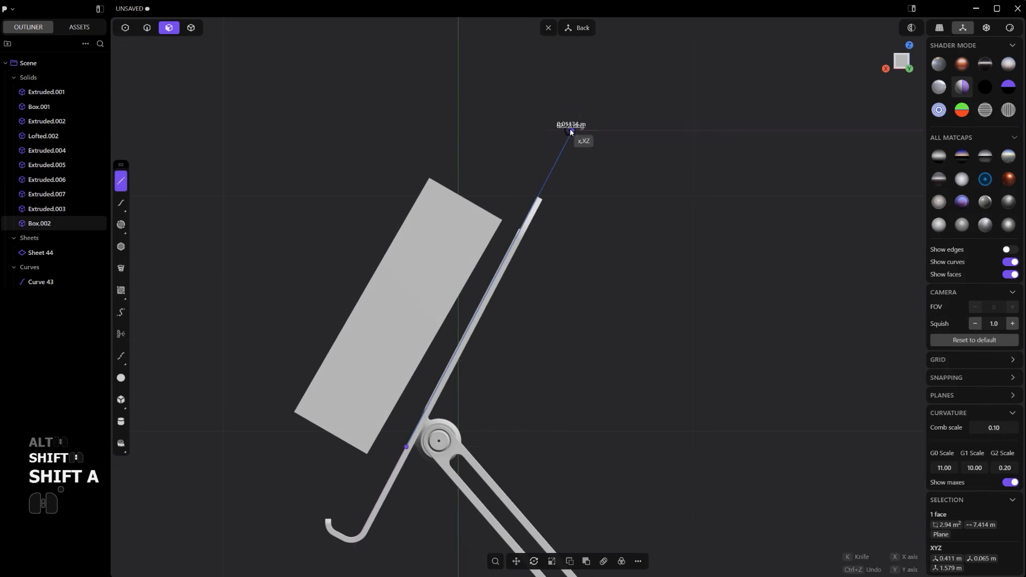
right_click(571, 130)
Scale the line up to about 1.95 m and move it just inside the slab's rear face.
key(s)
key(s)
key(g)
key(g)
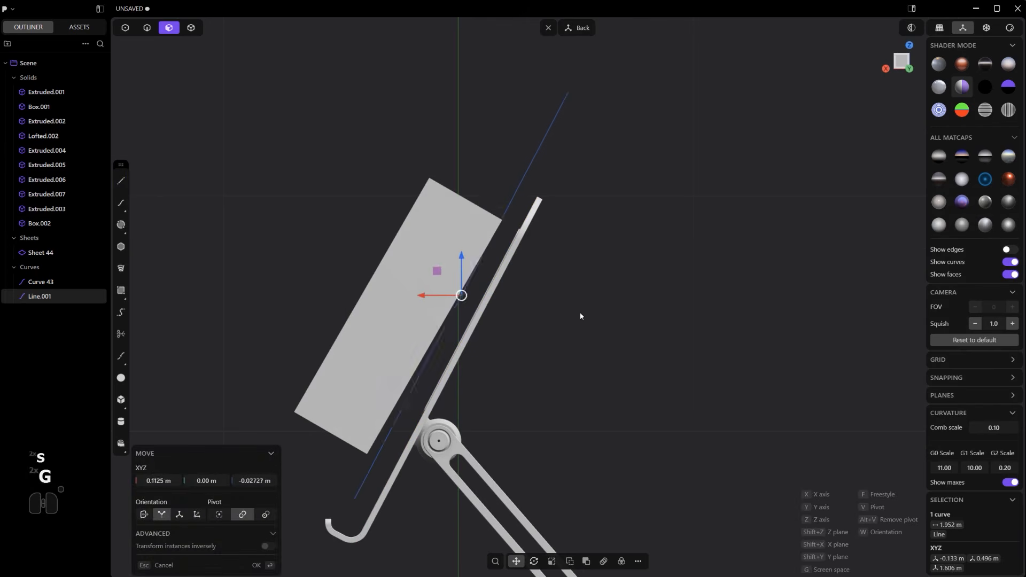
right_click(561, 318)
Cut the slab along the line and delete the thin rear sliver.
key(c)
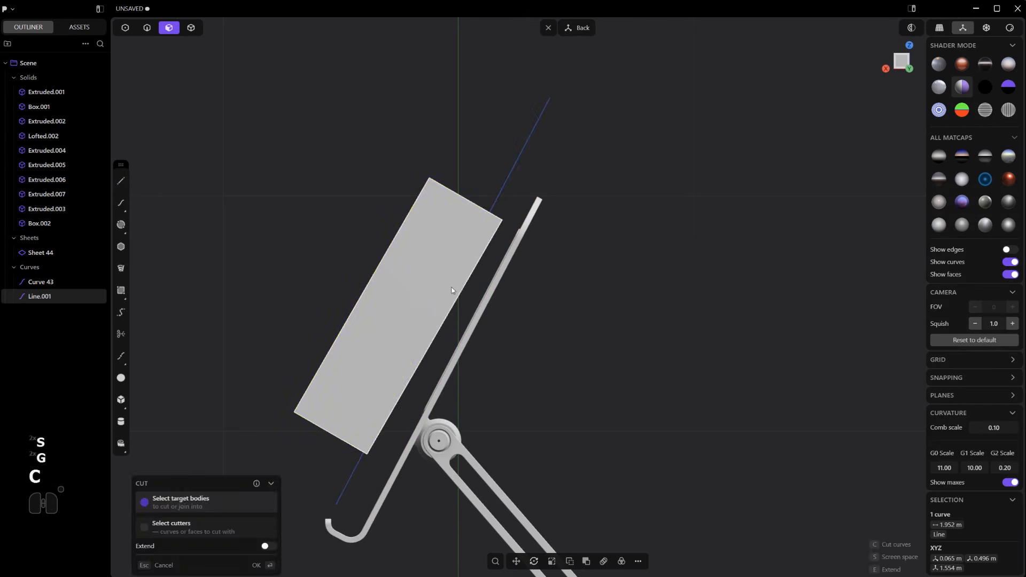
click(452, 287)
key(x)
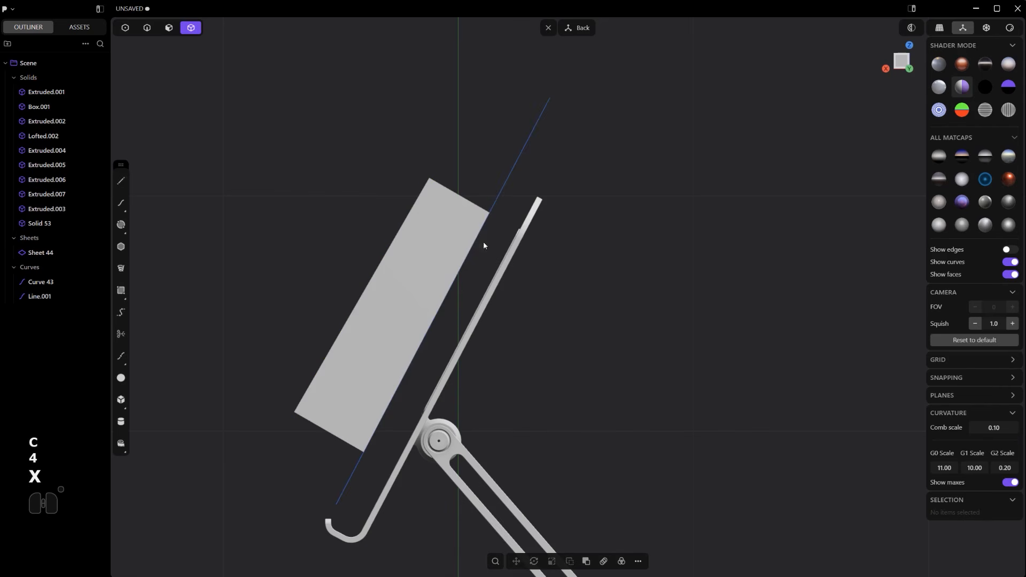
Move the line forward into the slab, parallel to the holder plate, and cut the slab along it again.
key(2)
click(506, 200)
key(g)
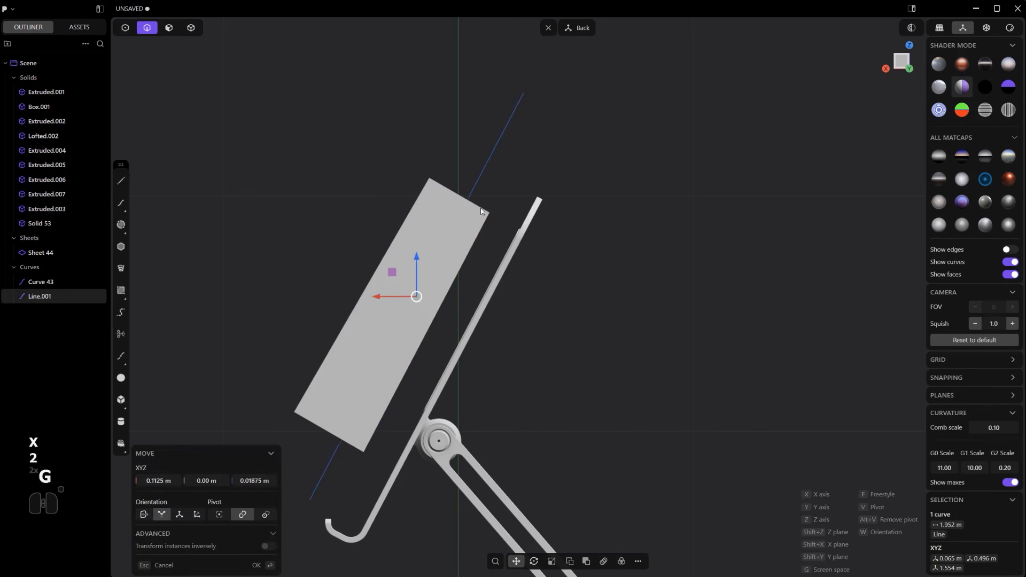
click(482, 207)
click(457, 250)
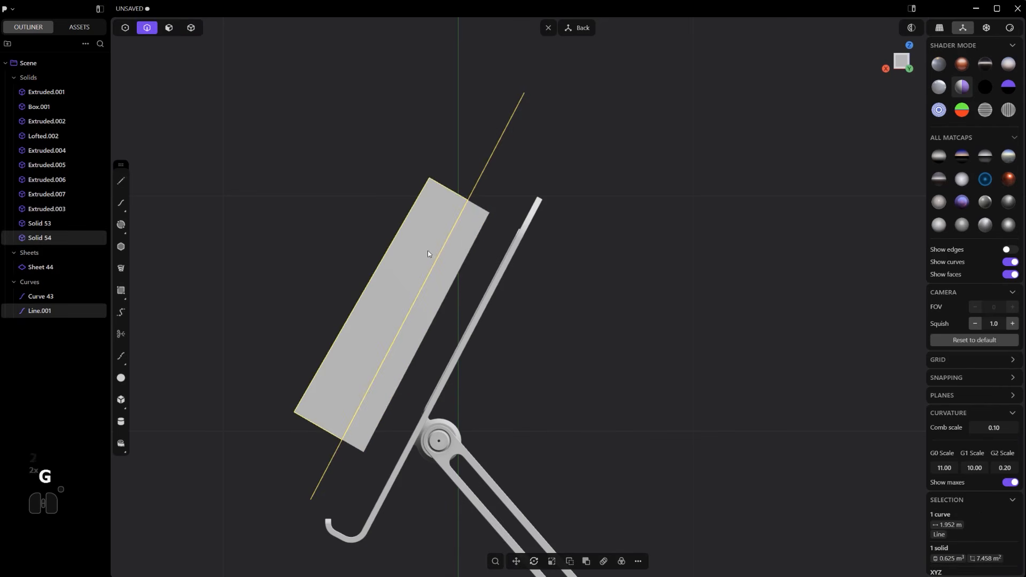
Delete the front piece of the cut slab and the cutting line.
click(460, 160)
key(x)
key(2)
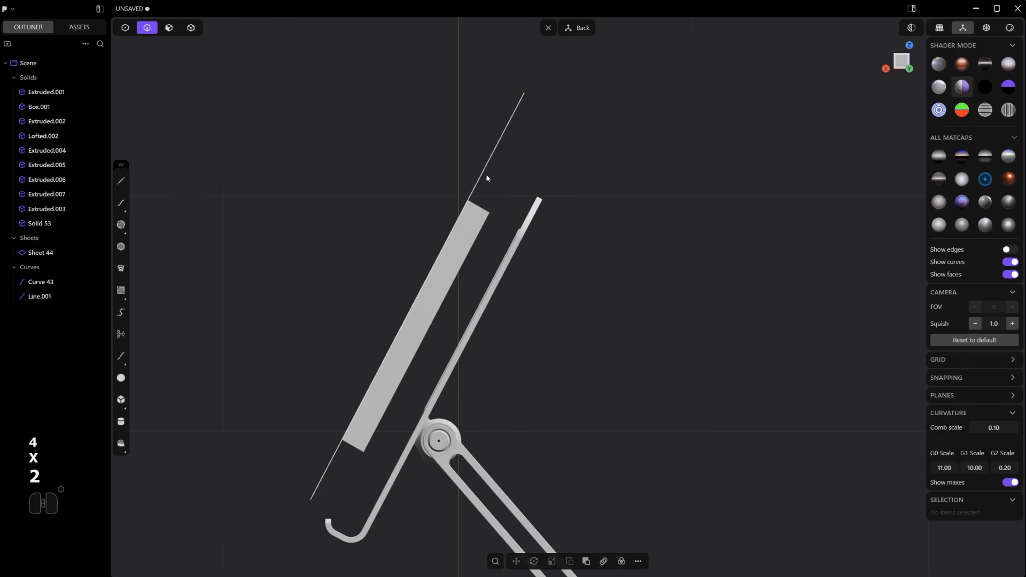
key(x)
Push the remaining slab's front face slightly outward to adjust its thickness.
middle_drag(485, 174, 494, 265)
key(3)
click(402, 293)
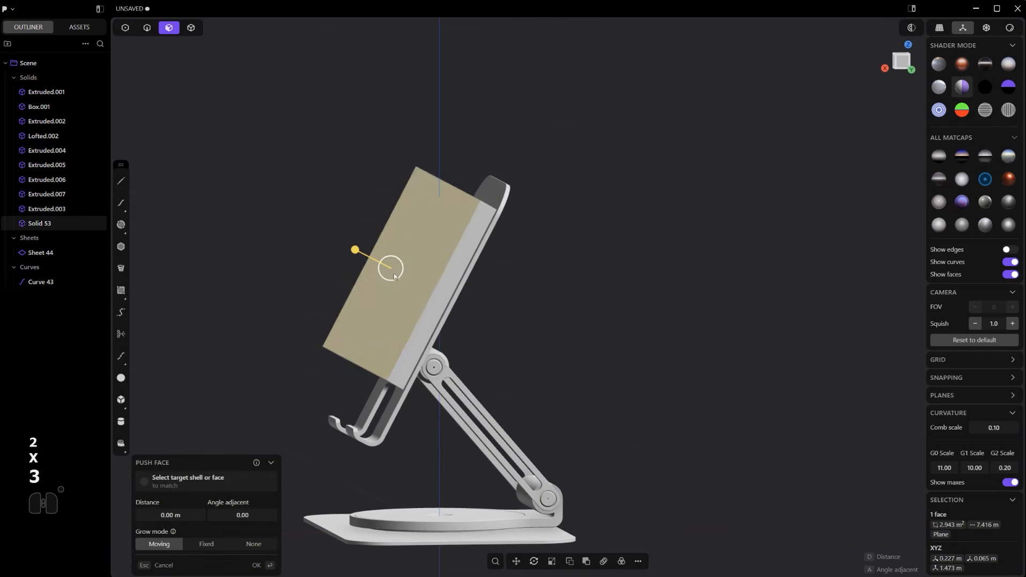
alt+middle_drag(439, 303, 397, 268)
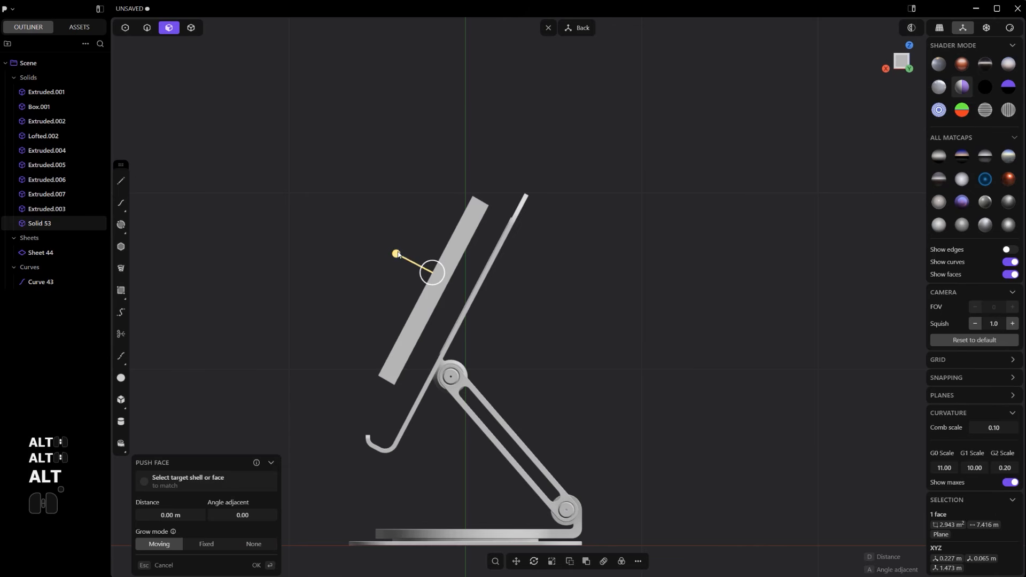
click(396, 254)
drag(397, 254, 395, 254)
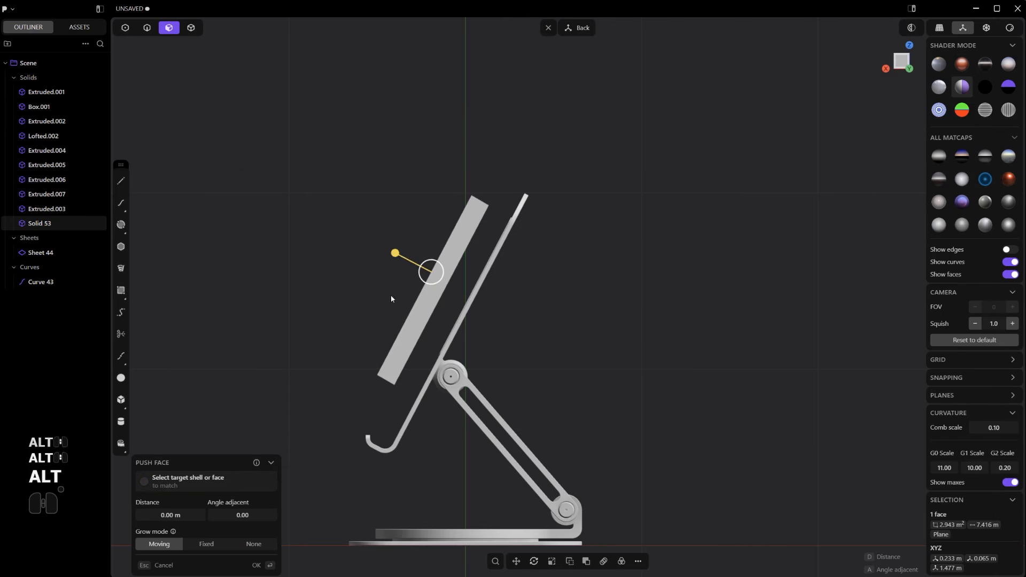
click(394, 255)
alt+middle_drag(393, 258, 521, 203)
scroll(544, 300, up, 3)
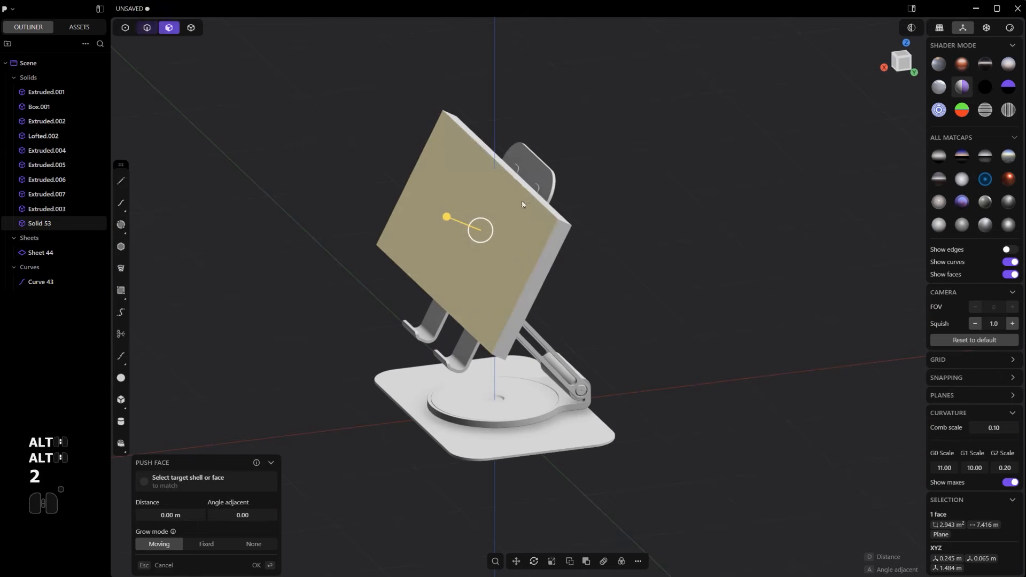
click(540, 203)
key(f)
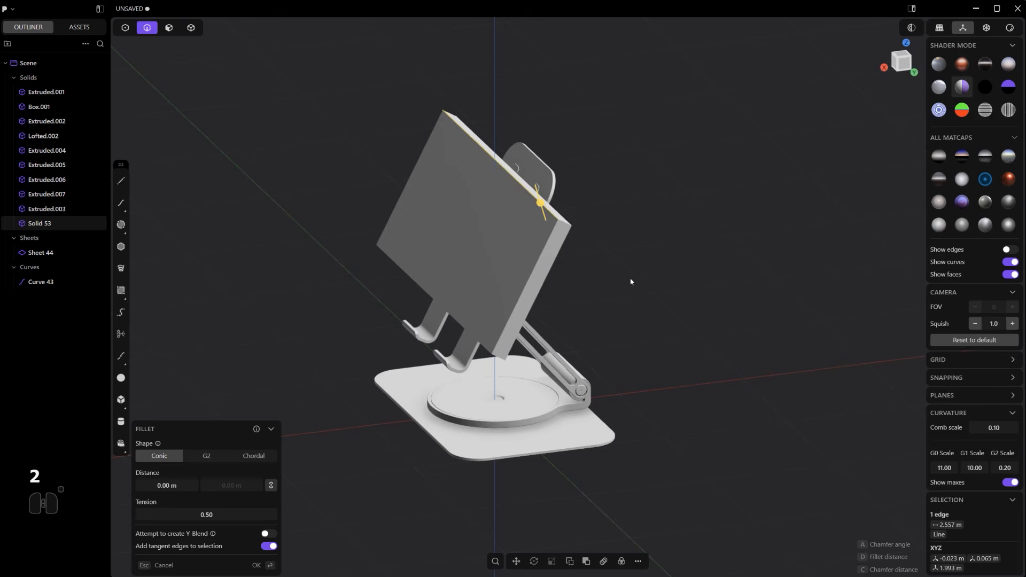
middle_drag(630, 282, 709, 286)
key(s)
key(s)
click(695, 294)
Scale the slab up uniformly to a width of about 2.99 m.
key(4)
click(545, 312)
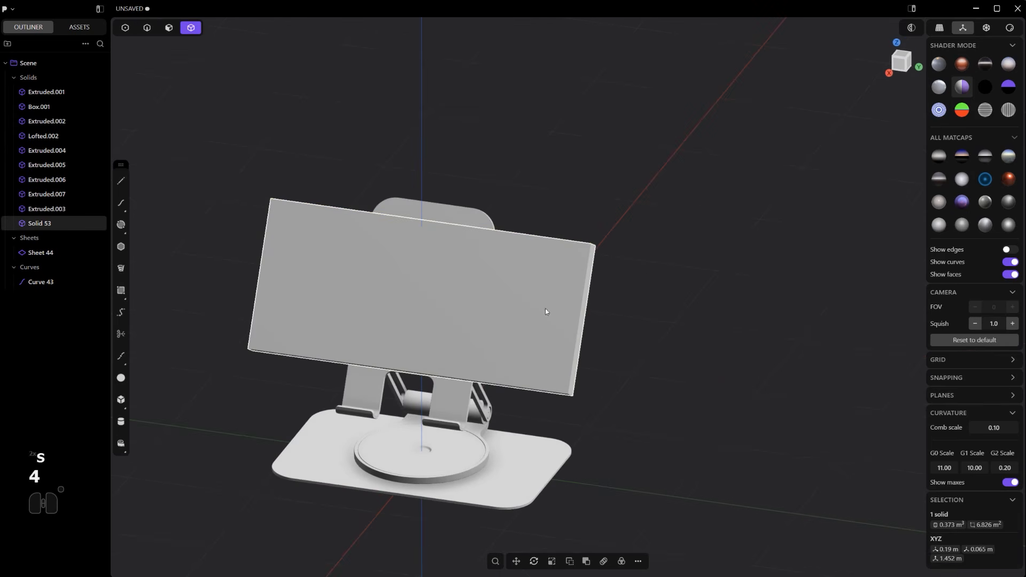
key(s)
key(s)
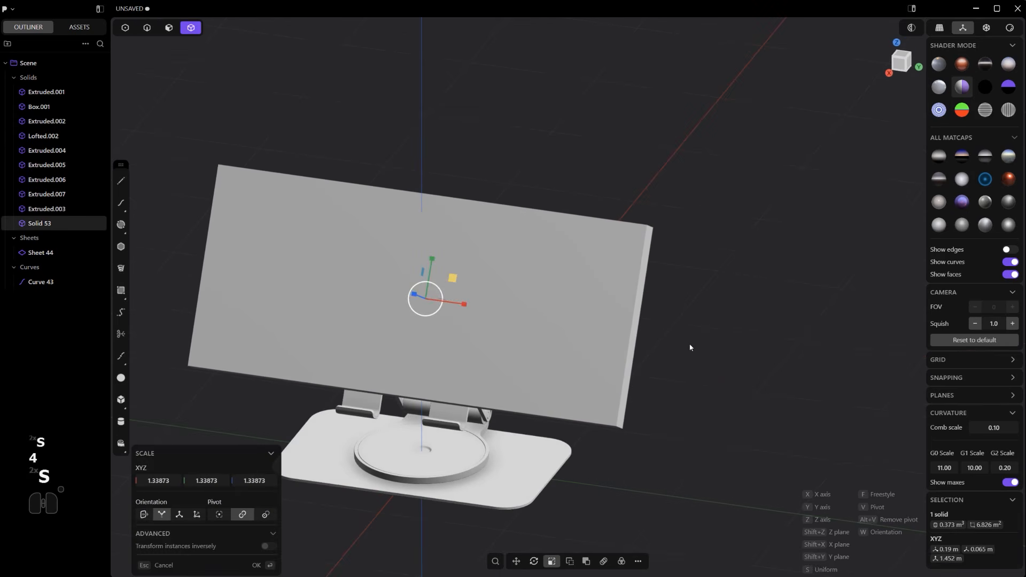
alt+middle_drag(690, 347, 651, 331)
key(s)
key(s)
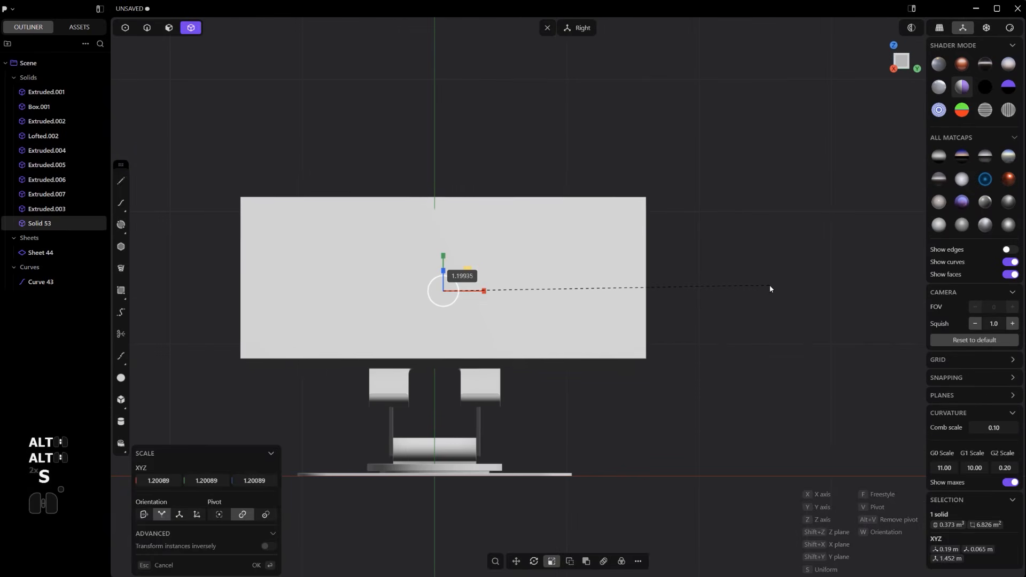
click(762, 284)
right_click(761, 280)
Push both side faces of the slab inward together, narrowing it to about 2.53 m.
middle_drag(761, 281, 653, 288)
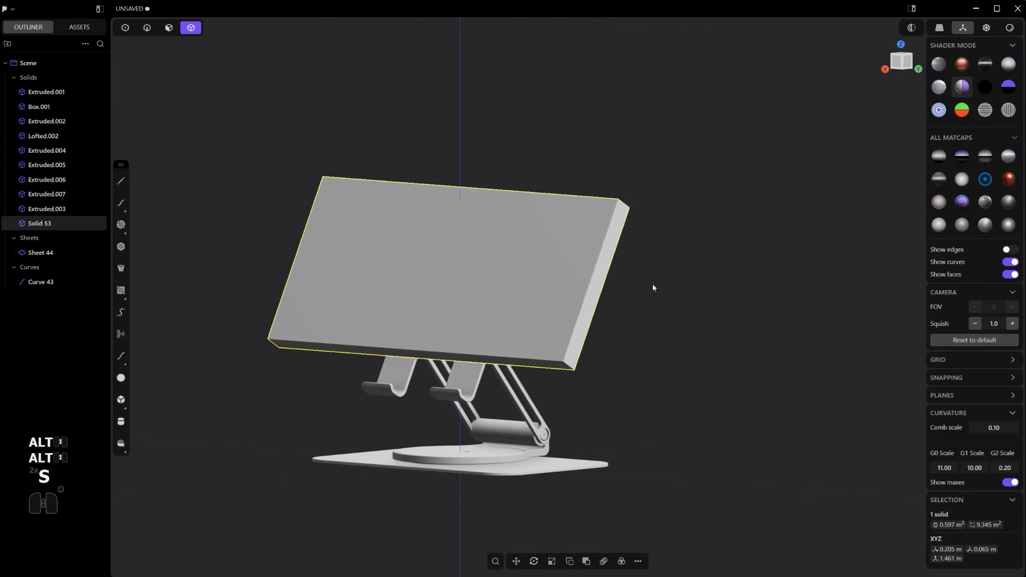
ctrl+alt+click(605, 265)
alt+middle_drag(568, 288, 540, 296)
alt+middle_drag(540, 297, 607, 307)
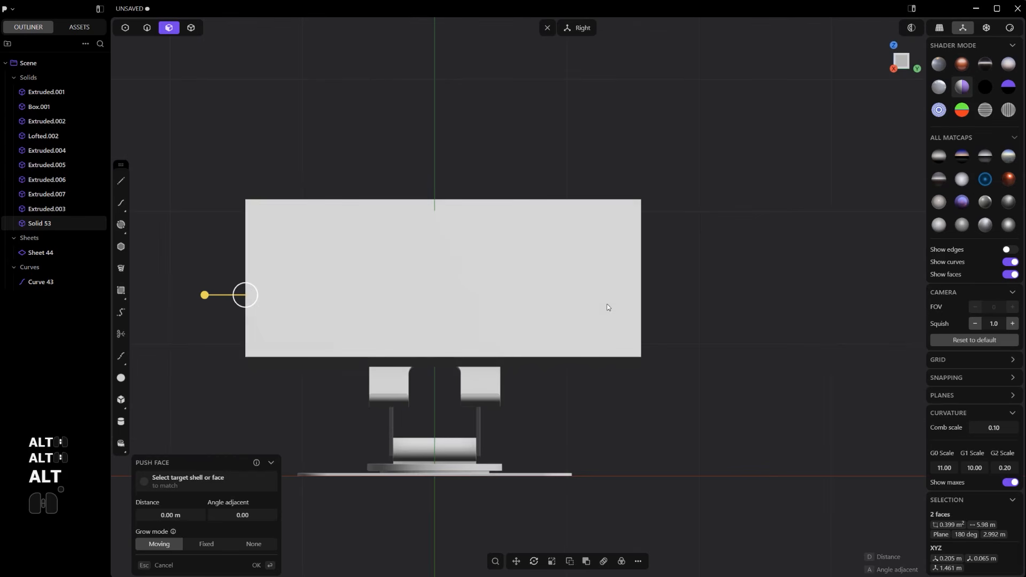
drag(205, 294, 235, 295)
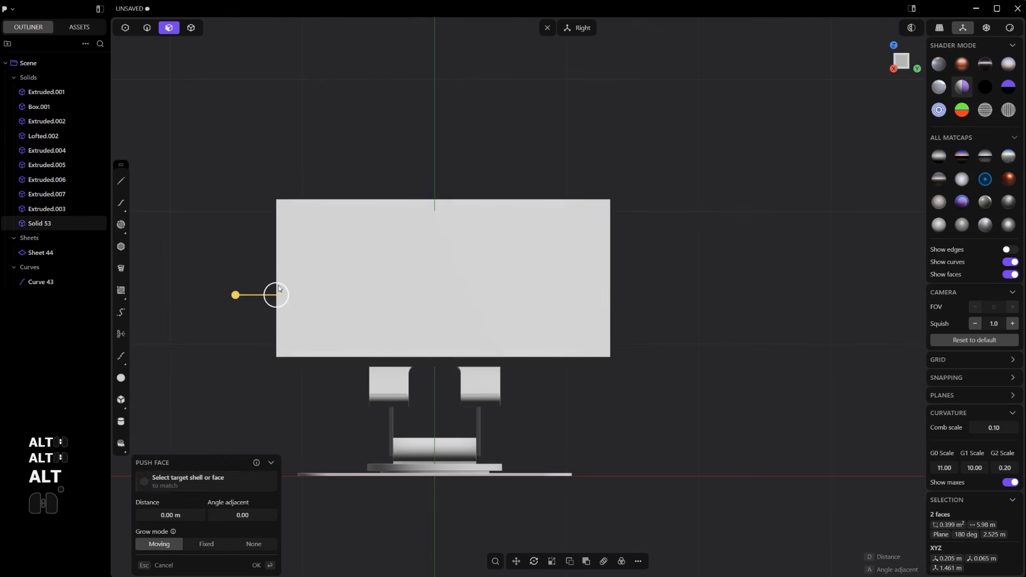
Mirror the tablet slab across the stand's vertical centre plane, with the halves merged into one solid.
click(719, 287)
key(4)
click(439, 324)
key(alt+x)
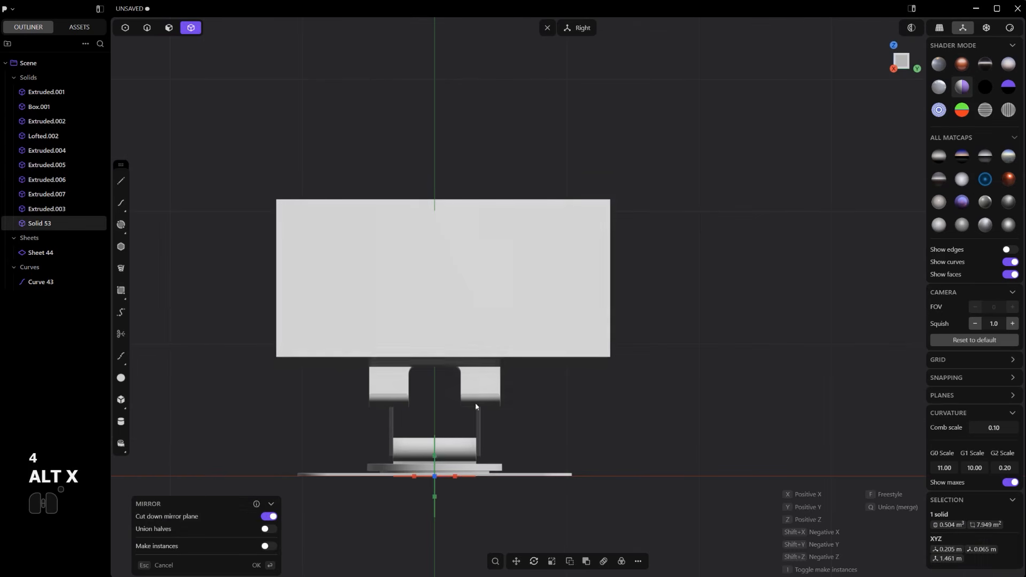
key(q)
middle_drag(661, 362, 583, 324)
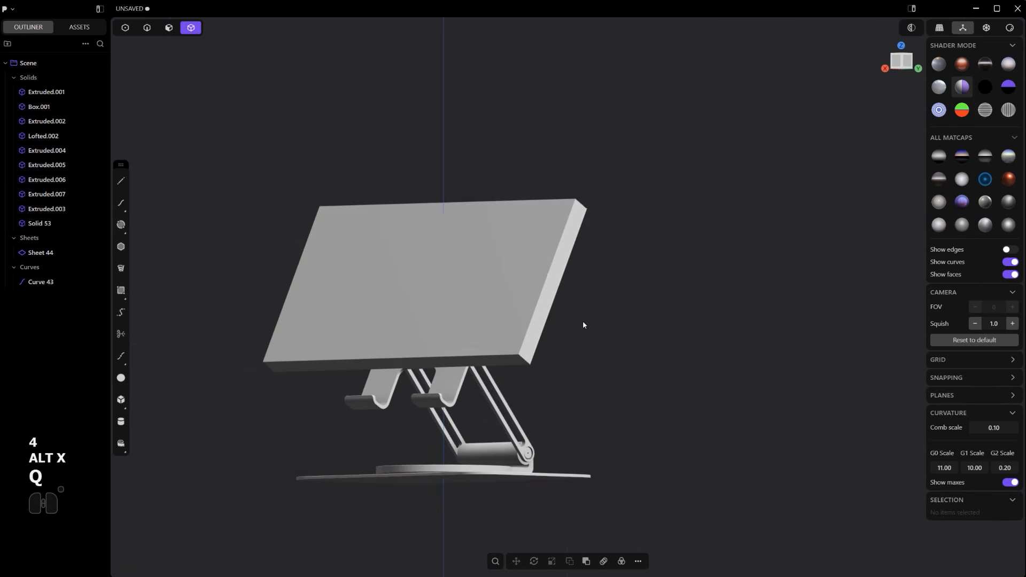
Push both side faces of the slab inward together, narrowing it to about 2.52 m.
alt+shift+click(558, 290)
key(3)
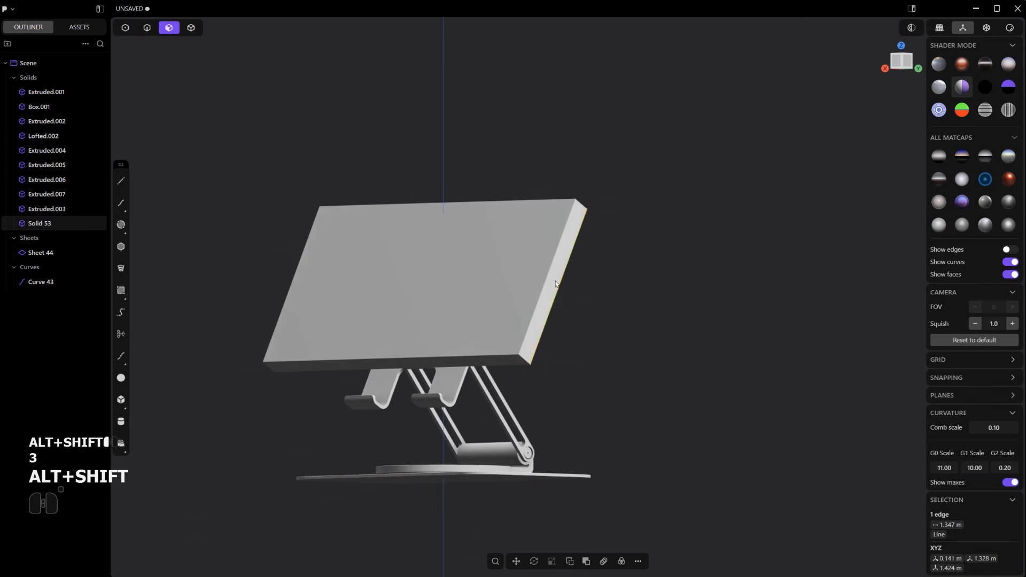
ctrl+alt+shift+click(553, 295)
alt+middle_drag(585, 319, 318, 306)
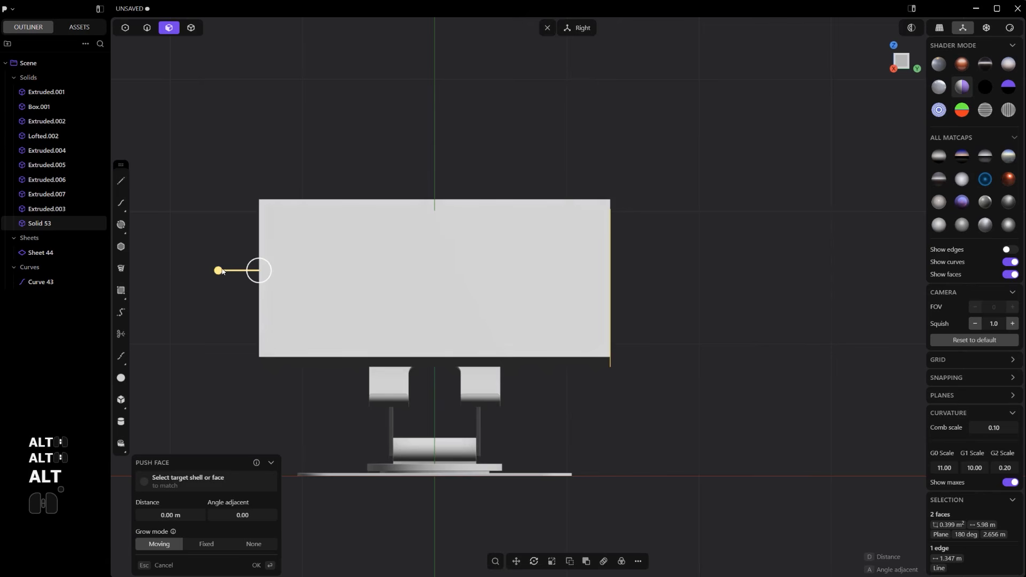
mouse_move(229, 275)
alt+middle_down()
mouse_move(376, 361)
mouse_move(238, 274)
alt+middle_up()
Round the four corner edges of the slab together with a fillet.
key(2)
click(230, 202)
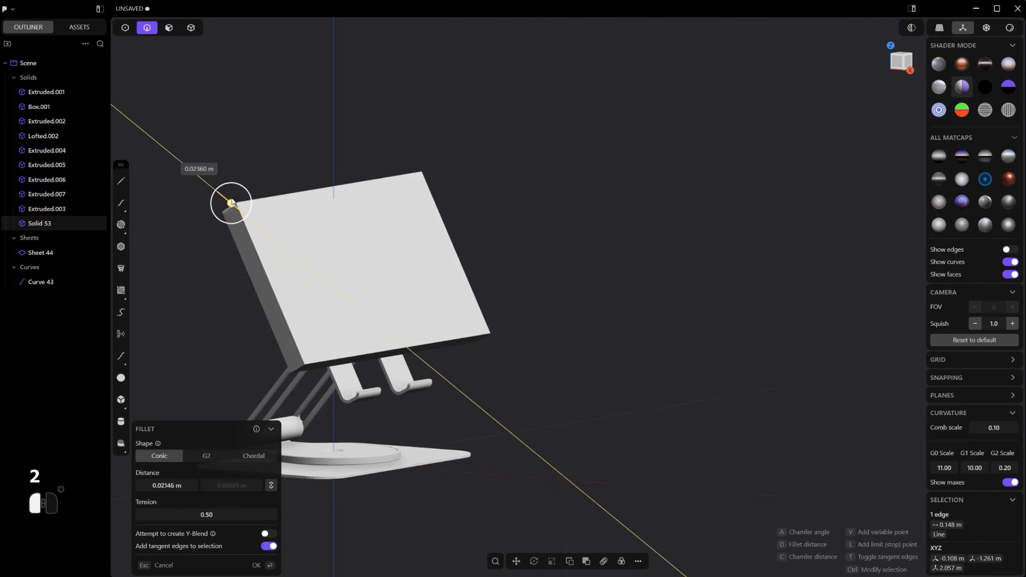
key(ctrl+z)
click(226, 207)
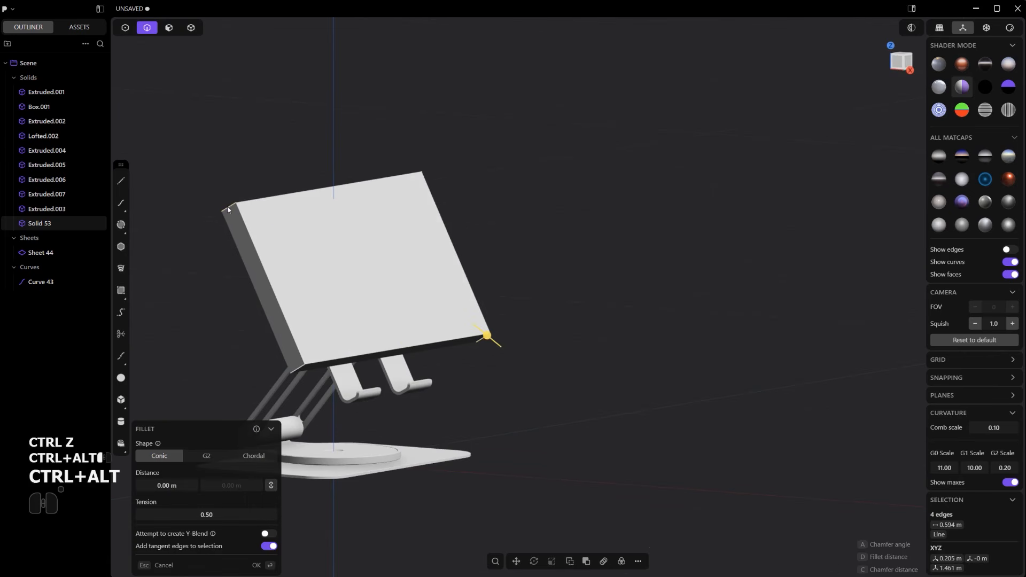
drag(493, 337, 509, 344)
right_click(508, 345)
Move the slab down by about 0.26 m and slightly sideways so it rests in the holder plate's hooks.
mouse_move(508, 345)
middle_down()
mouse_move(540, 345)
mouse_move(643, 381)
mouse_move(517, 363)
middle_up()
scroll(641, 380, up, 2)
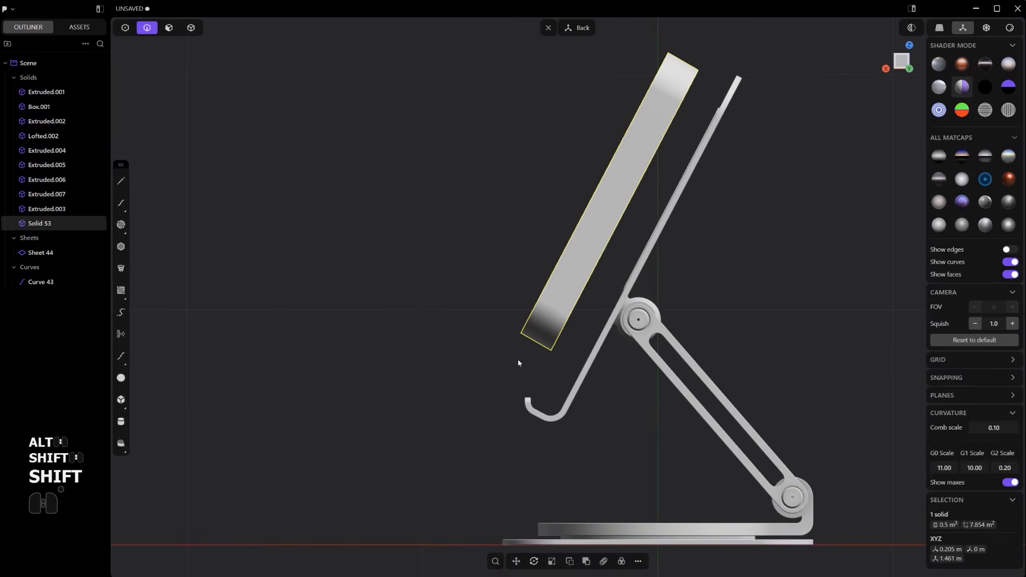
key(g)
key(g)
key(4)
key(g)
key(g)
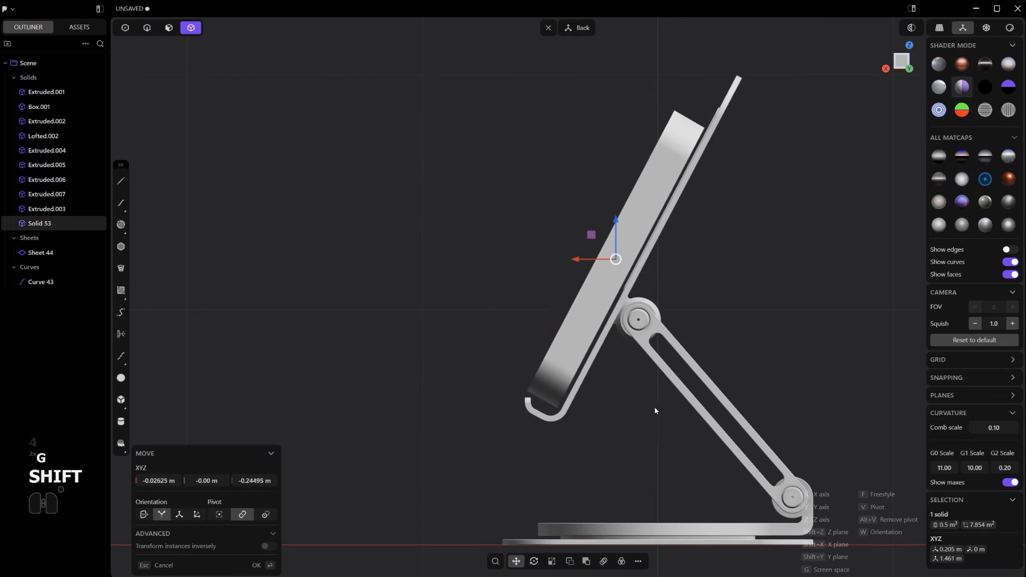
shift+right_click(660, 436)
Offset the outline of the slab's front face inward by about 0.026 m to form a bezel.
scroll(641, 420, down, 4)
alt+middle_drag(639, 419, 687, 427)
scroll(687, 427, up, 2)
shift+middle_drag(595, 386, 610, 391)
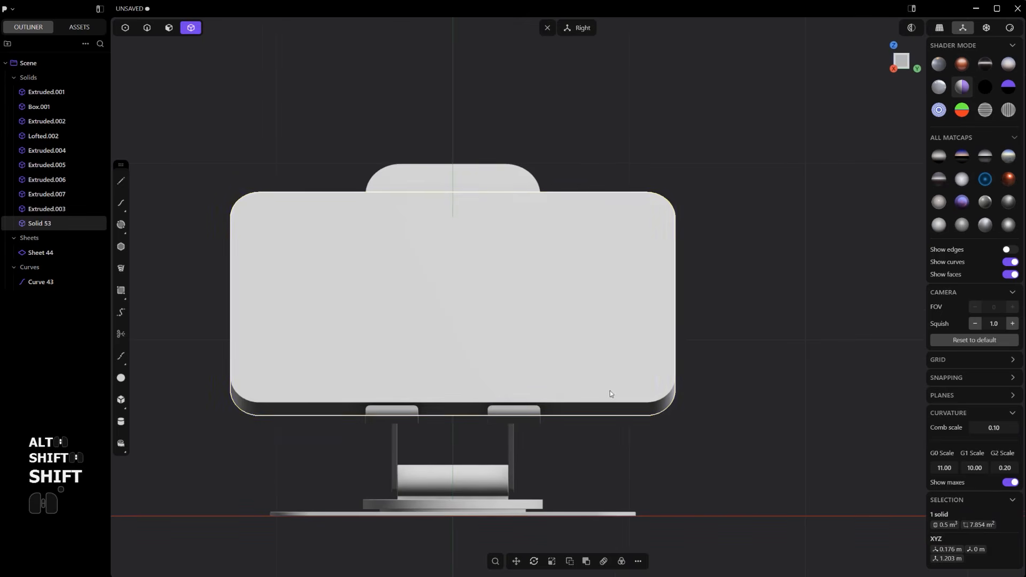
key(3)
key(2)
key(3)
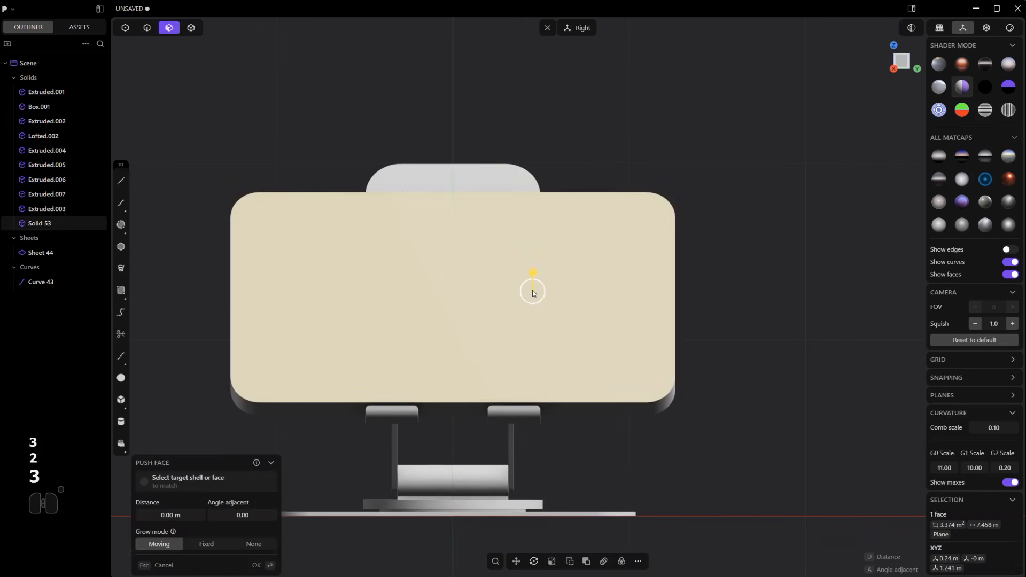
click(532, 290)
middle_drag(703, 340, 676, 332)
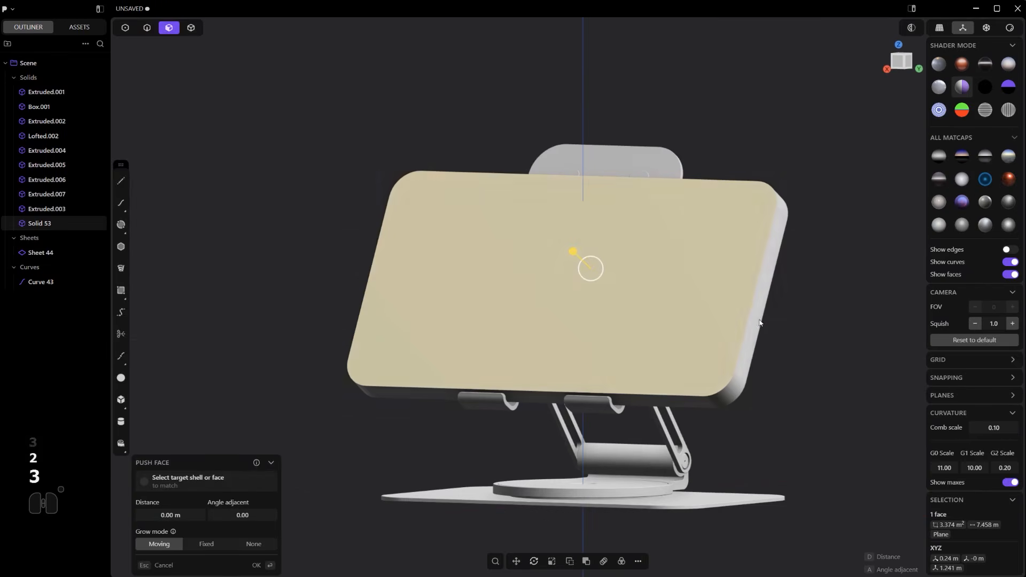
key(o)
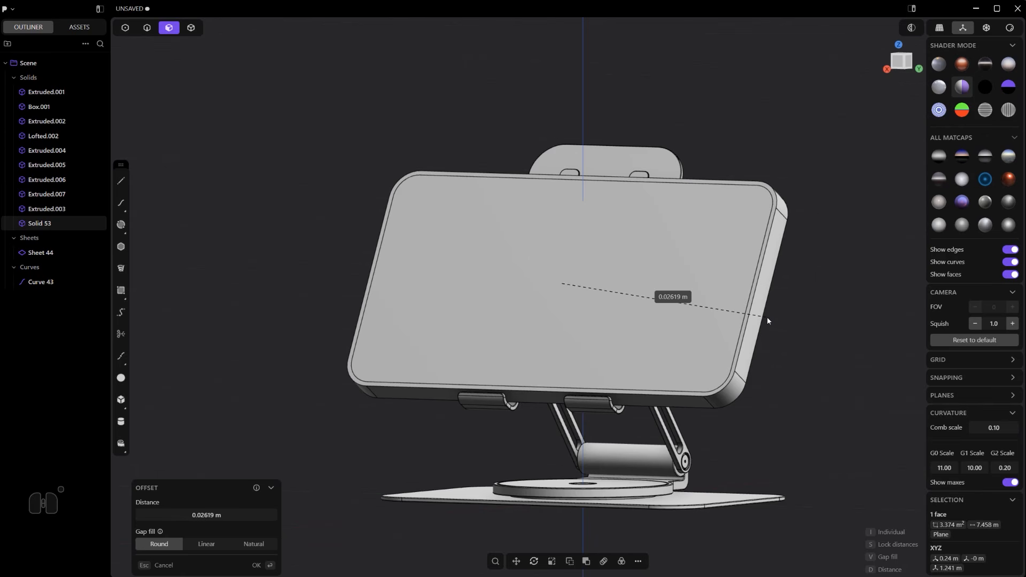
Recess the face inside the bezel and raise a slightly smaller inset screen panel from it.
key(p)
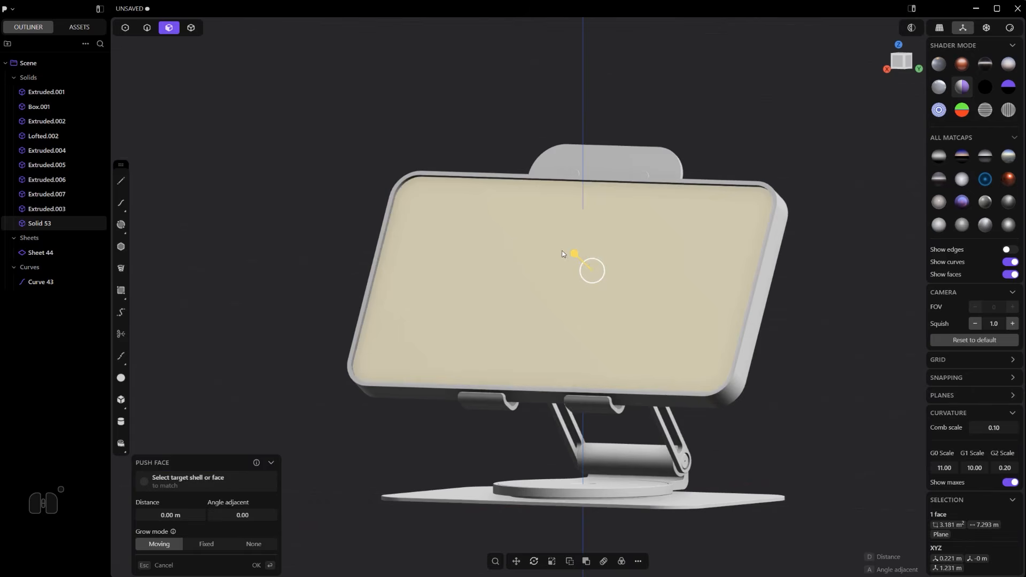
shift+middle_drag(575, 278, 547, 283)
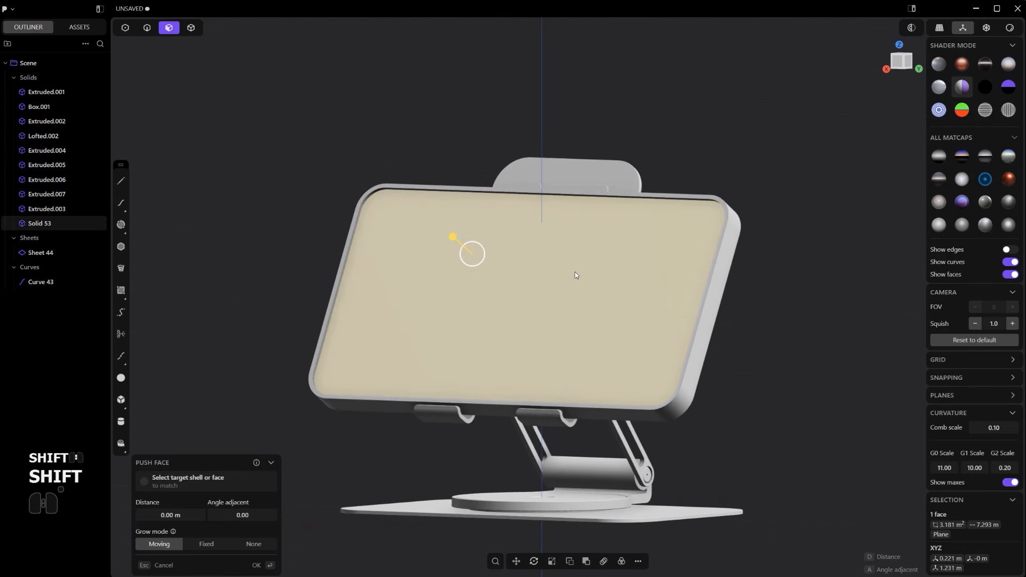
key(o)
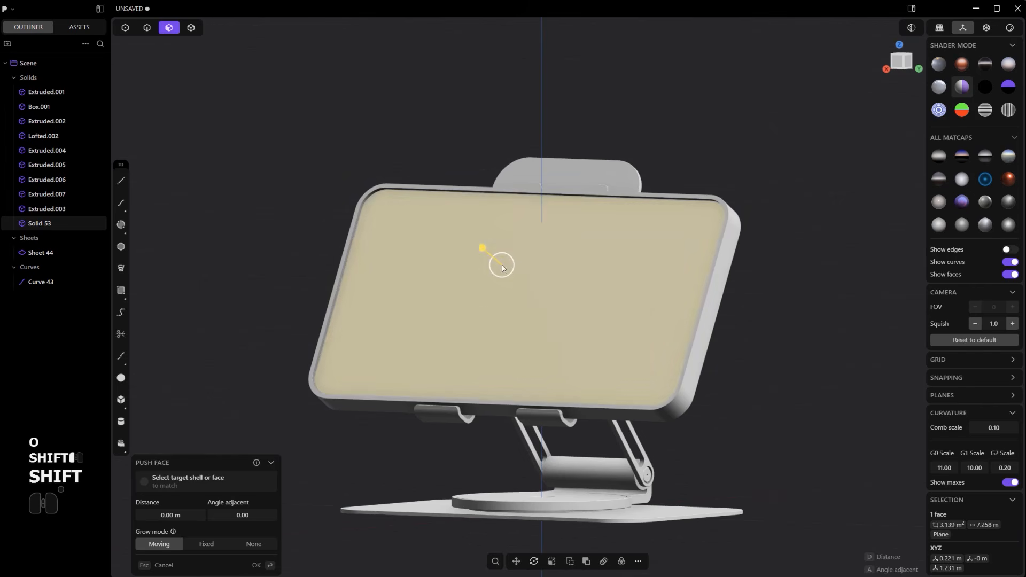
drag(482, 249, 481, 235)
Fillet the raised screen panel's border by 0.012 m and the slab's outer edges by about 0.012 m.
scroll(533, 278, up, 3)
key(2)
click(705, 439)
key(f)
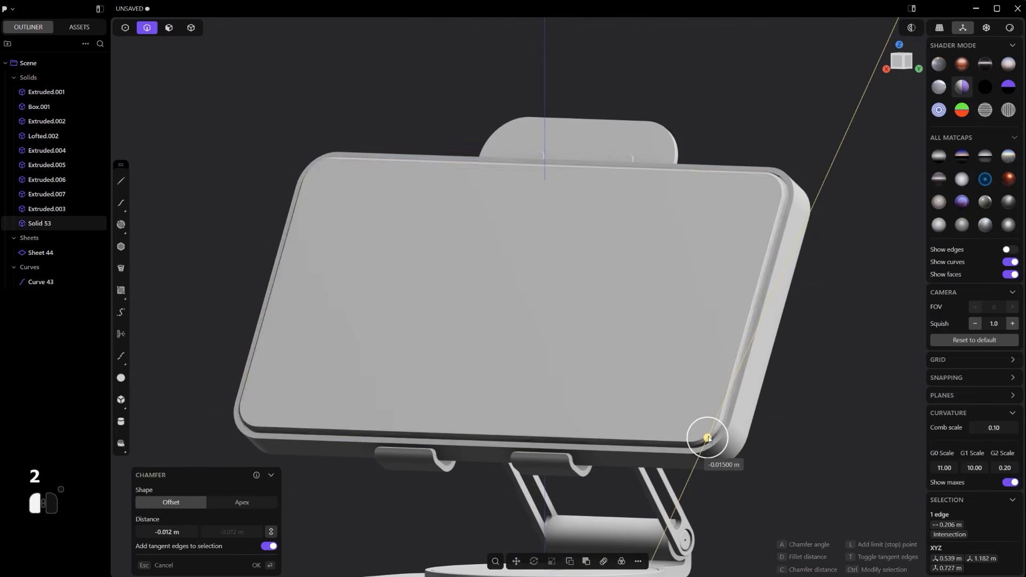
drag(696, 437, 706, 438)
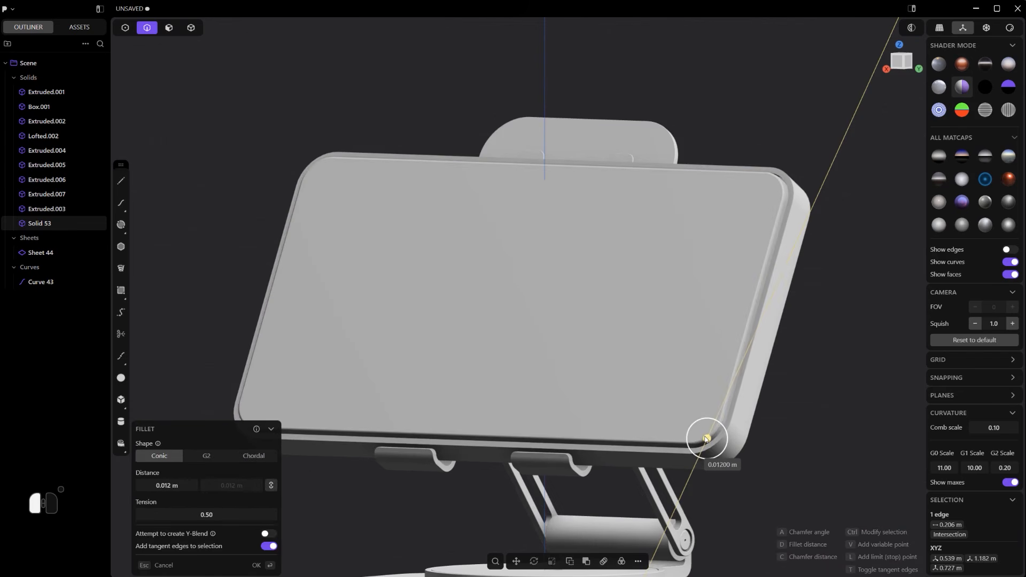
click(746, 379)
drag(746, 378, 774, 337)
ctrl+click(776, 340)
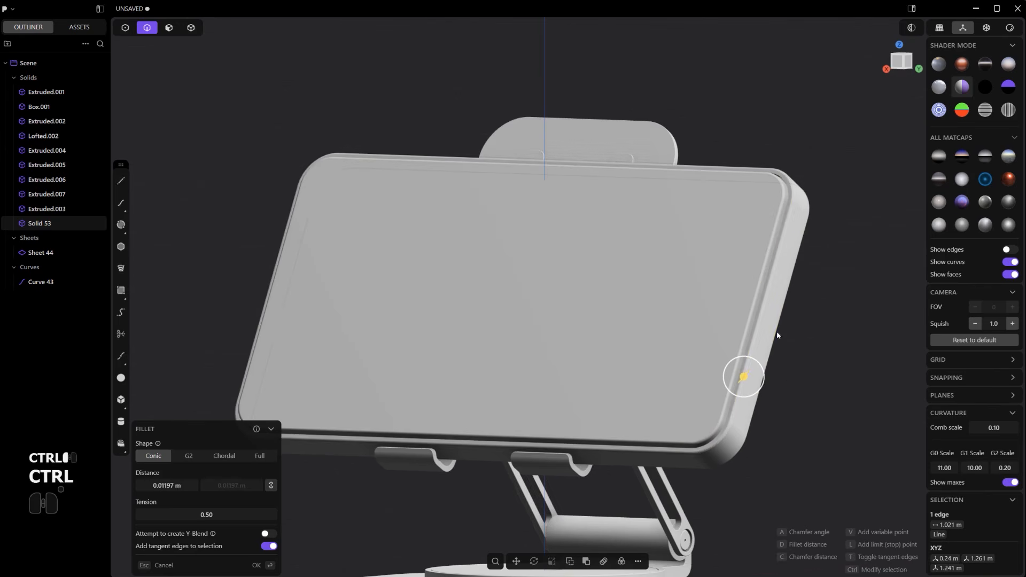
middle_drag(777, 332, 681, 325)
scroll(785, 333, down, 4)
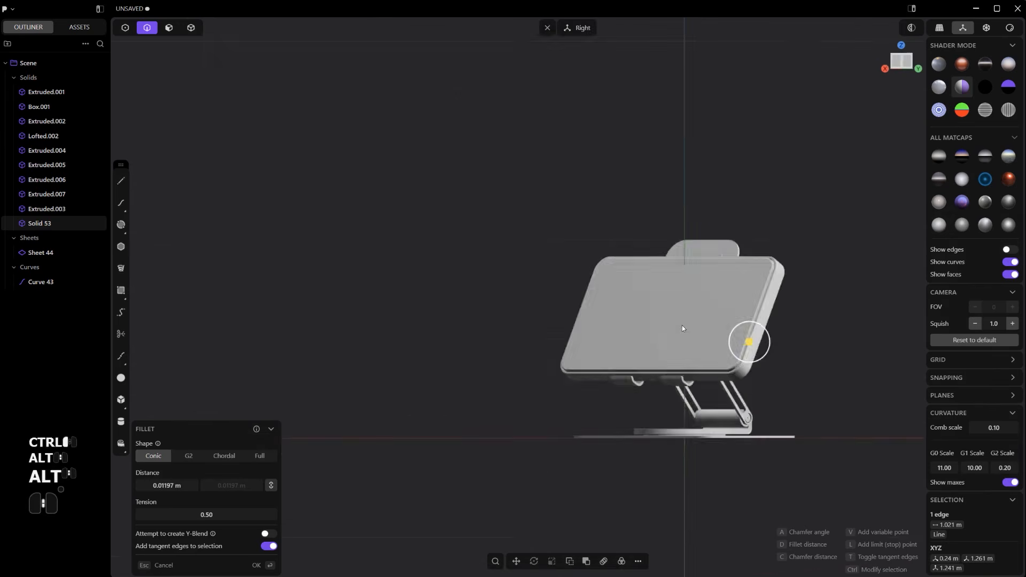
scroll(680, 322, up, 5)
middle_drag(537, 356, 612, 396)
middle_drag(607, 274, 459, 257)
scroll(459, 257, up, 4)
shift+middle_drag(341, 276, 443, 284)
click(121, 290)
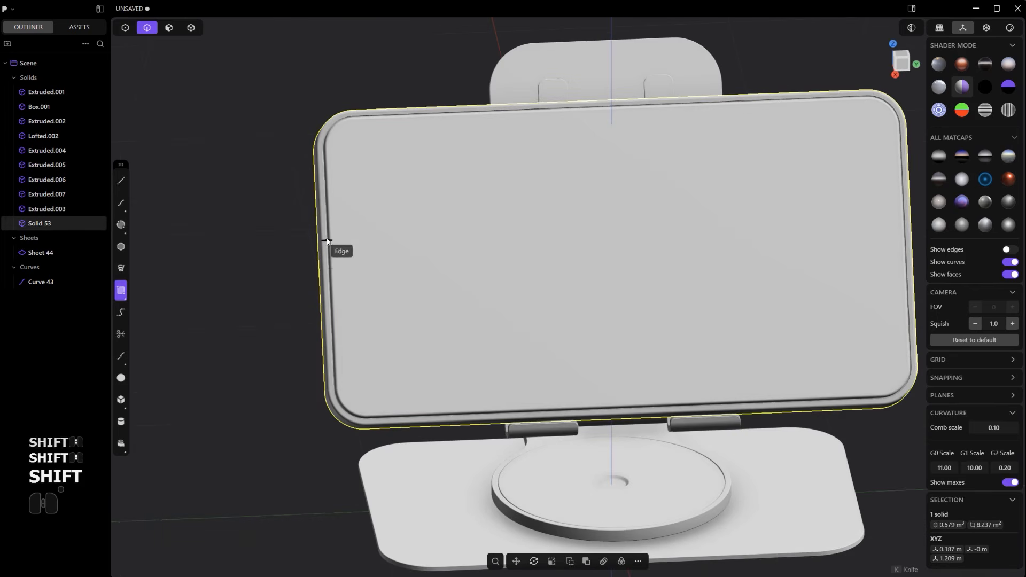
click(334, 272)
click(351, 268)
key(ctrl+z)
Show the model's edges and draw a thin rectangle about 0.04 by 0.46 m on the screen near one short side.
mouse_move(534, 276)
alt+middle_down()
mouse_move(457, 269)
mouse_move(719, 359)
alt+middle_up()
scroll(510, 293, up, 3)
shift+middle_drag(443, 358, 463, 309)
scroll(460, 329, down, 3)
key(ctrl+e)
scroll(463, 309, up, 3)
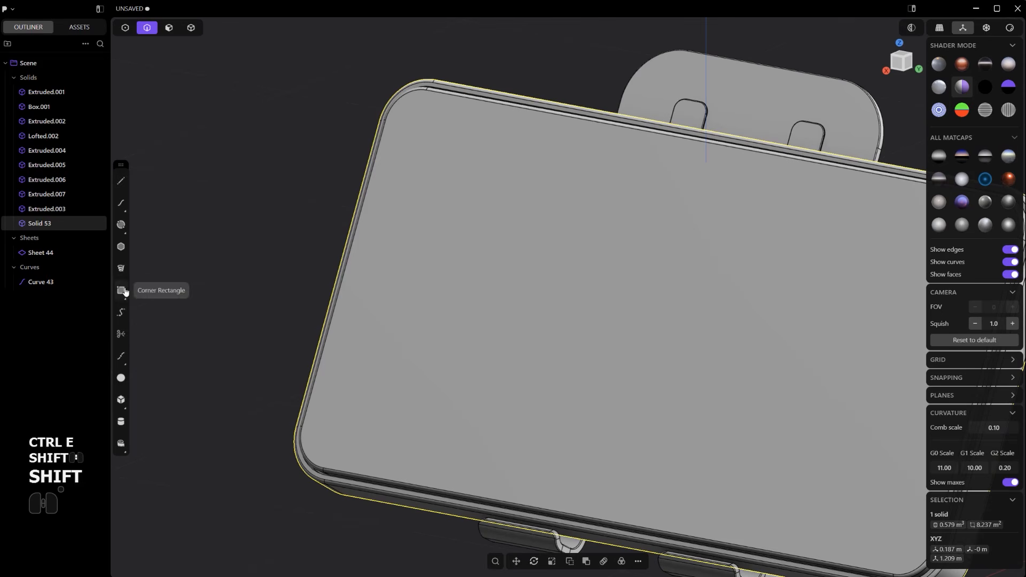
click(123, 290)
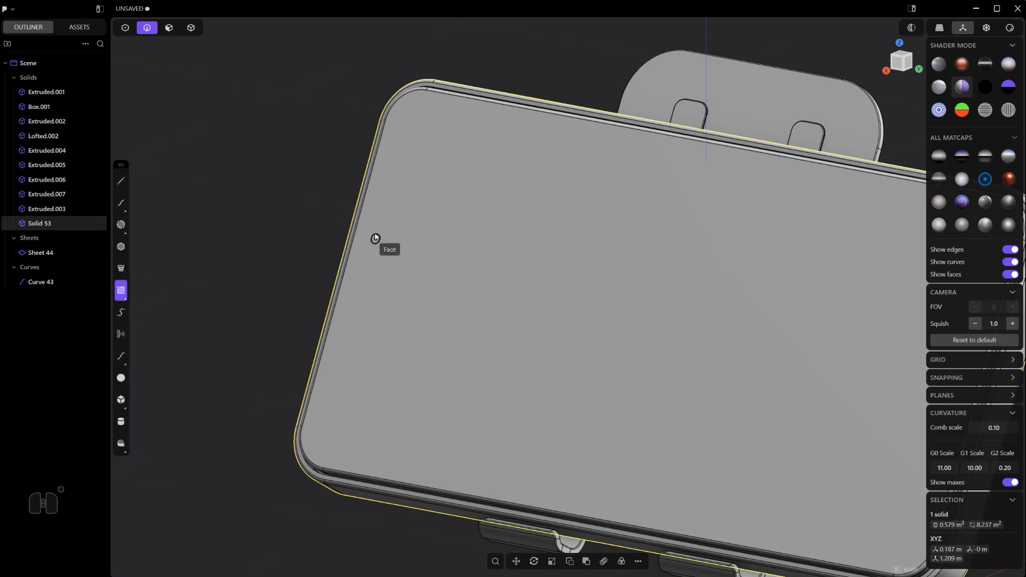
click(388, 205)
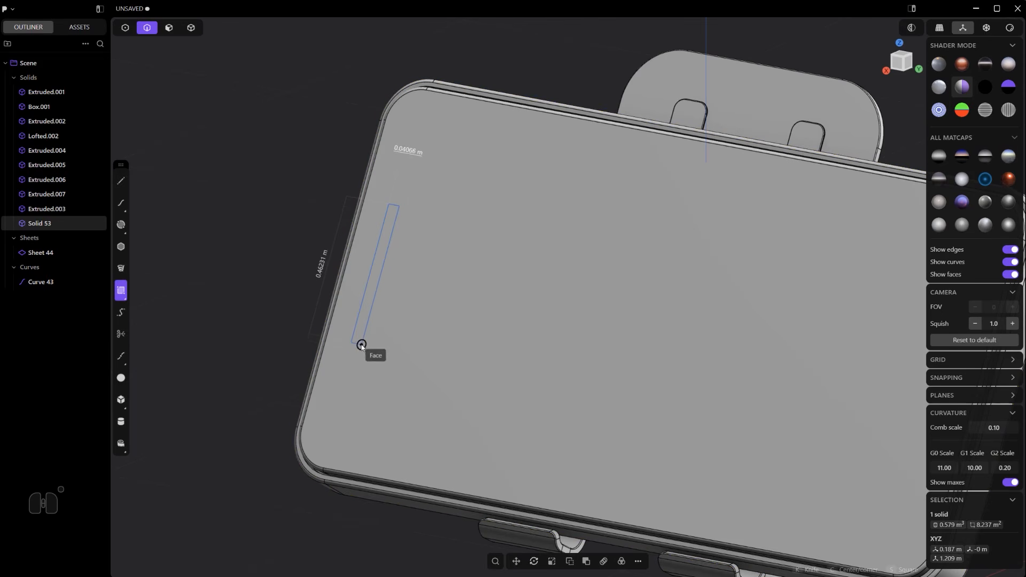
click(361, 343)
Fillet all four corners of the thin rectangle on the screen.
scroll(392, 338, up, 2)
key(1)
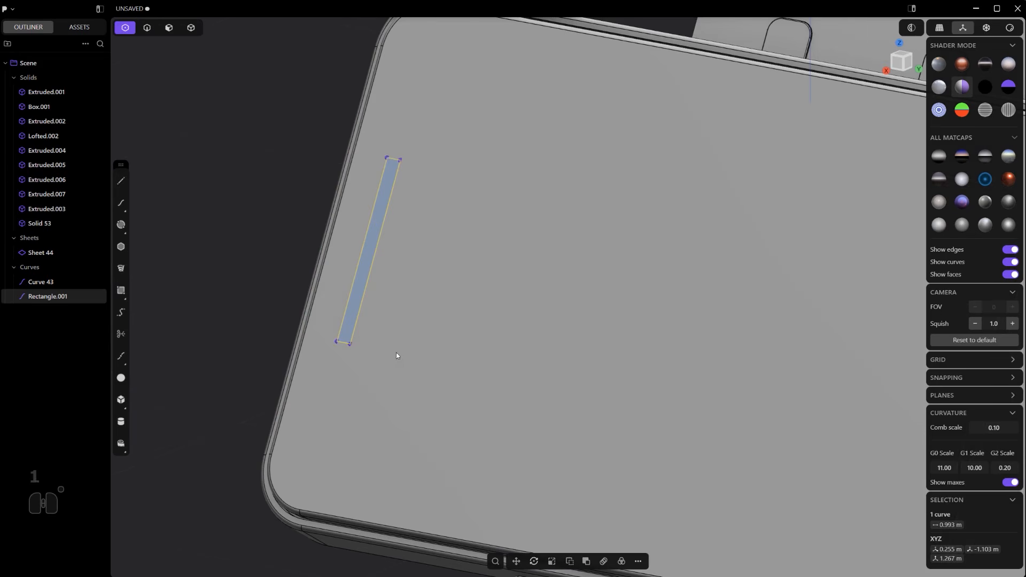
key(b)
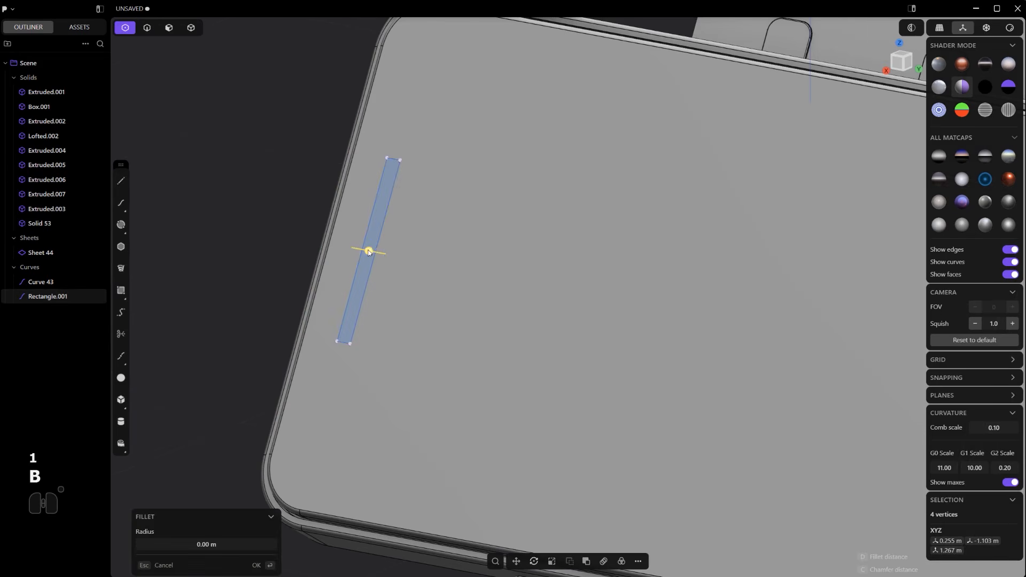
drag(368, 251, 372, 253)
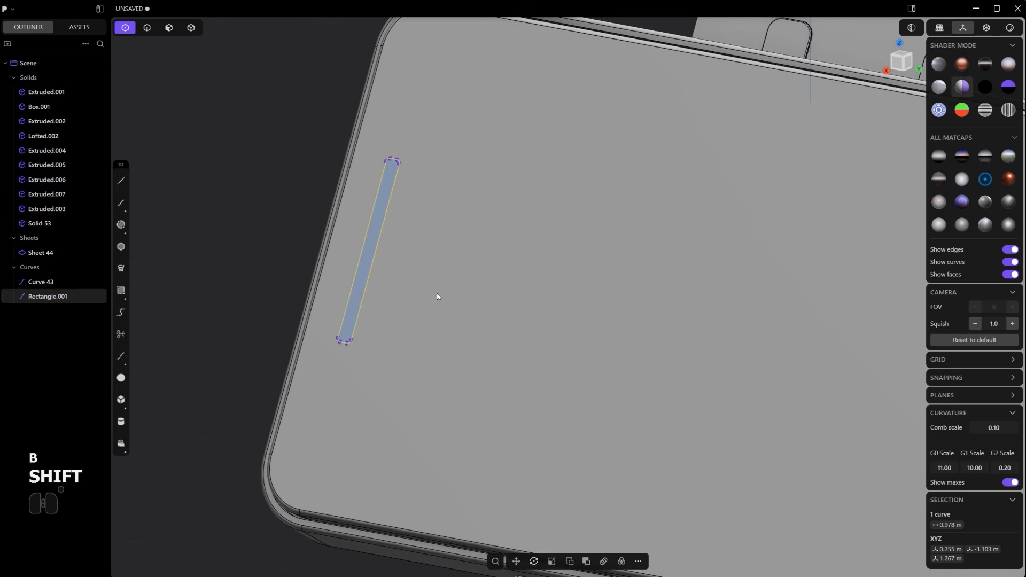
Move the rounded rectangle about 0.055 m closer to the tablet's nearby short side.
scroll(437, 294, down, 3)
middle_drag(454, 291, 490, 296)
scroll(452, 288, up, 2)
key(g)
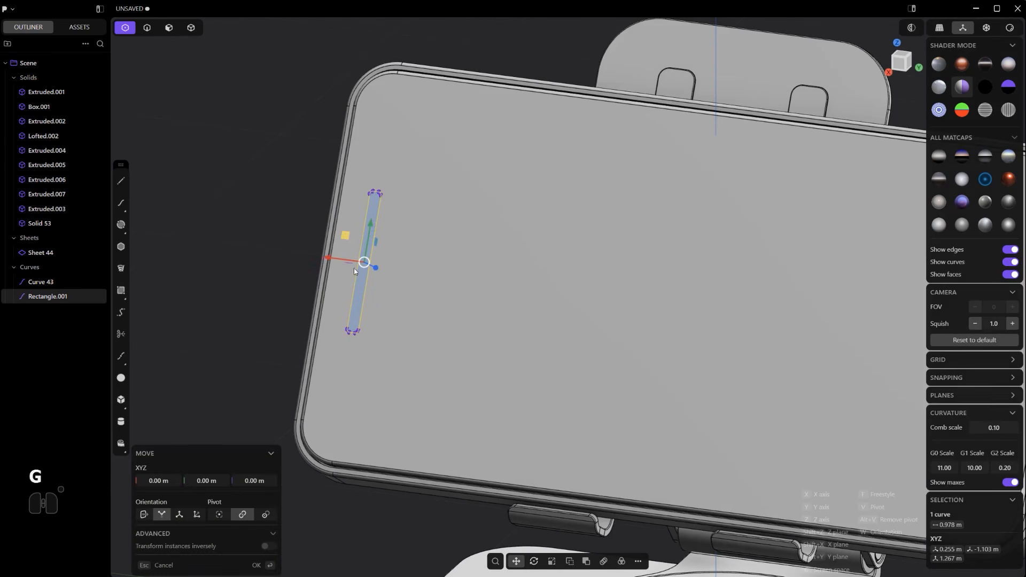
drag(327, 260, 313, 259)
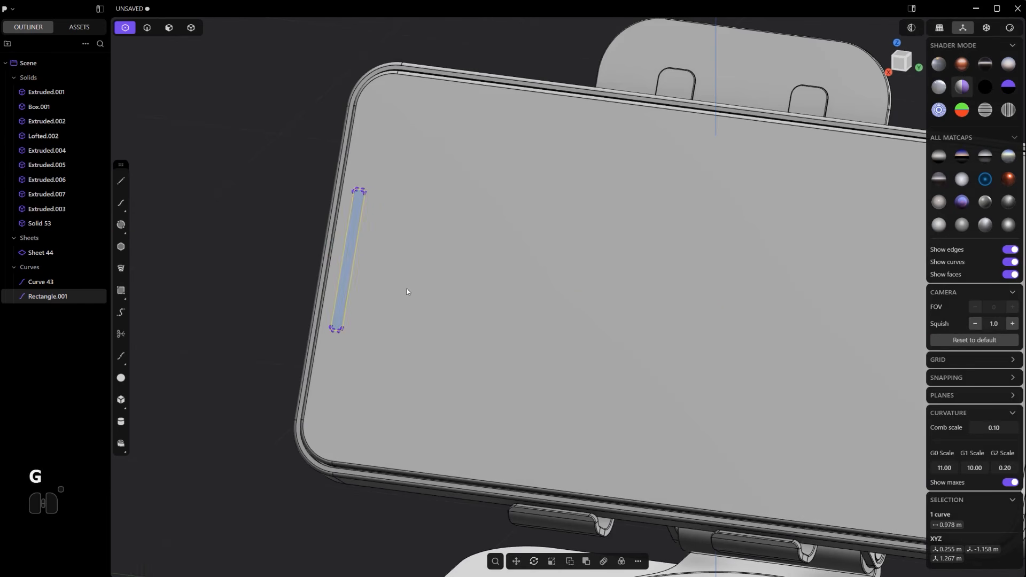
Imprint the rounded rectangle onto the tablet's screen face and delete the source curve.
key(shift+q)
click(431, 345)
click(421, 281)
right_click(421, 281)
key(2)
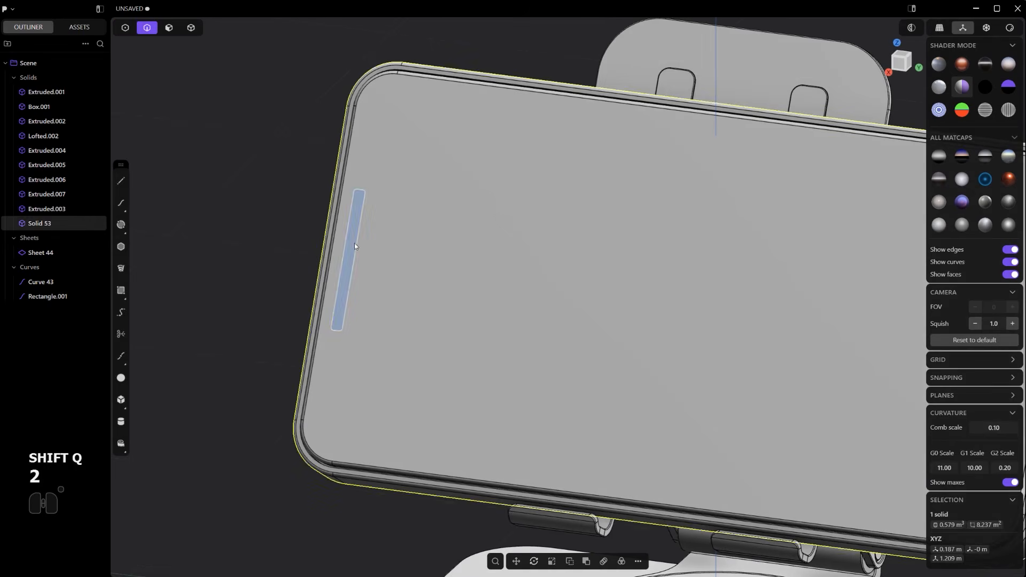
click(355, 243)
key(x)
Recess the narrow imprinted face and raise a strip inside it, inset by about 0.0017 m.
scroll(355, 242, up, 2)
key(3)
drag(350, 238, 345, 234)
scroll(344, 225, up, 4)
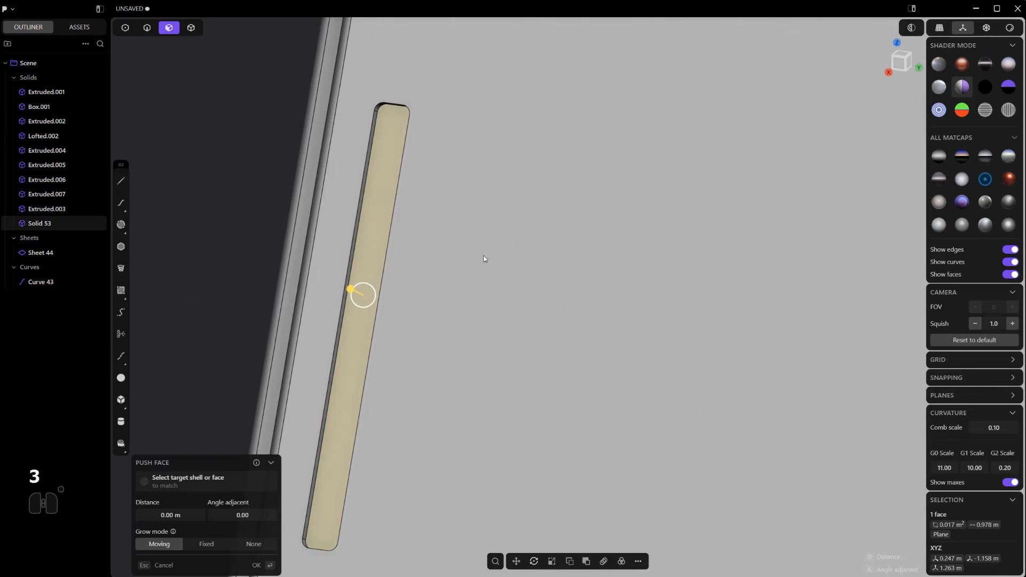
key(shift+o)
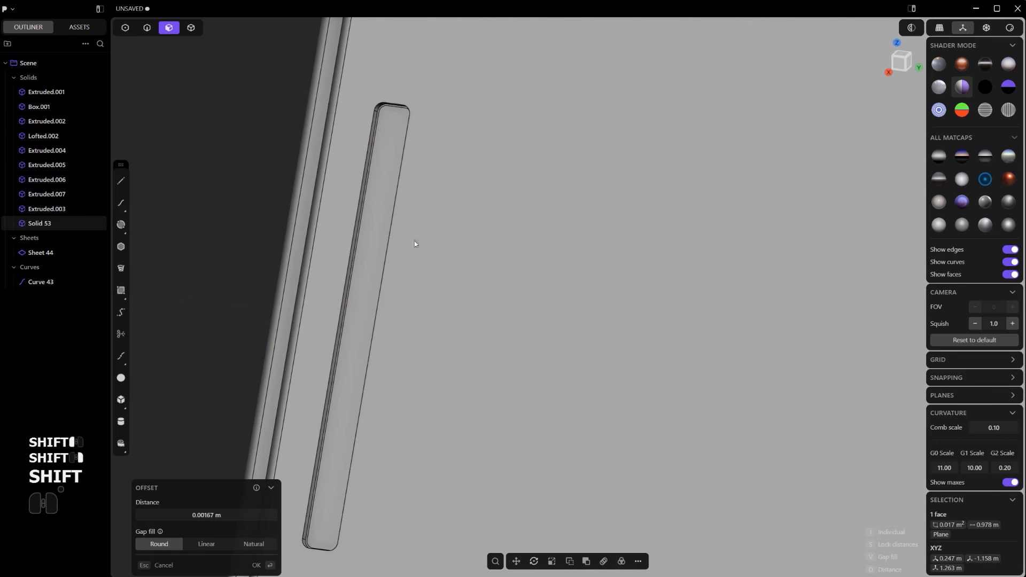
mouse_move(379, 229)
mouse_down()
mouse_move(357, 215)
mouse_move(362, 225)
mouse_up()
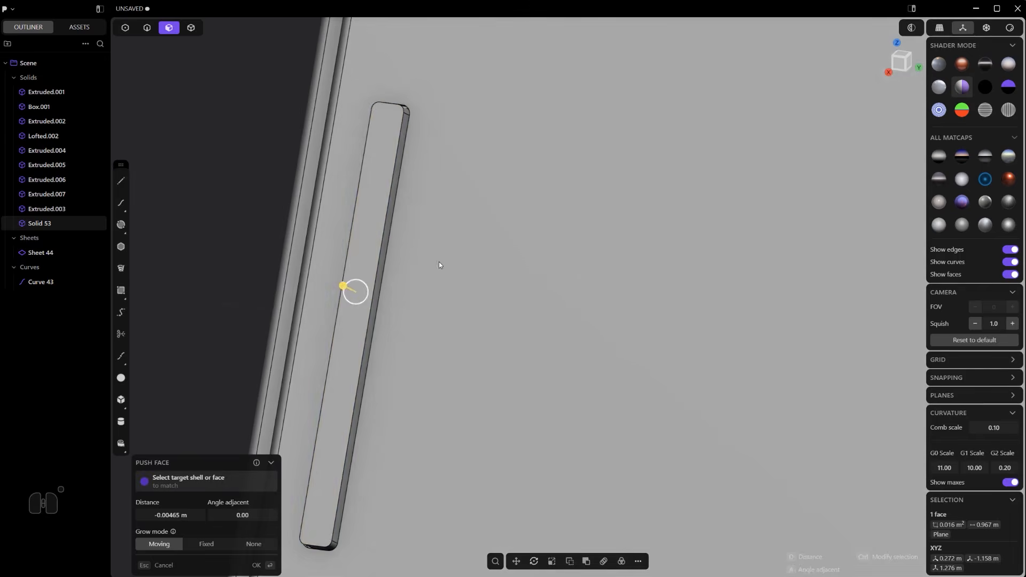
Fillet the edges of the slot and its inner strip by about 0.0025 m.
key(2)
drag(398, 166, 396, 159)
ctrl+click(399, 106)
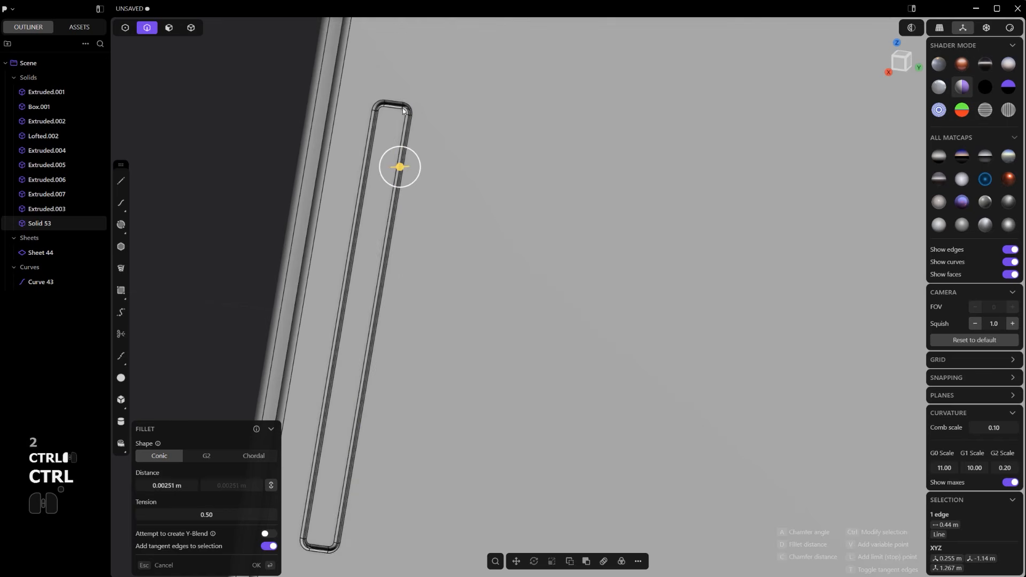
right_click(411, 115)
Add a centred box about 0.327 m long, 0.038 m wide and 0.063 m high on the tablet's upper long side face as a new body.
scroll(491, 199, down, 10)
shift+middle_drag(779, 232, 543, 275)
click(596, 256)
middle_drag(407, 275, 465, 316)
scroll(402, 235, up, 6)
shift+middle_drag(382, 216, 302, 307)
click(121, 400)
scroll(302, 299, up, 2)
click(250, 262)
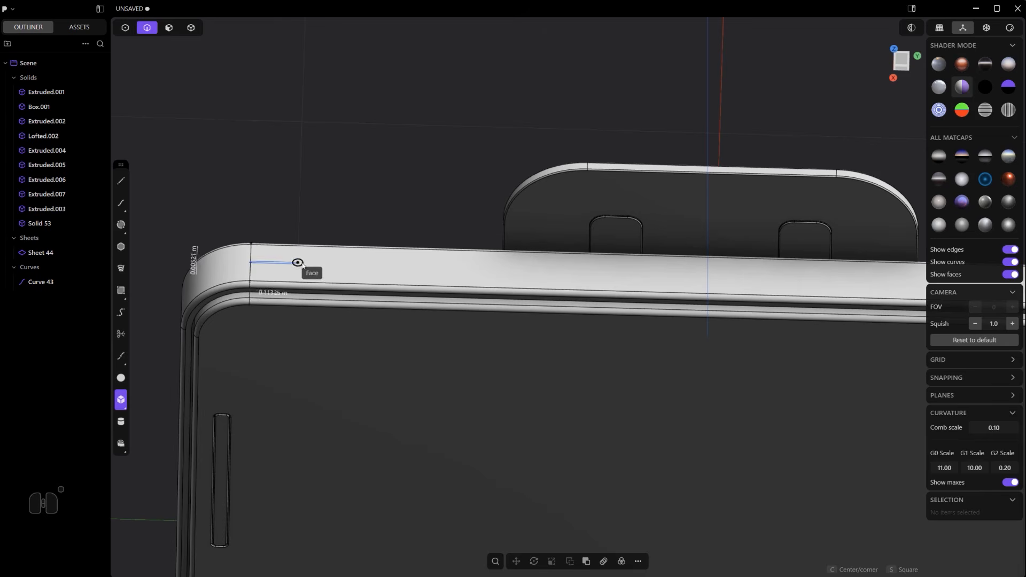
key(c)
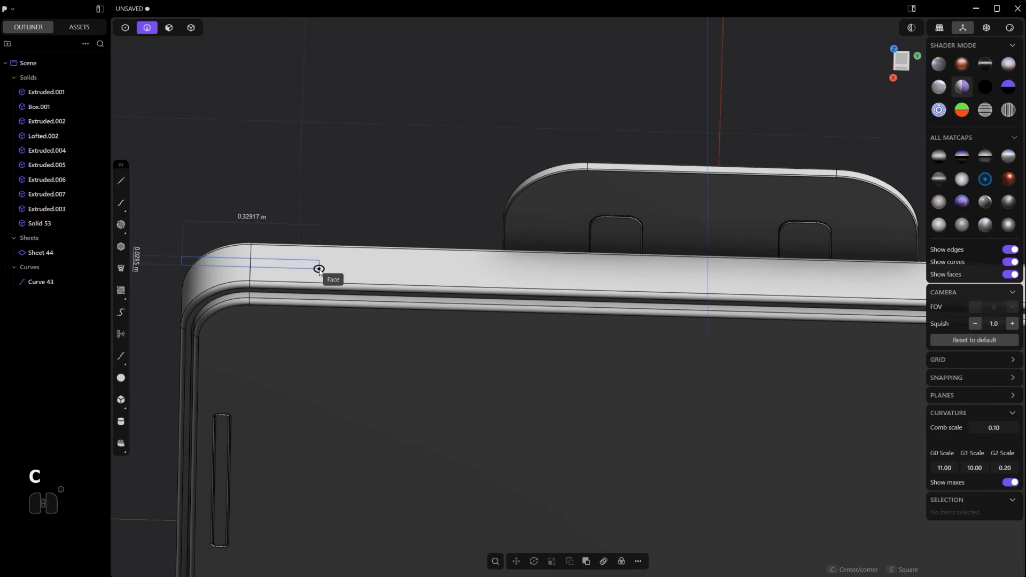
click(319, 271)
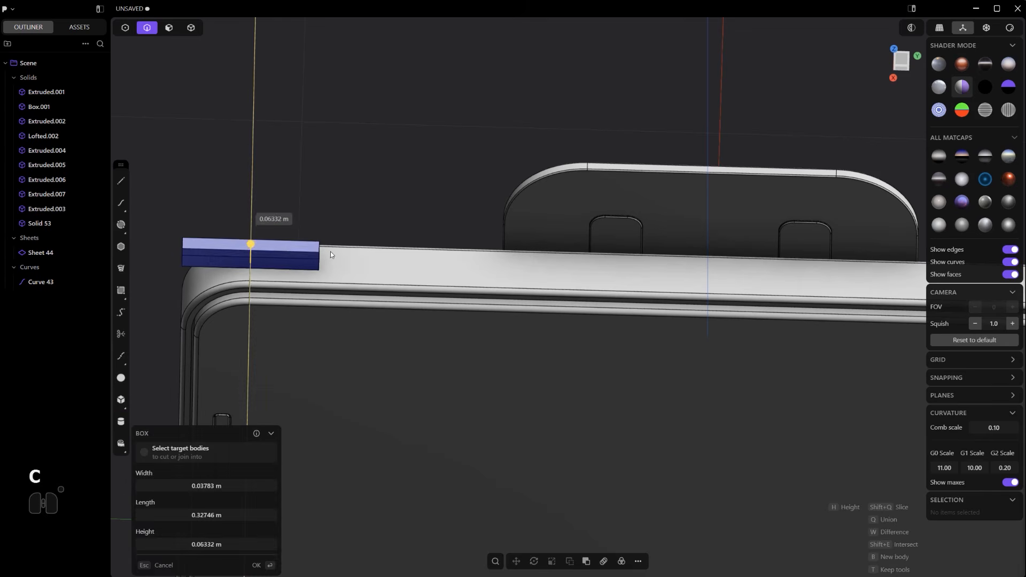
key(b)
click(331, 255)
Fillet the box's four short corner edges to give it rounded ends.
scroll(330, 257, up, 2)
right_click(319, 265)
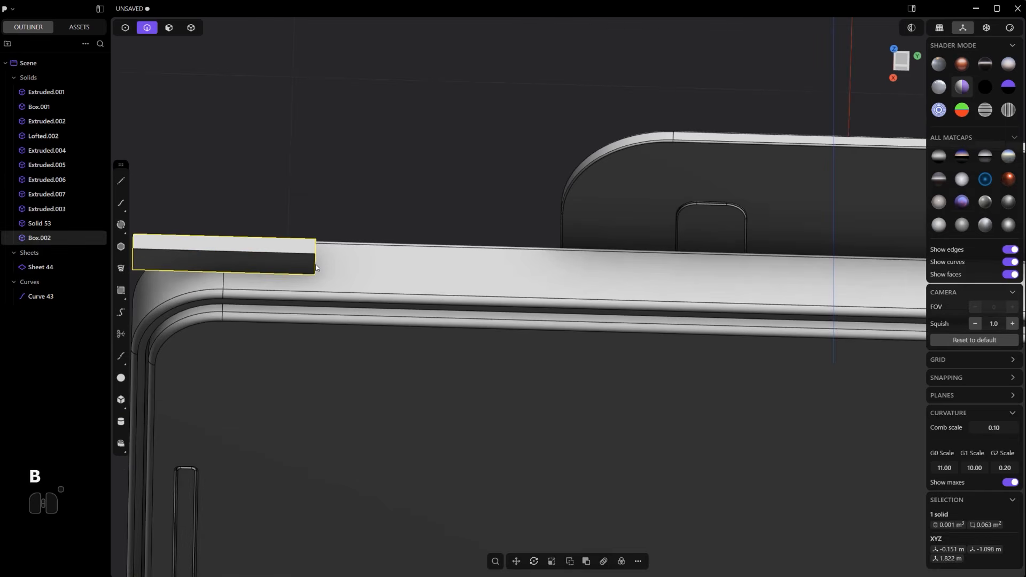
ctrl+alt+click(315, 264)
shift+middle_drag(315, 264, 408, 289)
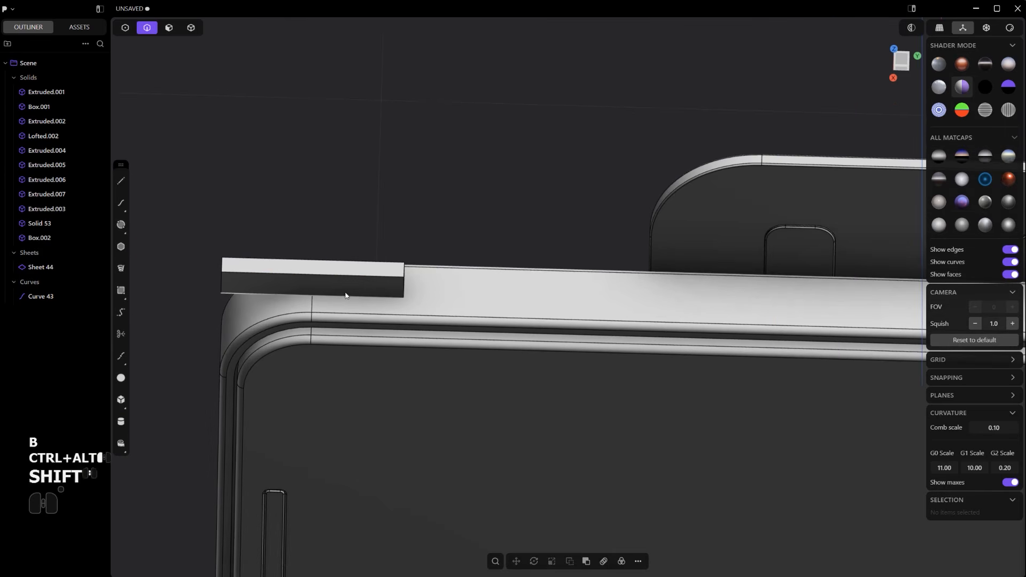
alt+shift+click(402, 287)
ctrl+alt+drag(403, 287, 400, 283)
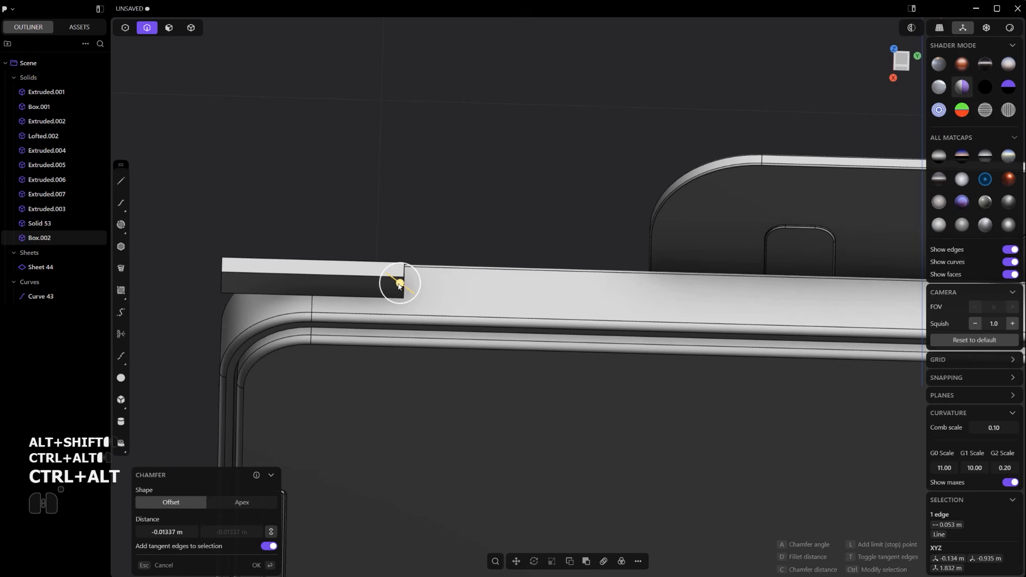
key(ctrl+z)
ctrl+alt+click(223, 287)
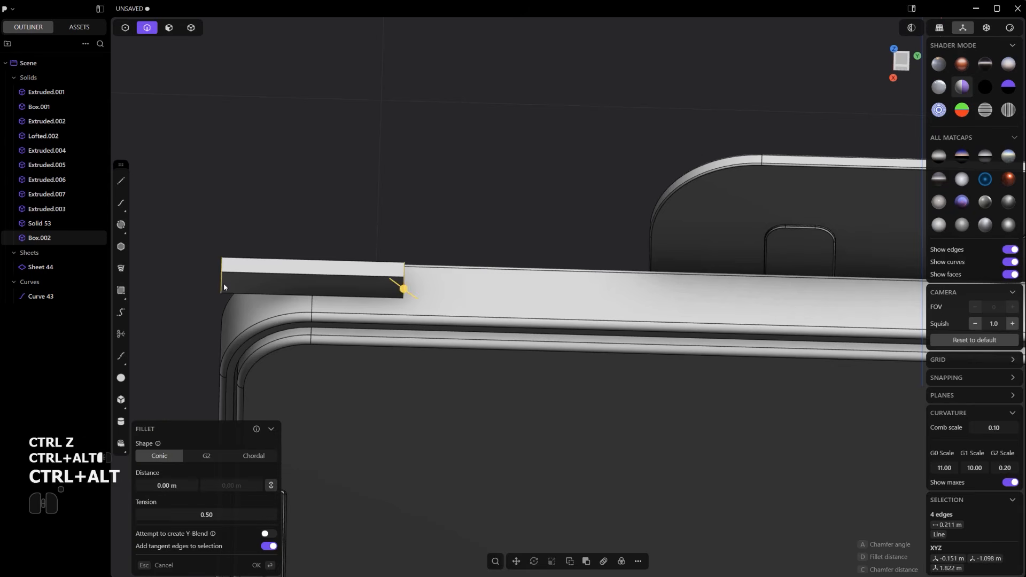
drag(400, 287, 408, 292)
right_click(411, 295)
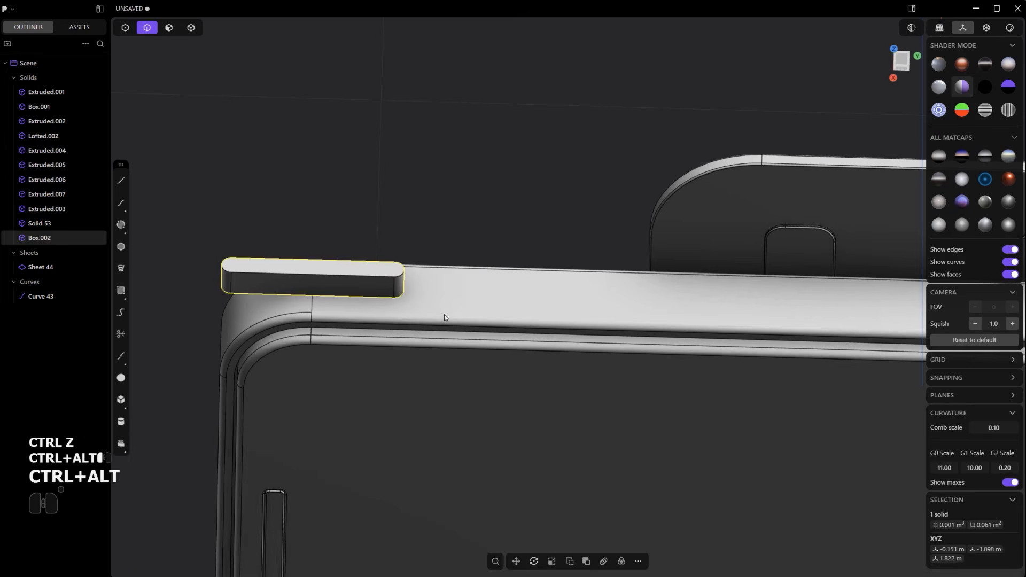
Move the rounded box about 0.27 m along Y and sink it about 0.035 m into the tablet's side.
key(g)
key(y)
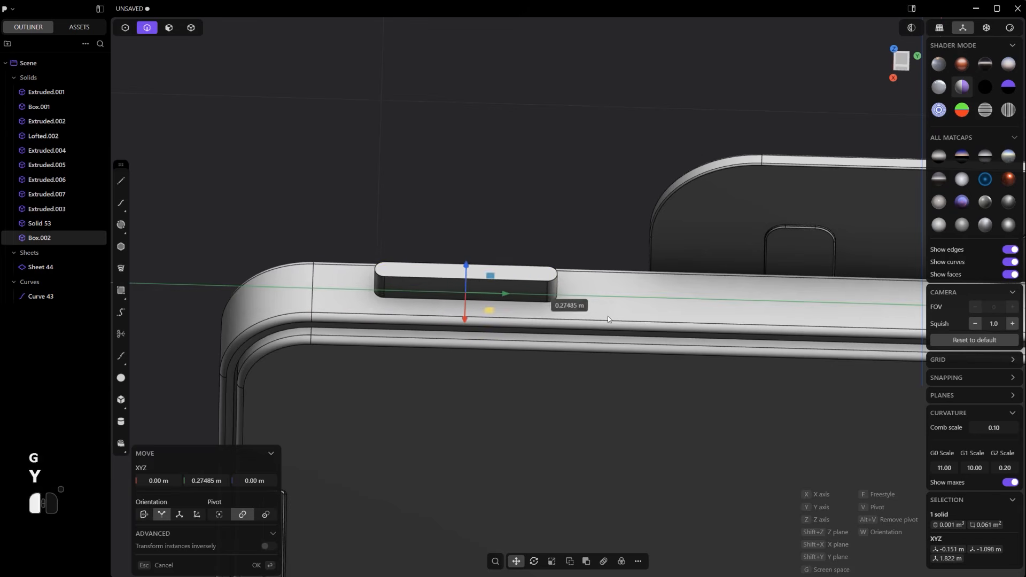
click(496, 286)
key(g)
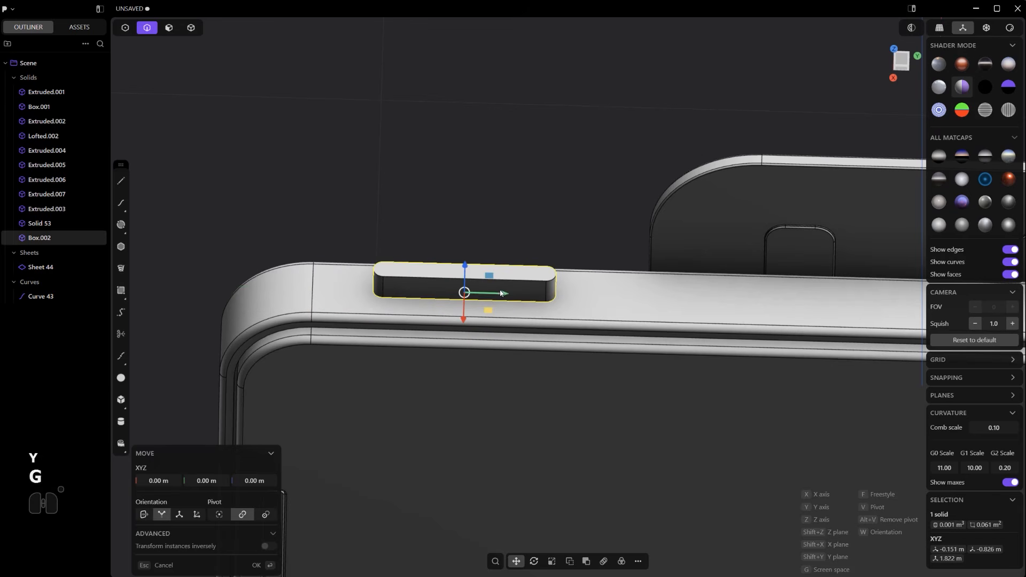
drag(464, 272, 468, 286)
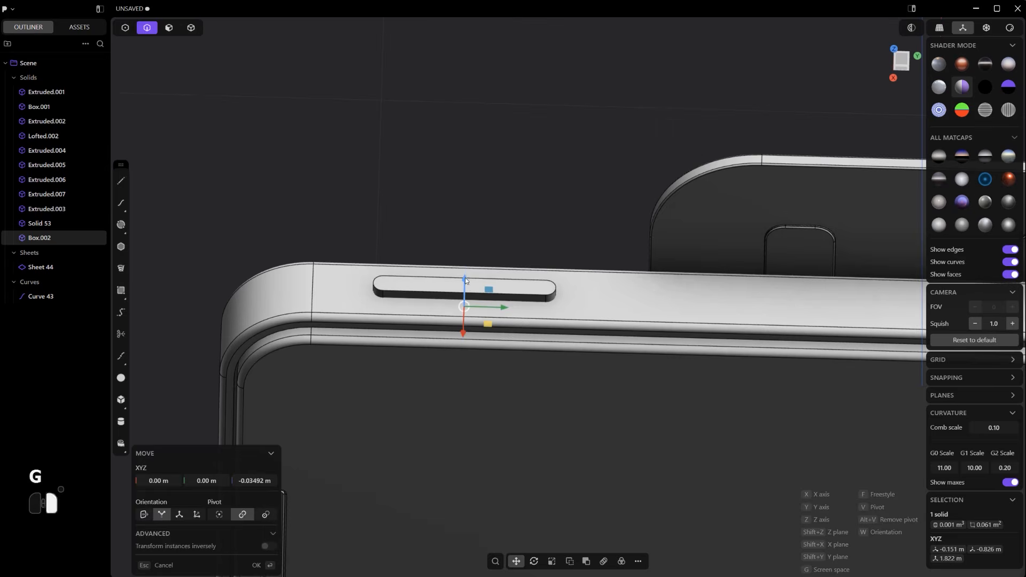
right_click(465, 280)
Fillet the outer rim edges of the side button slightly.
scroll(495, 291, up, 2)
click(524, 296)
key(b)
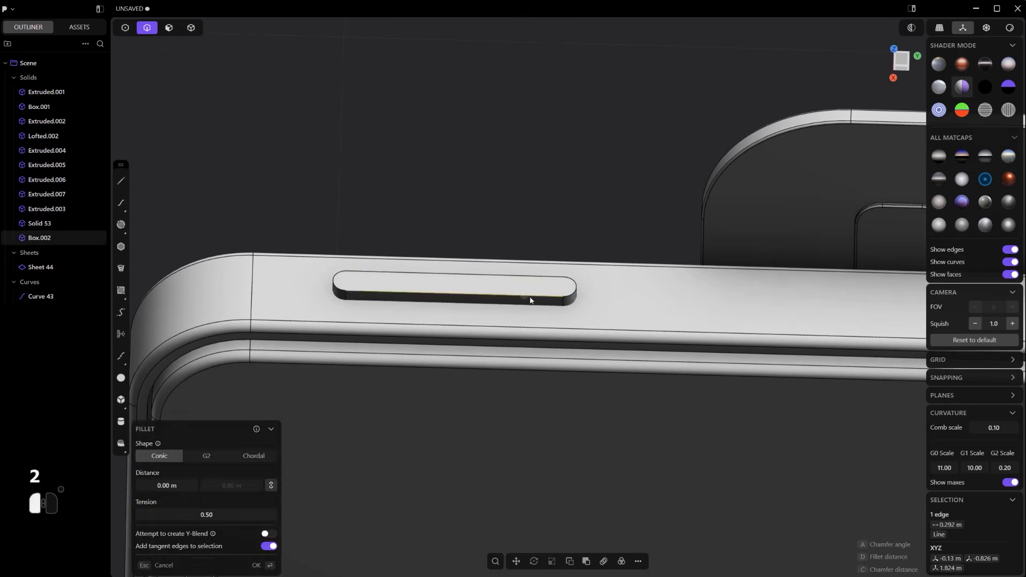
drag(575, 289, 579, 293)
right_click(579, 293)
Duplicate the side button and offset the copy about 0.39 m along Y on the same tablet side.
scroll(579, 295, down, 5)
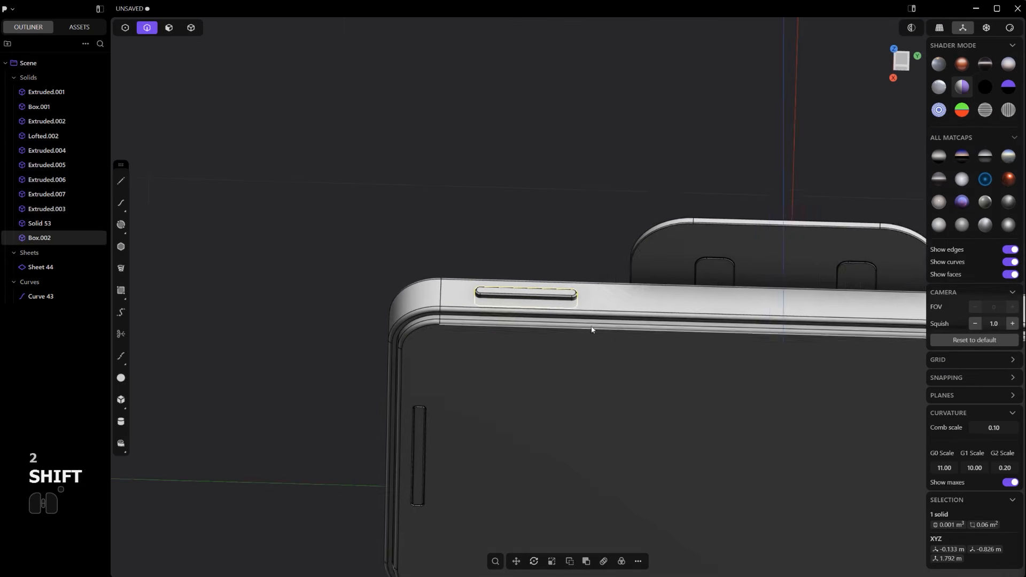
shift+middle_drag(592, 323, 470, 315)
key(shift+d)
key(y)
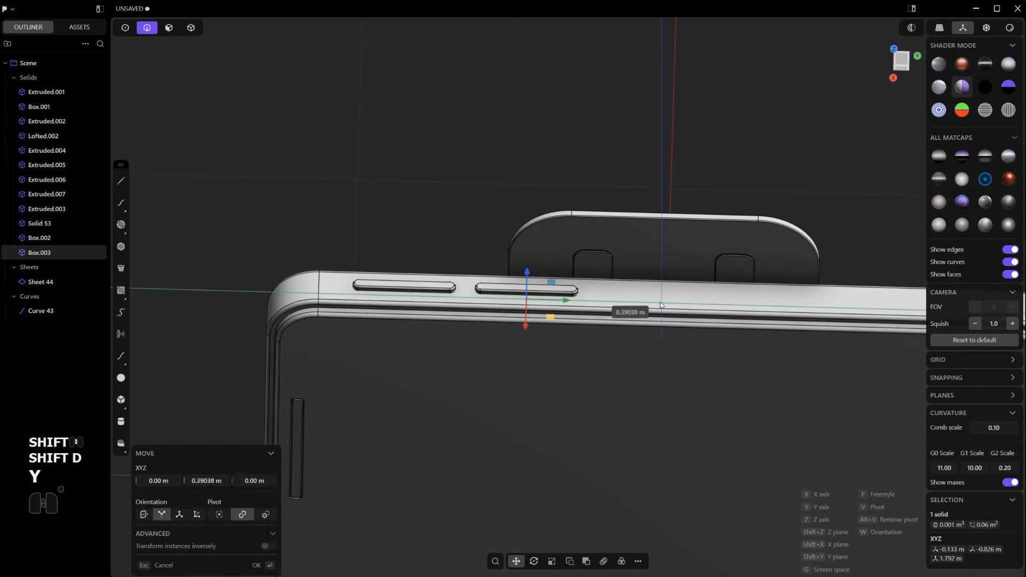
click(657, 295)
Place a copy of the first side button on the tablet's lower side face, between the corner and the nearest holder hook.
scroll(627, 345, down, 5)
middle_drag(627, 345, 491, 288)
scroll(491, 289, up, 6)
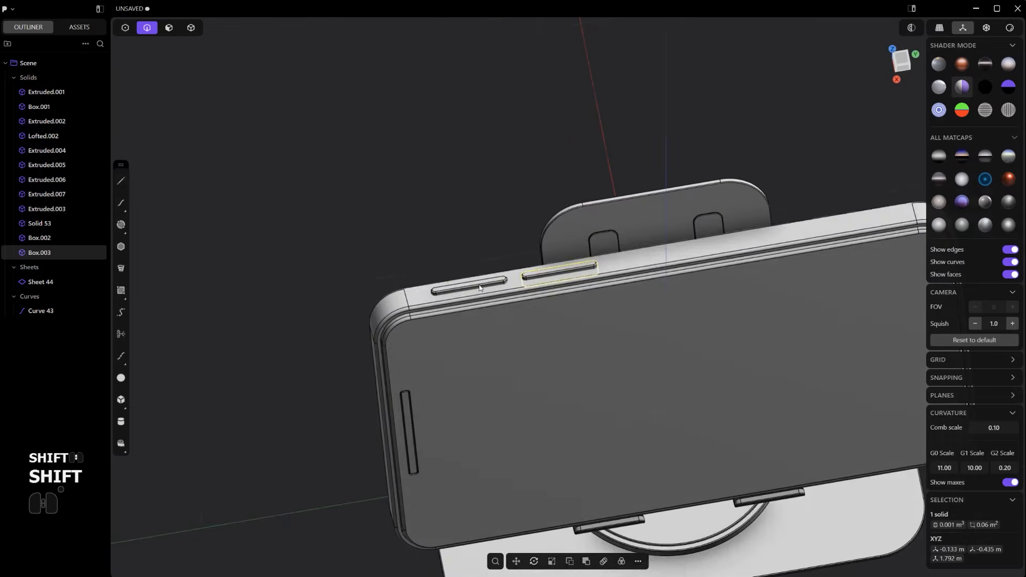
key(ctrl)
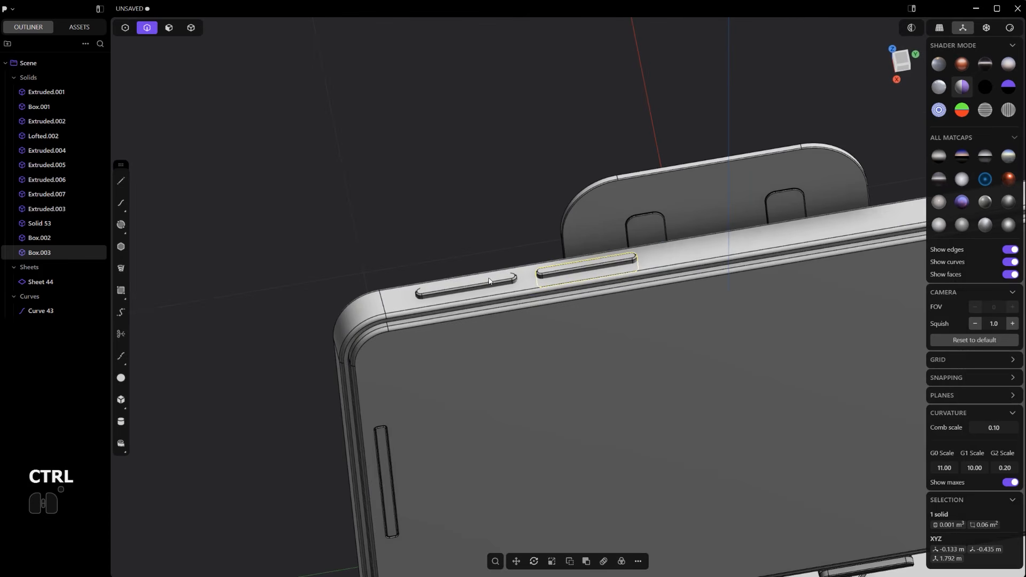
click(484, 276)
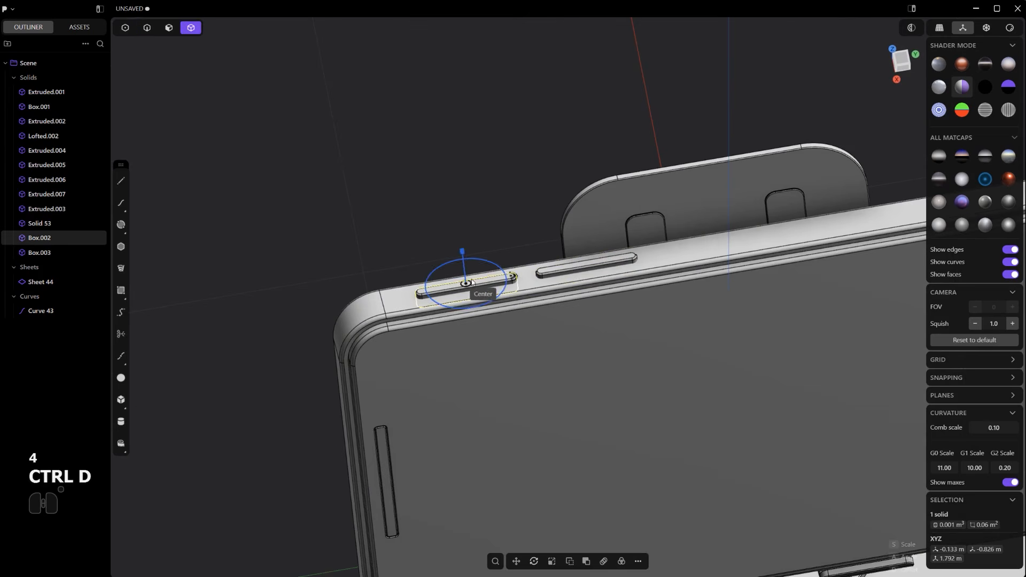
click(465, 283)
shift+middle_drag(517, 397, 458, 96)
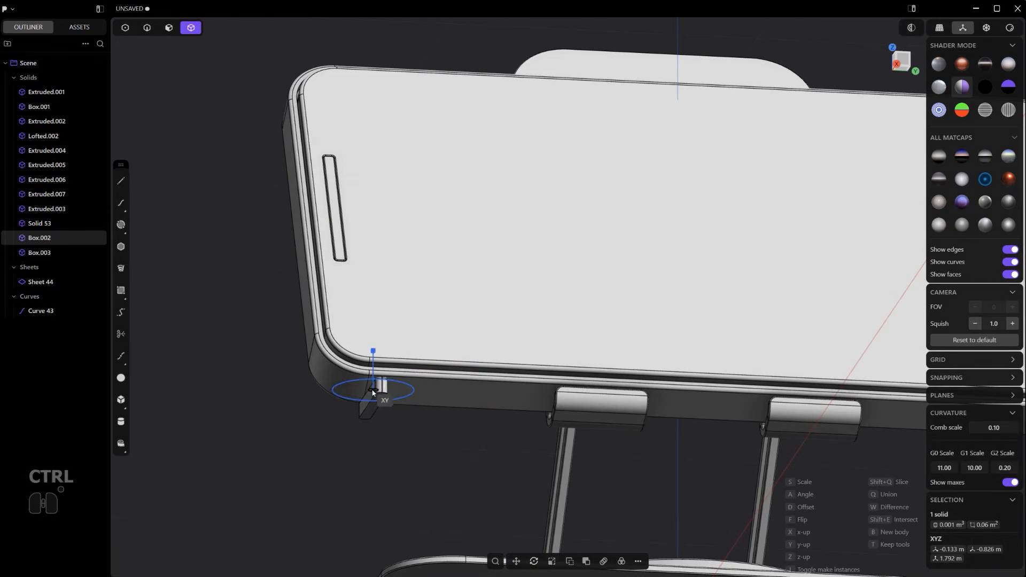
ctrl+scroll(484, 399, up, 3)
ctrl+click(484, 399)
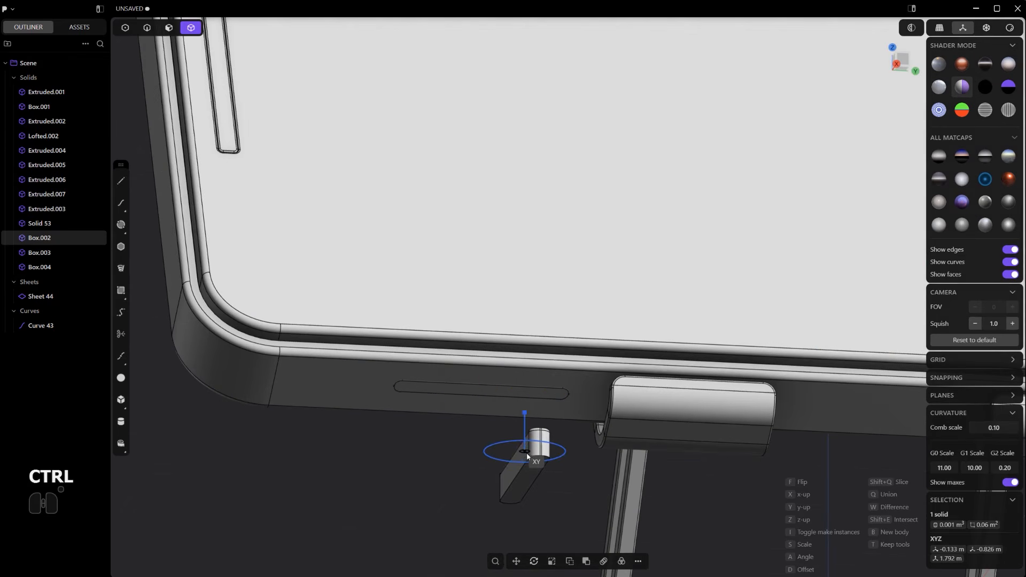
key(Escape)
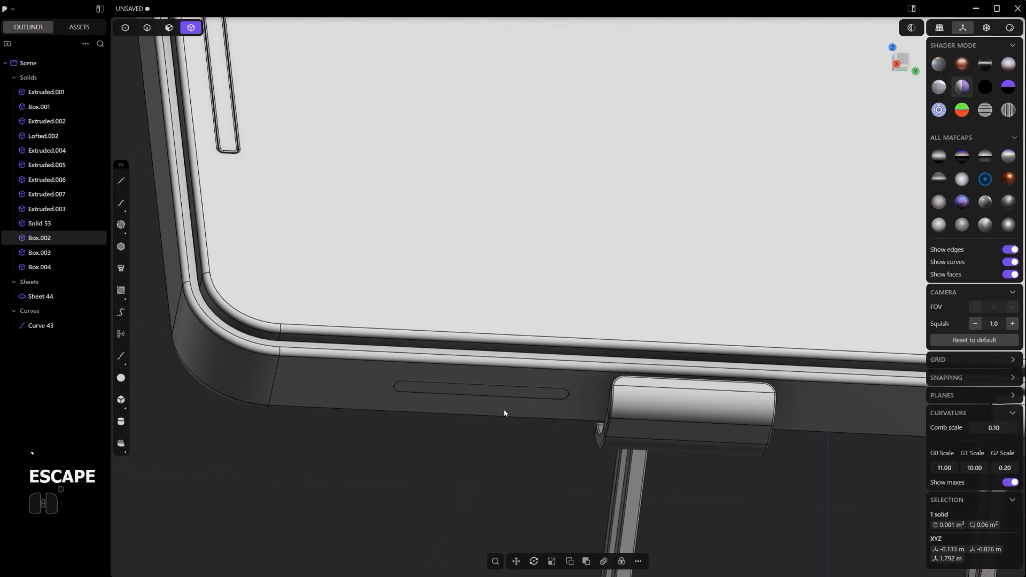
Temporarily hide the tablet body, select the embedded button copy, and show the tablet again.
key(3)
key(4)
click(496, 394)
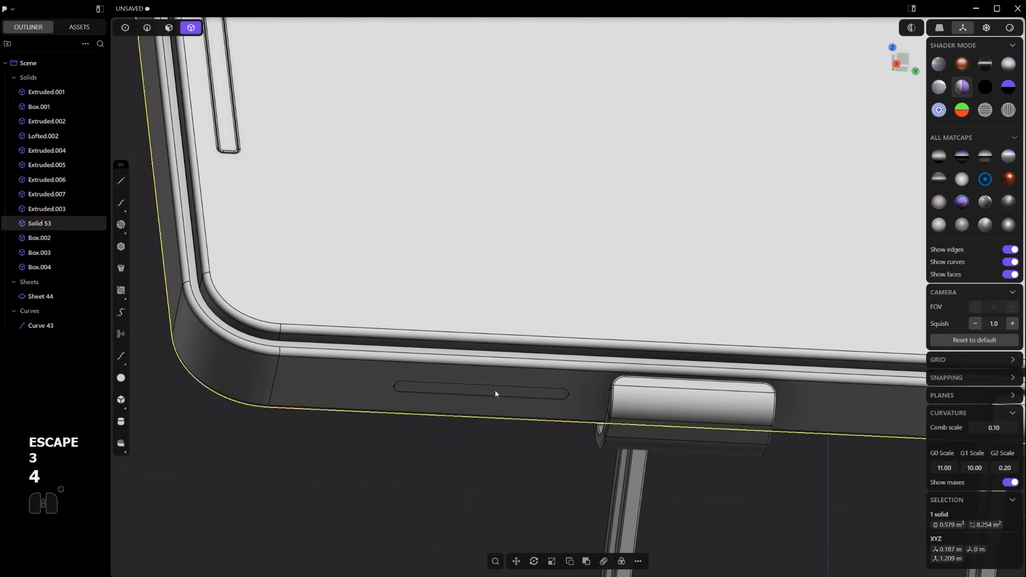
key(h)
click(495, 395)
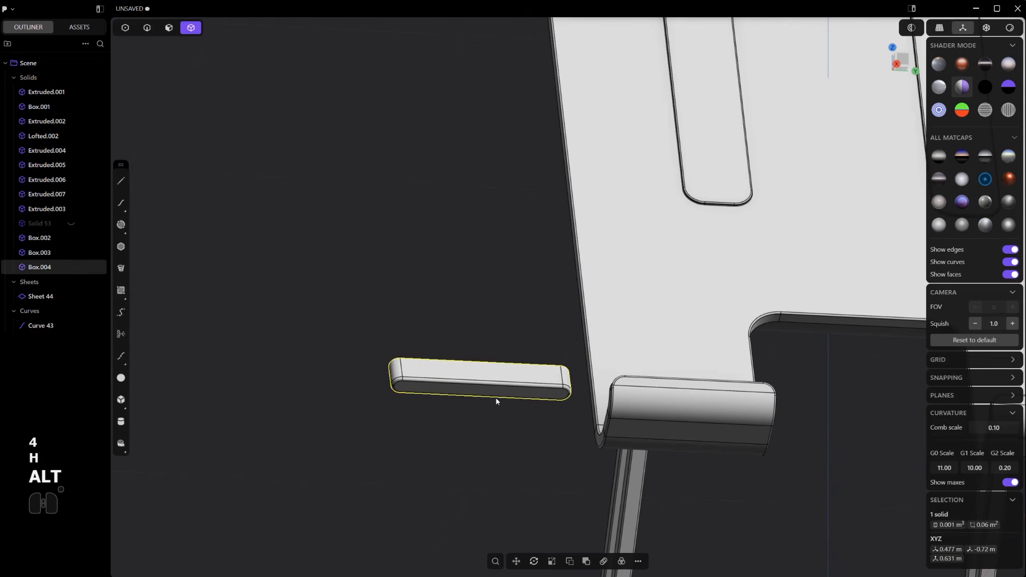
key(alt+h)
Align the move pivot to the tablet's lower side face and move the button outward about 0.016 m.
key(g)
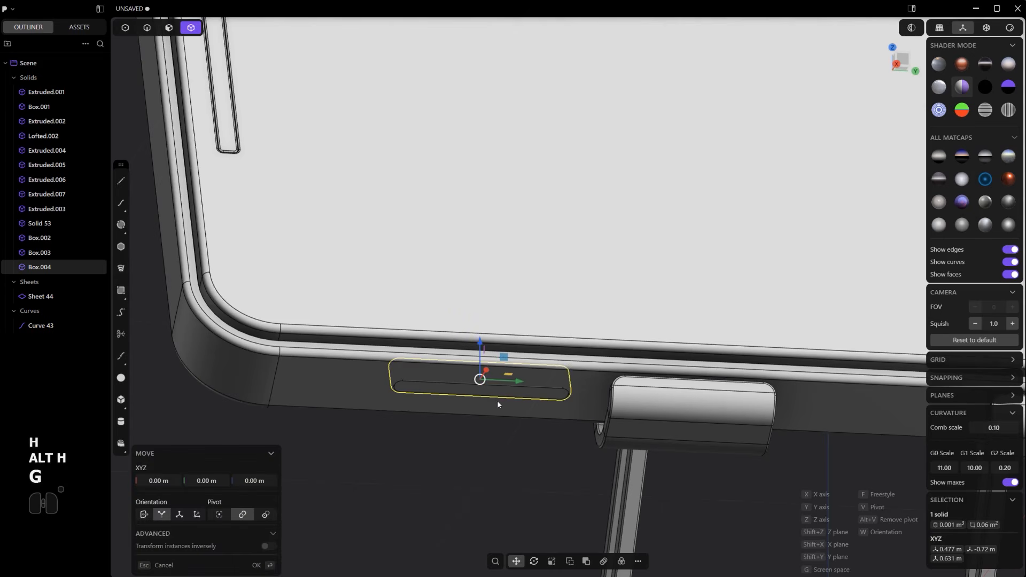
middle_drag(497, 405, 568, 430)
key(v)
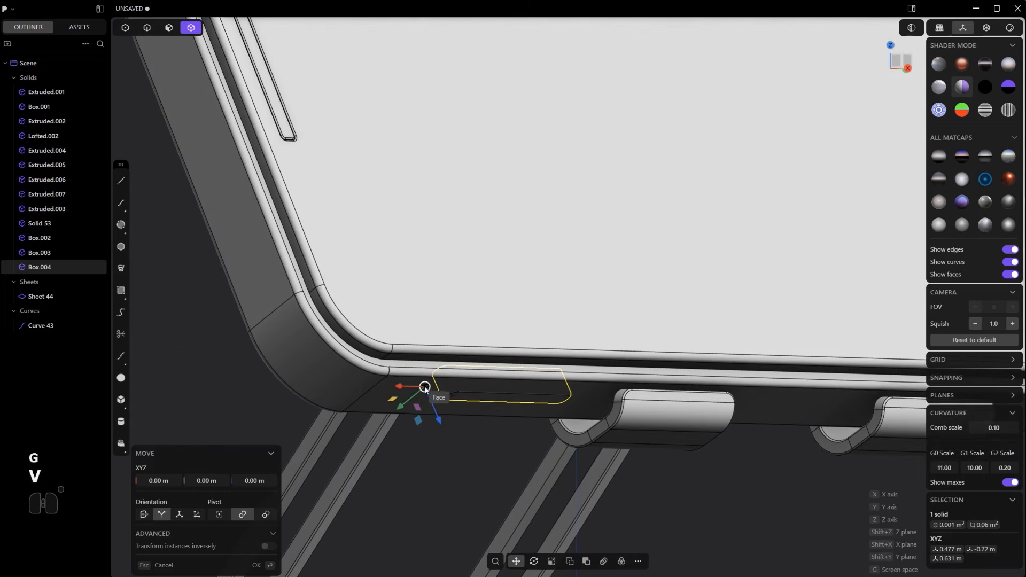
click(425, 386)
drag(444, 417, 449, 426)
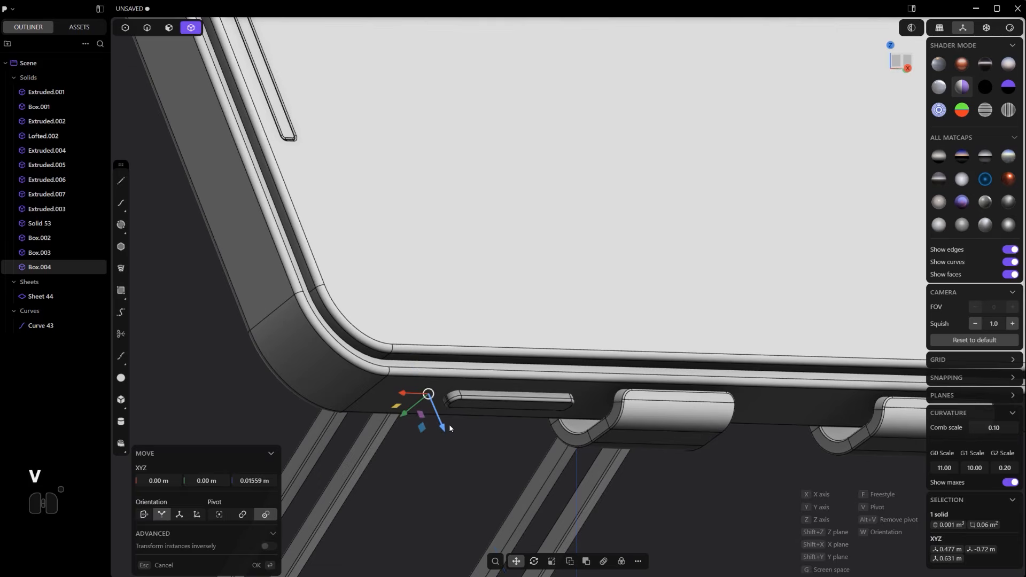
right_click(450, 426)
Review the finished tablet and stand from the front and the back.
scroll(453, 426, down, 5)
middle_drag(453, 426, 476, 478)
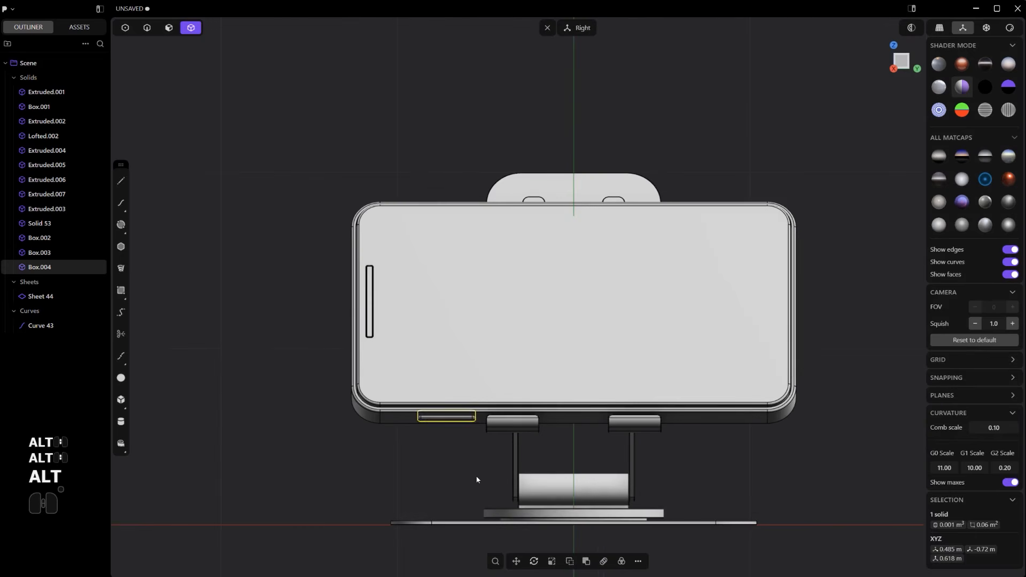
click(476, 479)
shift+middle_drag(627, 365, 588, 391)
scroll(534, 368, down, 3)
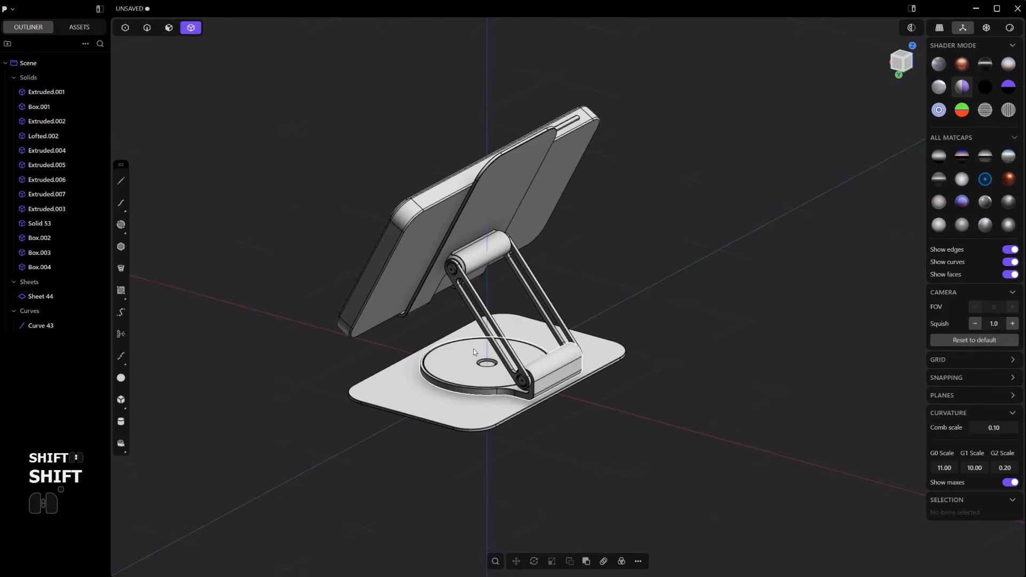
shift+middle_drag(473, 352, 614, 355)
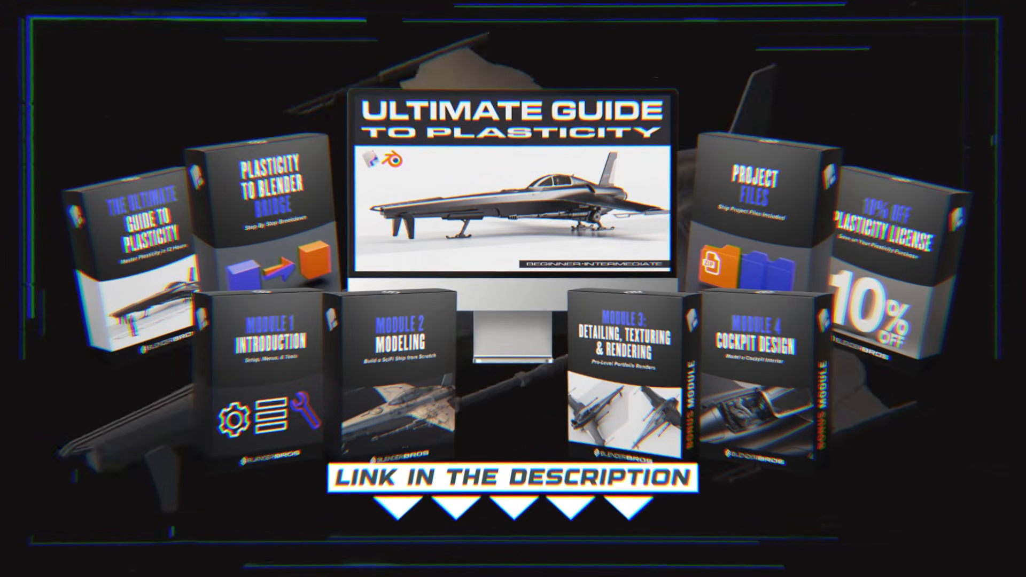